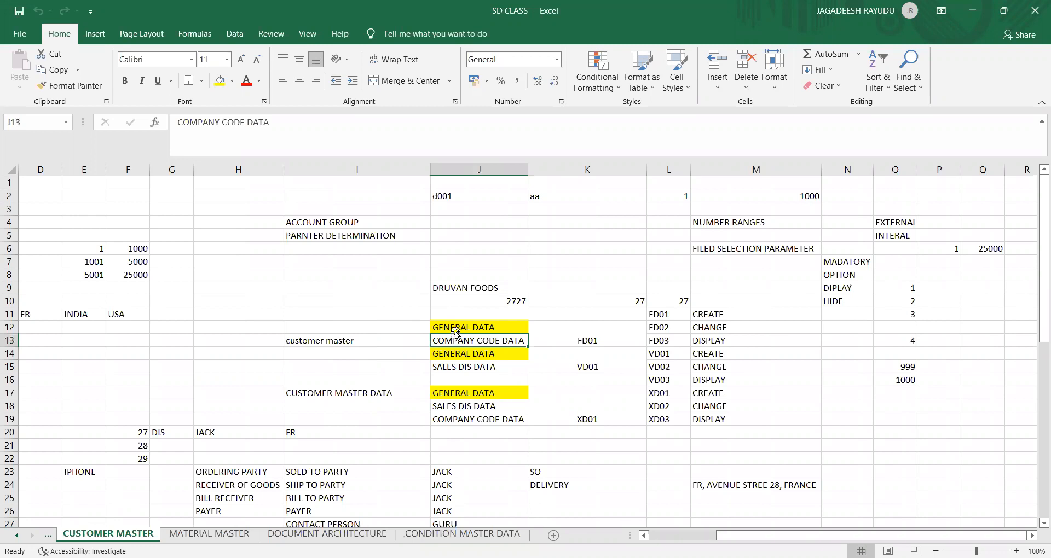
Step: Review the customer master data views and their transaction codes FD01, VD01 and XD01 on the CUSTOMER MASTER sheet
left_click(456, 328)
left_click(460, 351)
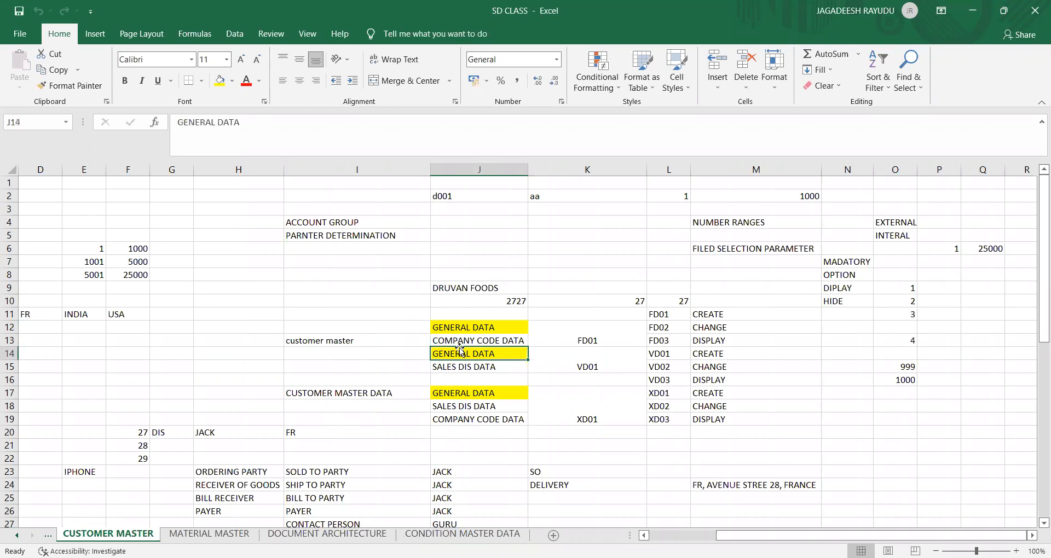
left_click(572, 341)
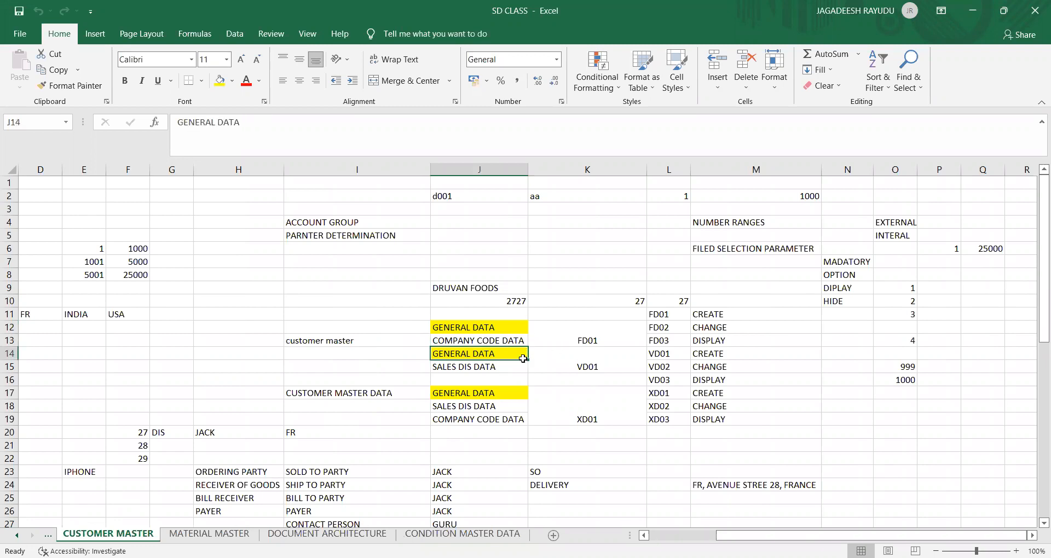
left_click(471, 367)
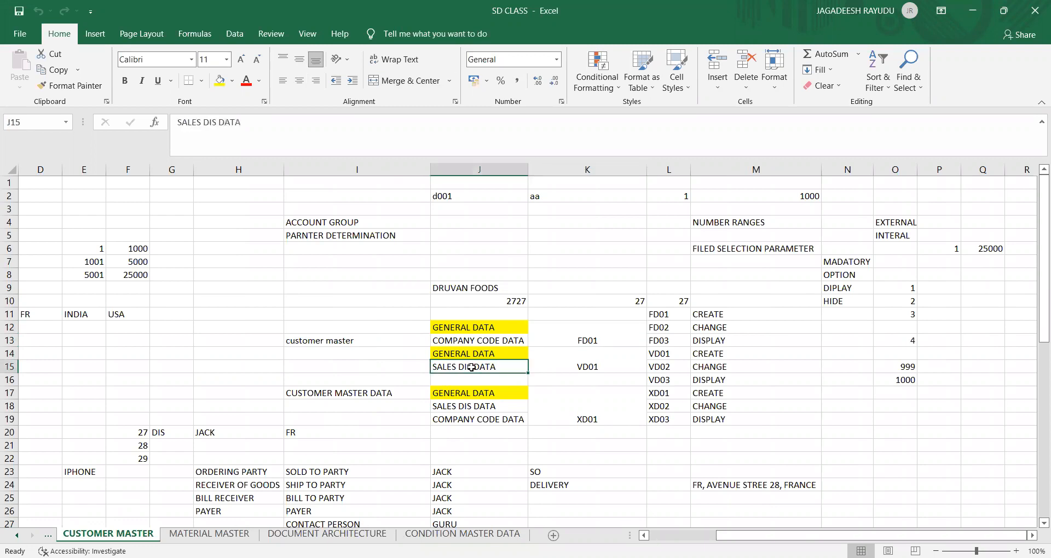
left_click(560, 364)
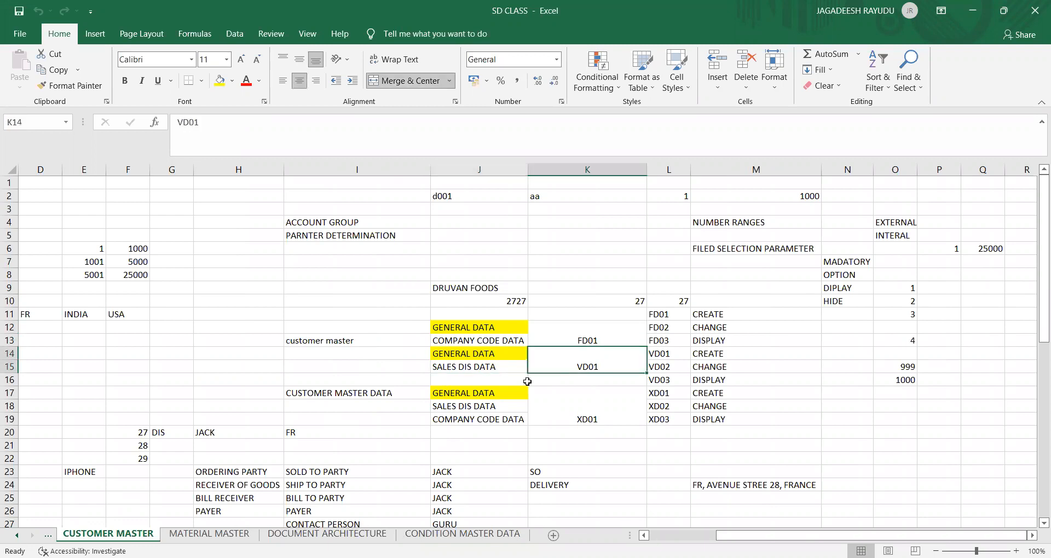
left_click(469, 406)
left_click(557, 419)
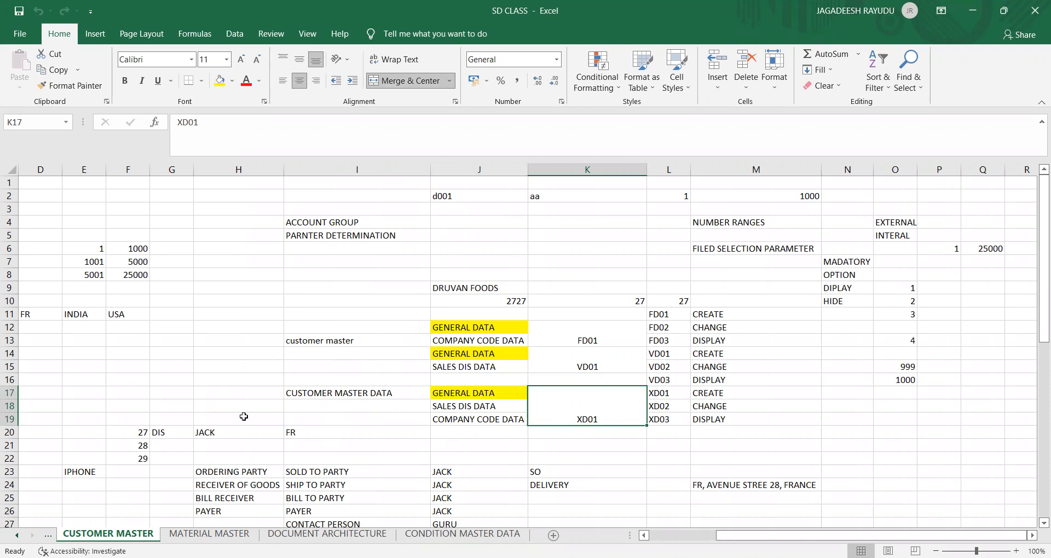
left_click(317, 242)
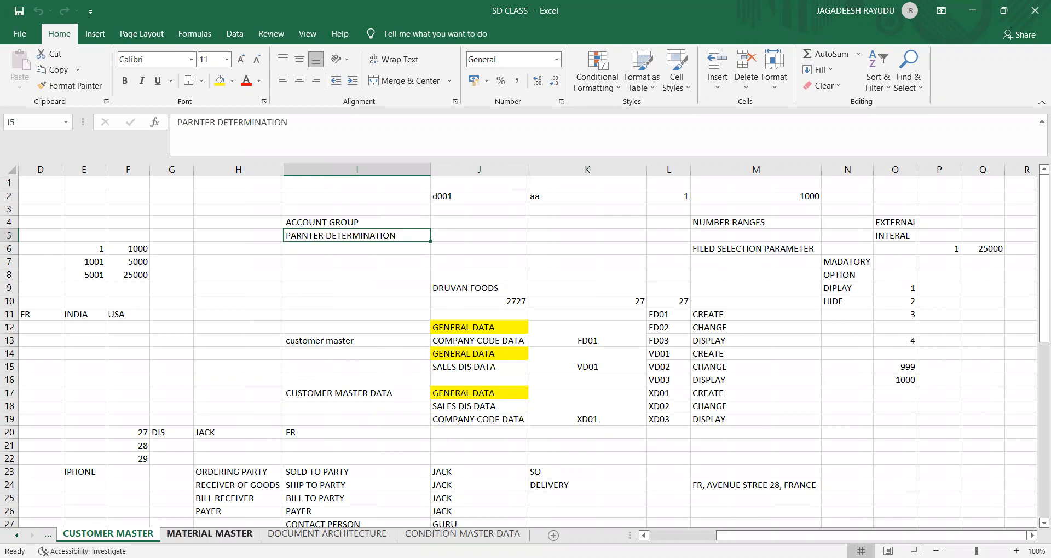
Step: Open the MATERIAL MASTER sheet and examine the list of material types in column H
key("ctrl+Page_Down")
left_click(287, 377)
left_click(372, 355)
left_click(363, 316)
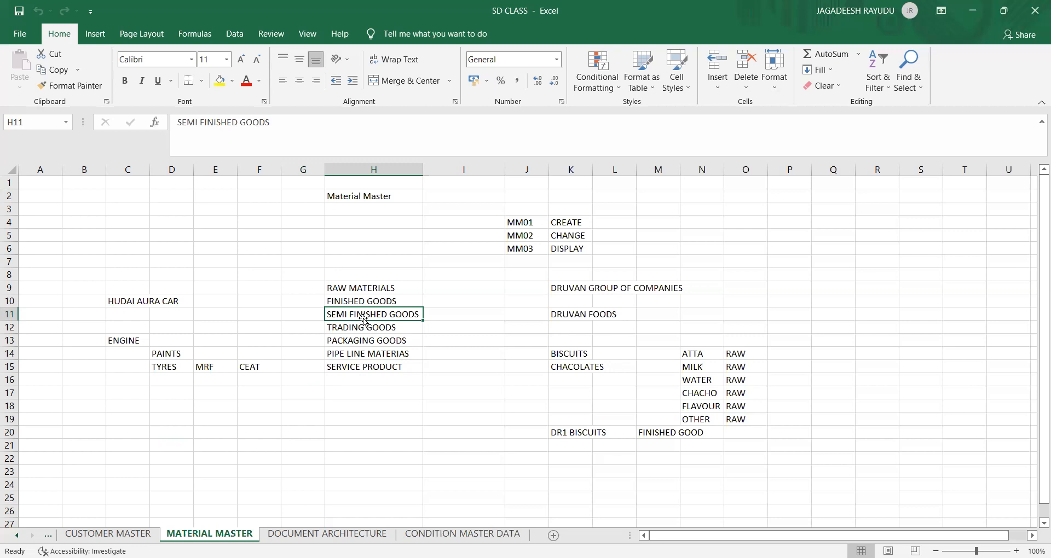
left_click(354, 301)
left_click(354, 285)
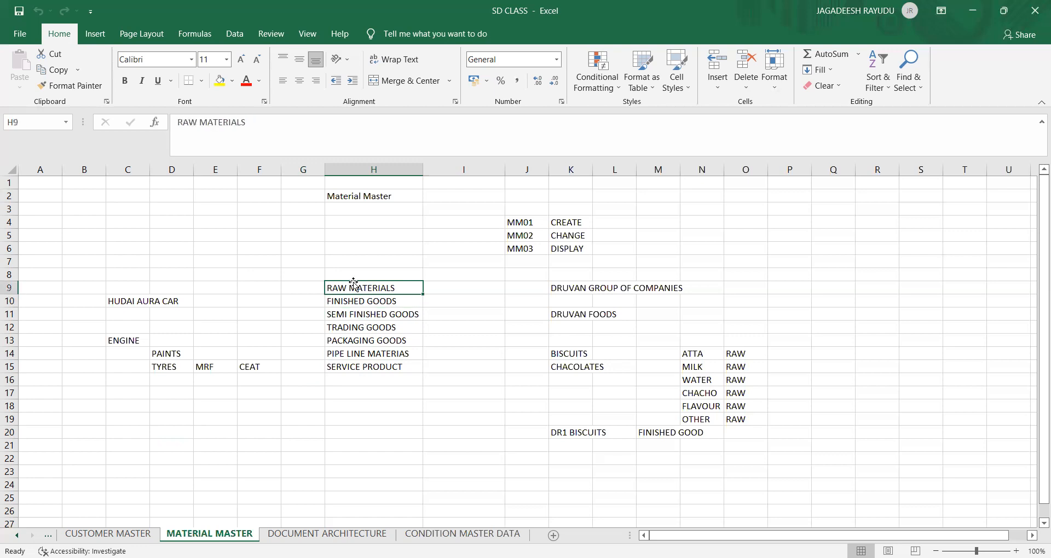
left_click(352, 367)
left_click(352, 323)
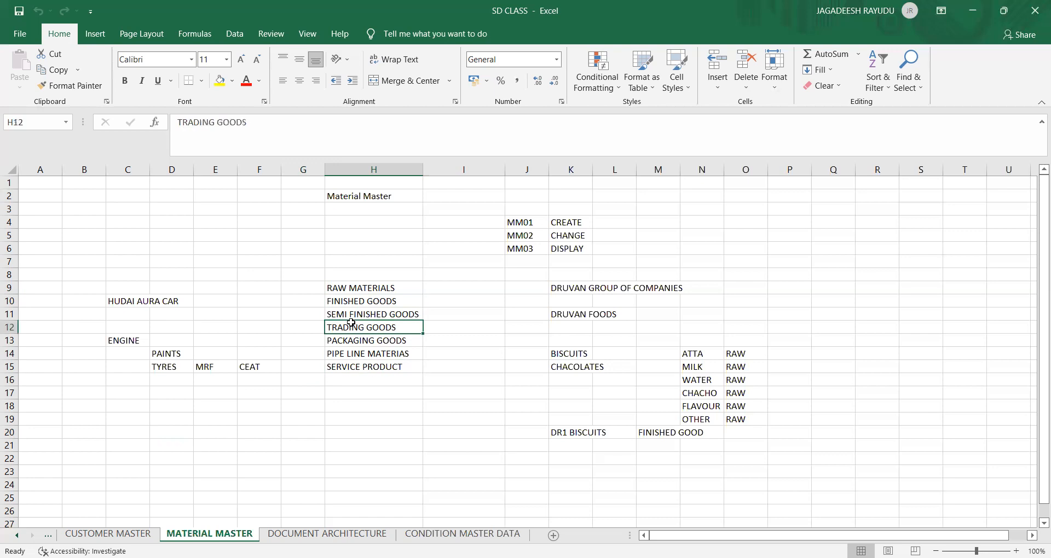
Step: Look at the DOCUMENT ARCHITECTURE sheet and open the CONDITION MASTER DATA sheet
left_click(330, 535)
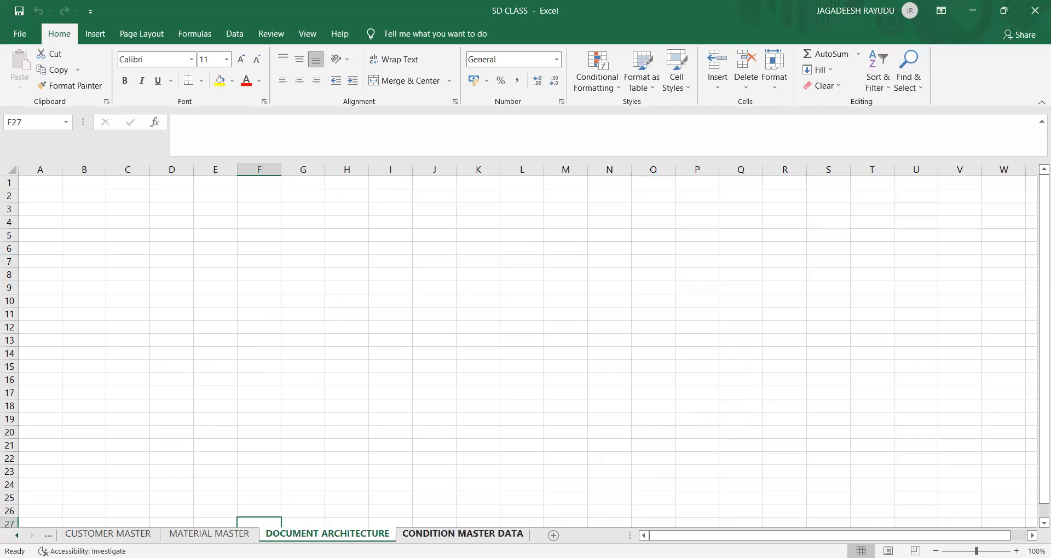
left_click(463, 534)
left_click(435, 371)
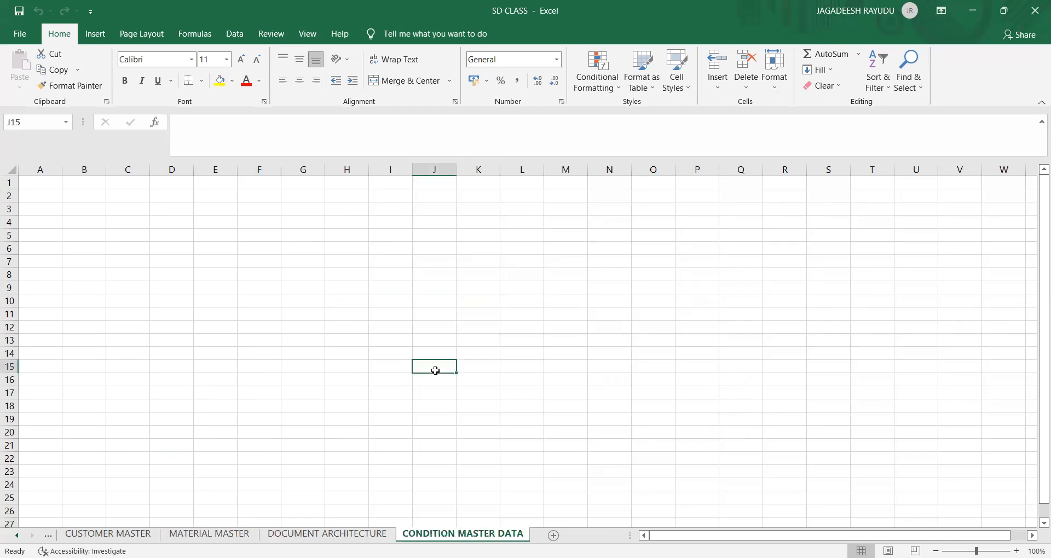
left_click(398, 259)
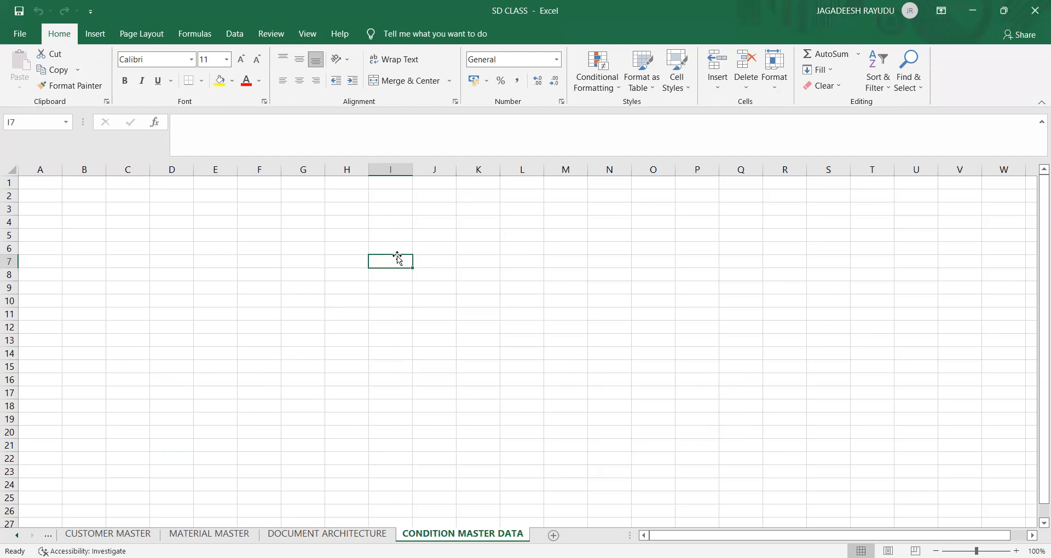
left_click(428, 248)
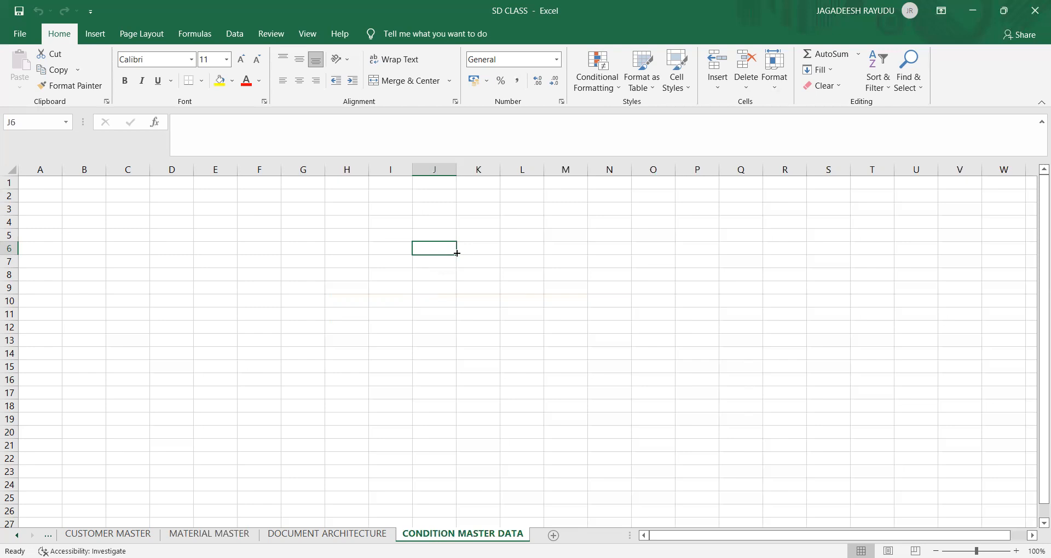
left_click(477, 261)
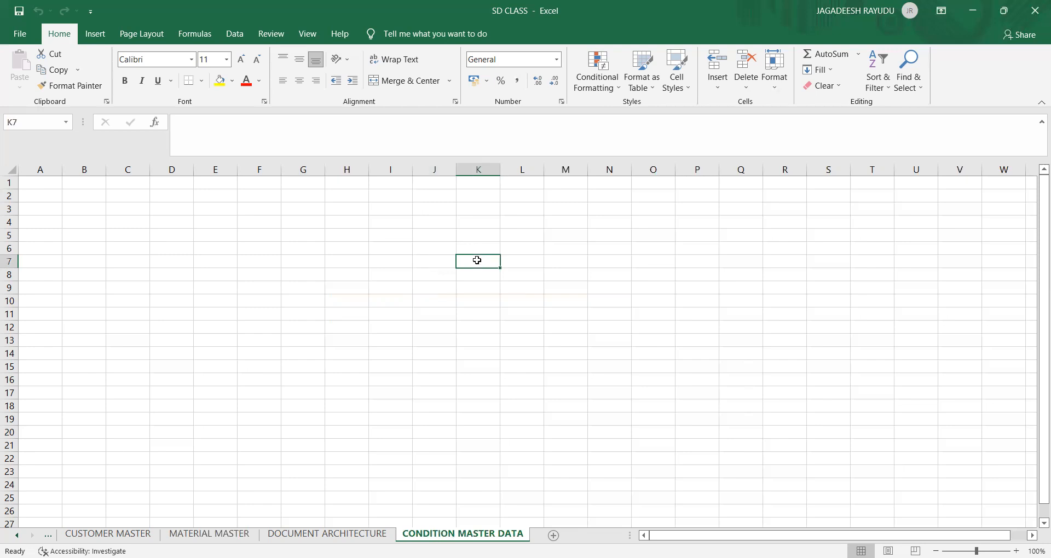
type("material1")
key("Return")
Step: Enter the material labels M1, M2, M3 and M4 in cells K7 to K10
left_click(477, 261)
type("M1")
key("Return")
type("M2")
key("Return")
type("M3")
key("Return")
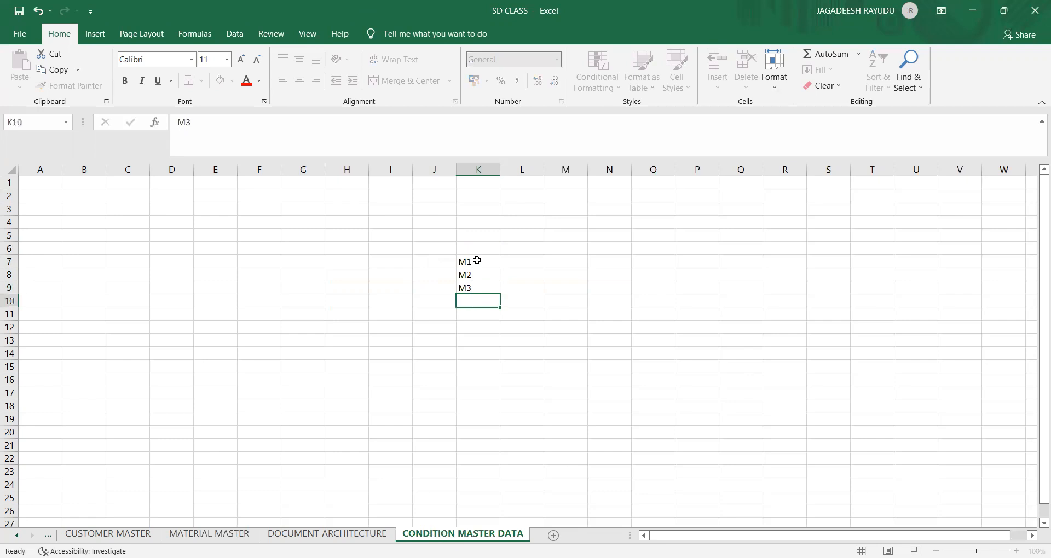
type("M4")
Step: Enter BRAND1 in L7 beside M1 and BRAND2 in L8 beside M2
key("Up")
key("Up")
key("Up")
key("Right")
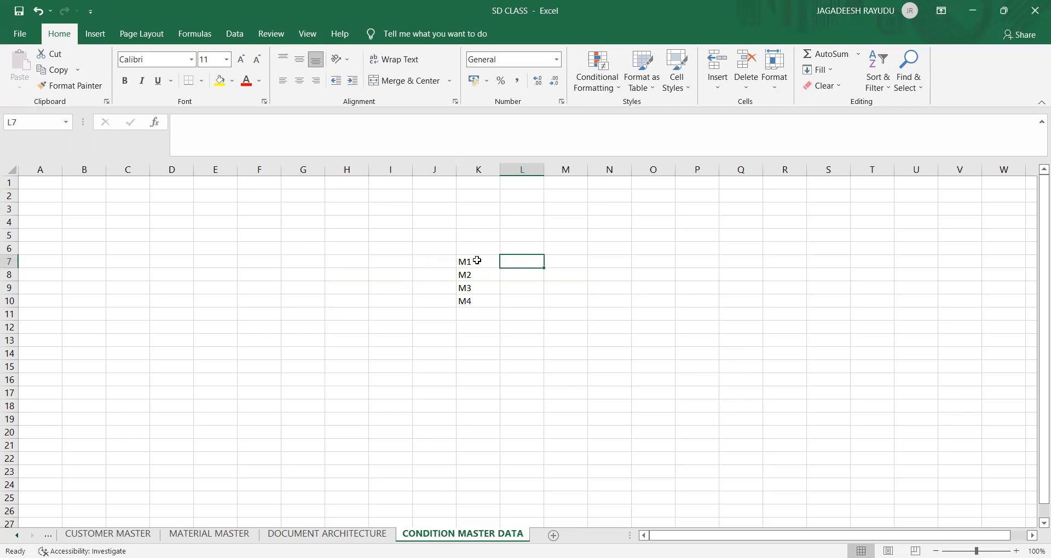
type("B")
key("BackSpace")
type("BRA")
key("BackSpace")
type("AND1")
key("Return")
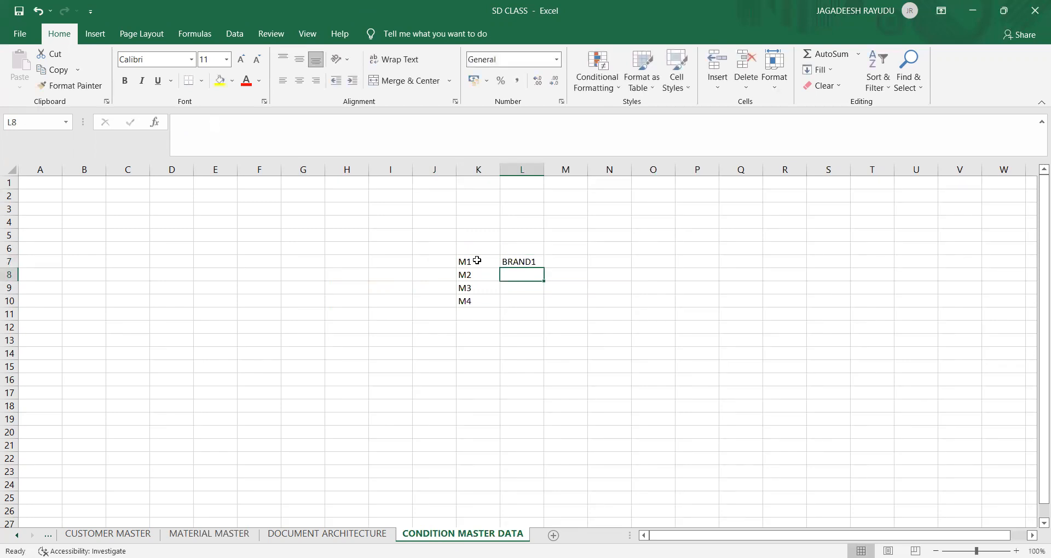
type("BRAND1")
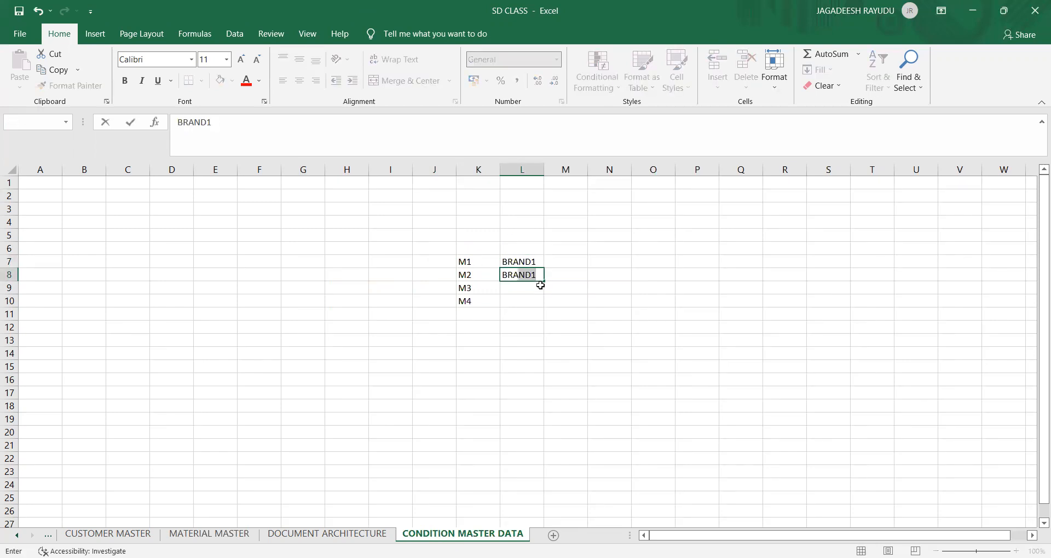
left_click(541, 274)
Step: Merge and center cells M7:M8 beside the first two brands and enter FOODS in the merged cell
left_click(576, 262)
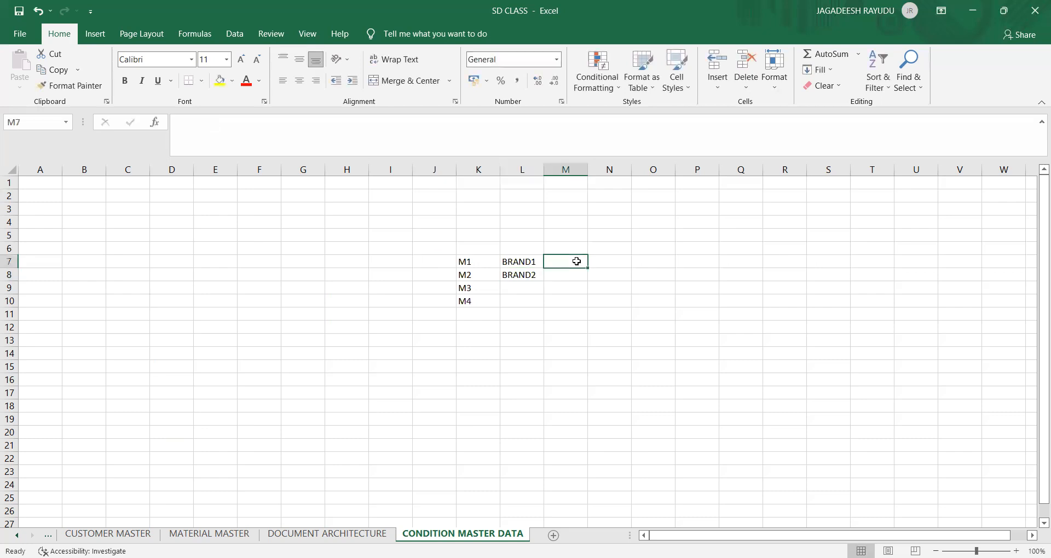
left_click_drag(577, 262, 578, 275)
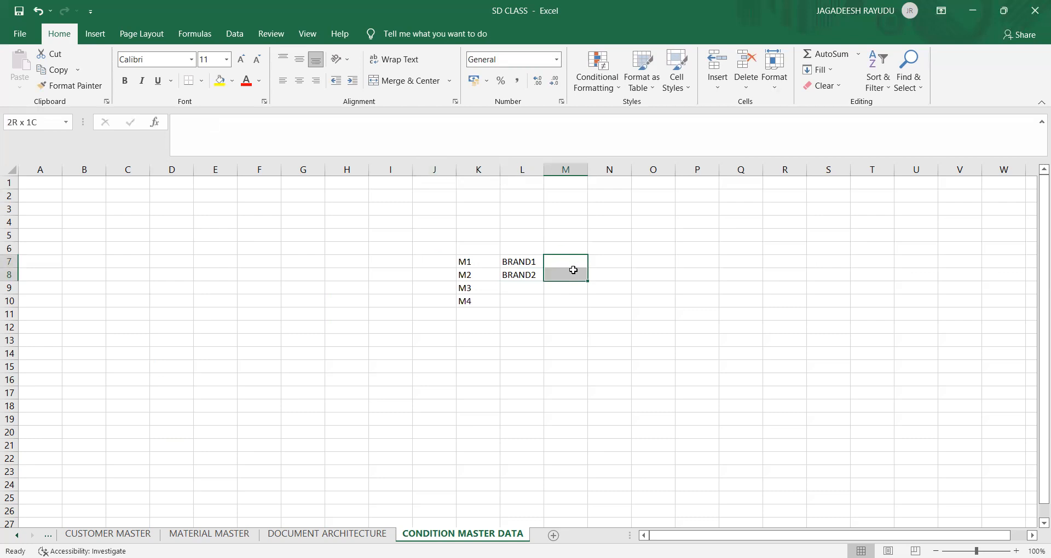
left_click(405, 81)
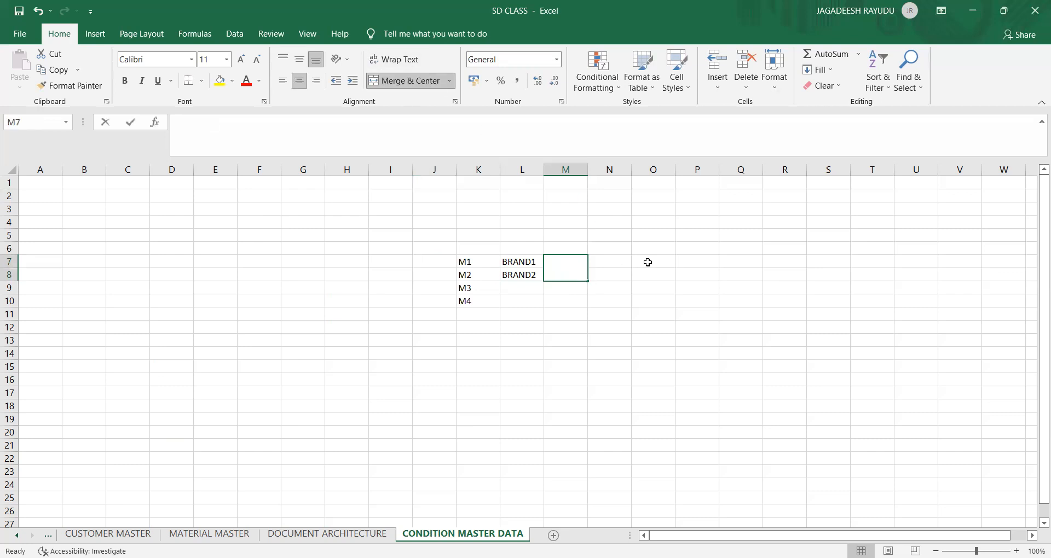
type("FOODS")
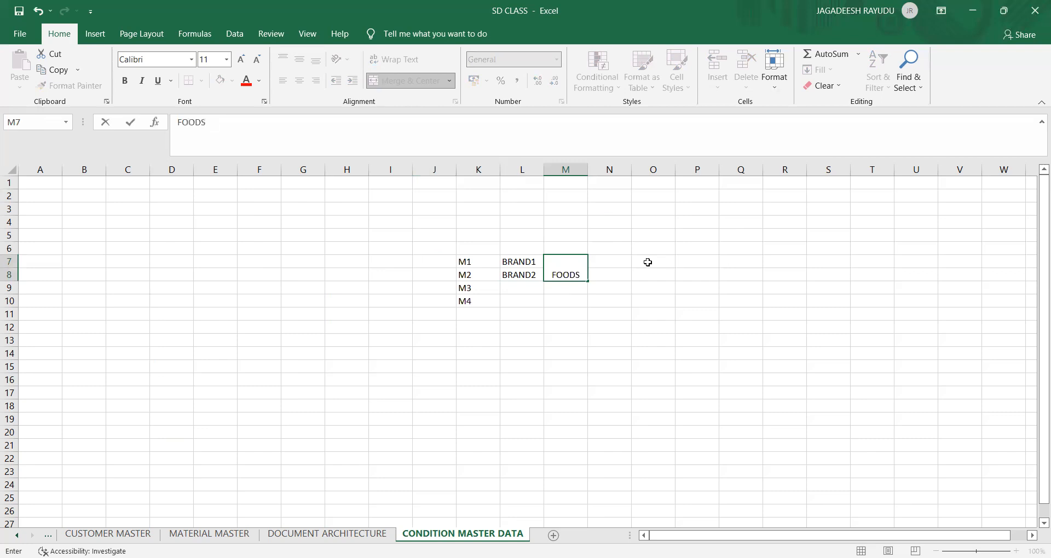
left_click(520, 285)
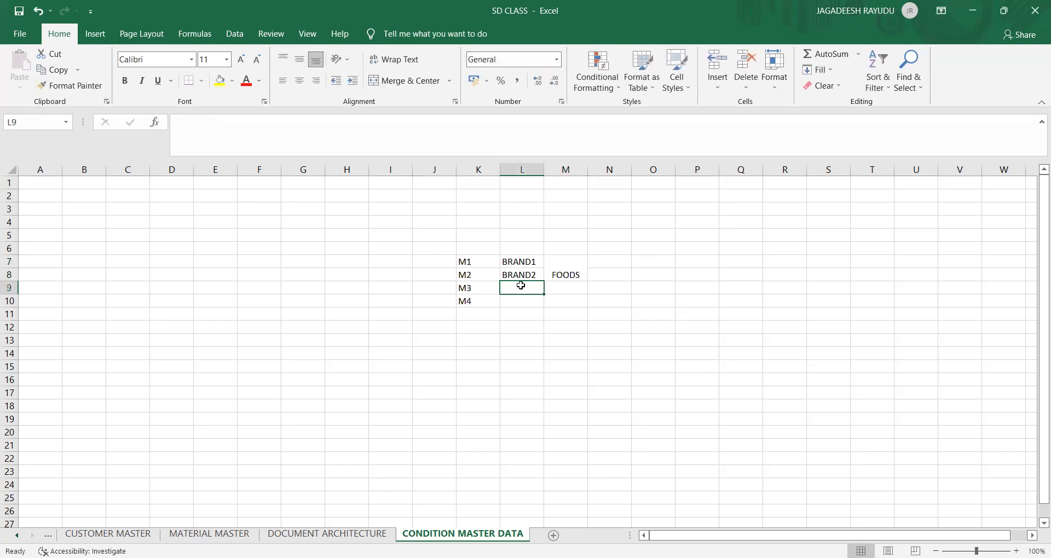
left_click_drag(521, 285, 521, 300)
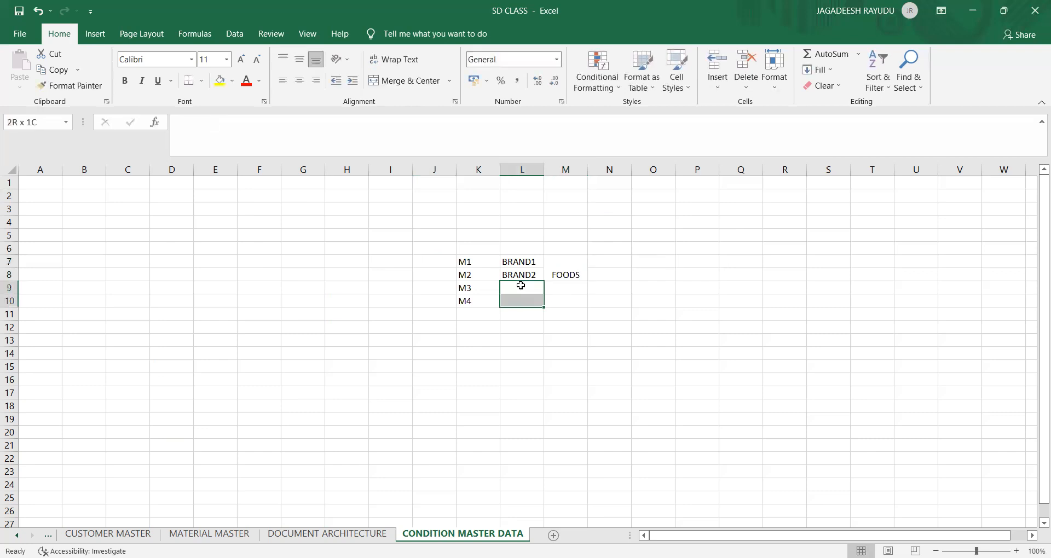
left_click(399, 81)
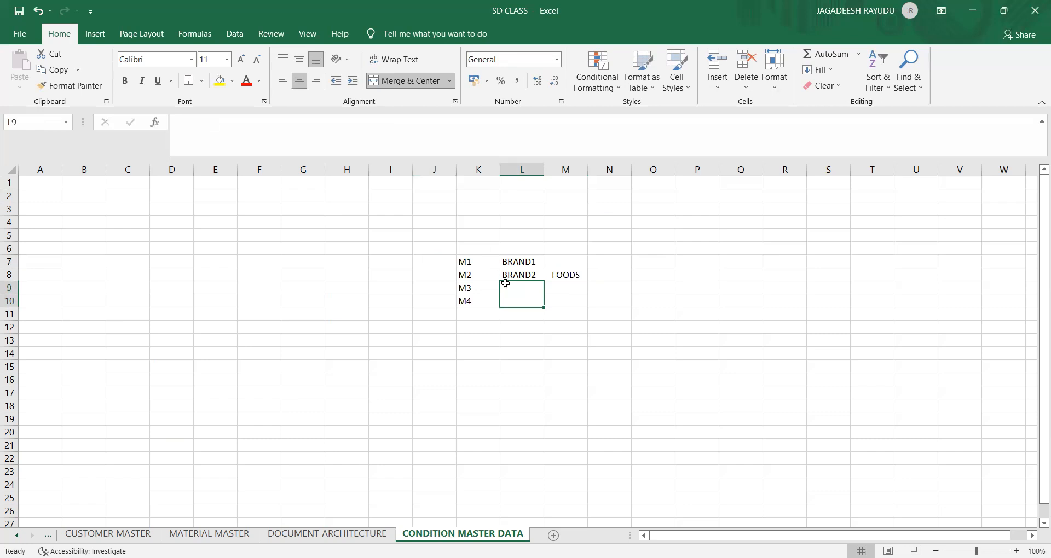
key("ctrl+z")
Step: Enter BRAND3 in L9 beside M3 and BRAND4 in L10 beside M4
left_click(517, 289)
type("BAR")
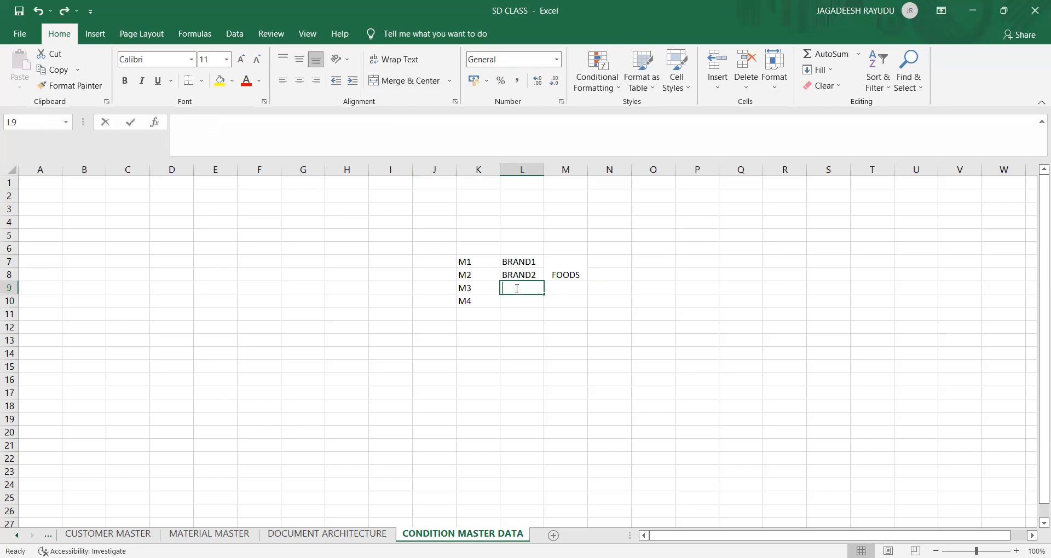
key("BackSpace")
key("BackSpace")
type("RAND3")
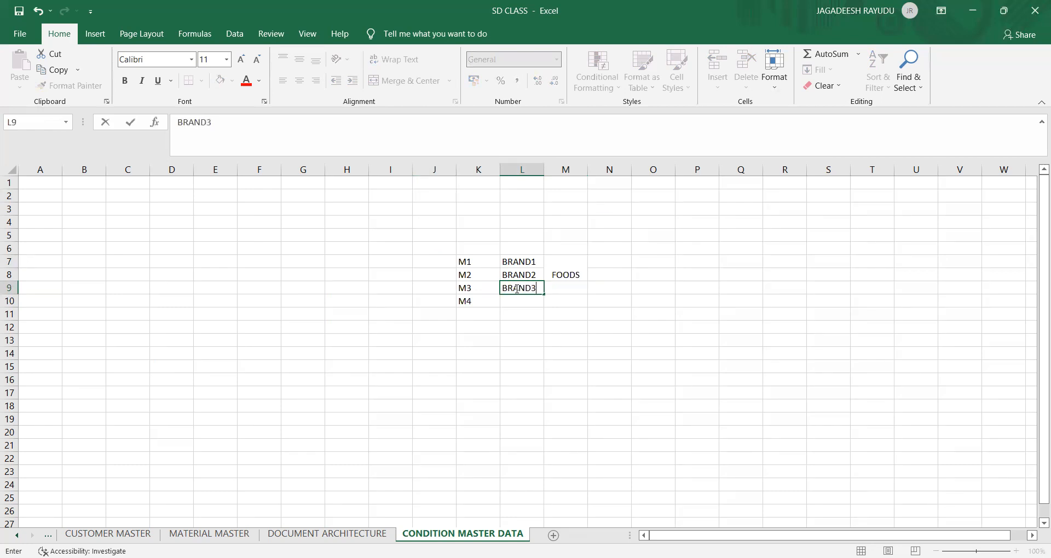
key("Return")
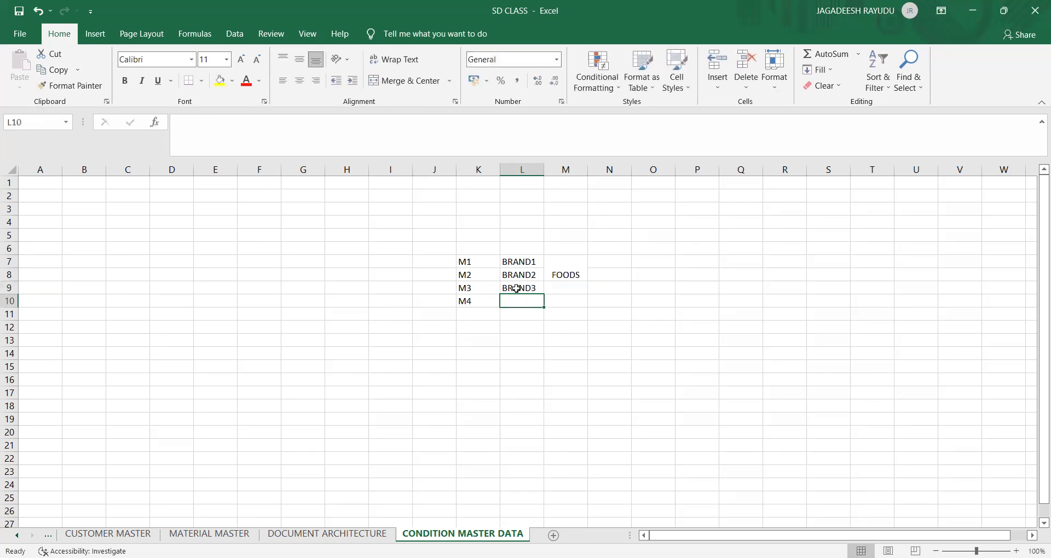
type("BRAND4")
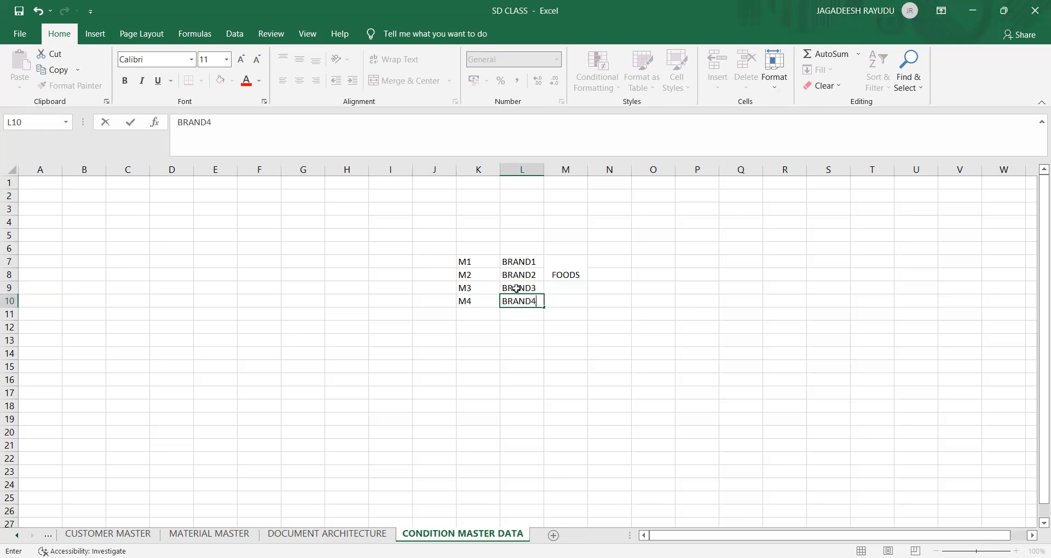
left_click(534, 289)
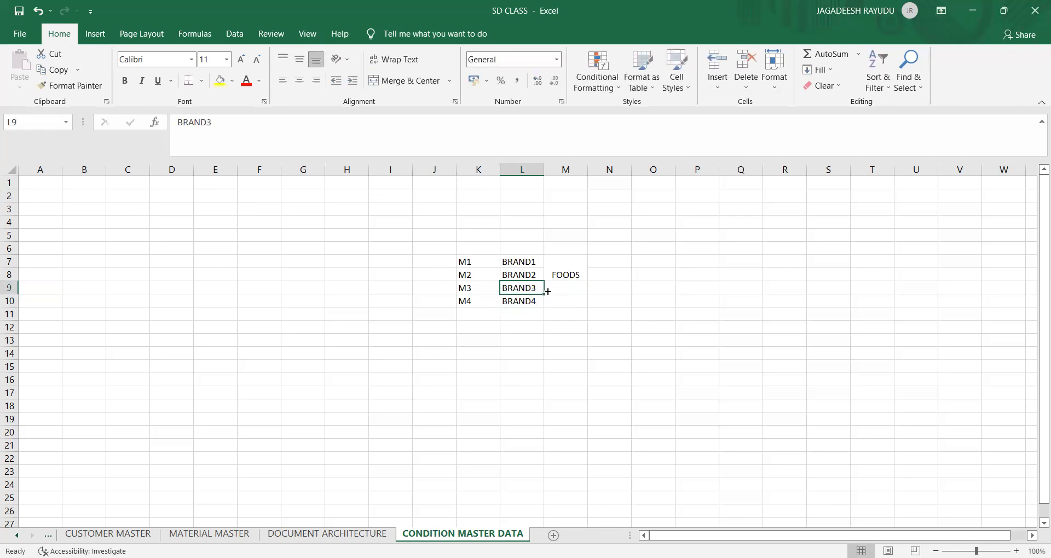
Step: Merge and center cells M9:M10 beside BRAND3 and BRAND4 and enter SAUSES in the merged cell
left_click(556, 290)
key("shift+Down")
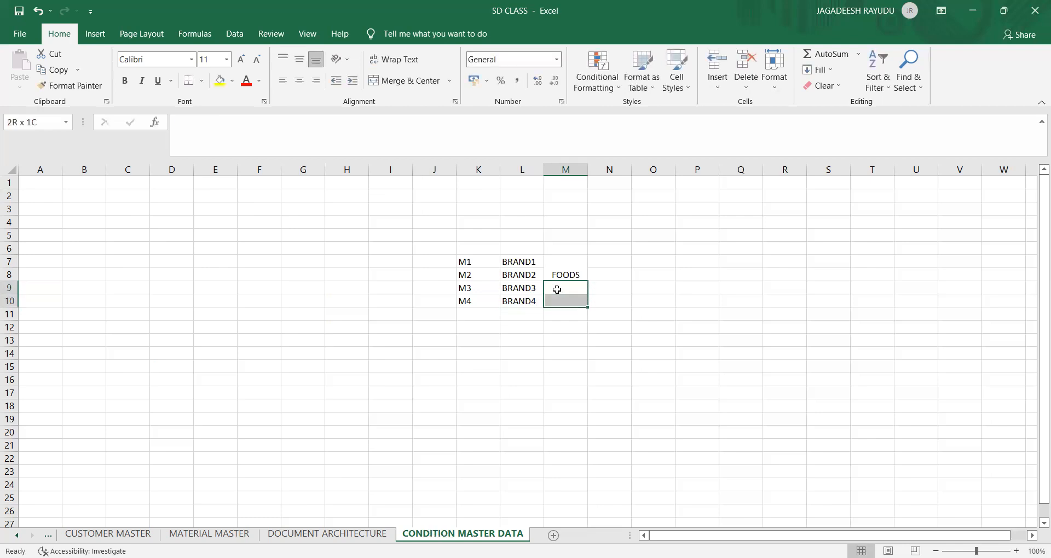
left_click(405, 81)
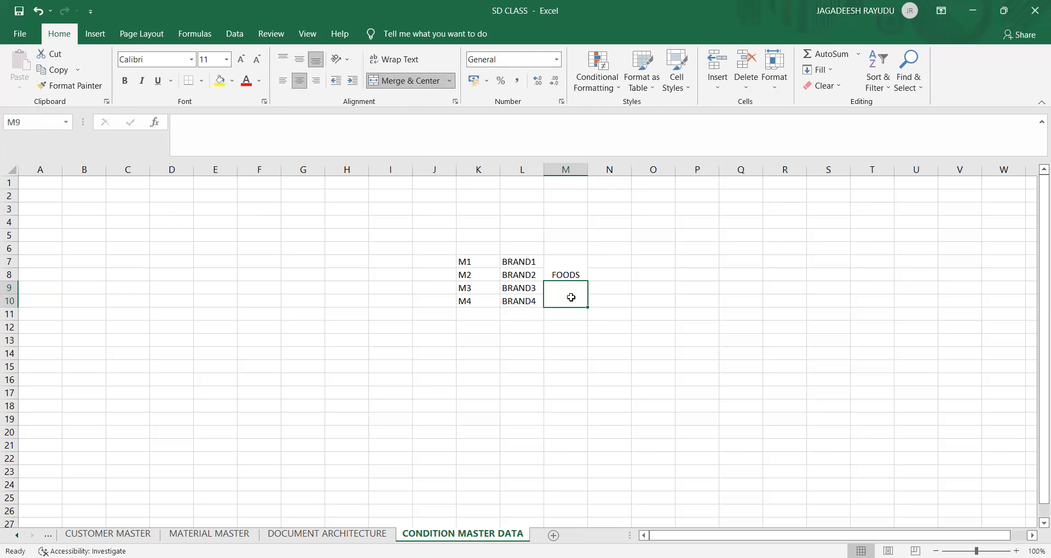
type("DR")
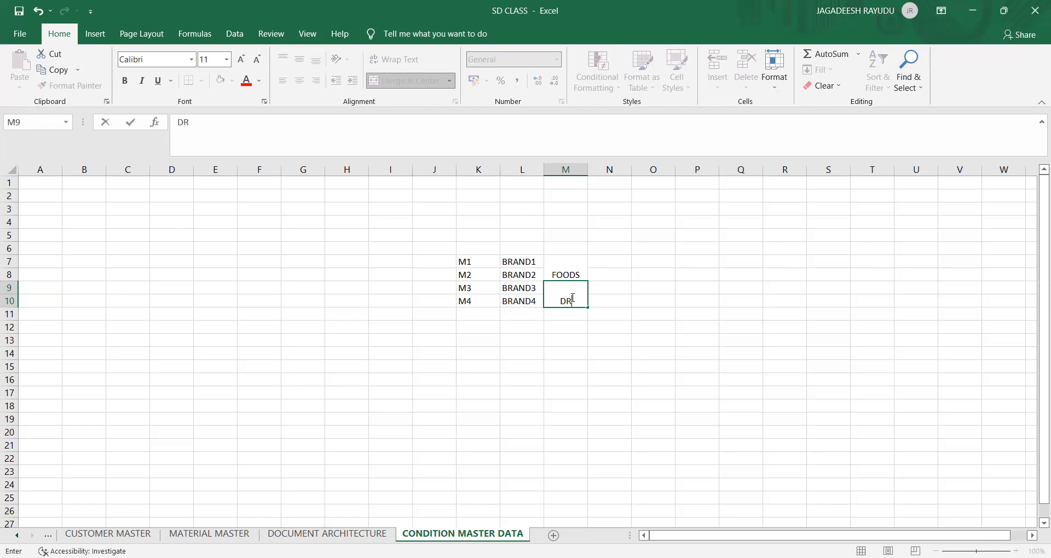
key("BackSpace")
key("BackSpace")
type("SAUSES")
left_click(485, 239)
left_click(619, 245)
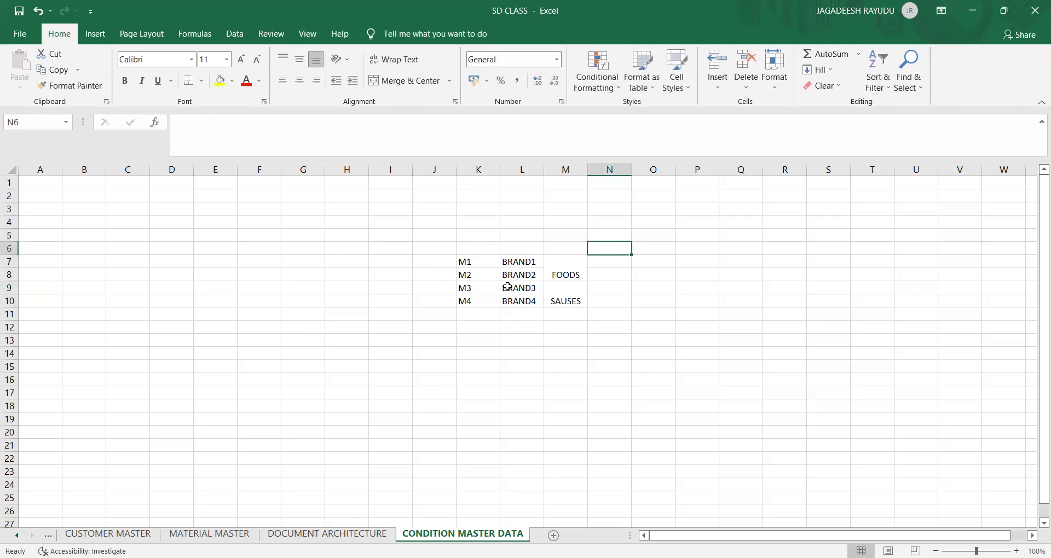
left_click(574, 274)
left_click(574, 313)
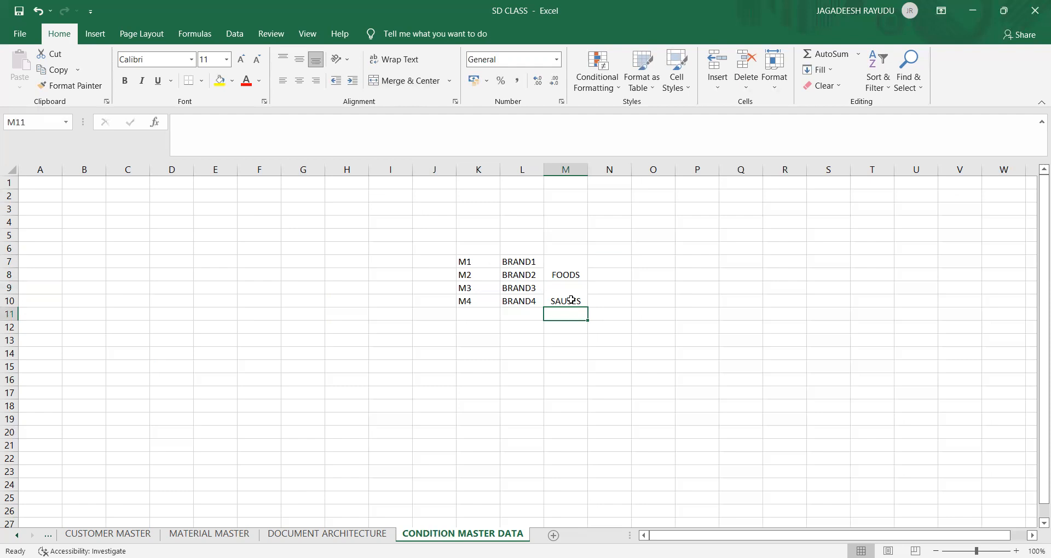
Step: Enter BISCUITS in N7 and CHOCOLATE in N8, and autofit the width of column N
left_click(612, 259)
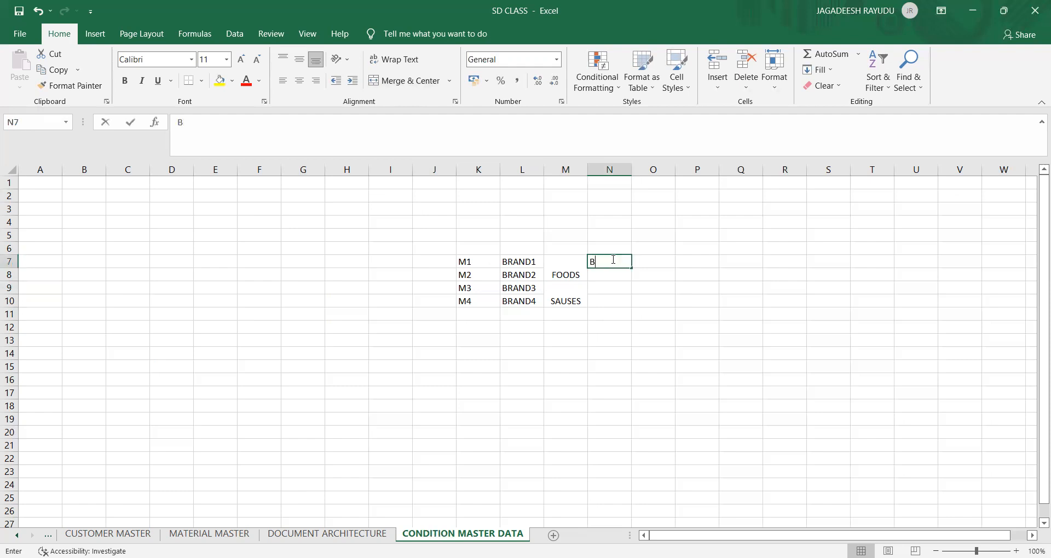
type("BISCUITS")
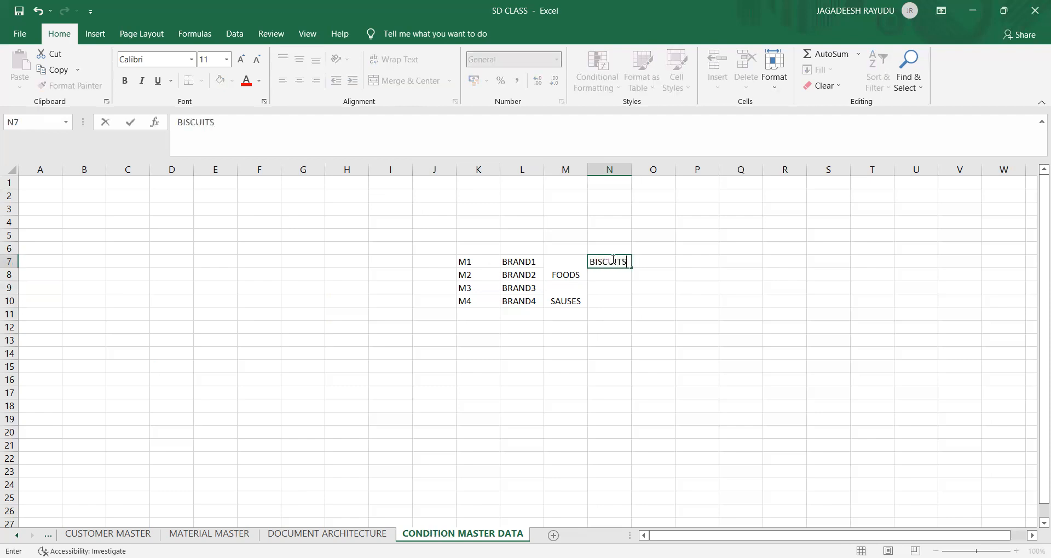
key("Return")
type("CHO")
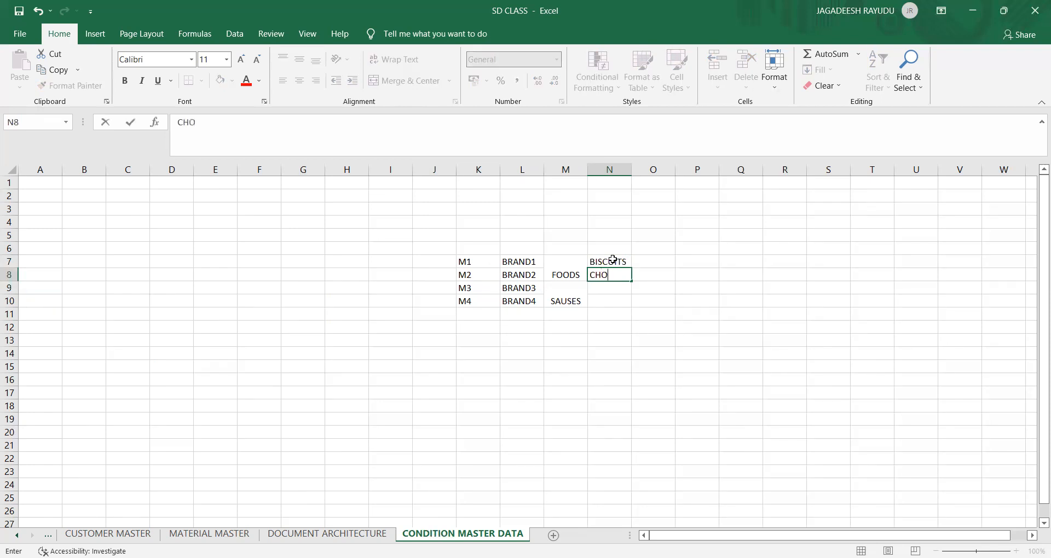
type("COLATE")
left_click(625, 263)
left_click(614, 272)
double_click(631, 170)
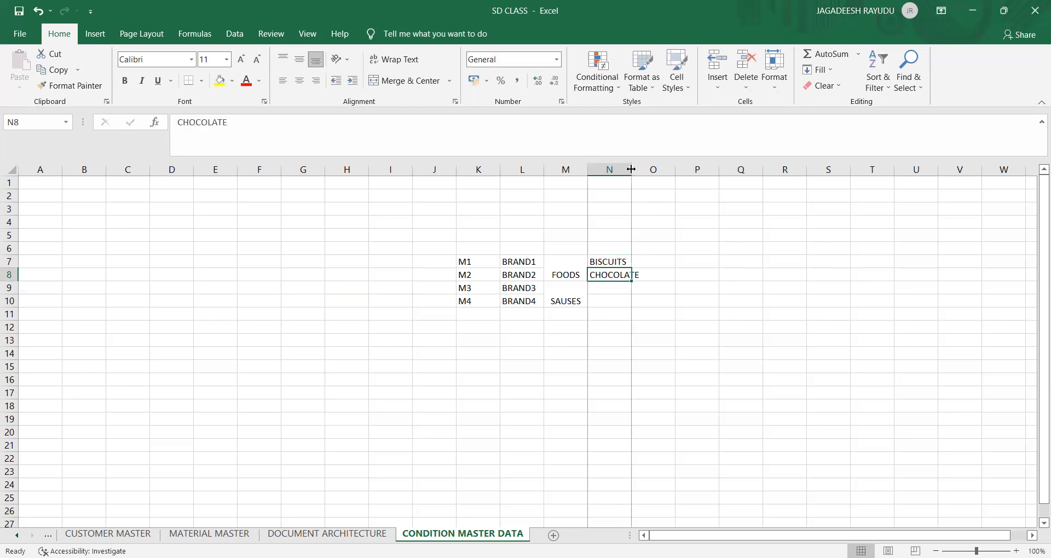
Step: Replace the text FOODS in merged cell M7:M8 with SNACKS
left_click(564, 271)
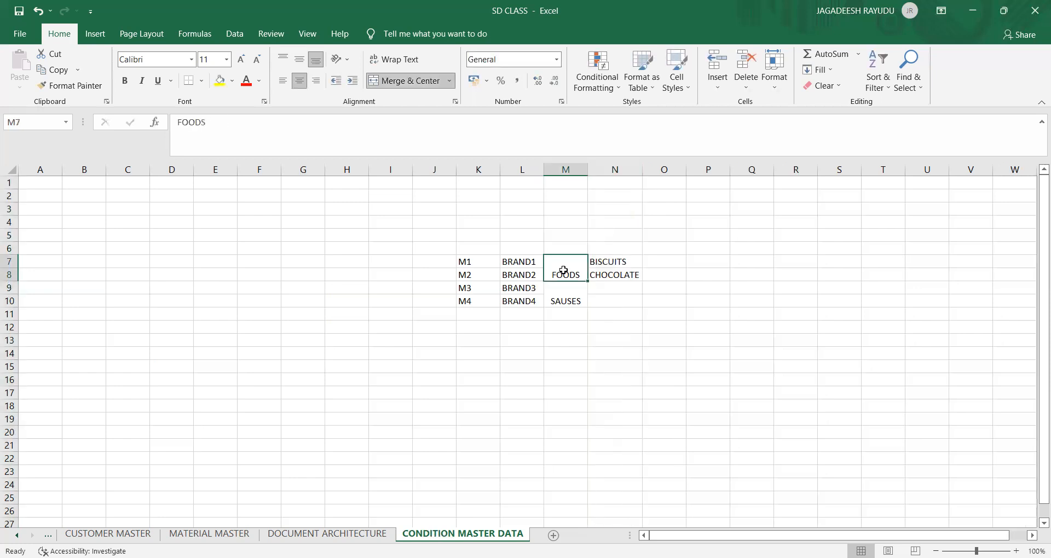
left_click(564, 300)
left_click(564, 276)
double_click(565, 285)
type("SNACKS")
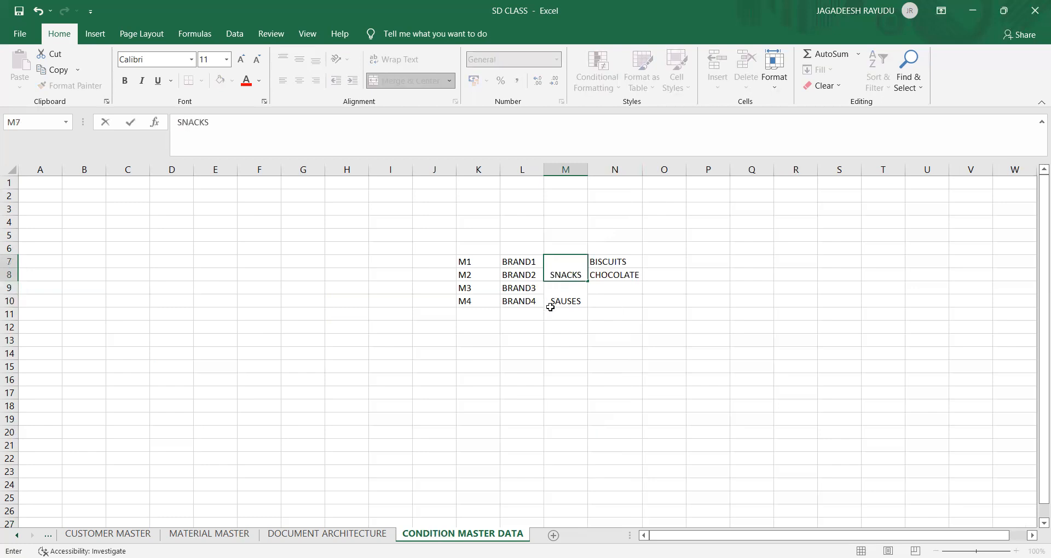
left_click(552, 311)
left_click(525, 289)
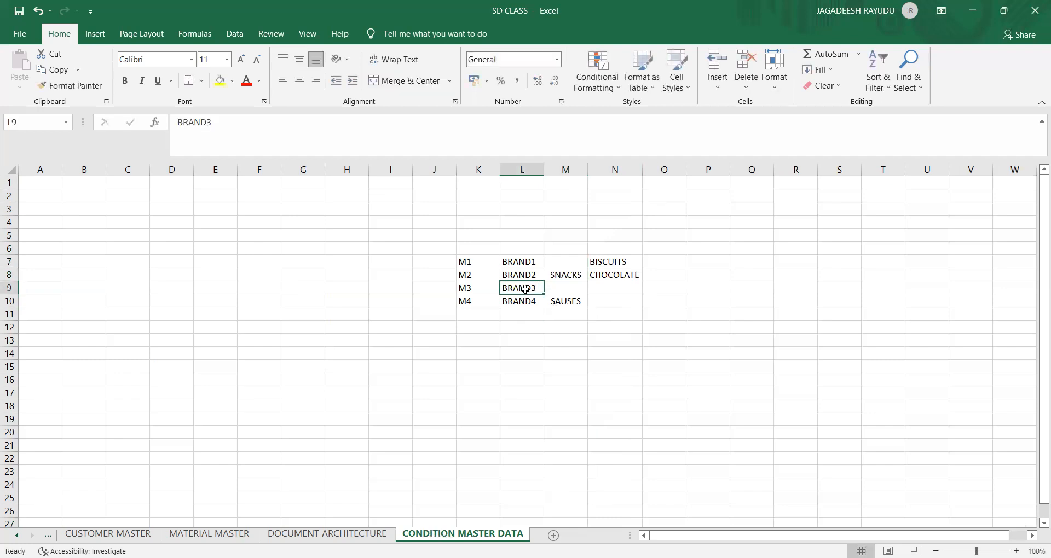
Step: Fill the merged SNACKS and SAUSES cells in column M with yellow
left_click(574, 268)
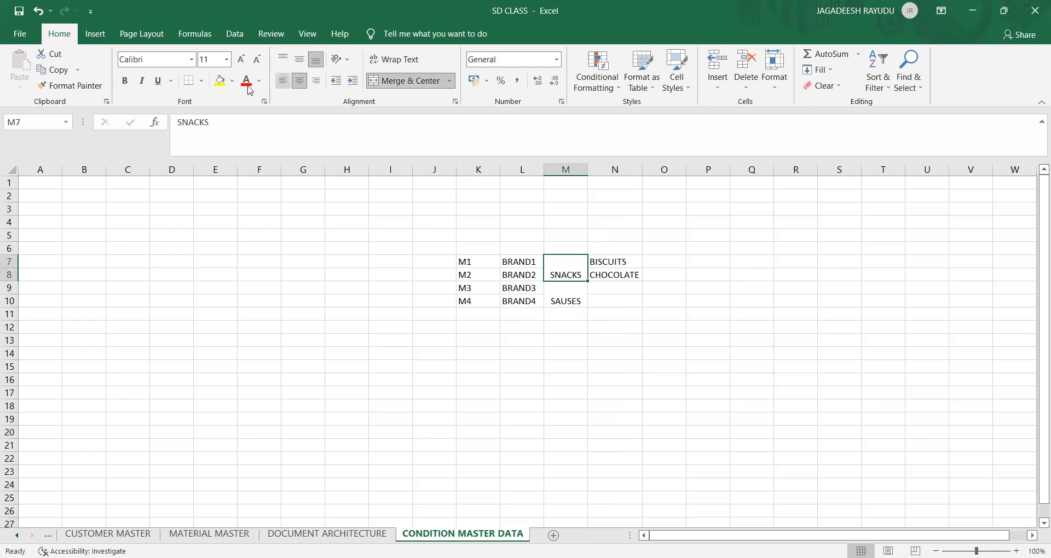
left_click(220, 81)
left_click(554, 296)
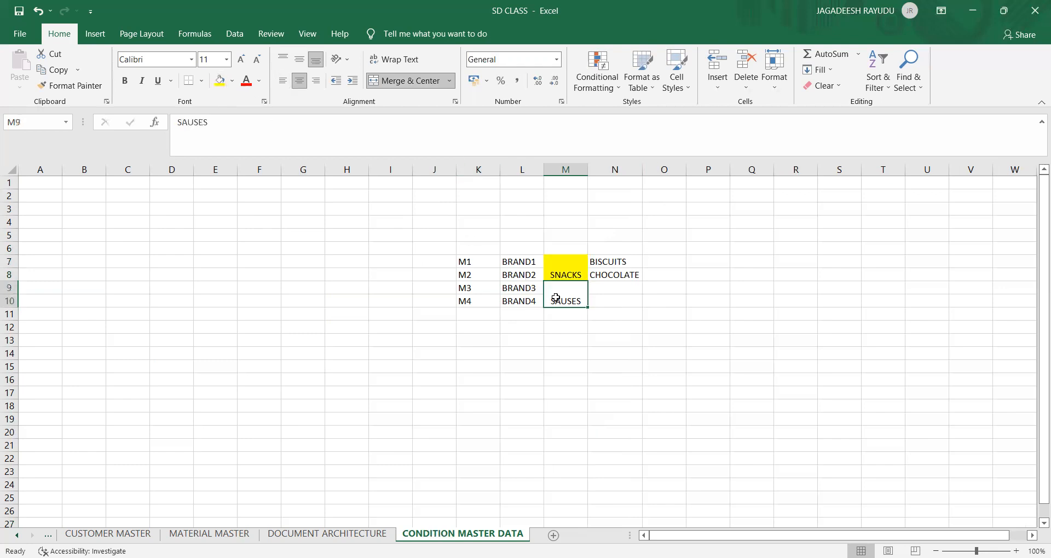
left_click(226, 84)
left_click(509, 329)
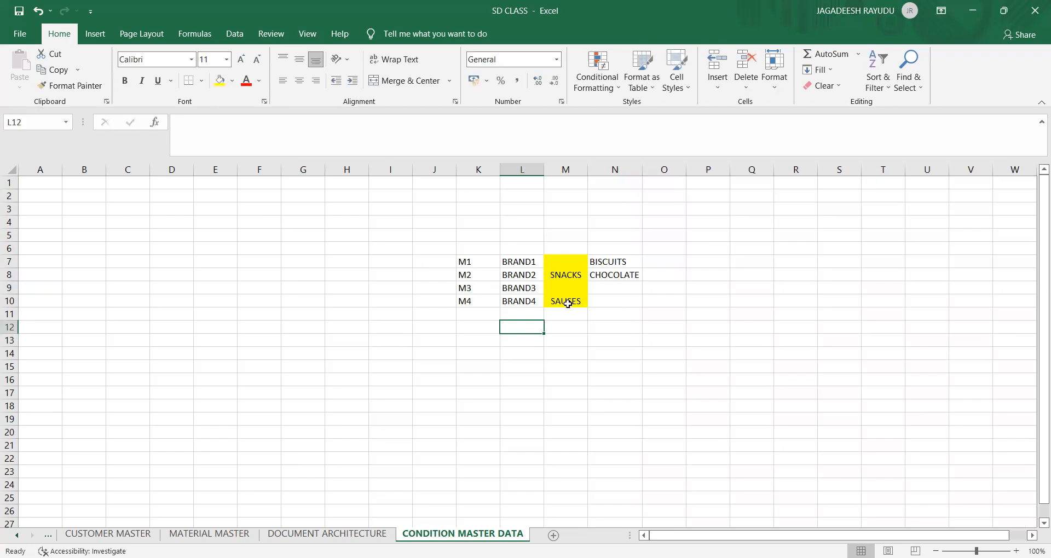
Step: Enter CHILLY in N9 and TOMATO in N10 beside the SAUSES group
left_click(568, 304)
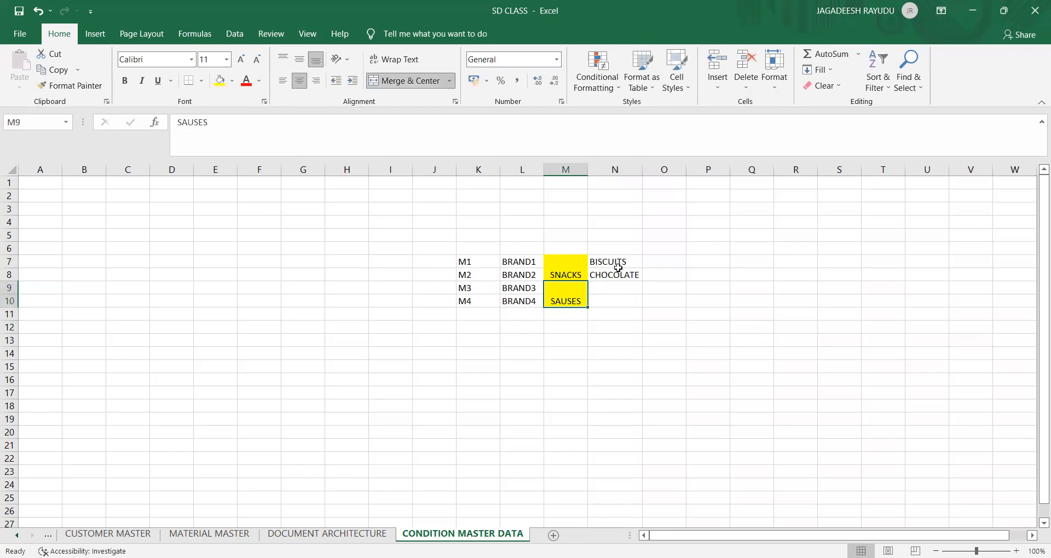
left_click(351, 321)
left_click(606, 294)
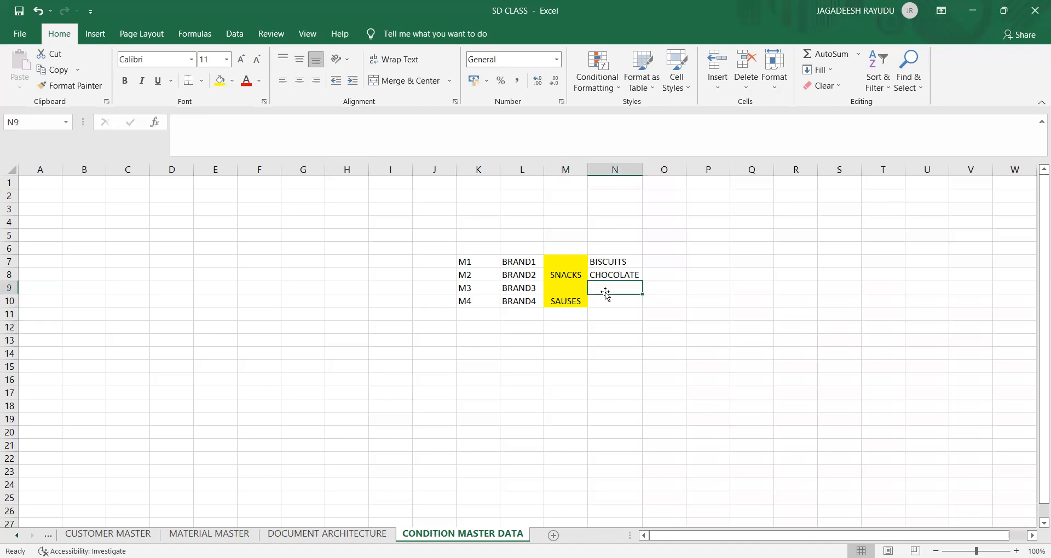
type("CHIL")
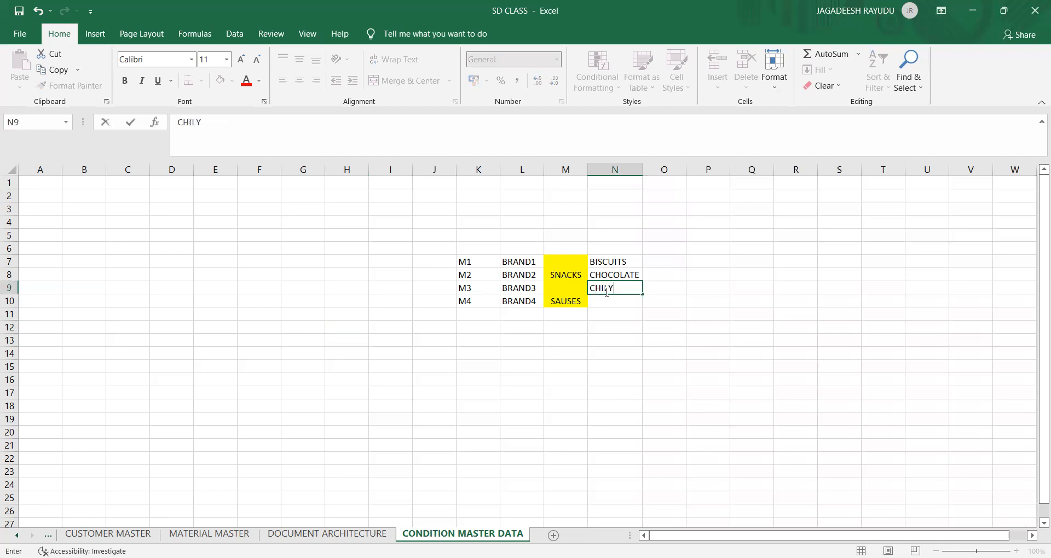
type("LY")
key("Return")
type("TOMATO")
left_click(502, 341)
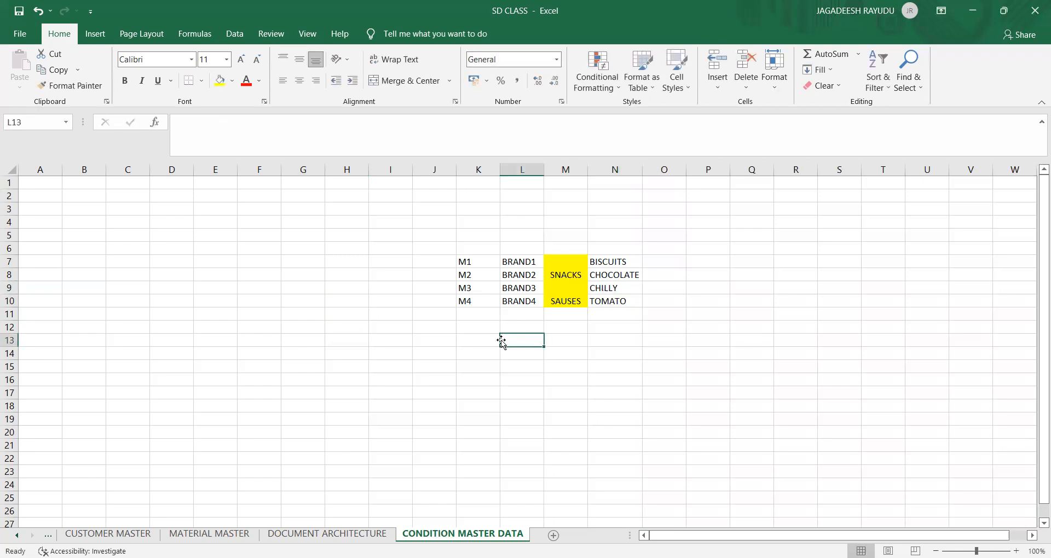
left_click(376, 345)
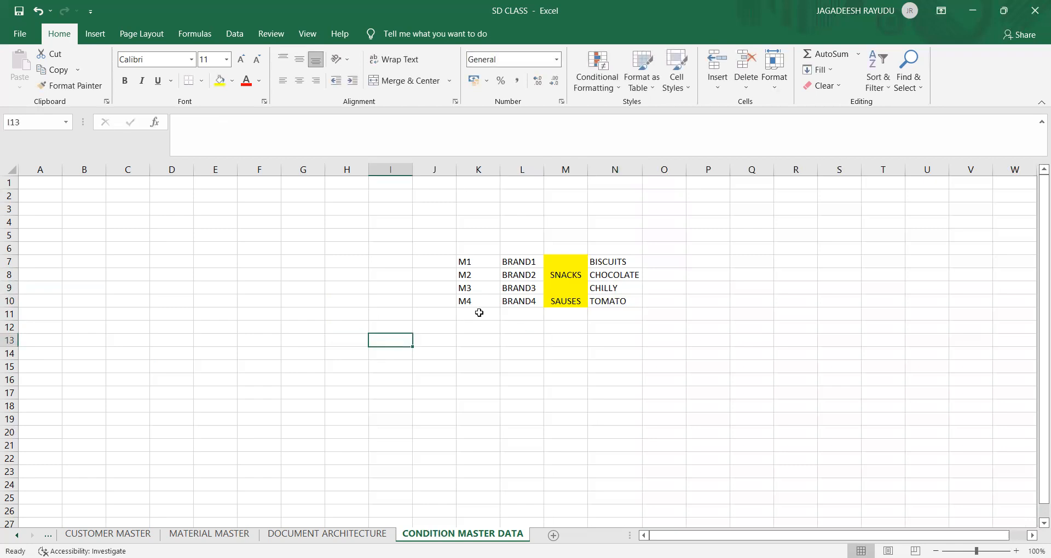
left_click(522, 261)
left_click(520, 273)
left_click(520, 262)
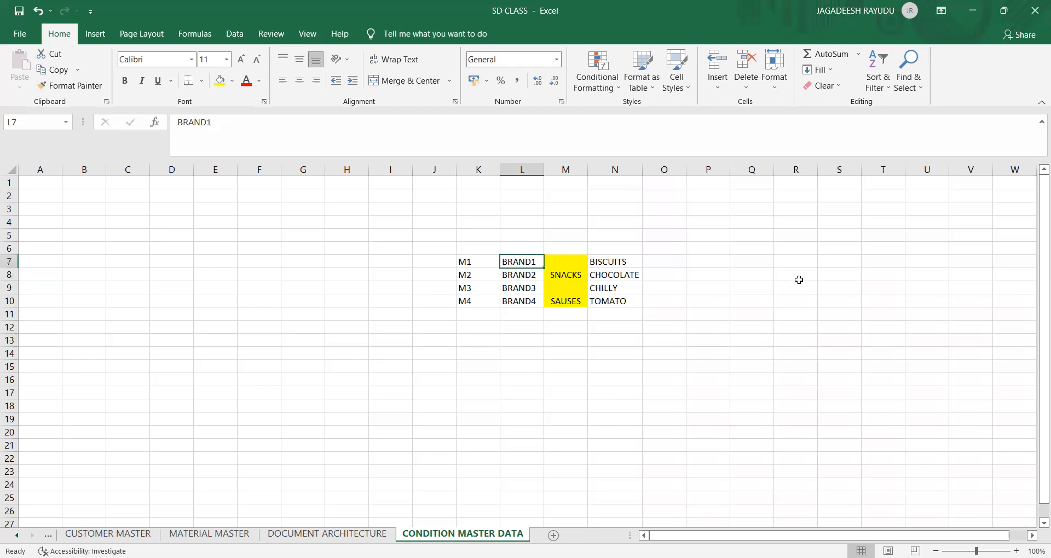
Step: Enter 27 in R7 with DIS in S7, and 28 in R8 with WH in S8
double_click(806, 260)
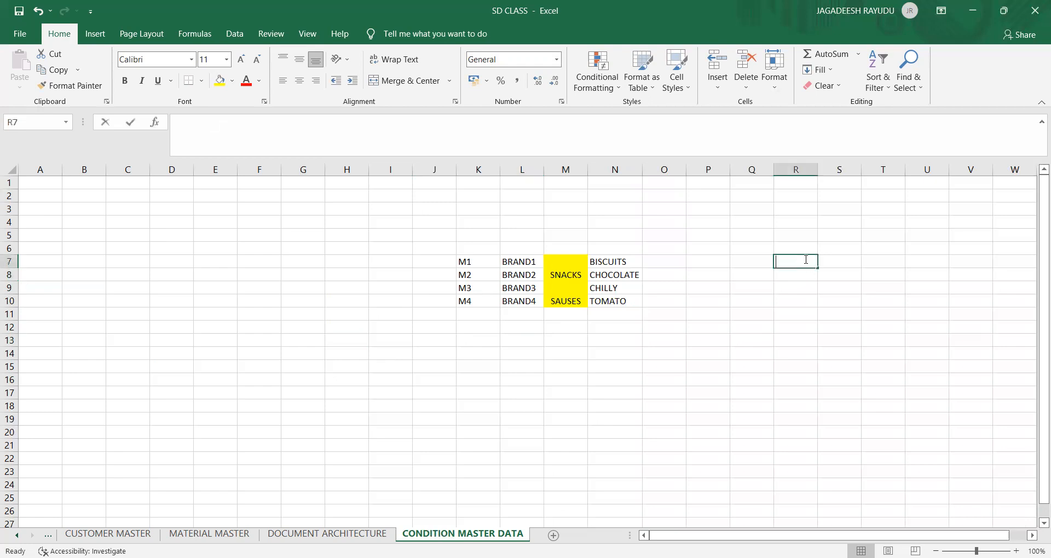
type("27")
key("Up")
key("Right")
type("DIS")
key("Return")
key("Left")
type("28")
key("Right")
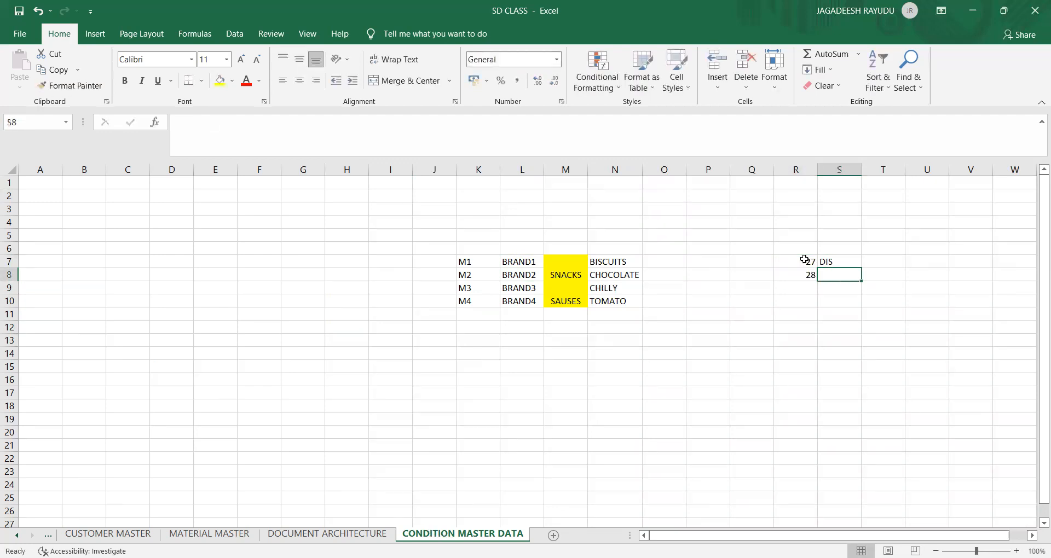
type("WH")
key("Return")
Step: Enter 29 in R9 and RE in S9 as the third row of the list
type("29")
key("Right")
key("Left")
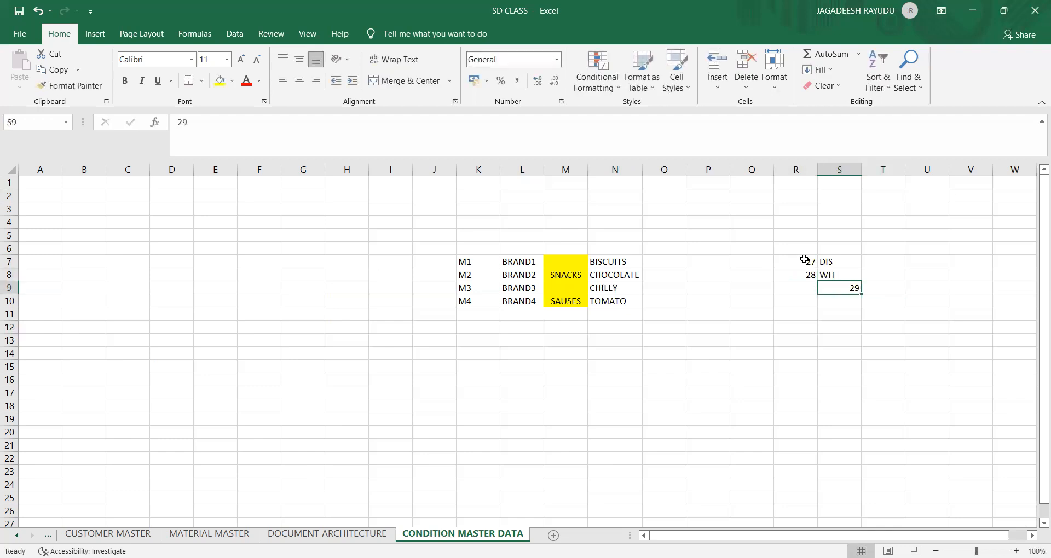
type("RE")
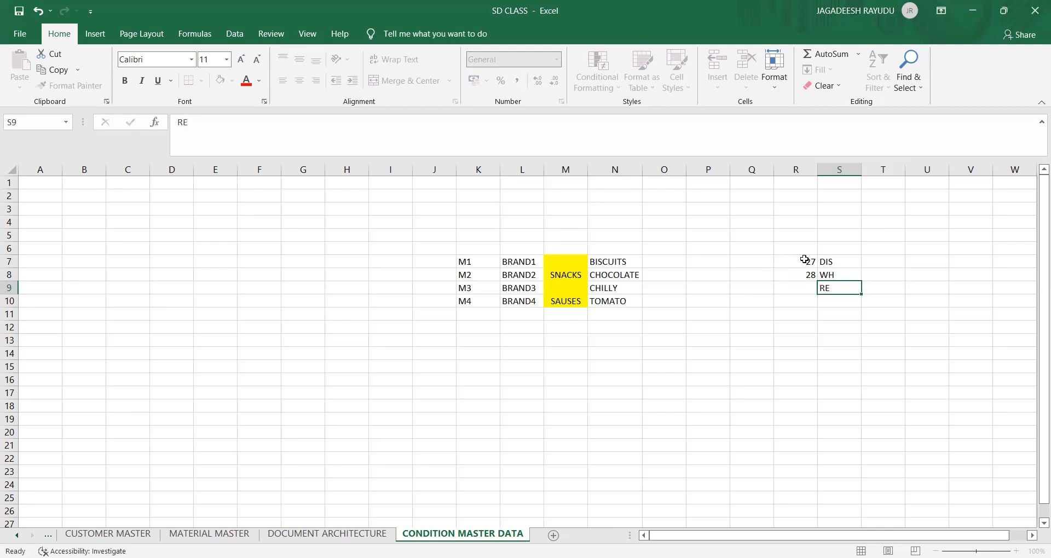
key("Left")
type("2")
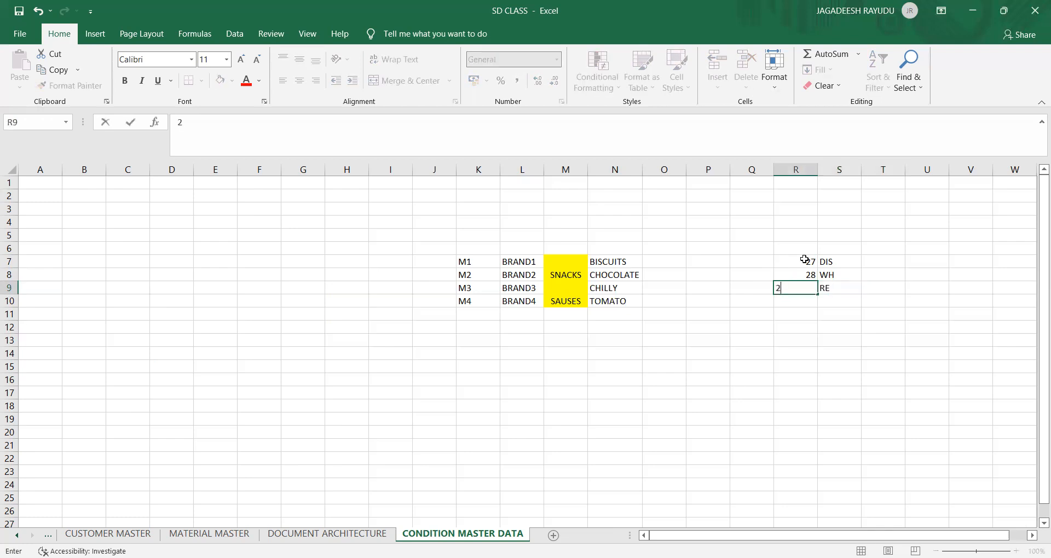
type("9")
key("Return")
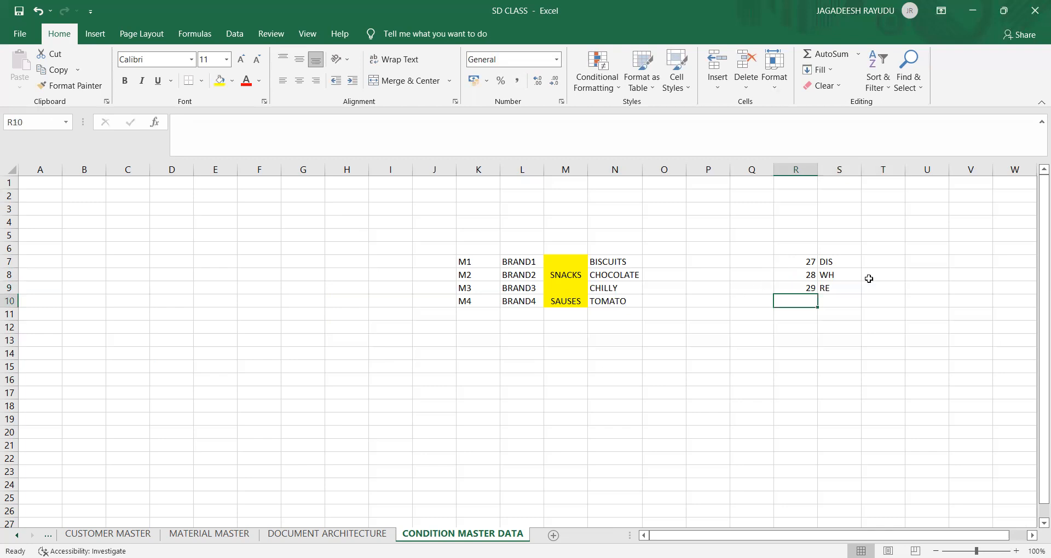
Step: Enter the three customers' first names in T7:T9 beside DIS, WH and RE
left_click(886, 261)
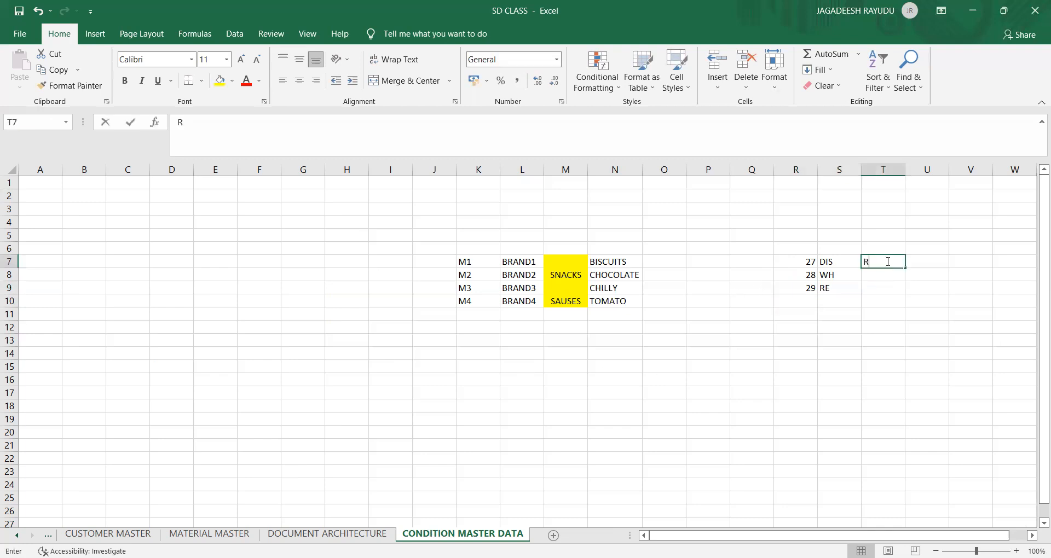
type("RAM")
key("Return")
type("KR")
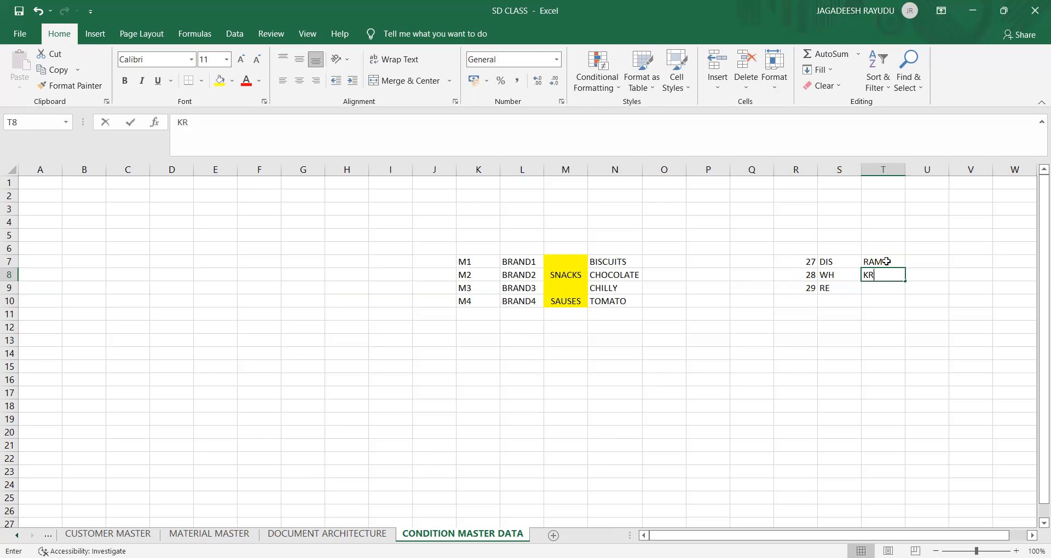
type("ISHNA")
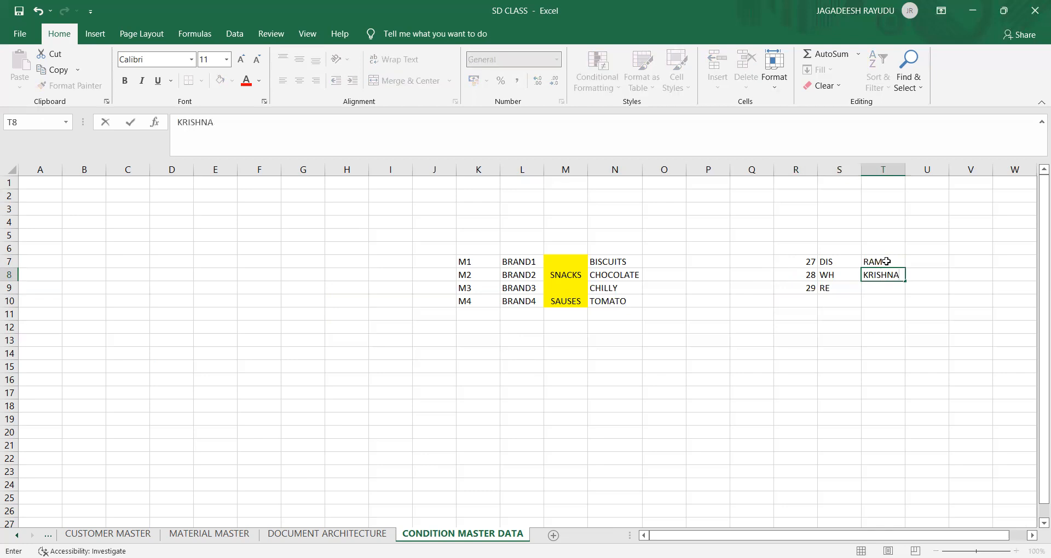
key("Return")
type("RAF")
key("BackSpace")
type("GHU")
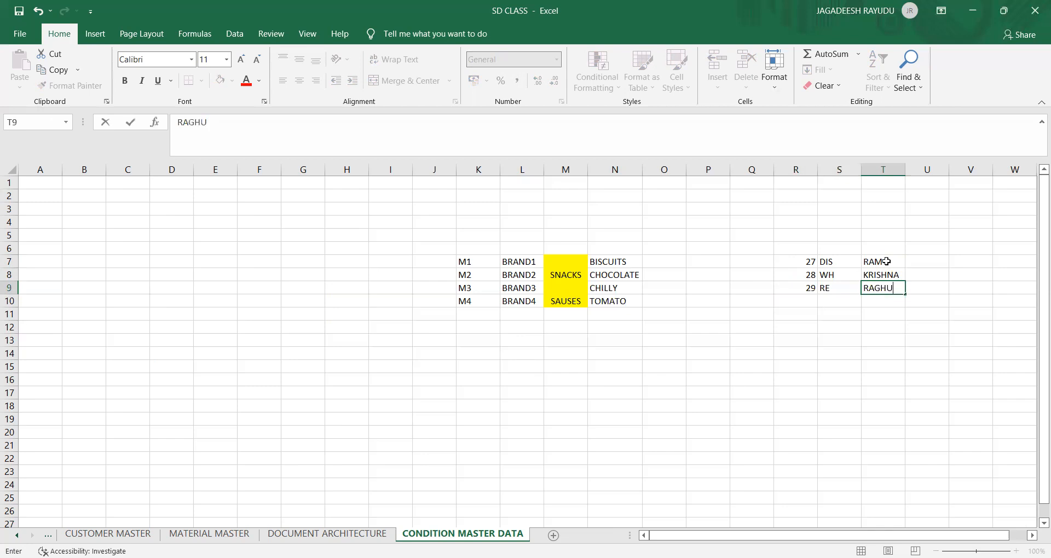
key("Return")
key("Up")
key("Up")
key("Up")
key("Down")
key("Down")
key("Up")
key("Up")
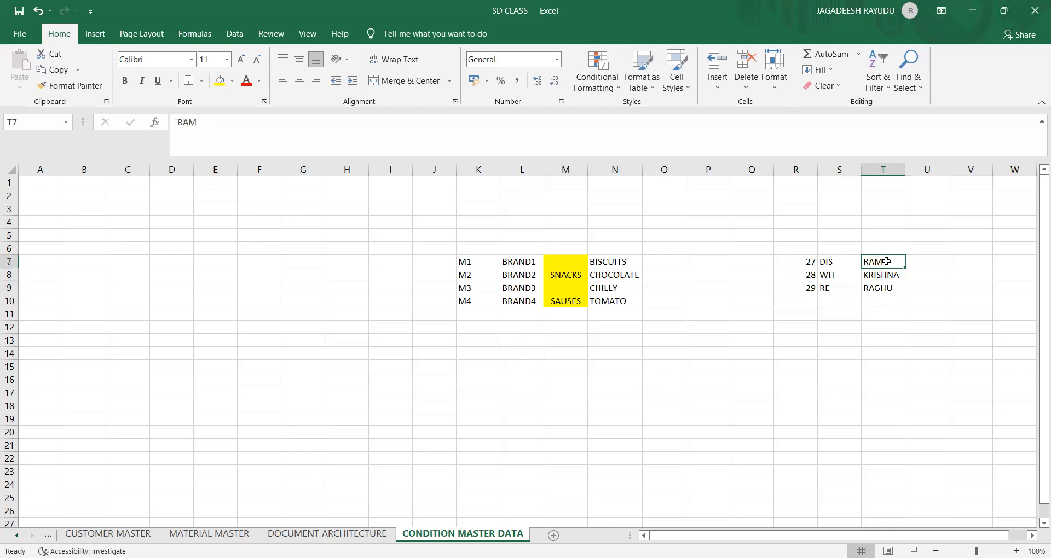
key("Down")
key("Up")
Step: Enter 1000 in U7, 2000 in U8 and 10000 in U9 beside the customer names
key("Right")
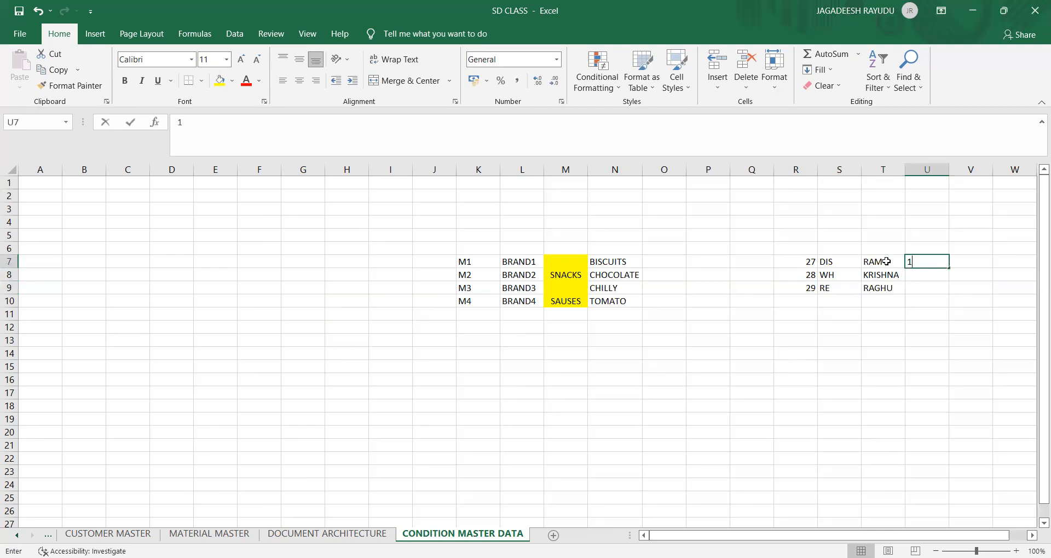
type("1000")
key("Return")
type("2")
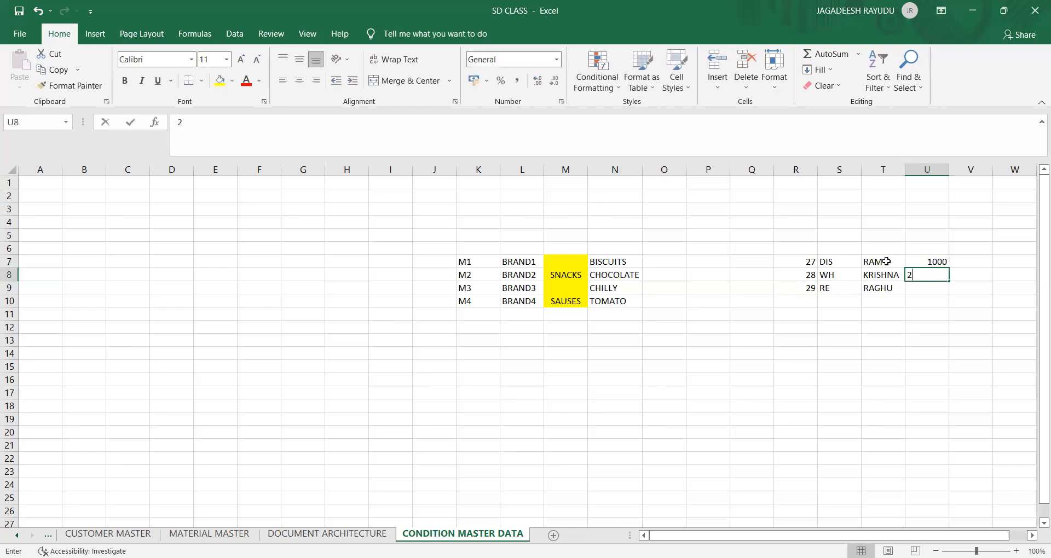
type("000")
key("Return")
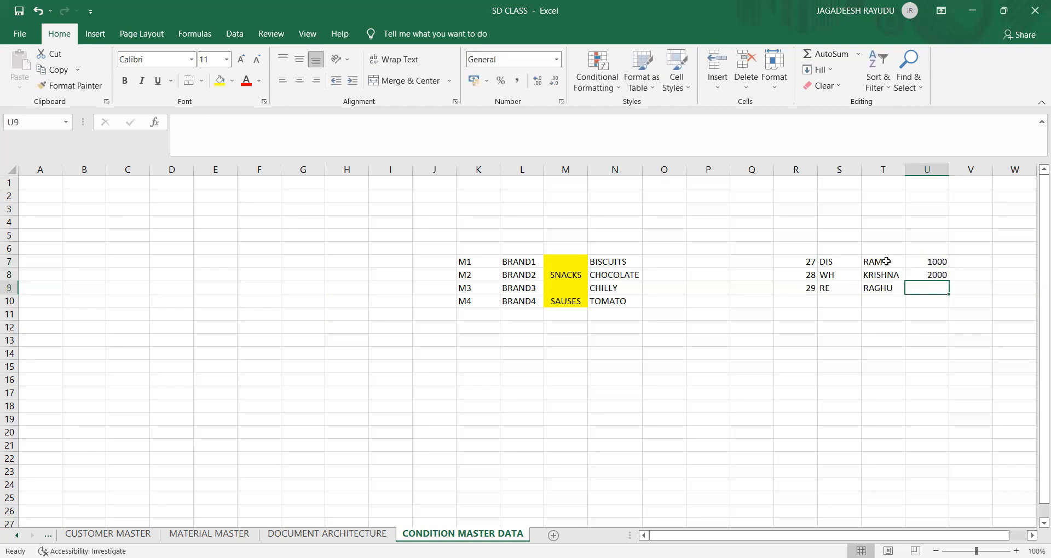
type("10000")
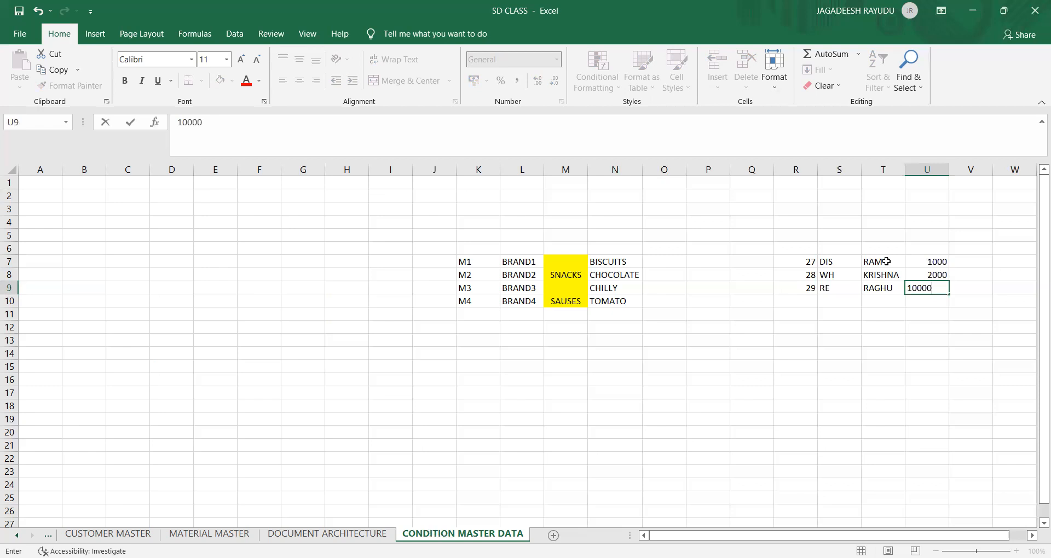
key("Return")
key("Left")
key("Up")
key("Up")
key("Left")
key("Right")
key("Down")
key("Up")
key("Down")
key("Down")
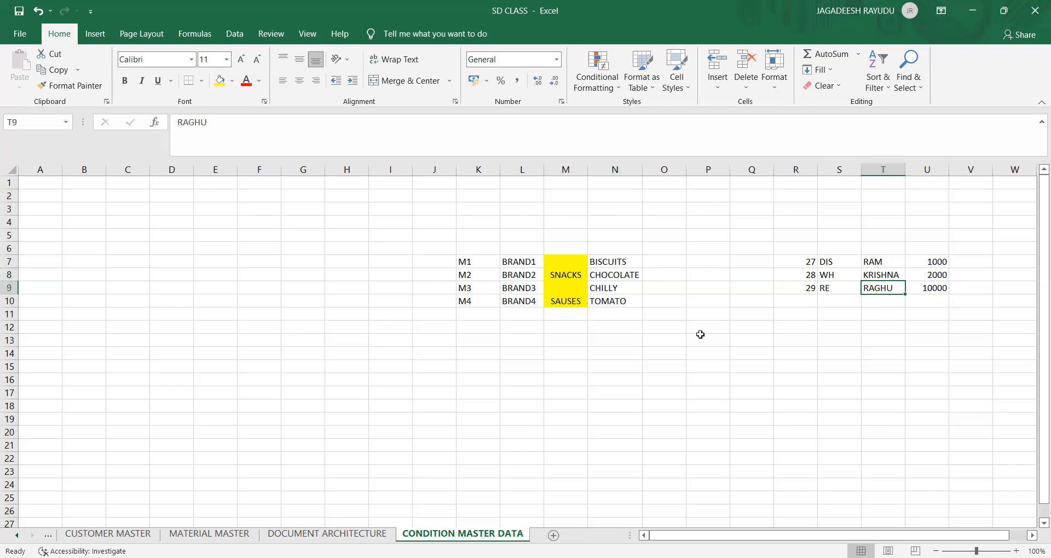
Step: Enter the DIS customer's first name in H14 and again in H15
left_click(369, 365)
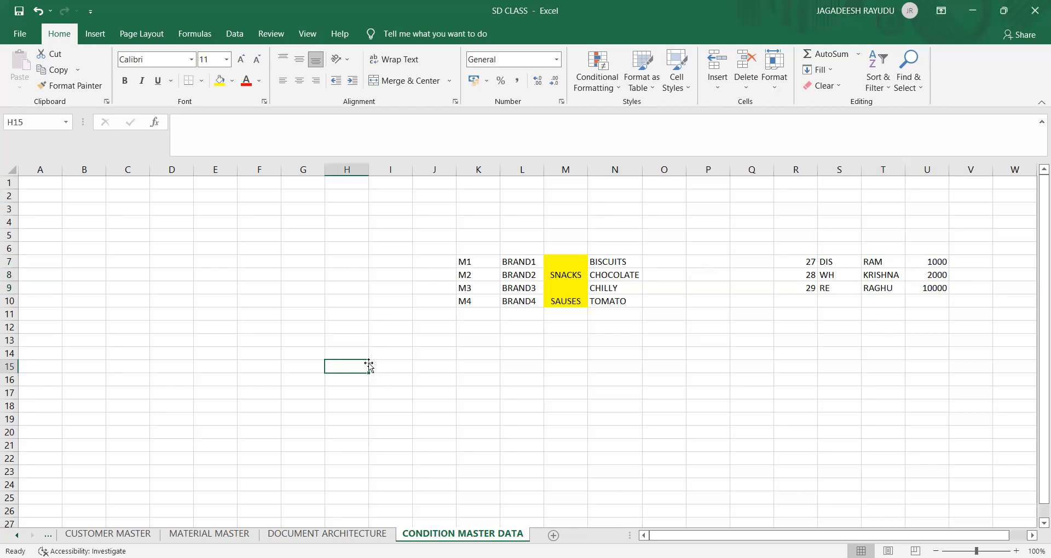
key("Up")
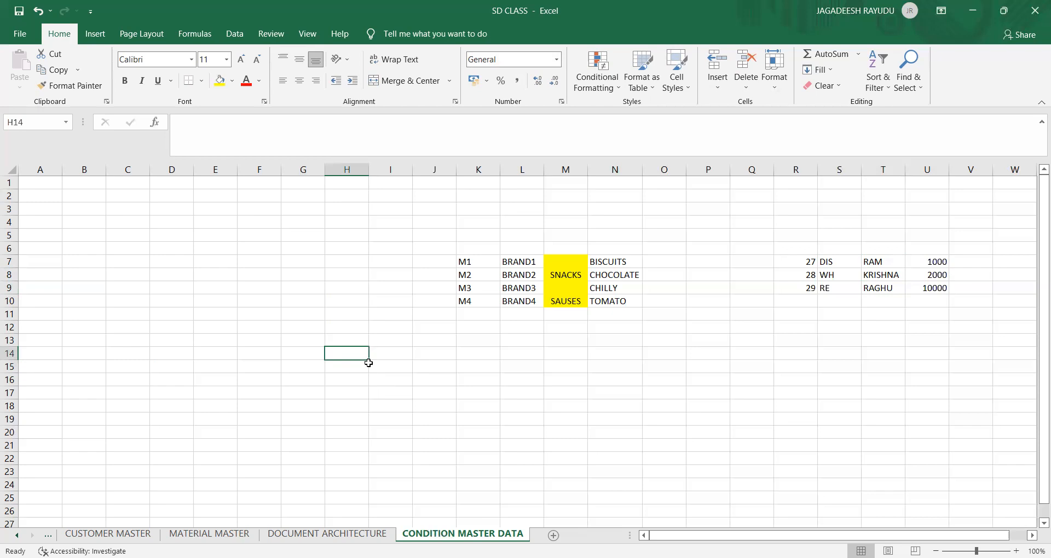
type("RAM")
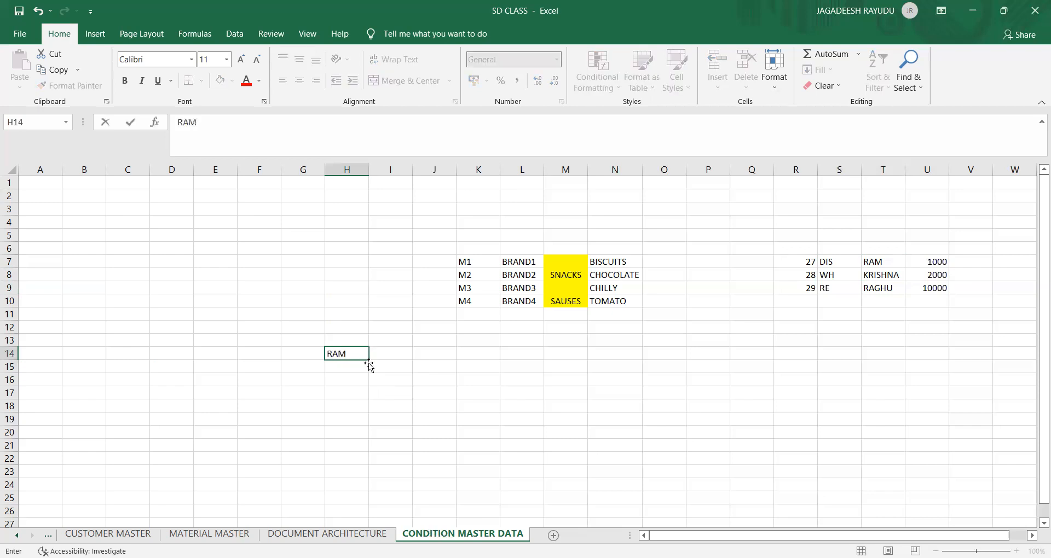
key("Return")
type("RAM")
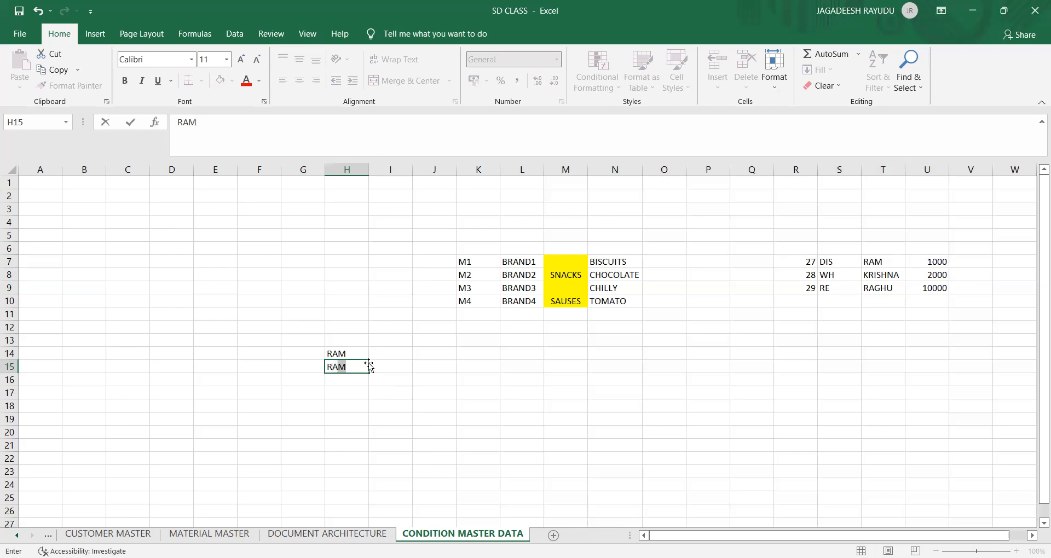
key("Return")
Step: Label the two customer entries SOLD TO in G14 and SHIP TO in G15
key("Up")
key("Up")
key("Left")
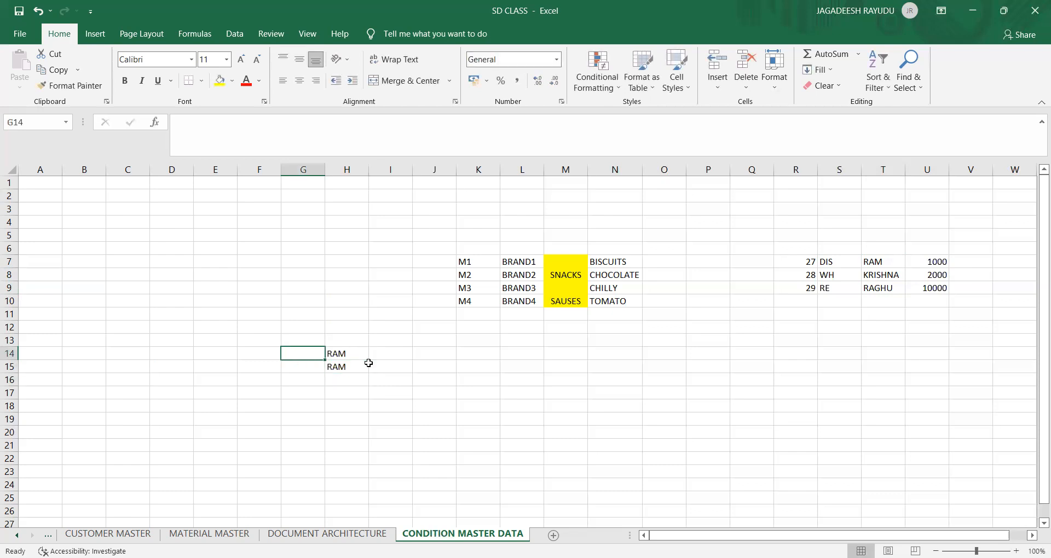
type("SOLD")
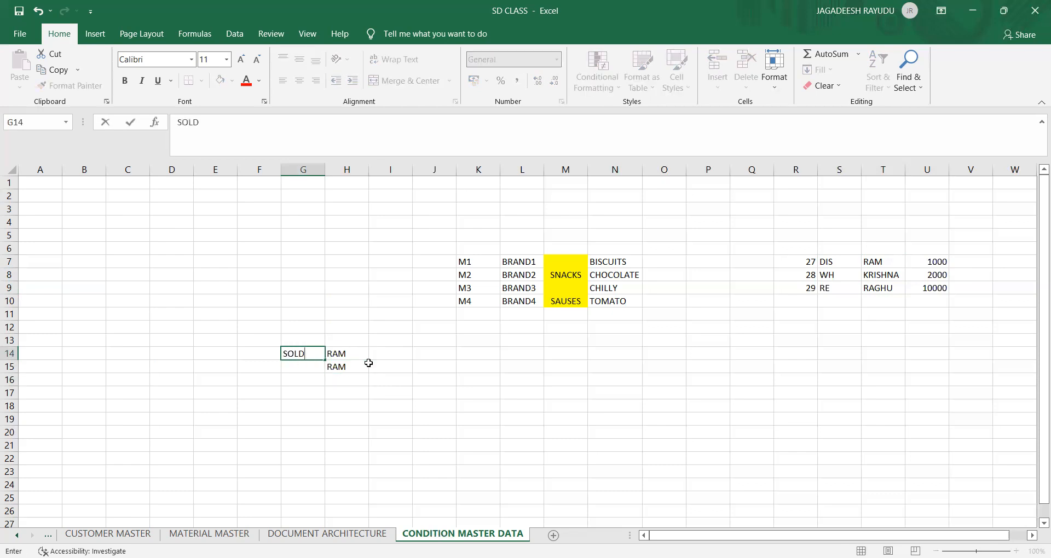
key("Return")
type("SHIP TO")
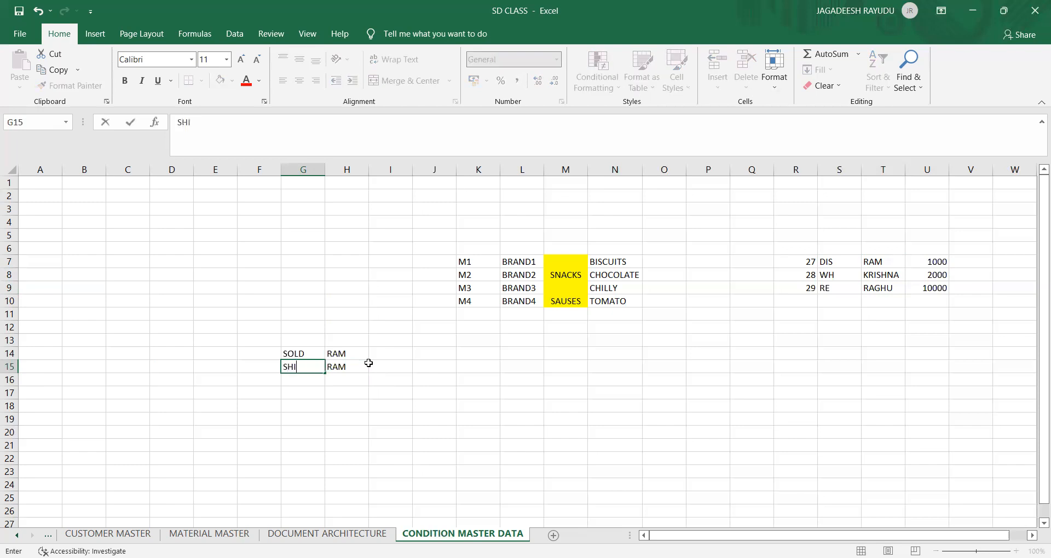
left_click(308, 352)
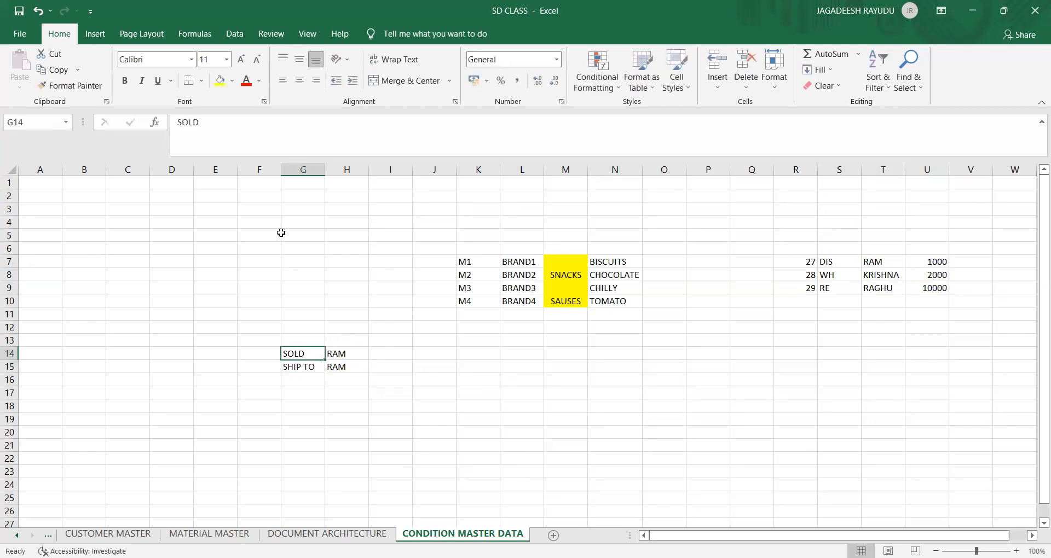
left_click(230, 124)
type("TO")
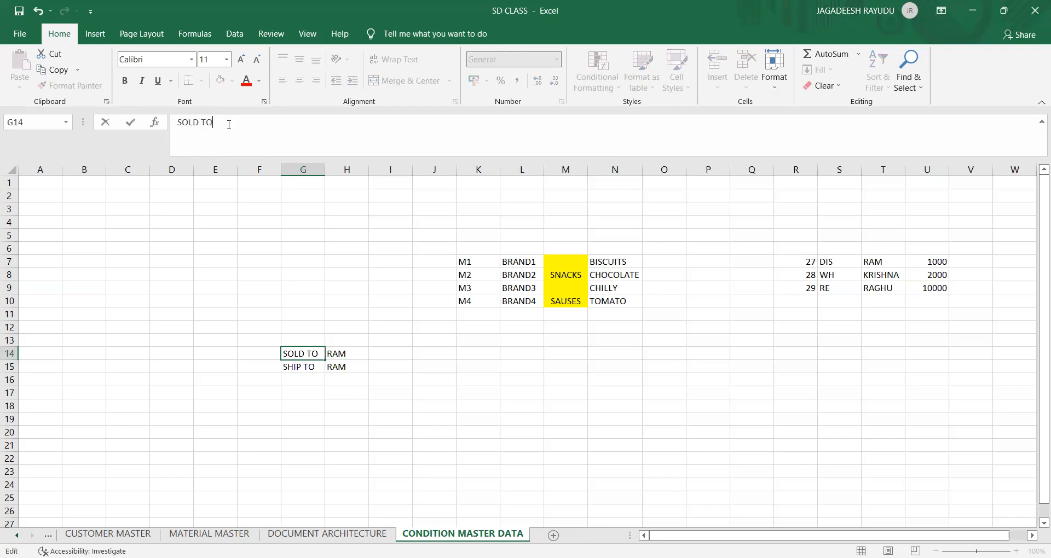
left_click(274, 343)
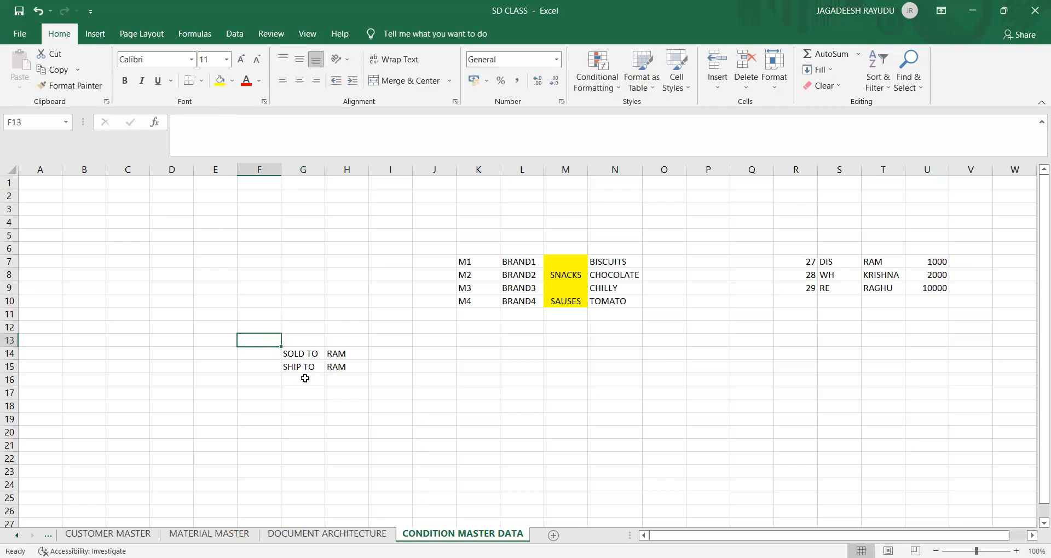
Step: Add the labels BILL TO in G16 and PAYER in G17 below SHIP TO
left_click(308, 378)
type("BI")
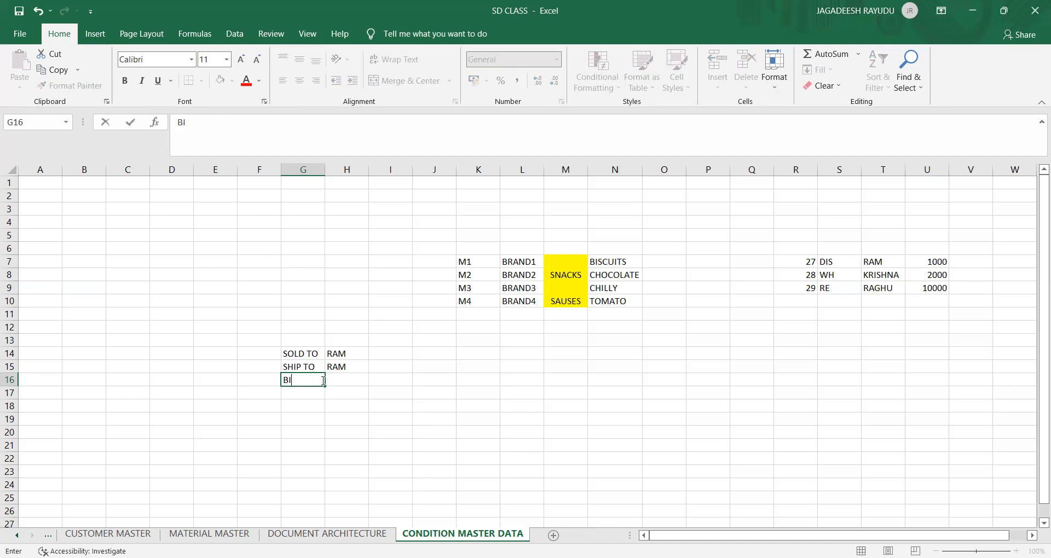
type("LL TO")
key("Return")
type("PAYER")
key("Tab")
Step: Fill the customer's name from H14:H15 down to H17, beside BILL TO and PAYER
key("Up")
key("Up")
key("Up")
key("shift+Down")
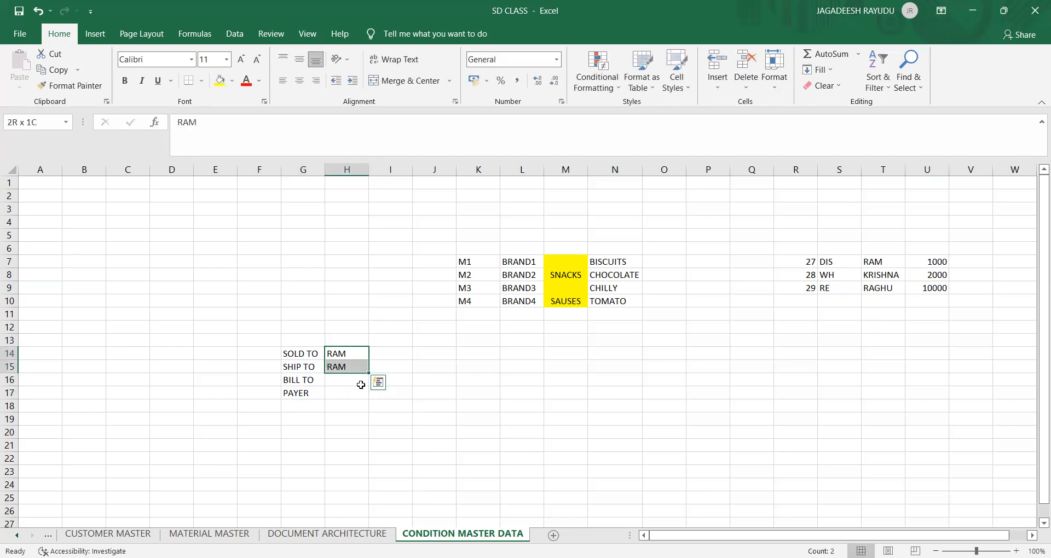
left_click_drag(370, 373, 370, 399)
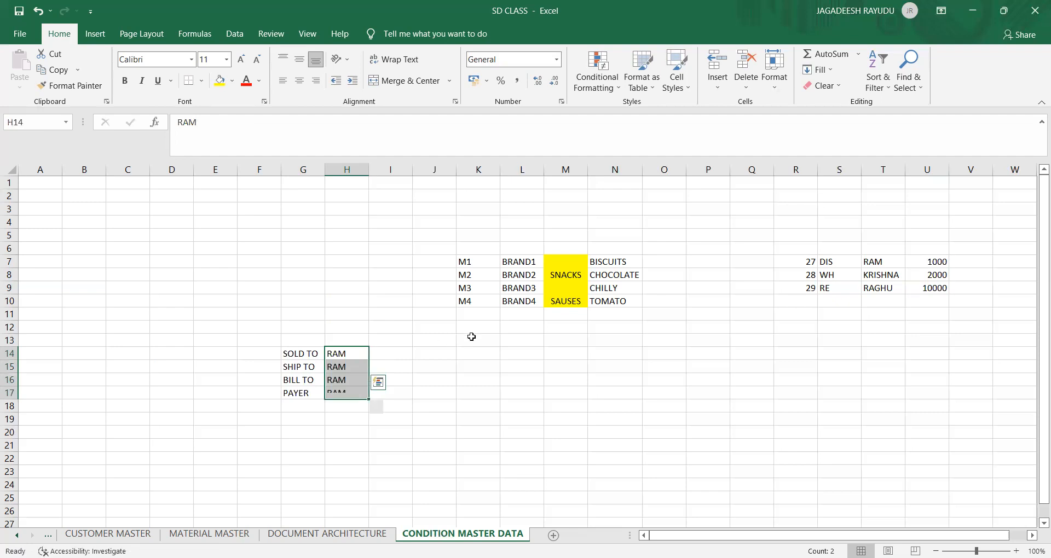
left_click(494, 338)
Step: Copy M1 and BRAND1 from K7:L7 to K14:L14
left_click(613, 263)
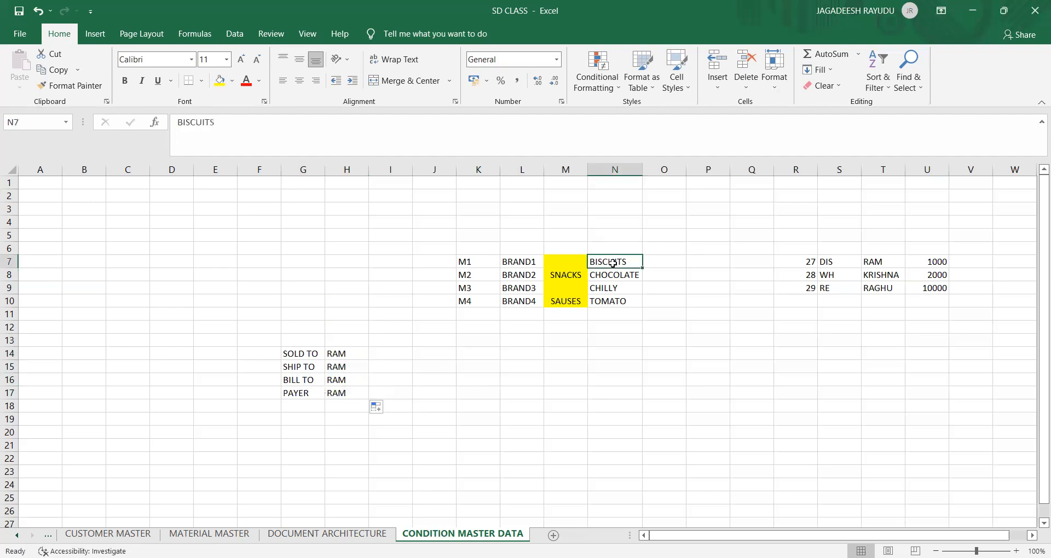
left_click(526, 264)
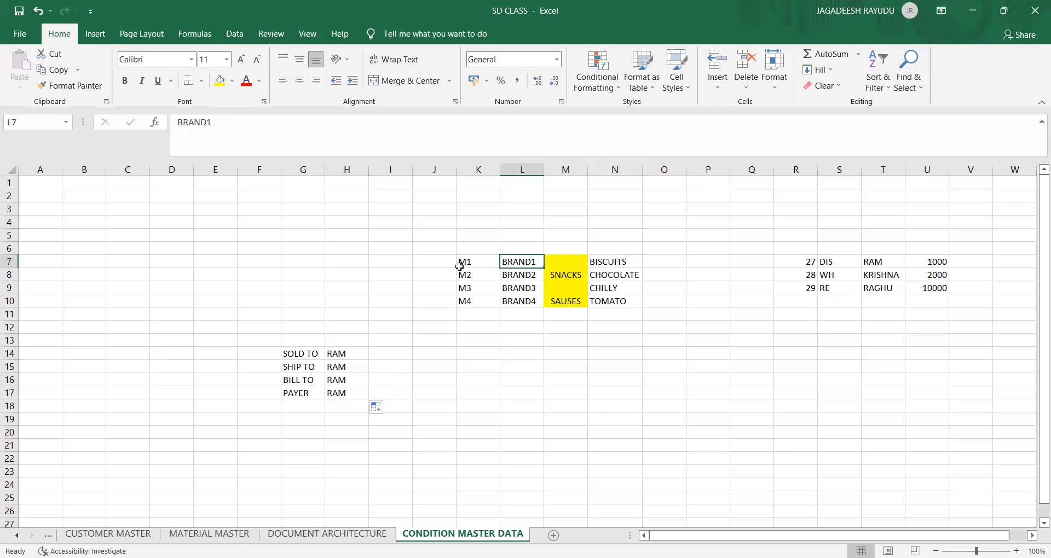
left_click(461, 268)
left_click_drag(461, 269, 525, 264)
key("ctrl+c")
key("Down")
key("Down")
key("Down")
key("Down")
key("Down")
key("Down")
key("Down")
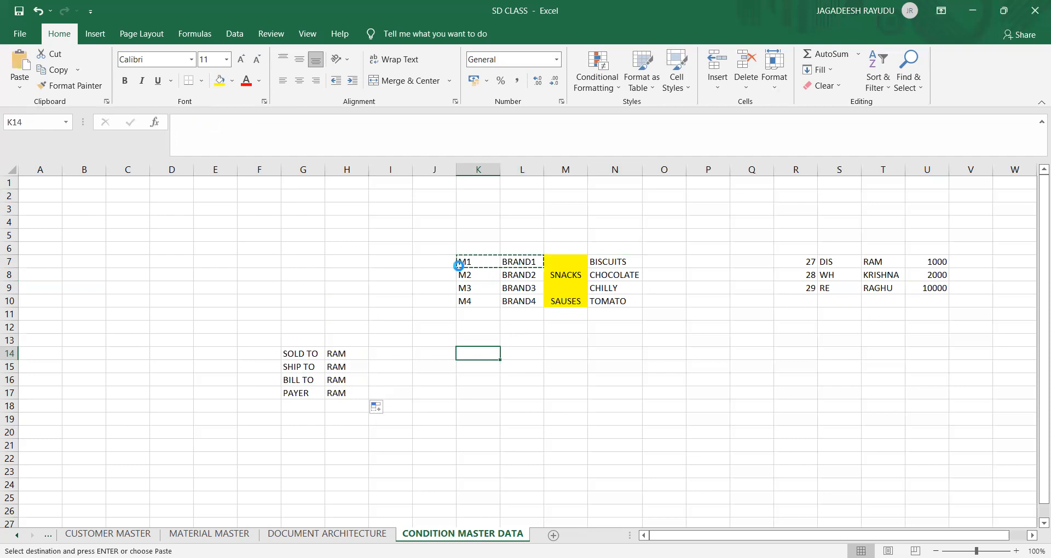
key("ctrl+v")
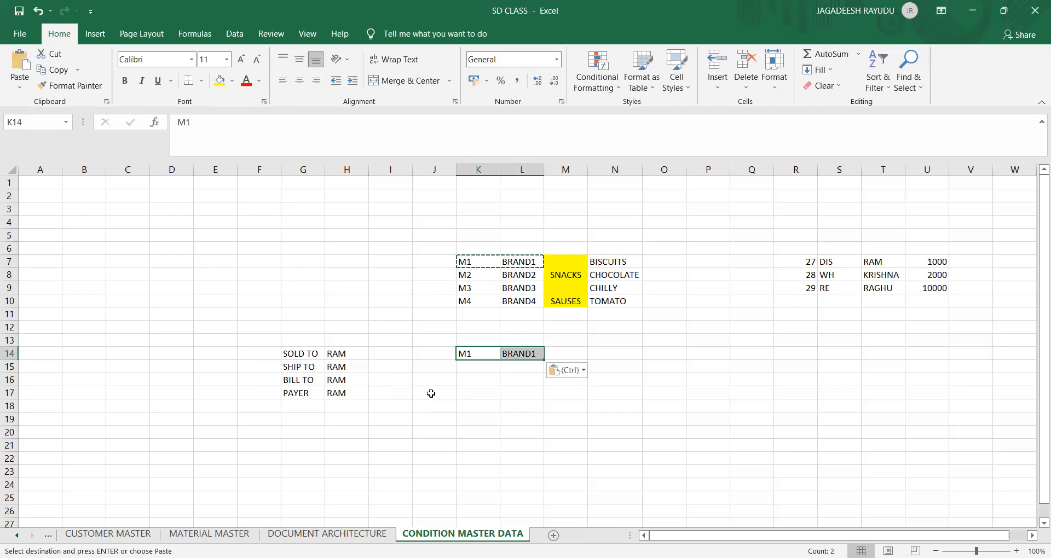
Step: Enter the price 20 in M14 and its currency EURS in N14
left_click(552, 353)
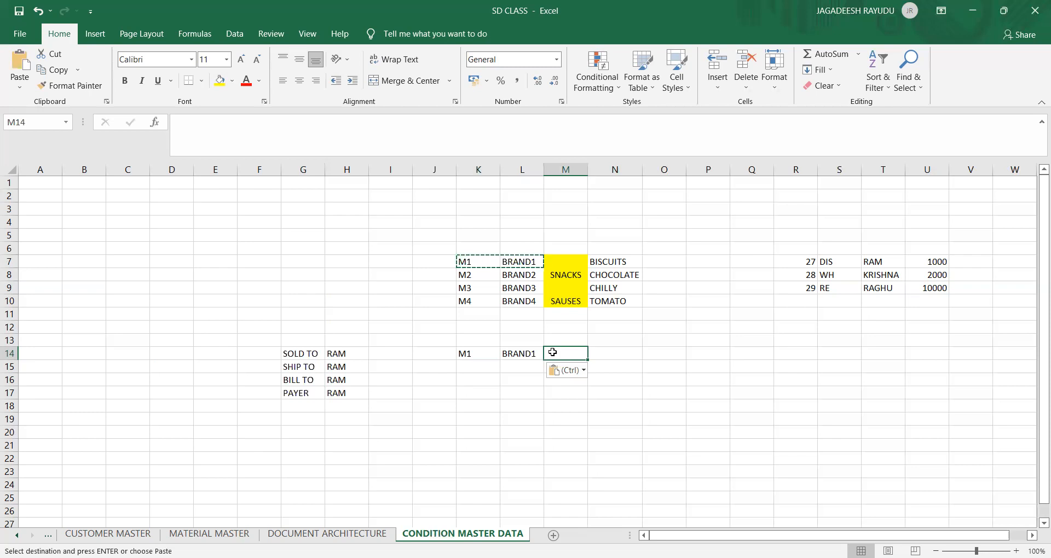
type("2000")
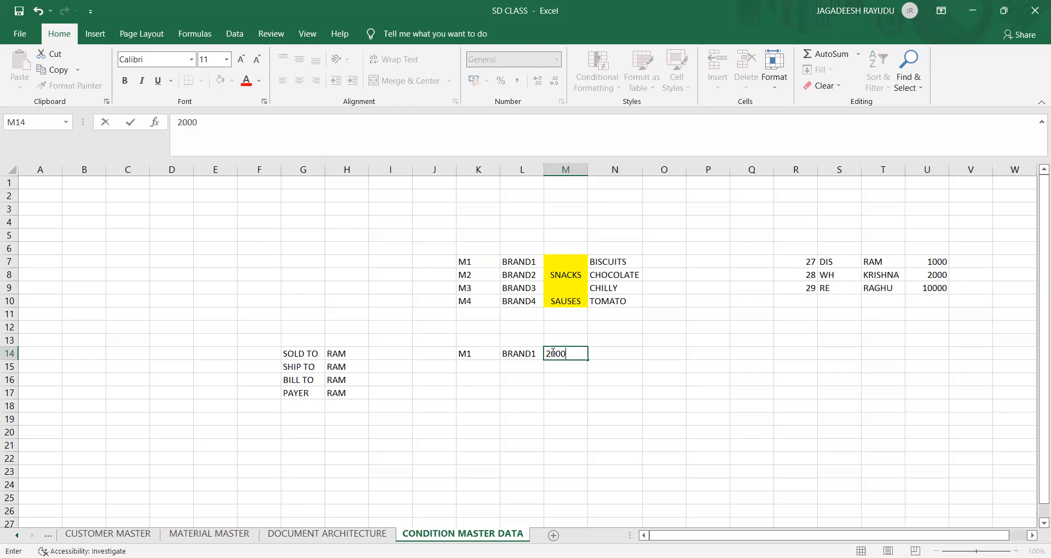
key("BackSpace")
key("BackSpace")
left_click(603, 355)
type("EURS")
key("Return")
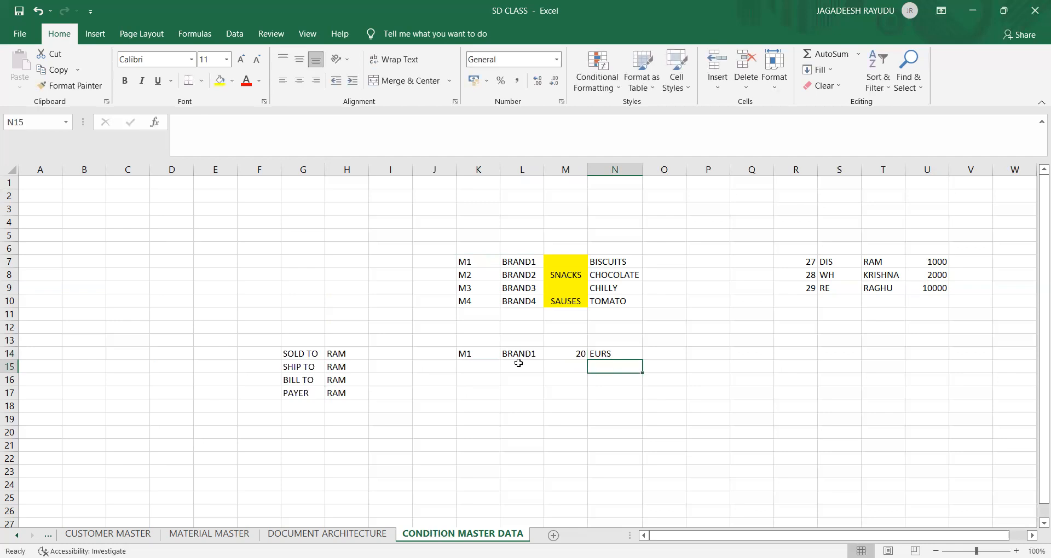
Step: Copy the M1 price row K14:N14 into row 15 directly below
left_click(473, 352)
key("shift+Right")
key("shift+Right")
key("shift+Right")
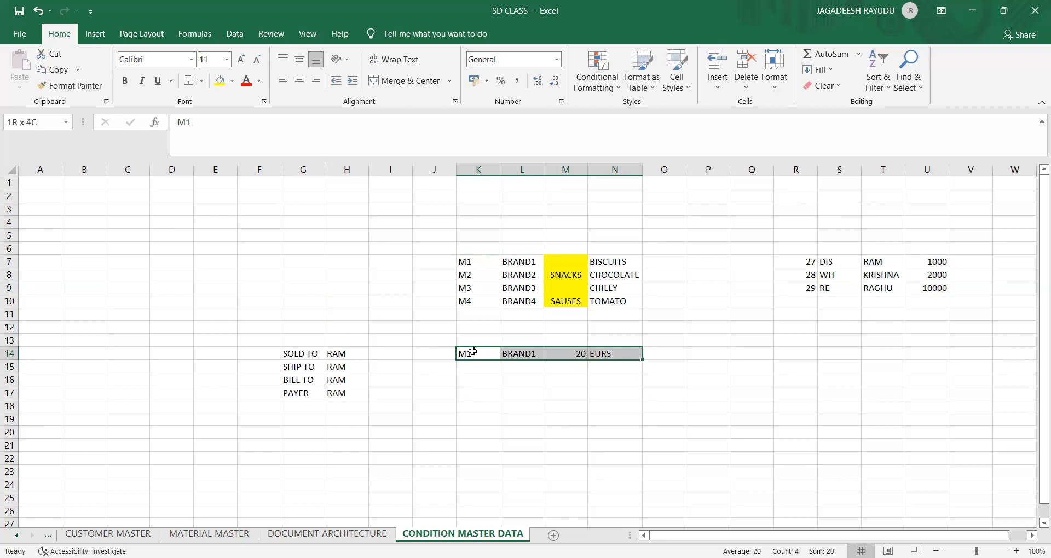
key("ctrl+c")
key("Down")
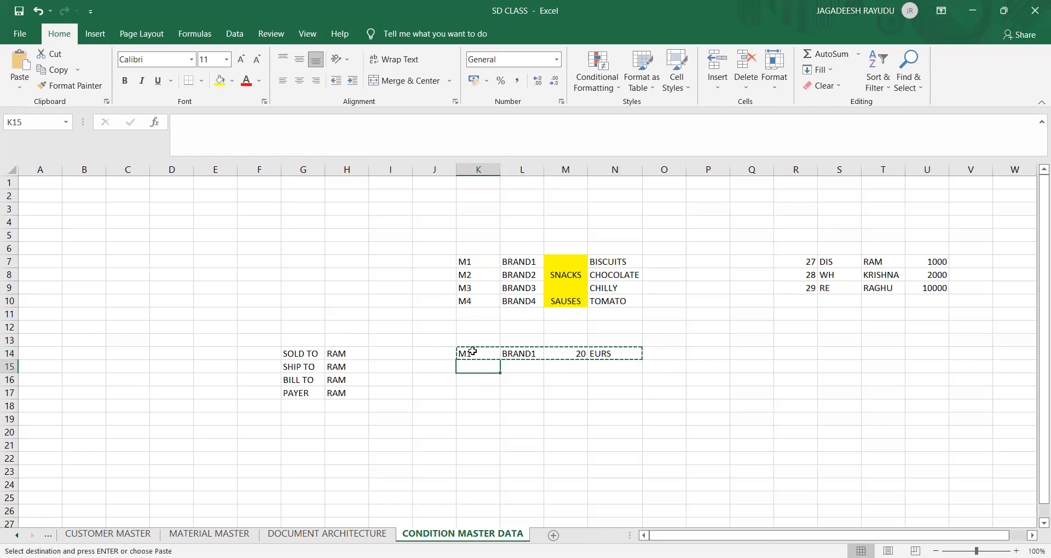
key("ctrl+v")
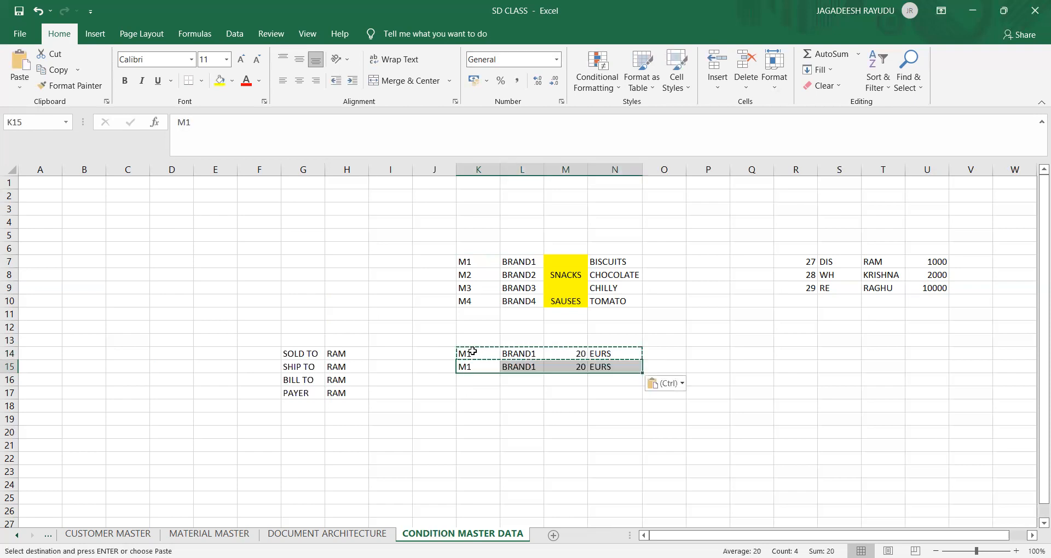
Step: Enter the DIS customer's first name in J14 and WH in J15 in front of the price rows
left_click(420, 352)
type("RAM")
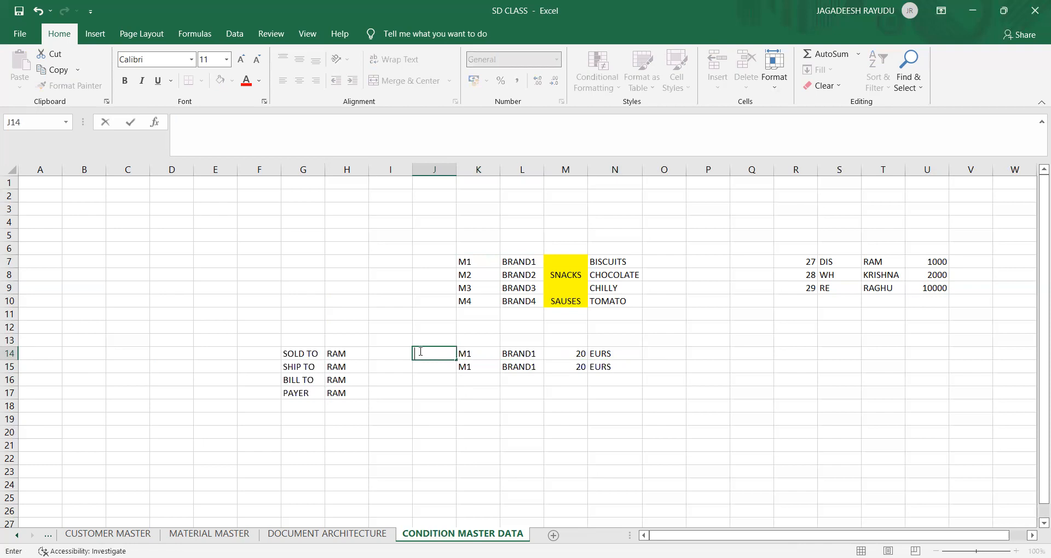
key("Return")
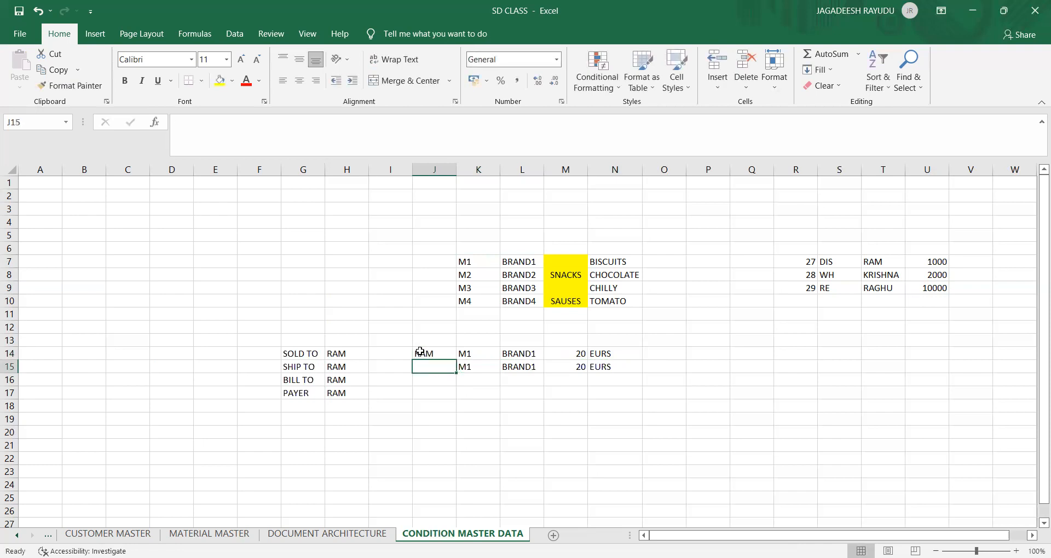
type("WH")
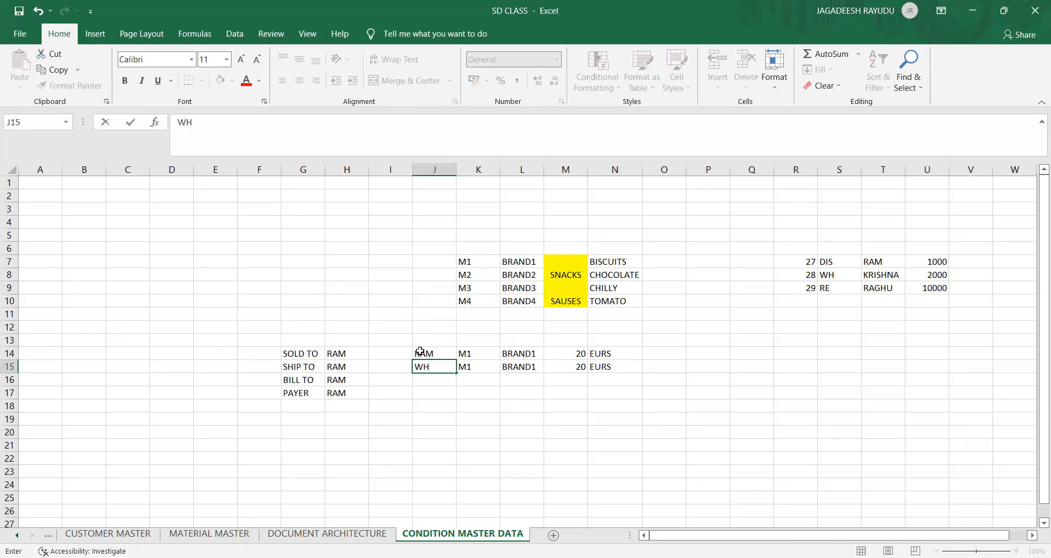
Step: Set the price in M15 of the WH row to 22
key("Right")
key("Right")
key("Right")
type("22")
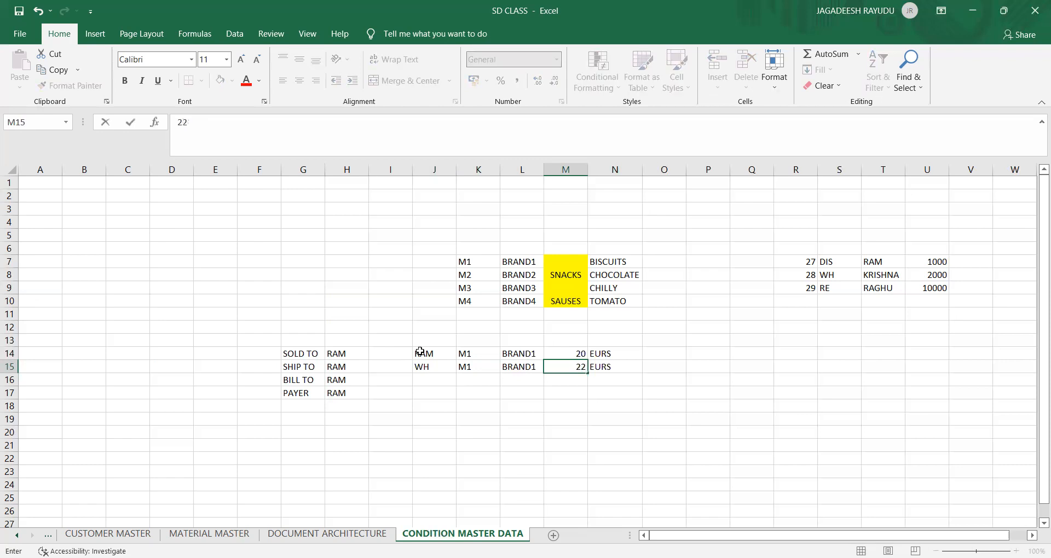
key("Return")
Step: Enter 18 in O12, above and beside the two price rows
key("Up")
key("Up")
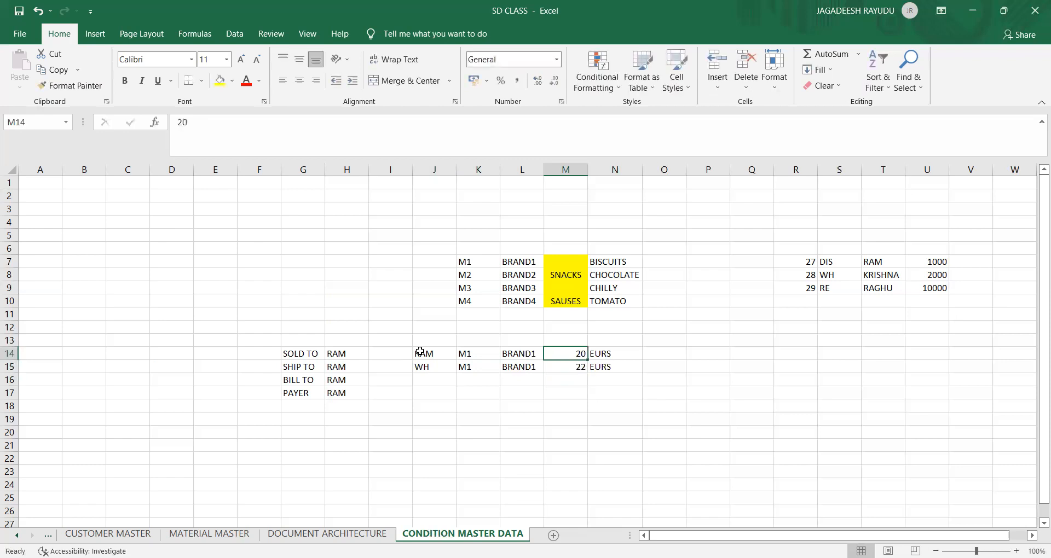
key("Down")
key("Up")
key("Right")
key("Right")
key("Up")
key("Up")
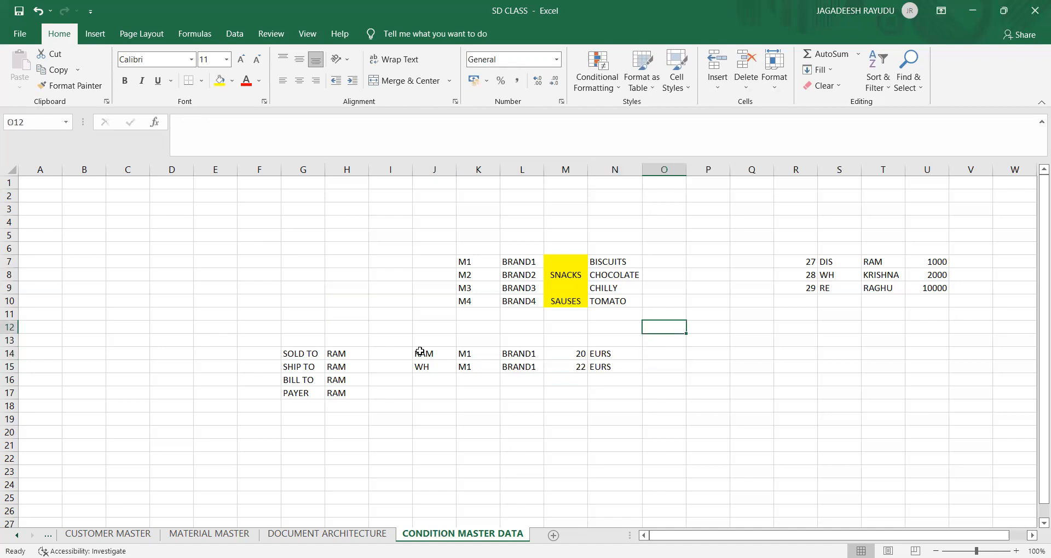
type("18")
key("ctrl+Return")
key("Return")
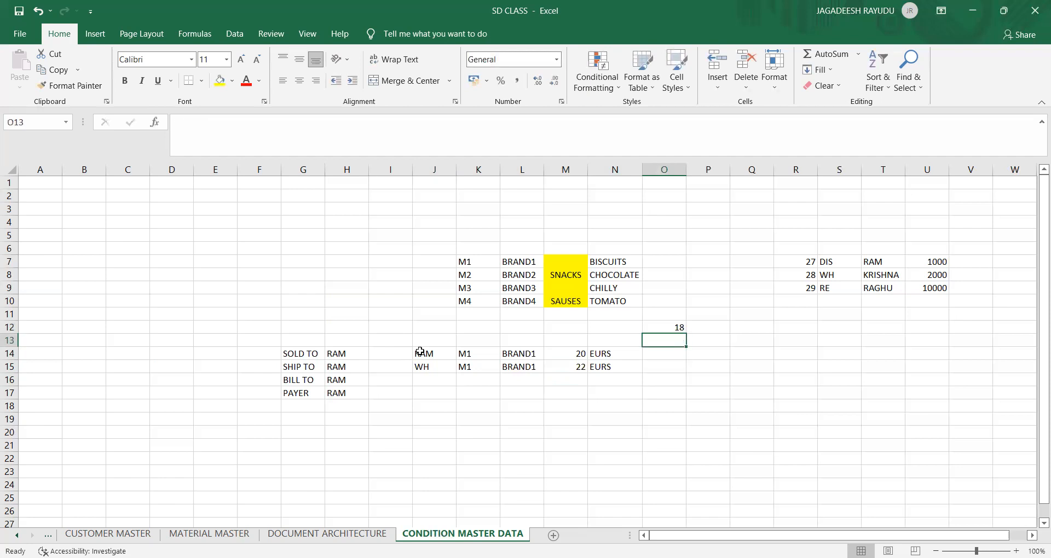
Step: Compare the prices in M14 and M15 with the value in O12
key("Down")
key("Left")
key("Left")
key("Right")
key("Left")
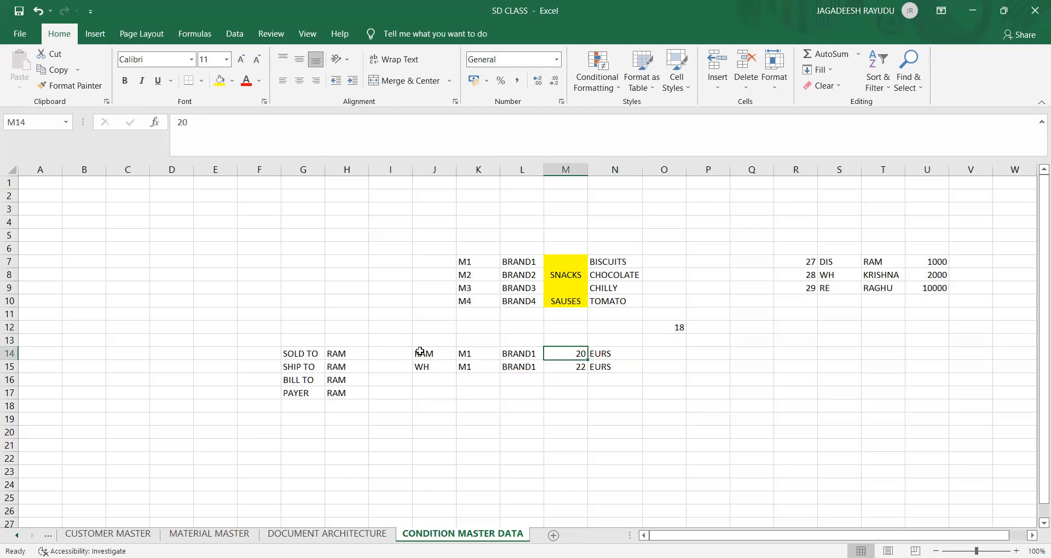
key("Right")
key("Left")
key("Right")
key("Left")
key("Down")
key("Up")
key("Right")
key("Right")
key("Up")
key("Up")
key("Left")
key("Left")
key("Down")
key("Down")
key("Down")
key("Up")
key("Right")
key("Left")
key("Right")
key("Right")
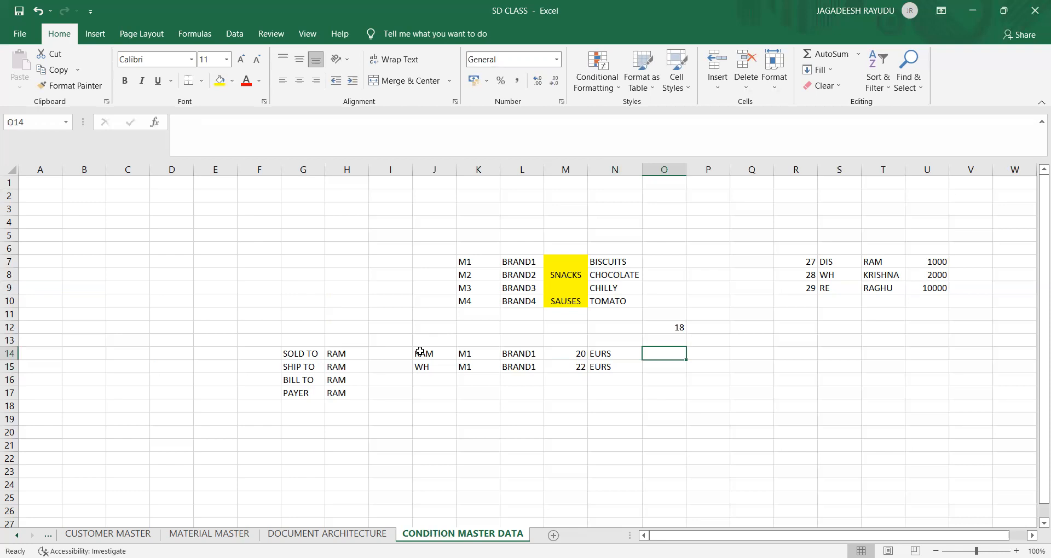
key("Left")
key("Left")
key("Down")
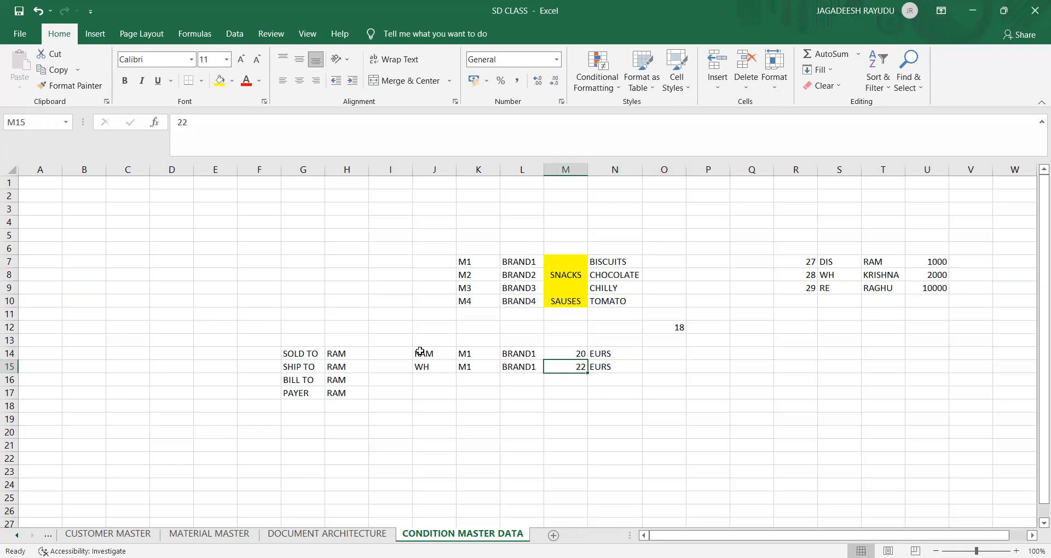
key("Right")
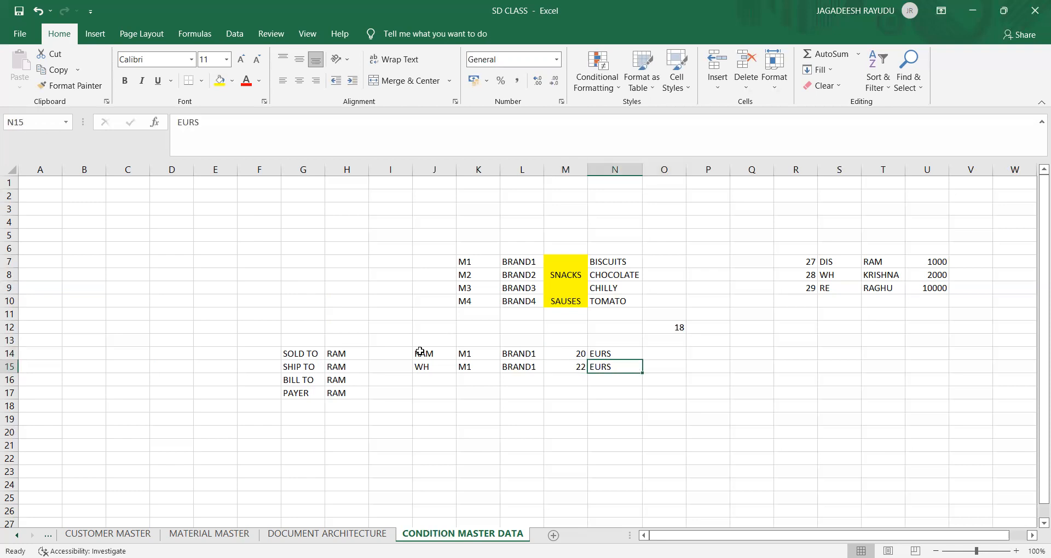
key("Left")
key("Right")
key("Left")
key("Right")
key("Left")
key("Left")
key("Down")
key("Left")
key("Left")
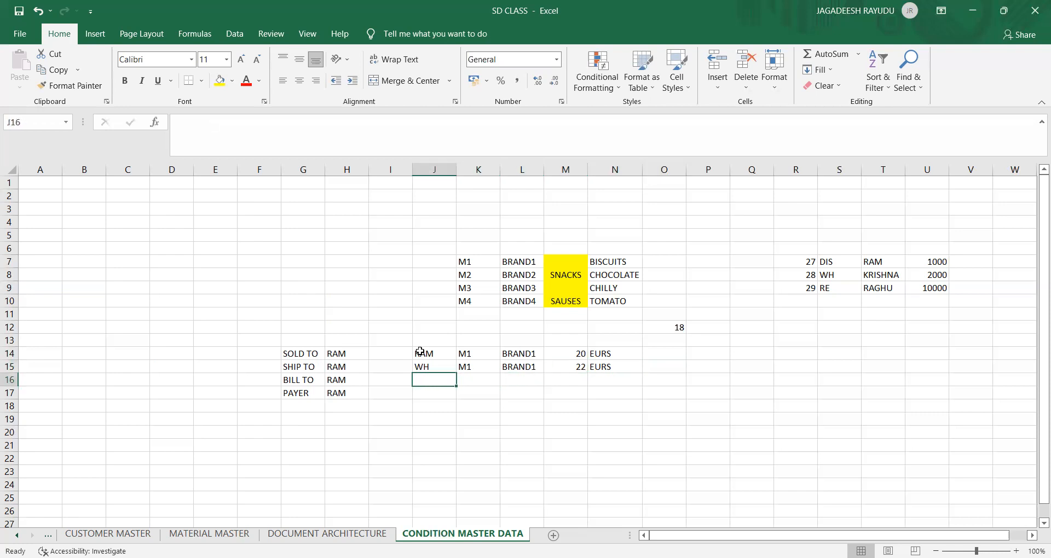
Step: Fill row 16 of the price list with RE in J16, M1, BRAND1, price 25 and EURS
type("RE")
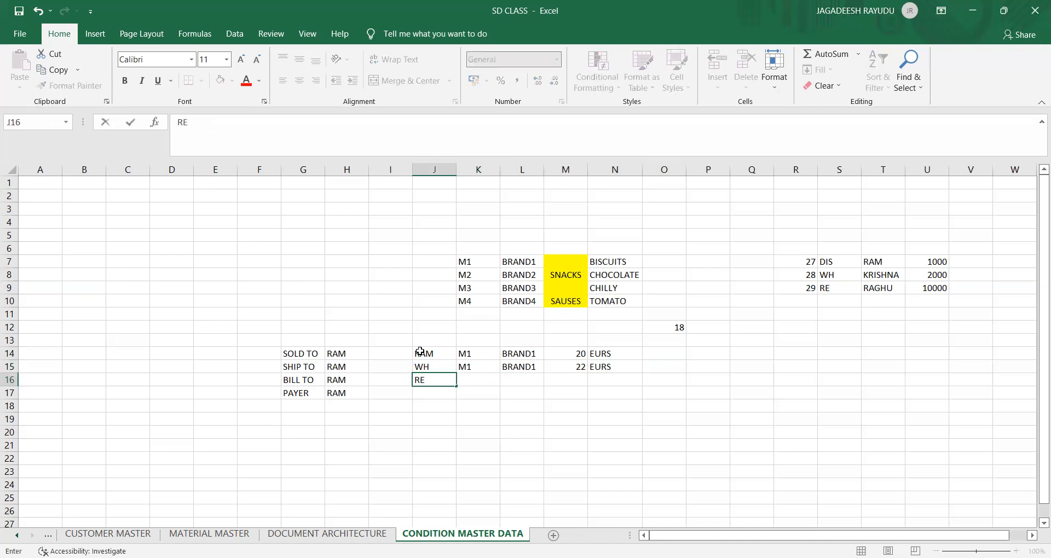
key("Right")
type("M1")
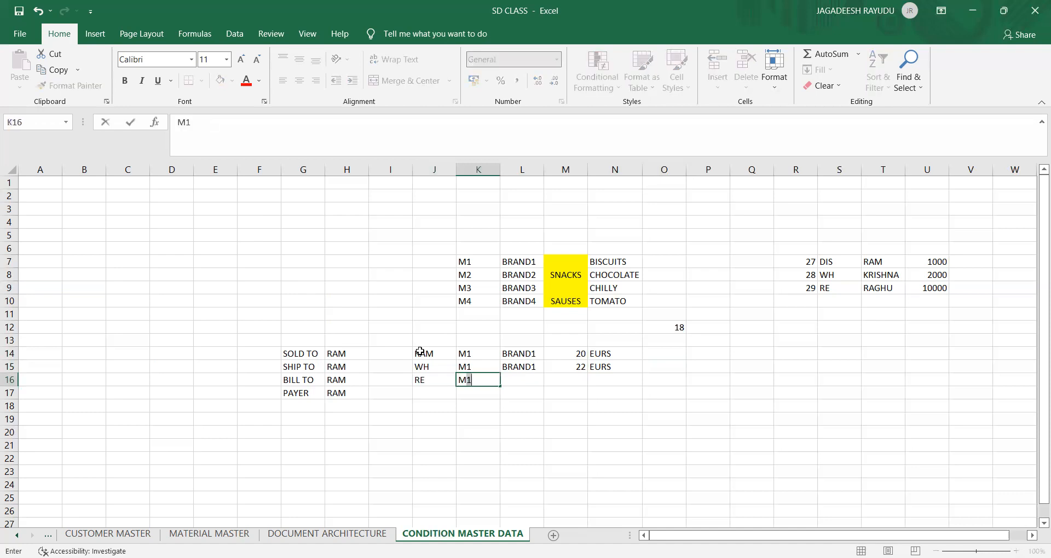
key("Right")
type("BRAND")
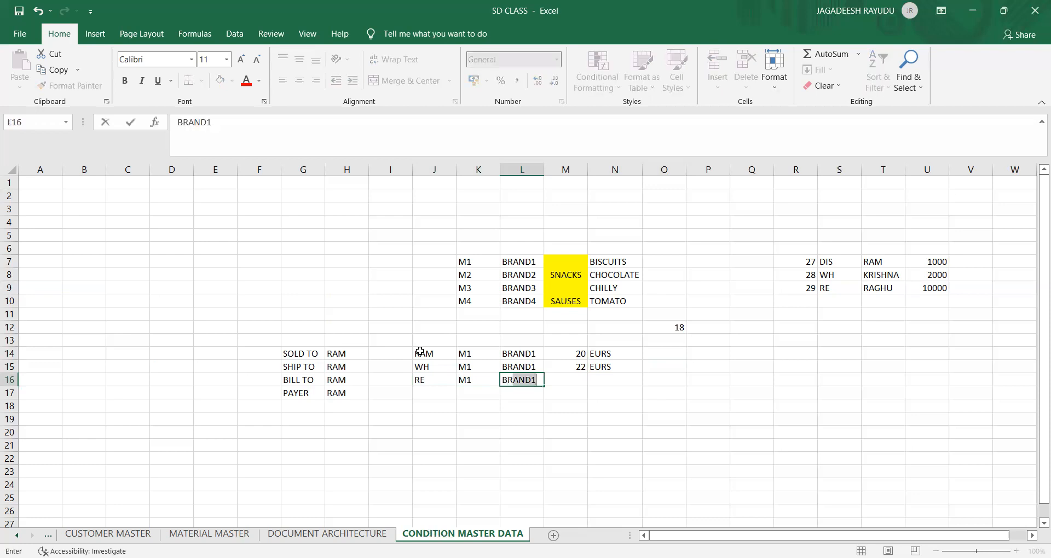
key("Right")
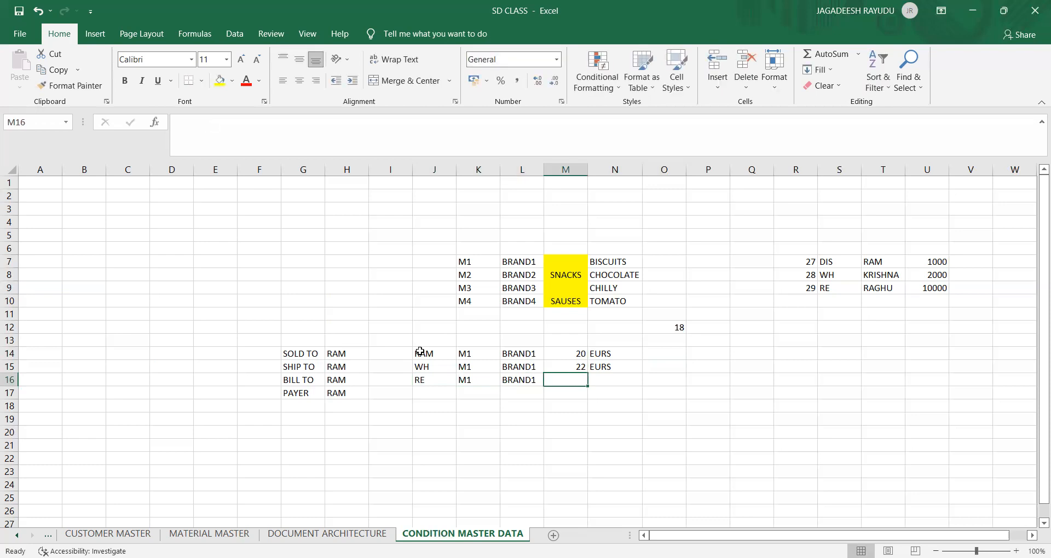
type("25")
key("Right")
type("E")
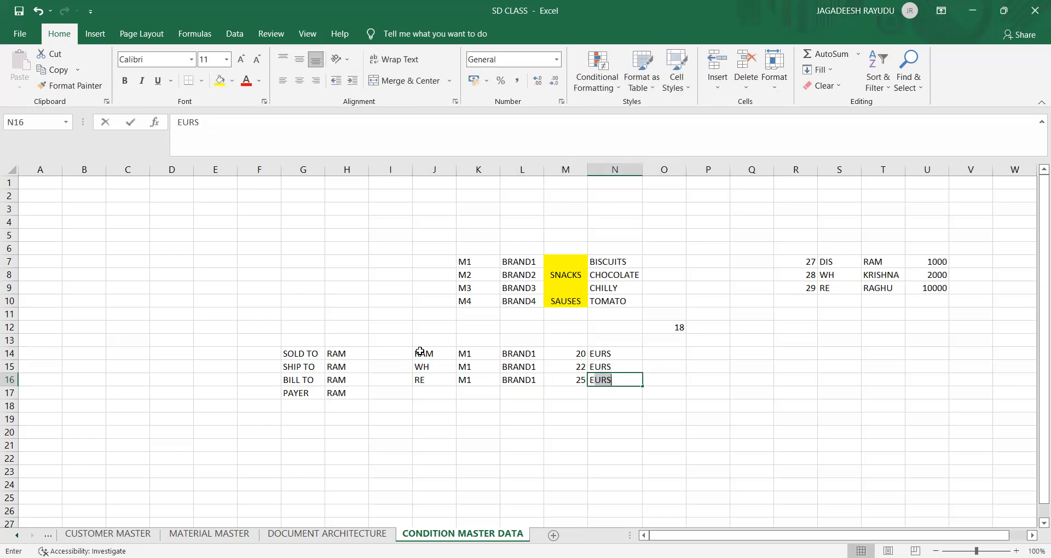
left_click(566, 378)
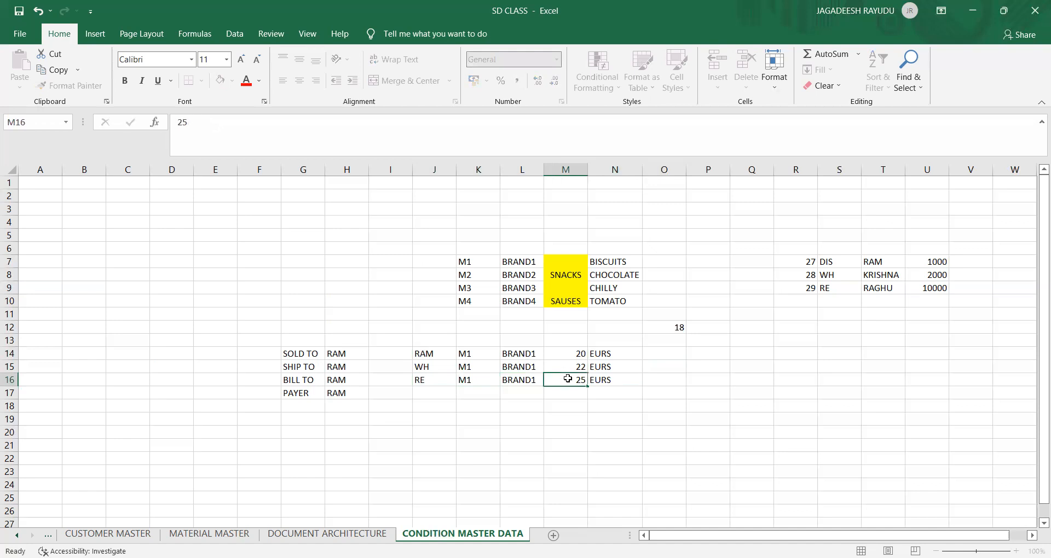
Step: Compare the three prices in M14 to M16 with the value in O12
left_click(674, 327)
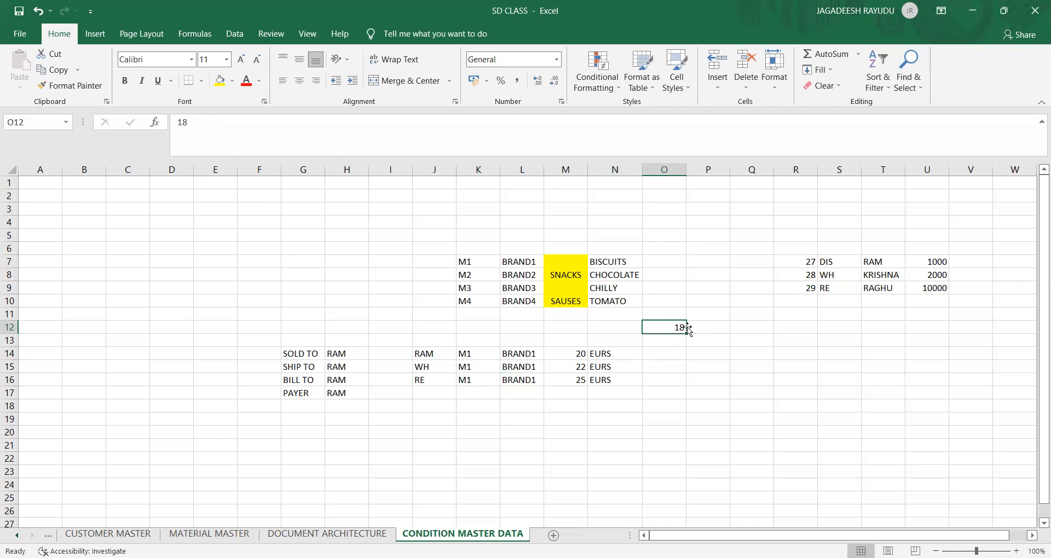
left_click(580, 368)
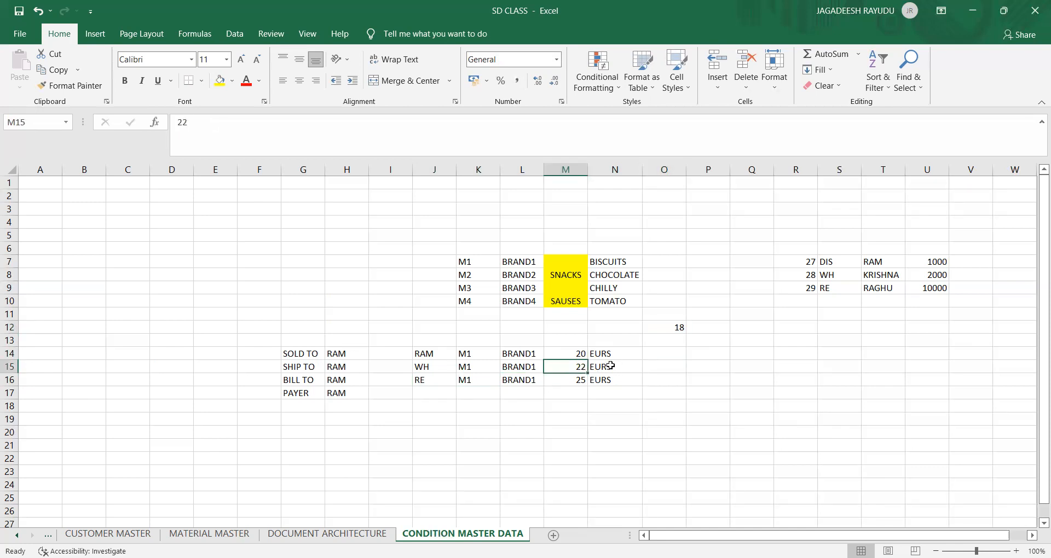
left_click(673, 330)
left_click(580, 377)
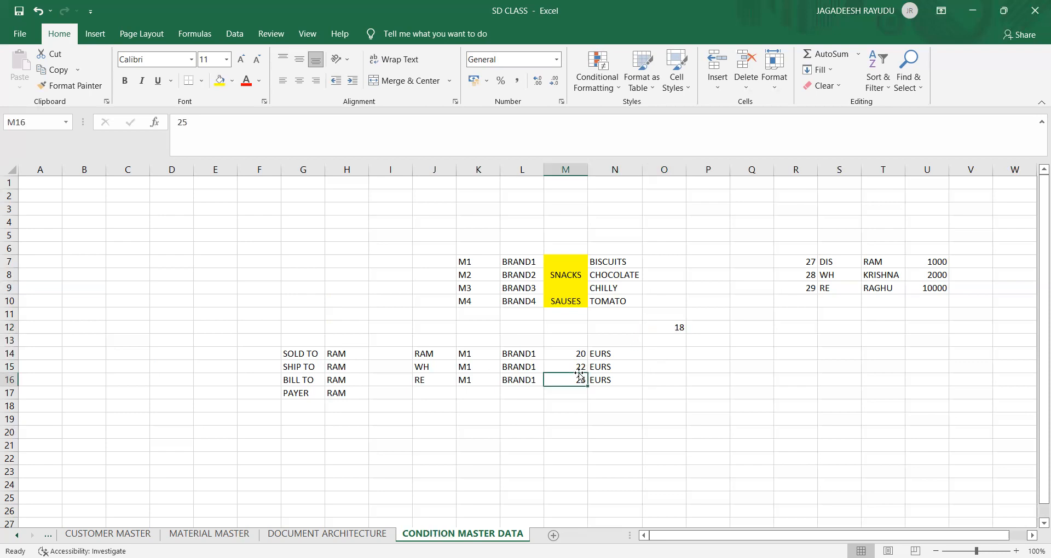
left_click_drag(579, 368, 683, 331)
left_click(683, 331)
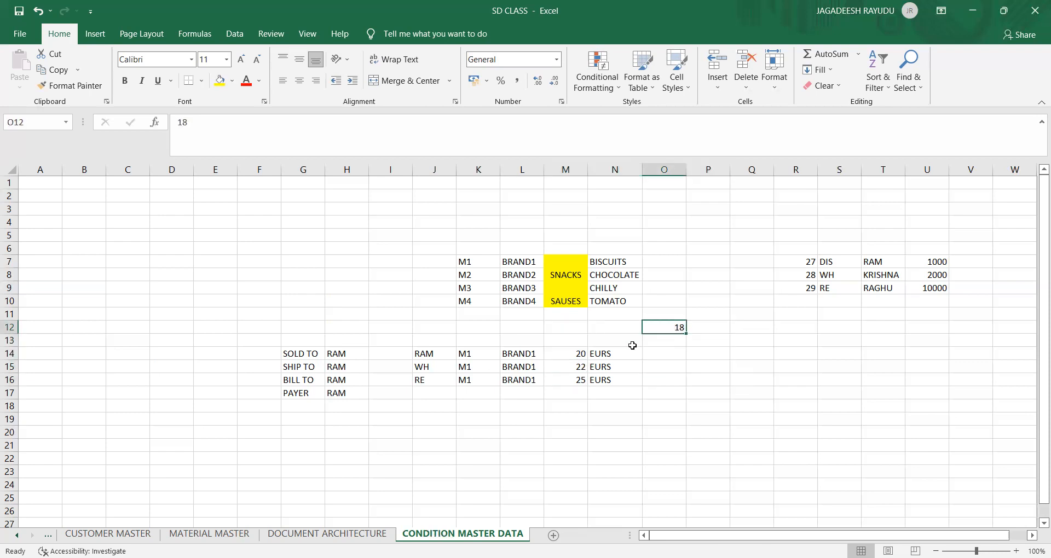
left_click(581, 357)
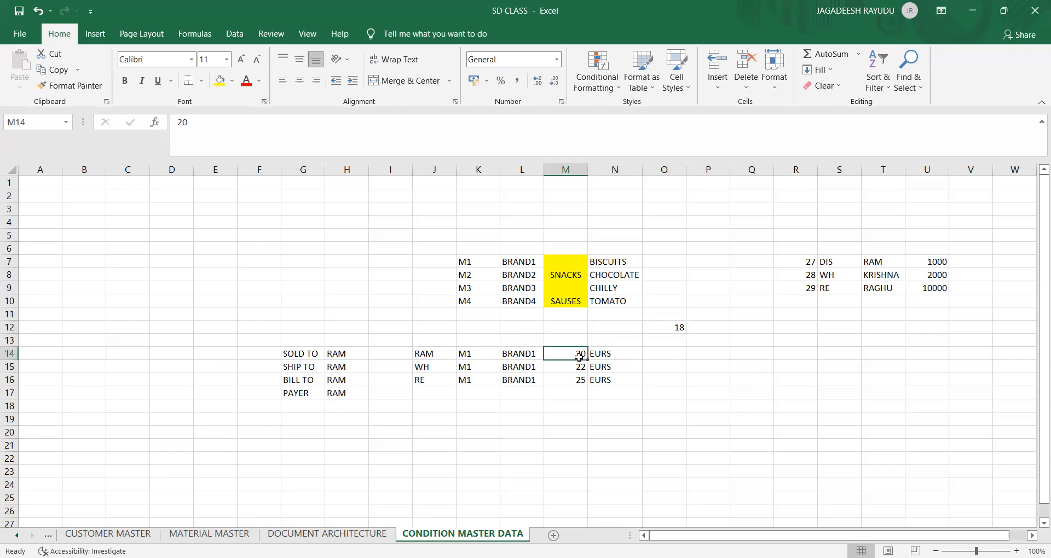
Step: Enter the margins 2, 4 and 7 in O14, O15 and O16 beside the price rows
left_click(664, 357)
type("2")
key("Return")
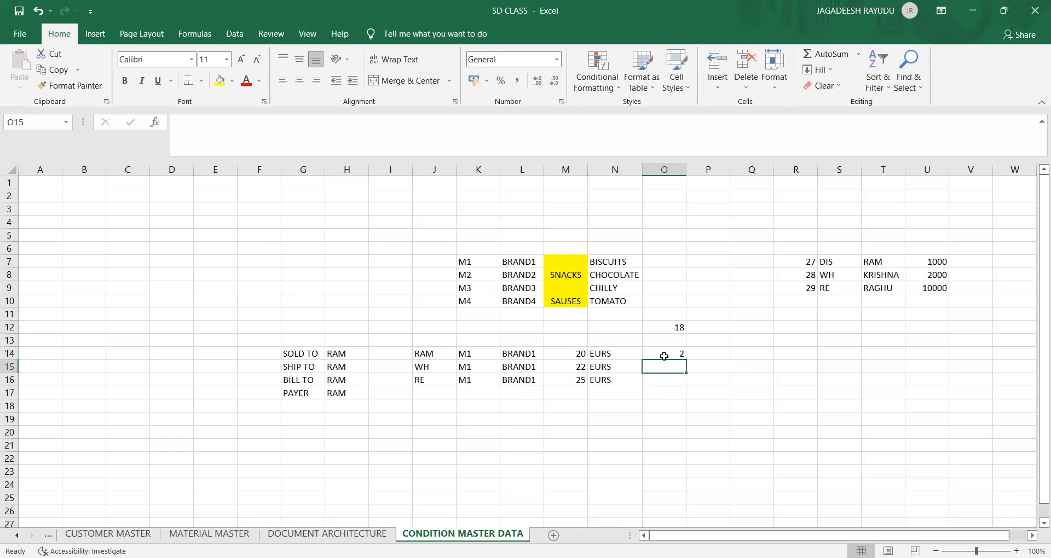
type("4")
key("Return")
type("7")
key("Up")
Step: Add the heading PROFIT in O13 above the margin values
key("Up")
key("Up")
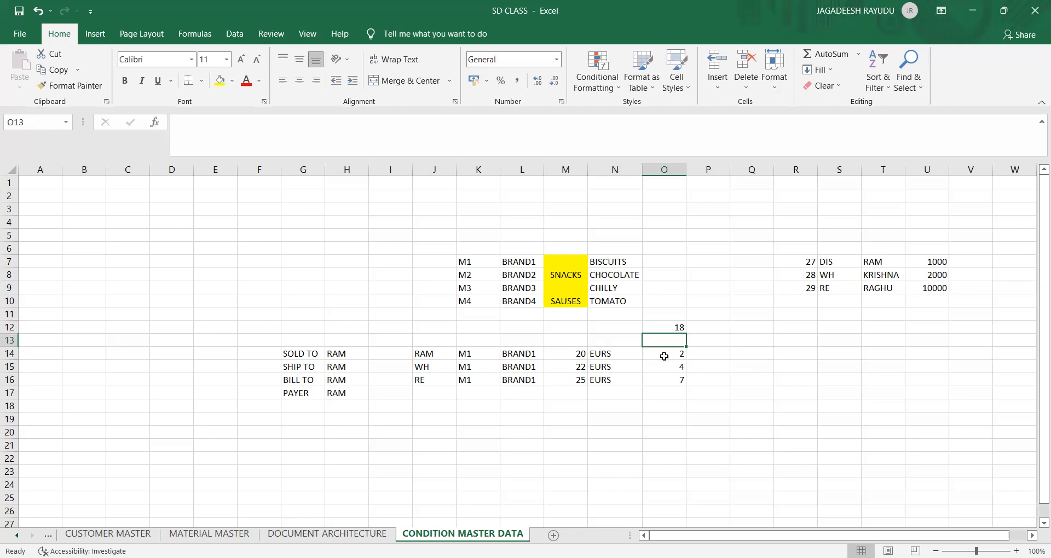
type("PROFIT")
key("Return")
Step: Replace WH in J15 and RE in J16 with the first names of the WH and RE customers
key("Down")
key("Down")
key("Down")
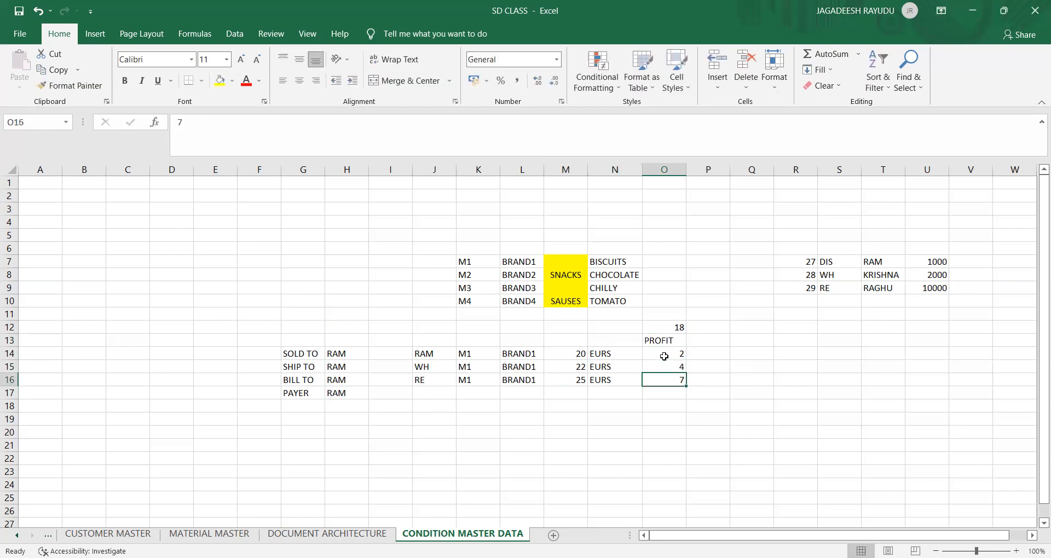
key("Left")
key("Left")
key("Left")
key("Up")
key("Up")
key("Left")
key("Left")
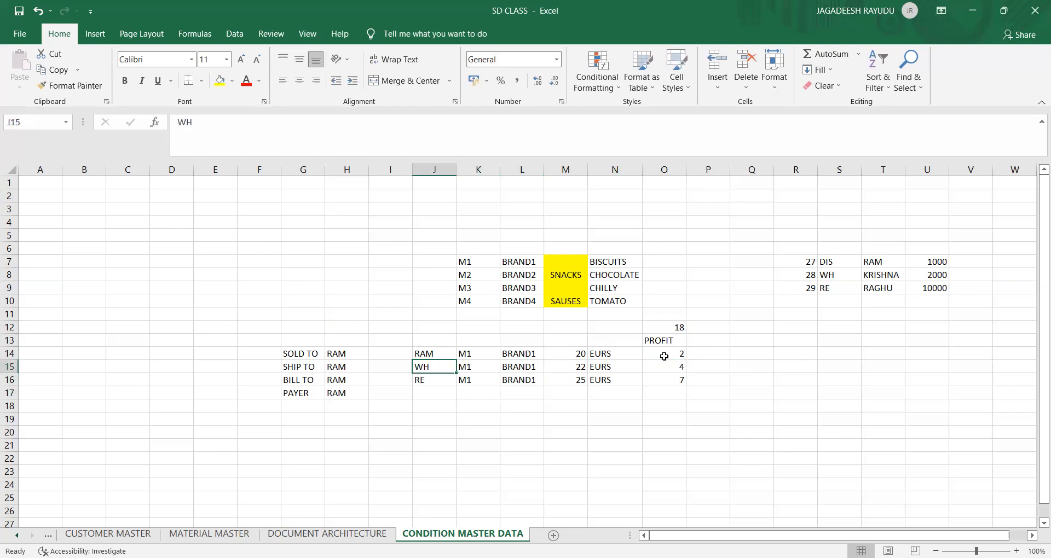
type("KRISH")
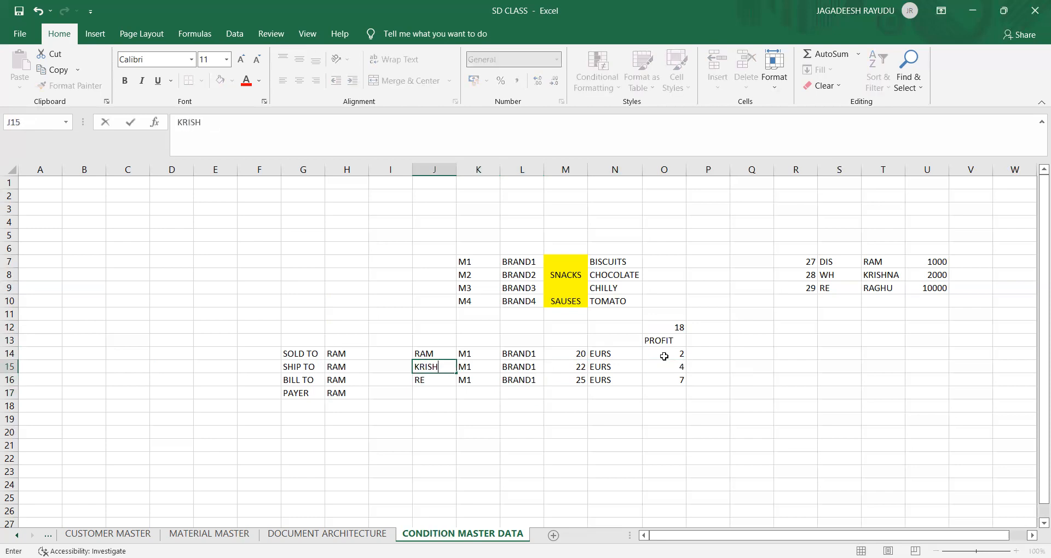
type("NA")
key("Return")
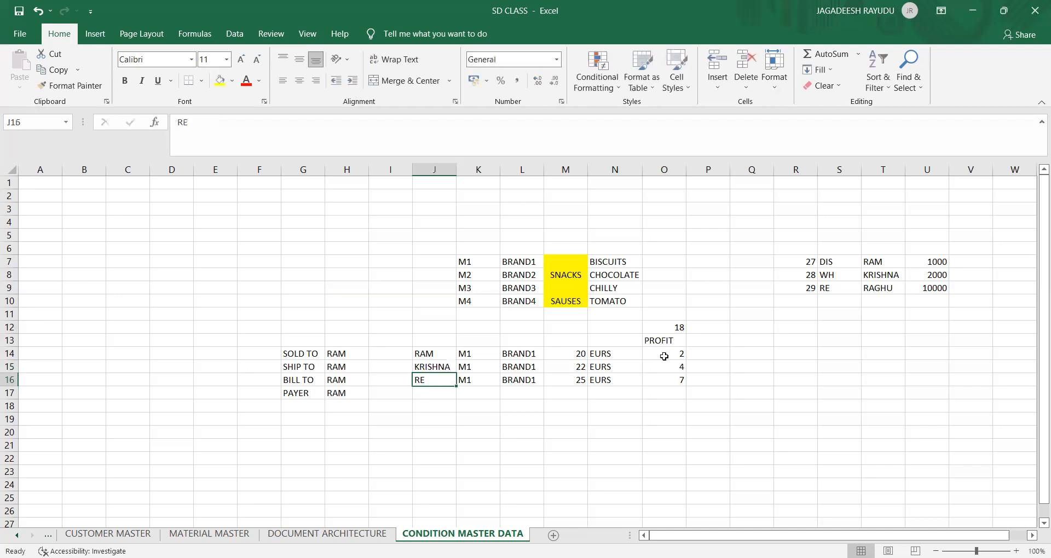
type("RAGHU")
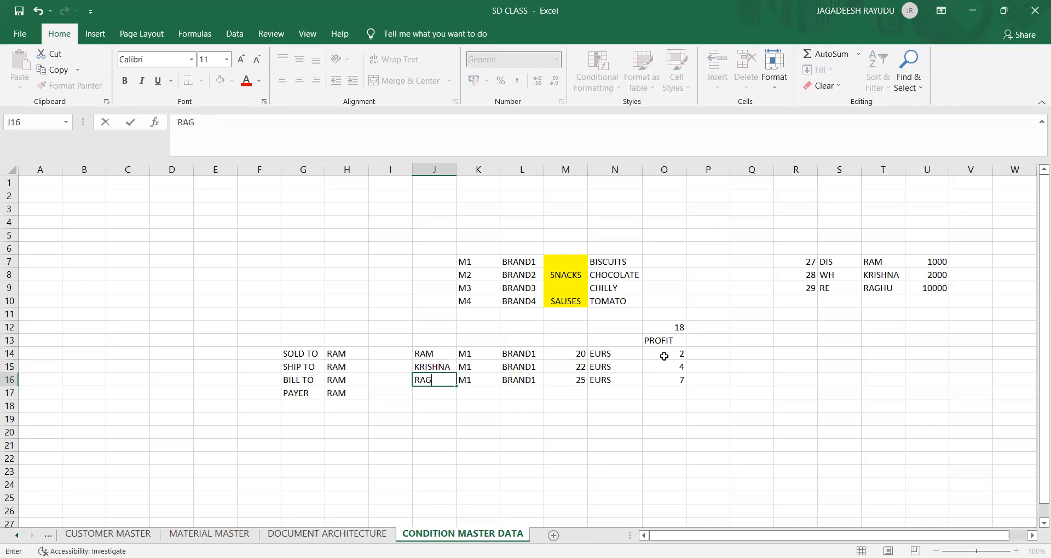
left_click(657, 396)
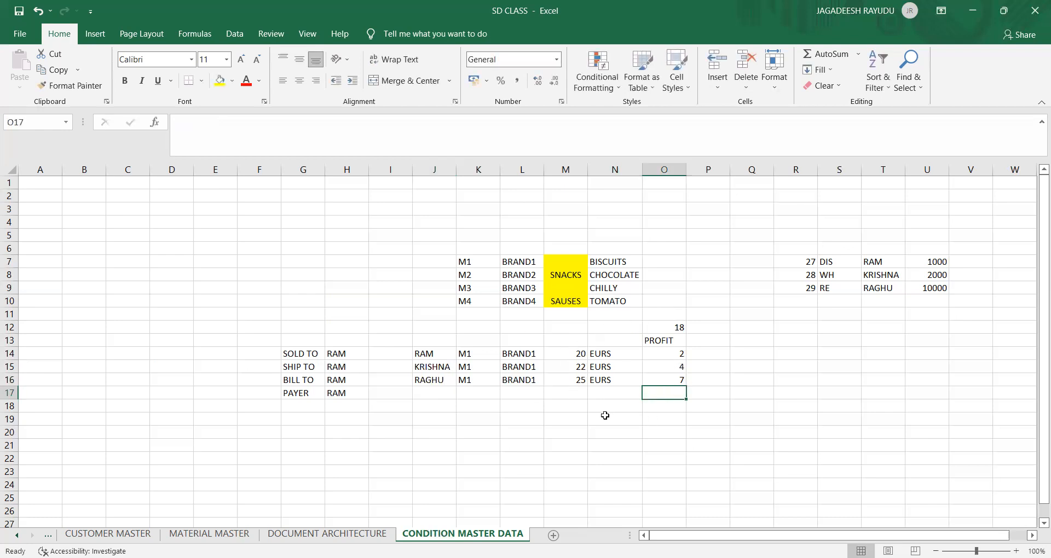
Step: Check each price in M14 to M16 against its profit in column O
left_click(570, 357)
left_click(610, 357)
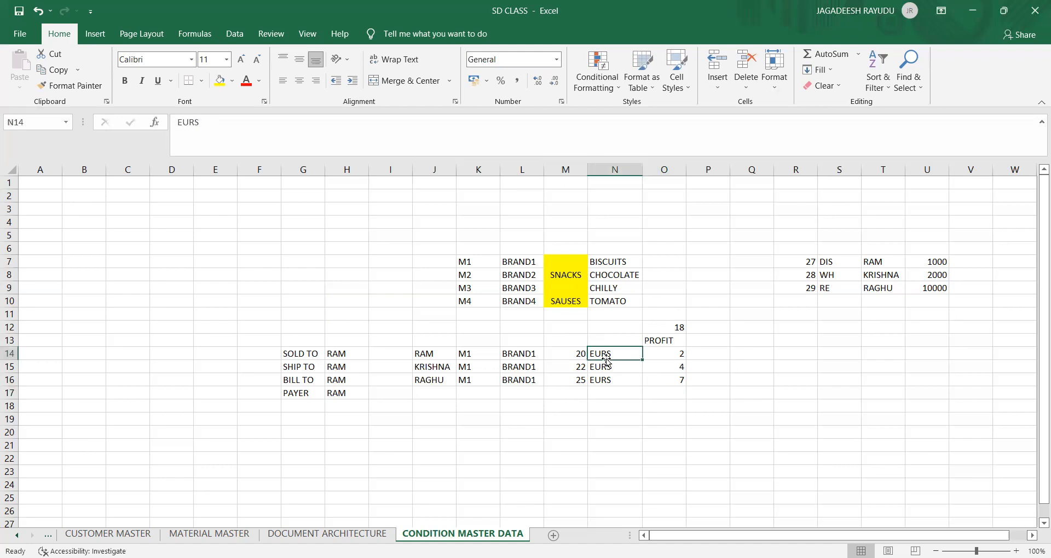
left_click(564, 363)
left_click(655, 364)
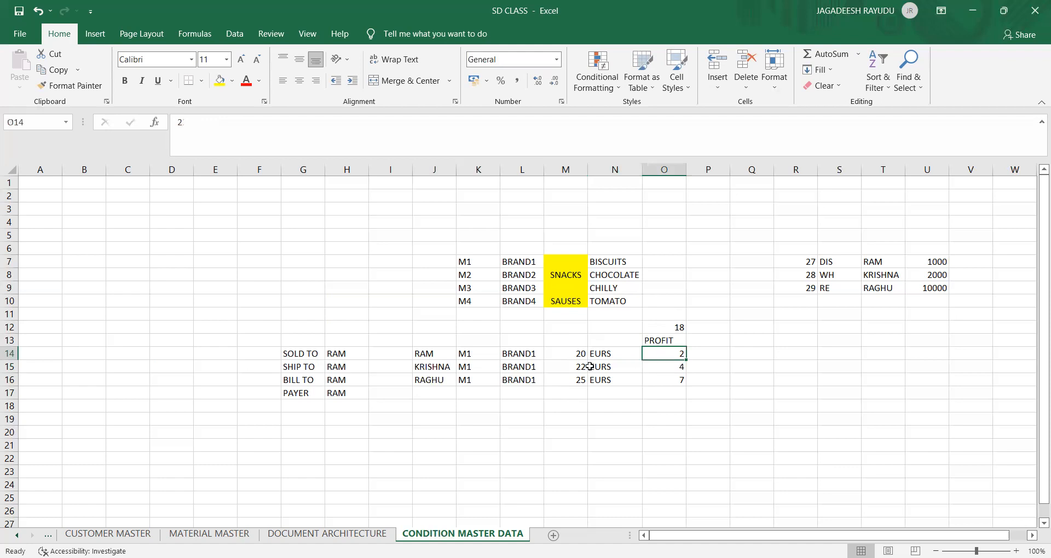
left_click(572, 369)
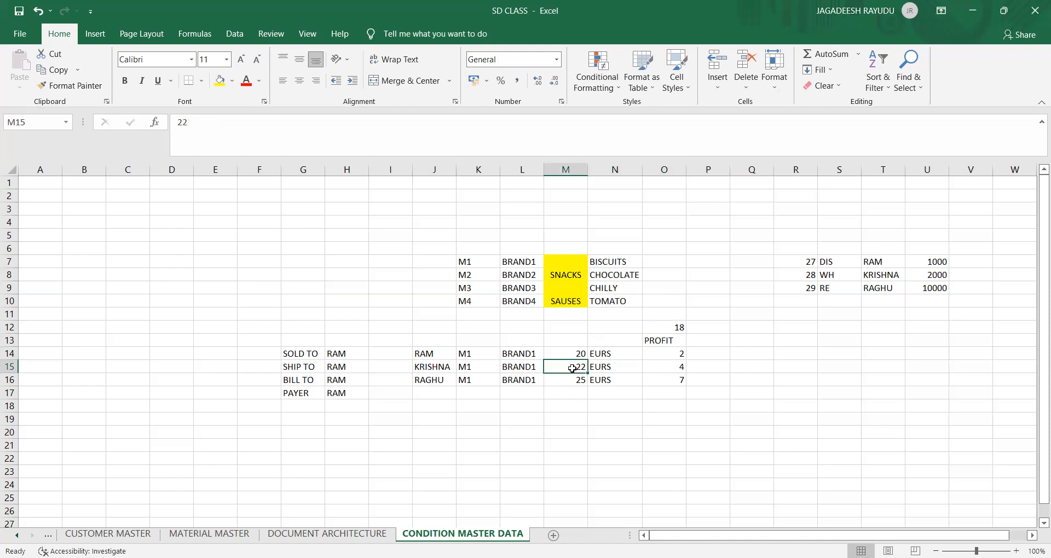
left_click(665, 367)
left_click(575, 381)
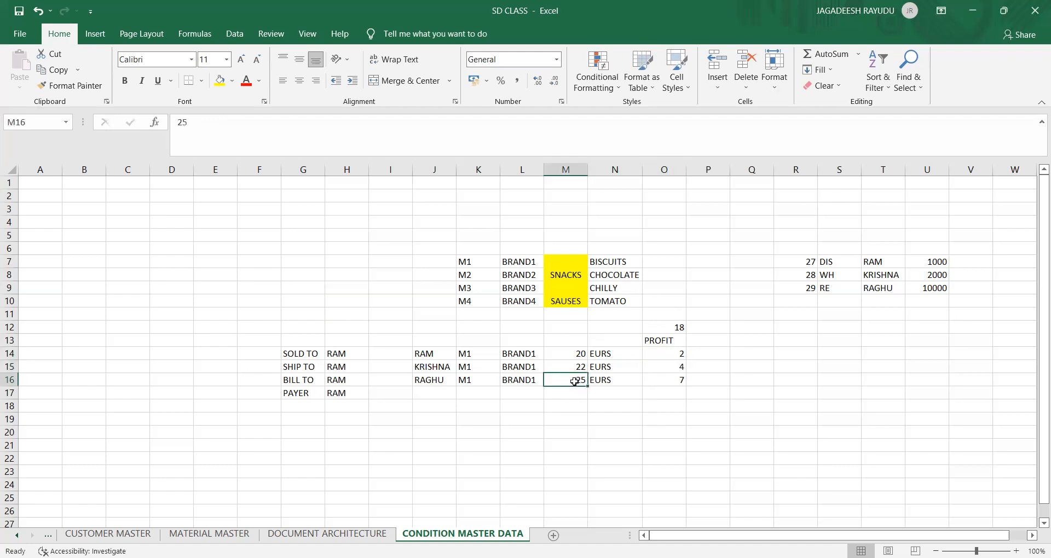
left_click(677, 383)
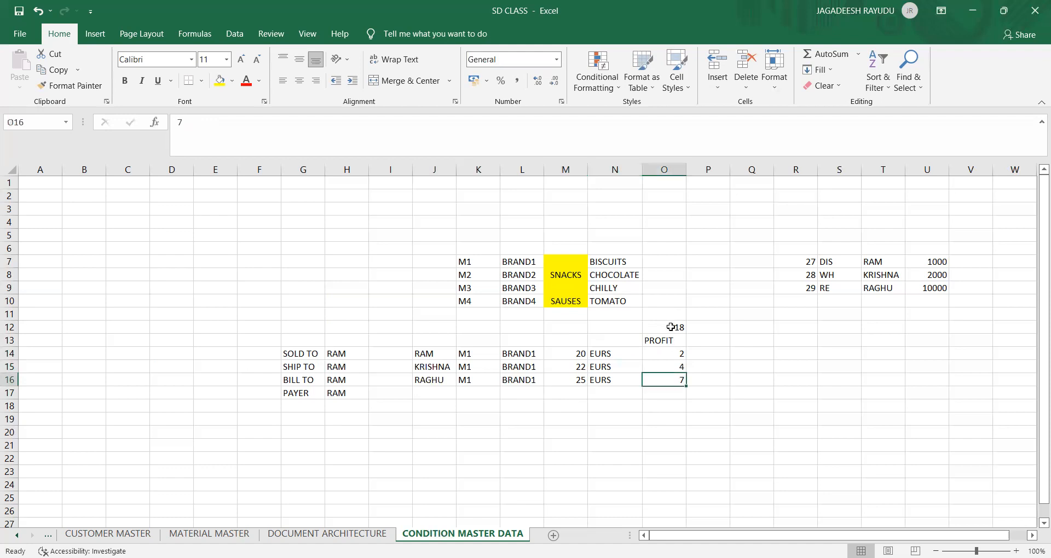
Step: Label the value in O12 by entering COST in N12
left_click(669, 325)
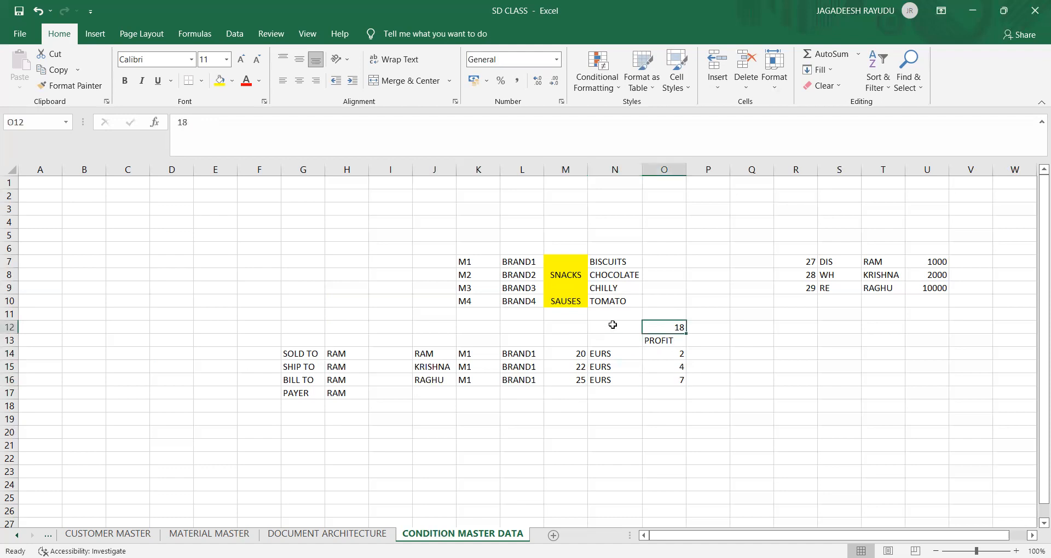
left_click(614, 325)
type("COST")
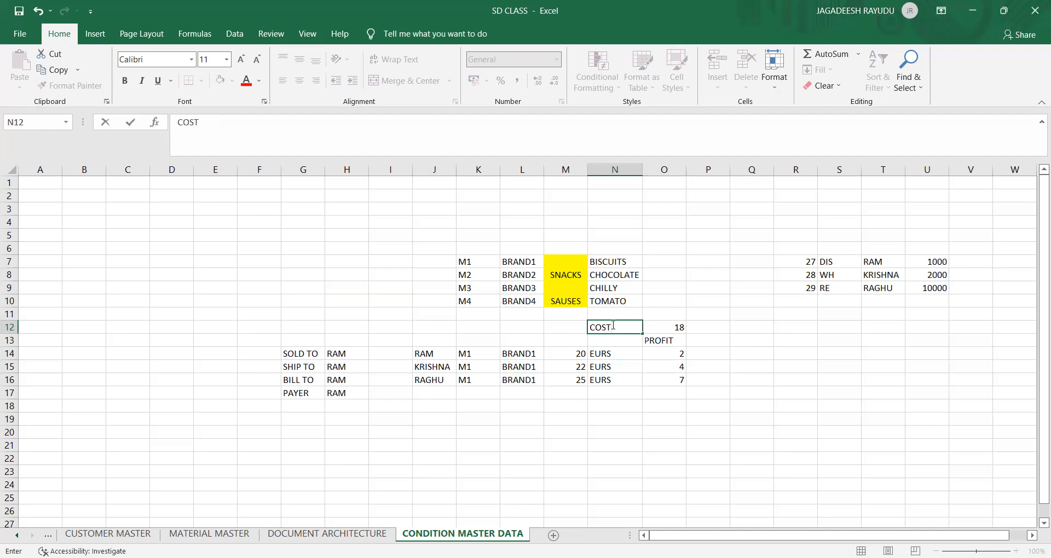
key("Return")
key("Return")
key("Return")
key("Return")
key("Return")
key("Return")
key("Left")
key("Left")
key("Left")
key("Left")
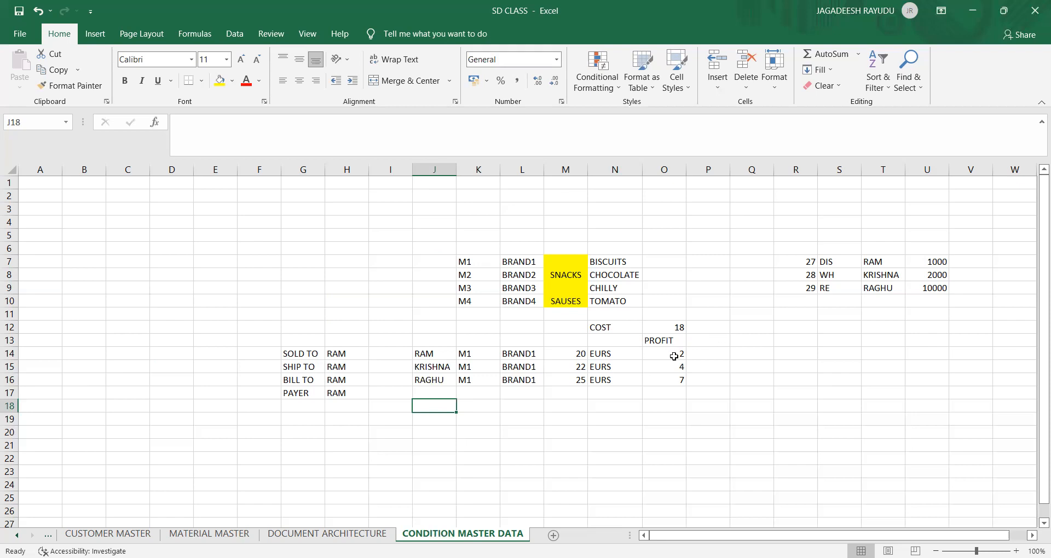
Step: Enter 0.5 in P14 and 0.77 in P15 beside the first two profit values
left_click_drag(671, 353, 697, 353)
left_click(699, 353)
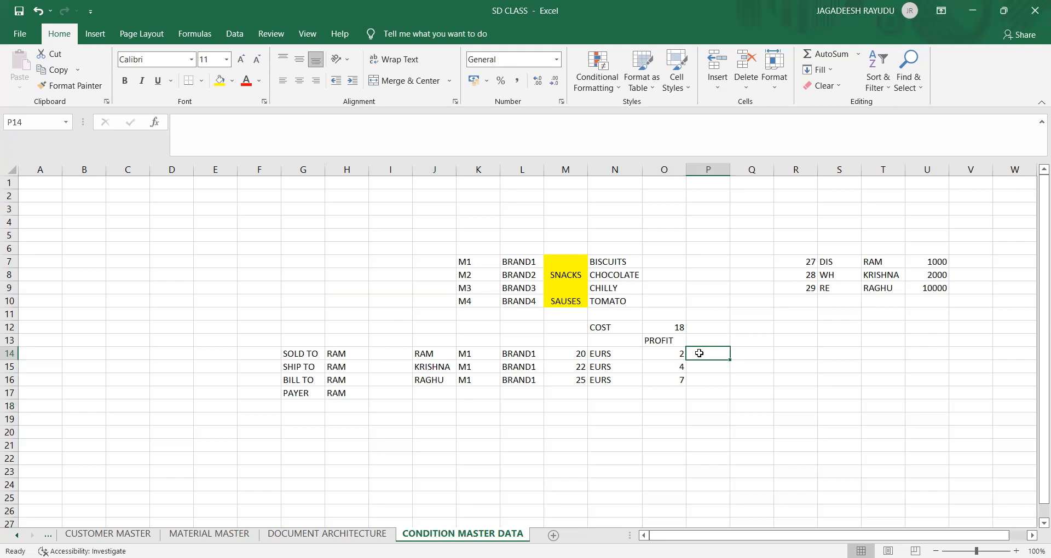
type("0.5")
key("Return")
left_click(699, 353)
key("Return")
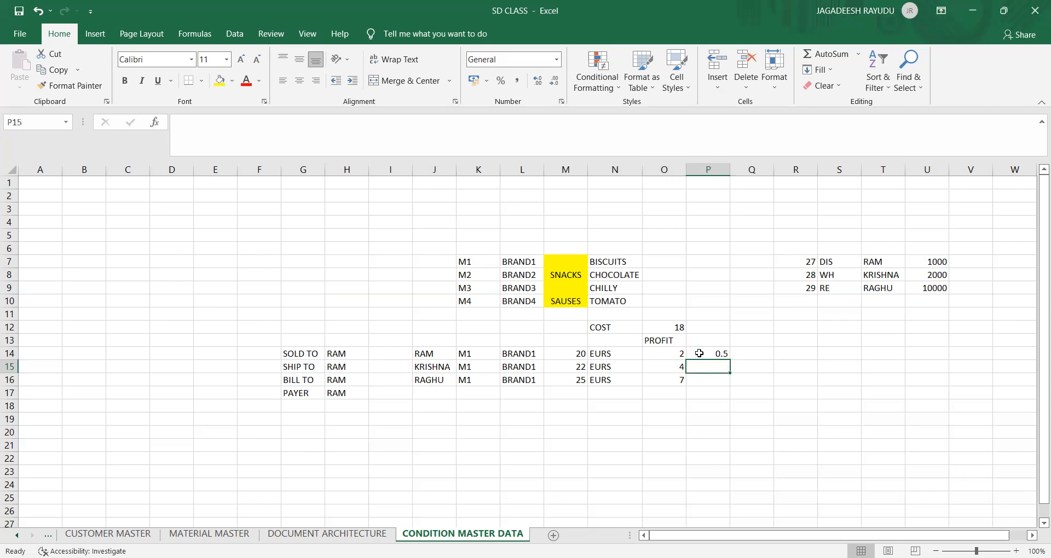
type("0.7")
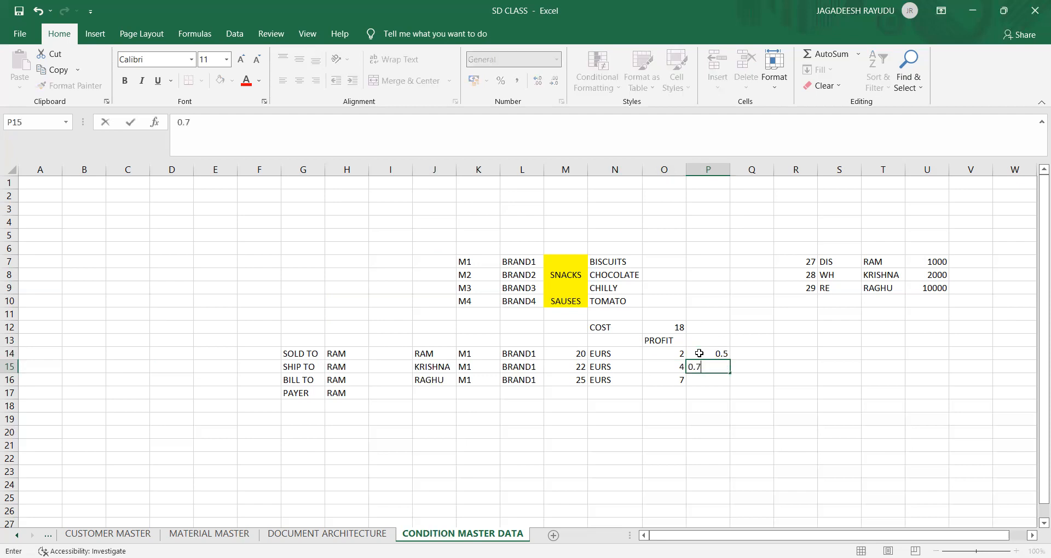
type("7")
key("Return")
key("Up")
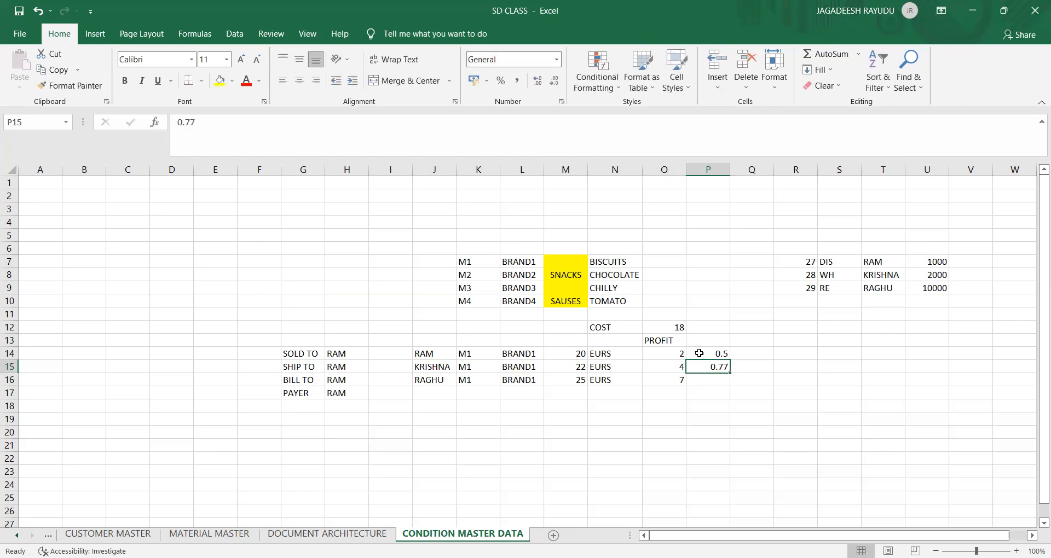
Step: Enter .80 in P16 beside the third profit value
key("Down")
type("080")
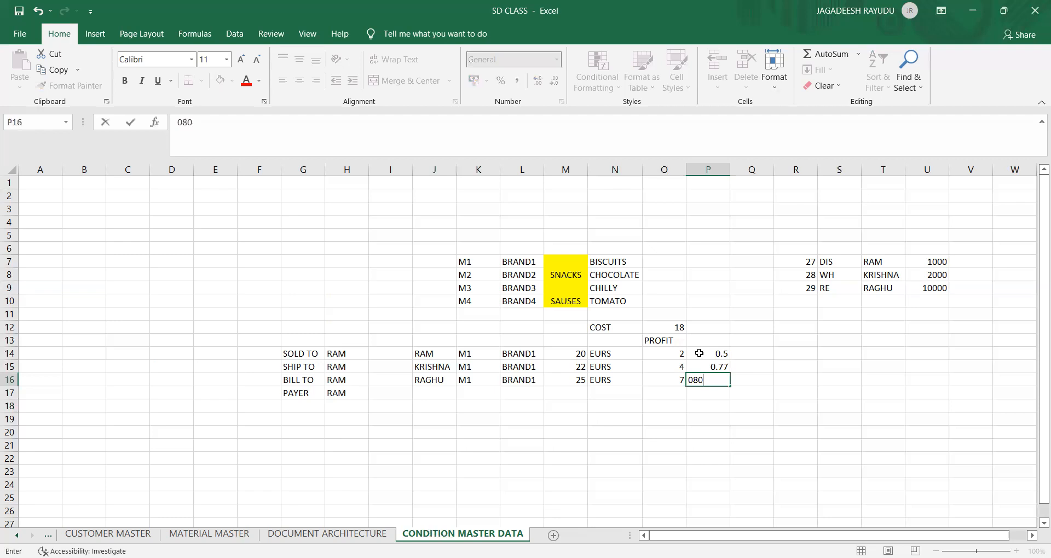
key("Up")
key("Down")
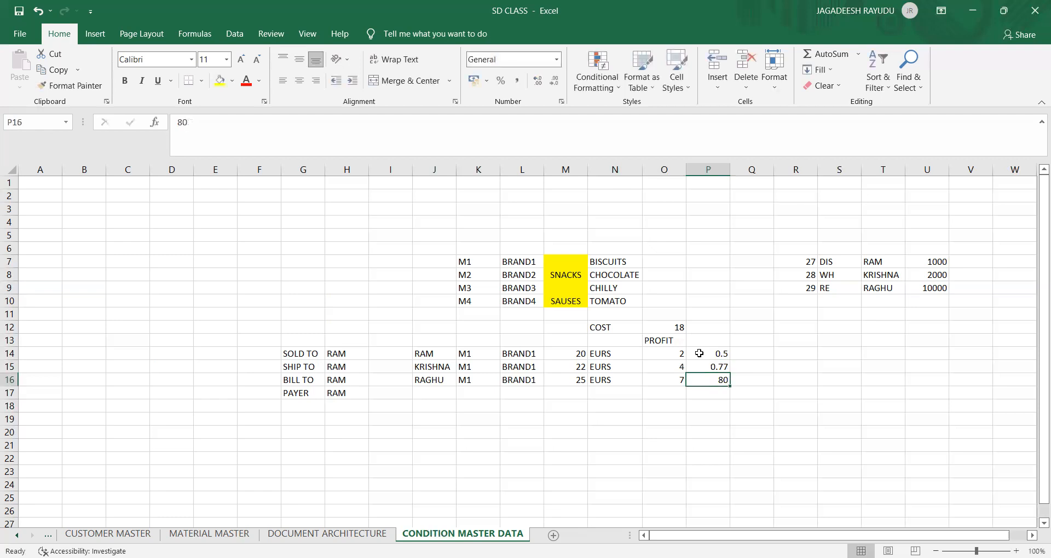
type(".80")
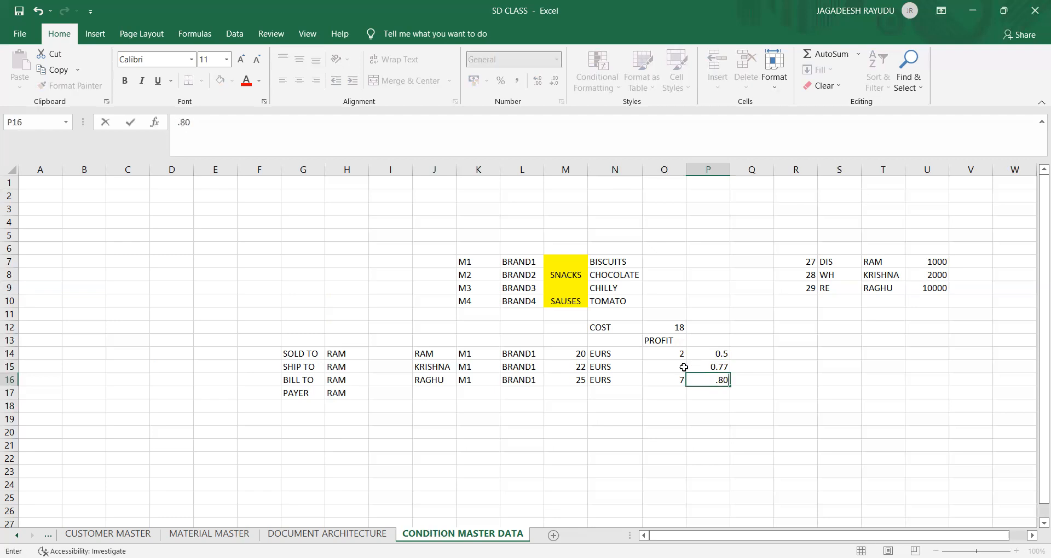
left_click(674, 390)
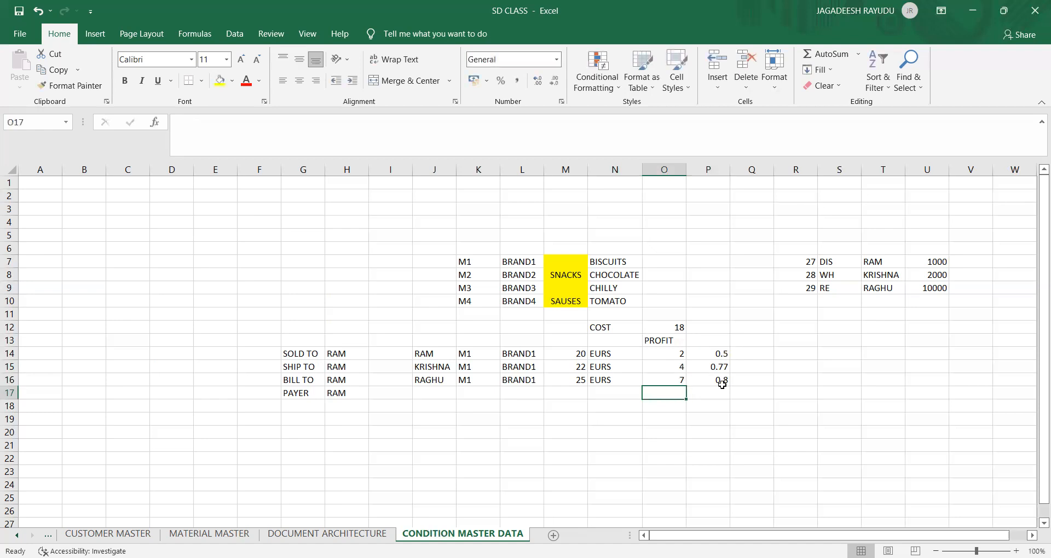
Step: Review the values in P14 to P16 against the customer-specific prices of material M1 in M14 to M16
left_click(721, 352)
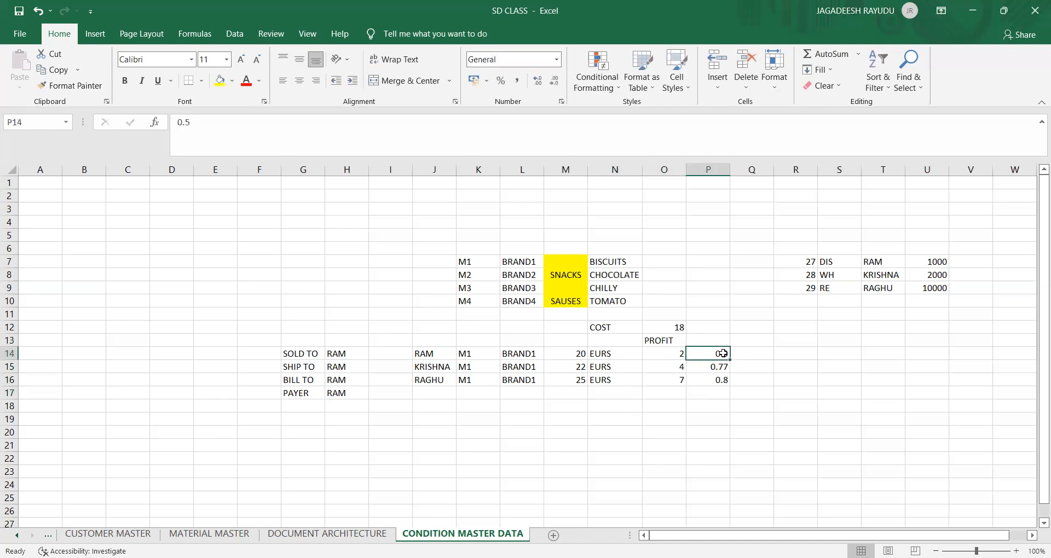
left_click(720, 367)
left_click(720, 378)
left_click(717, 356)
left_click(708, 379)
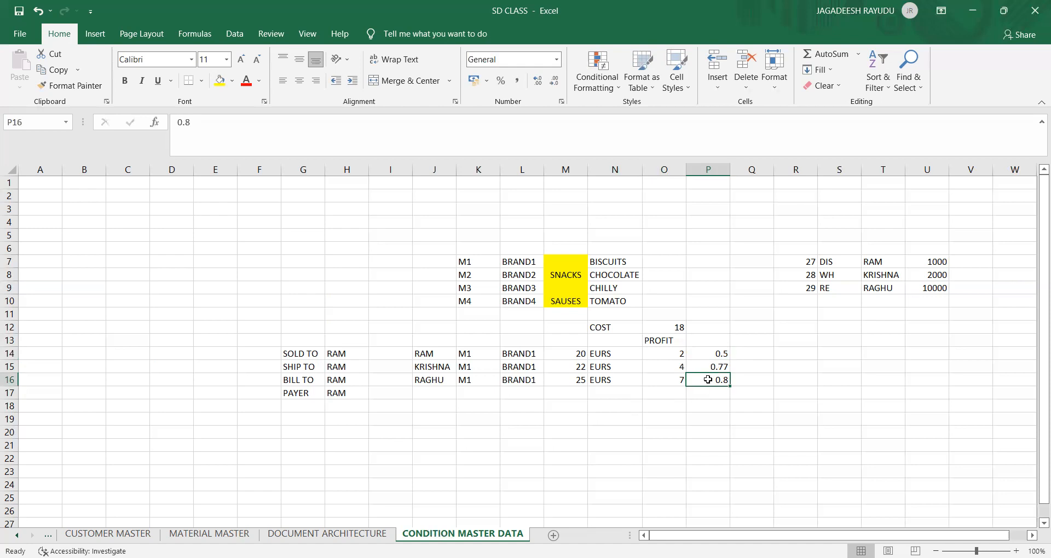
left_click(487, 359)
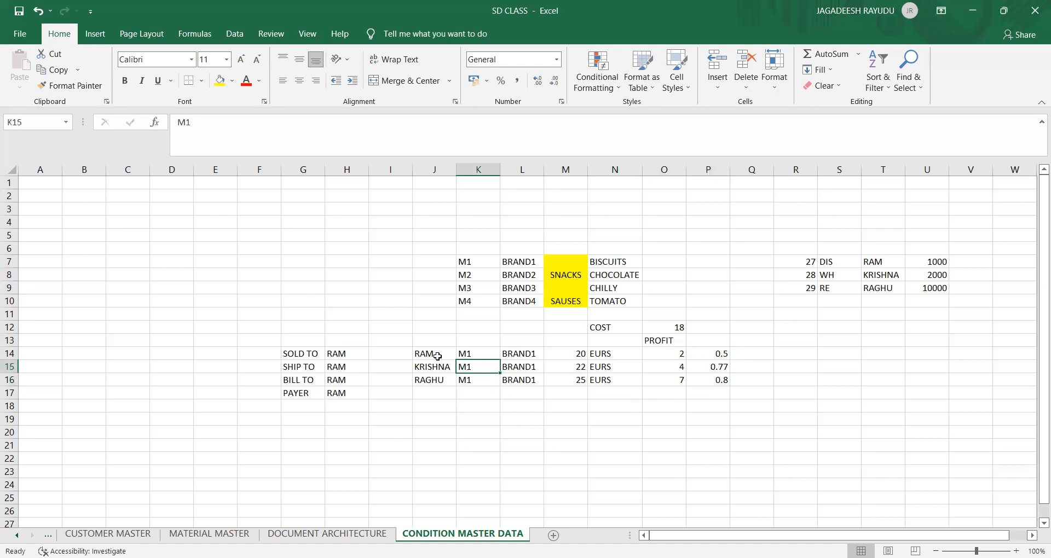
left_click(438, 357)
left_click(577, 358)
left_click(575, 380)
left_click(567, 356)
left_click(570, 367)
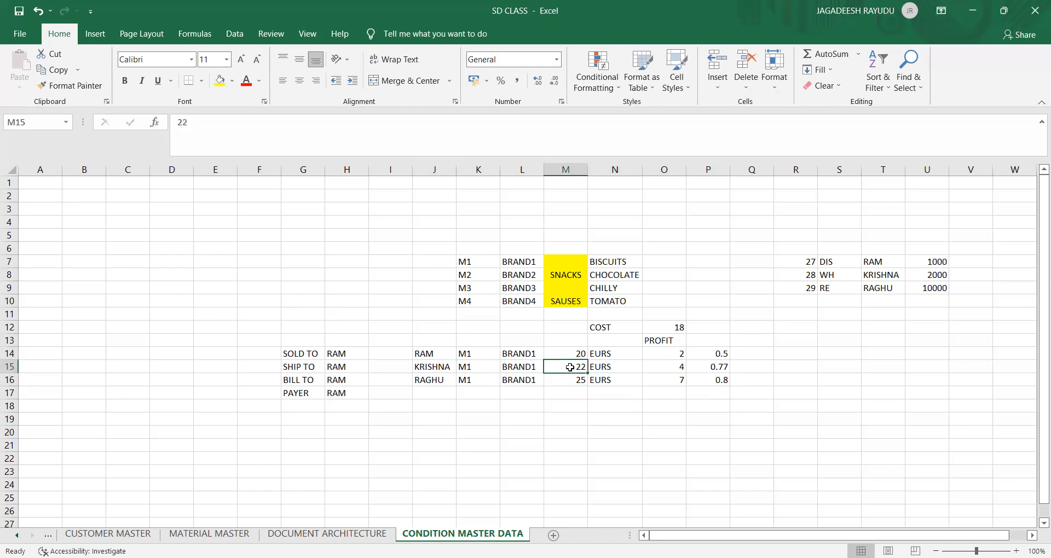
left_click(485, 444)
left_click(477, 416)
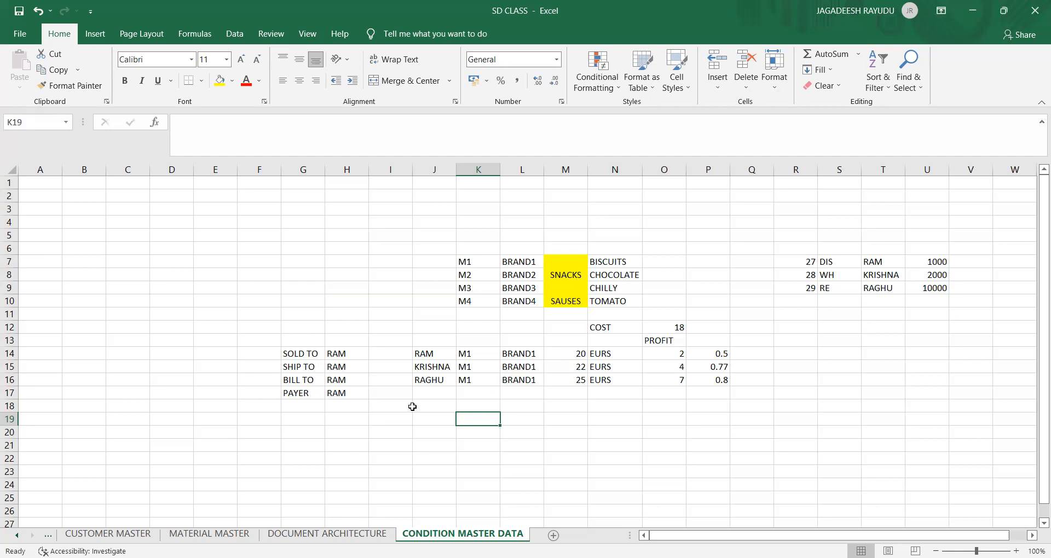
left_click(504, 414)
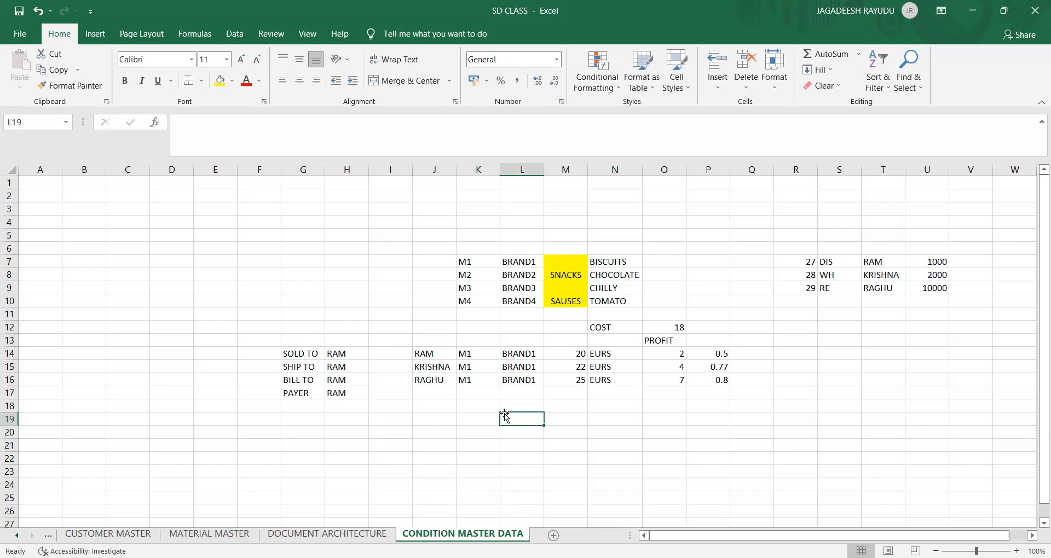
left_click(452, 403)
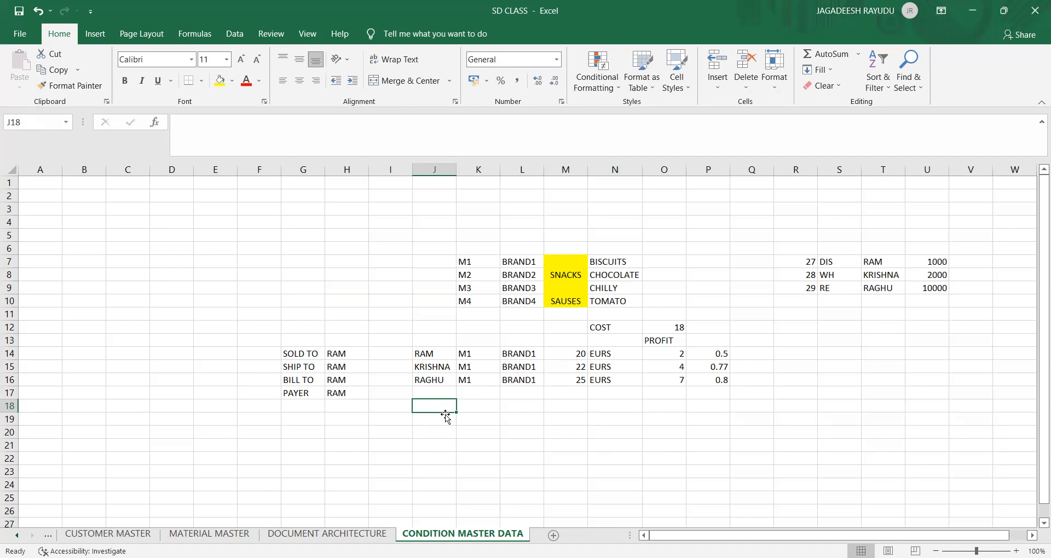
left_click(432, 428)
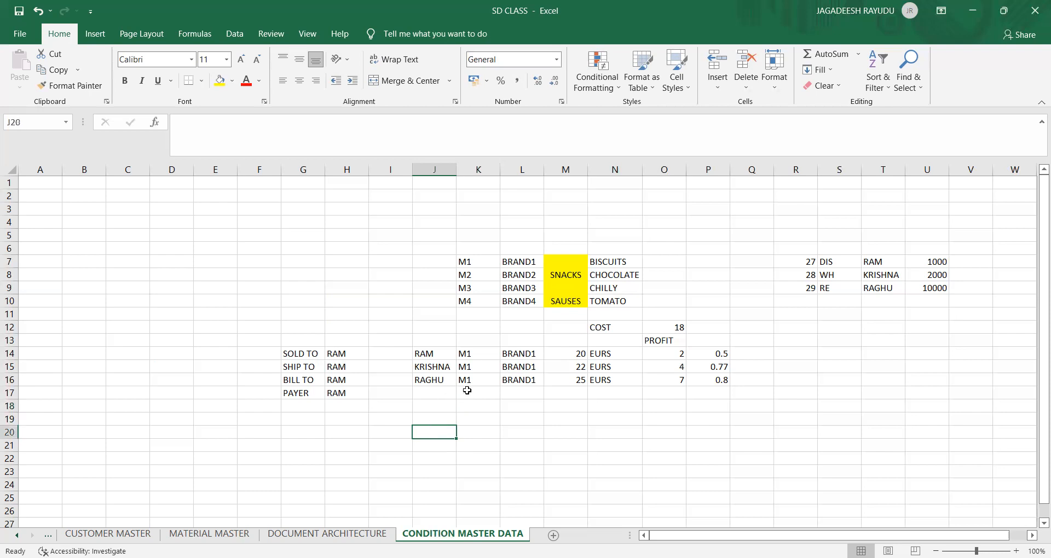
left_click(748, 359)
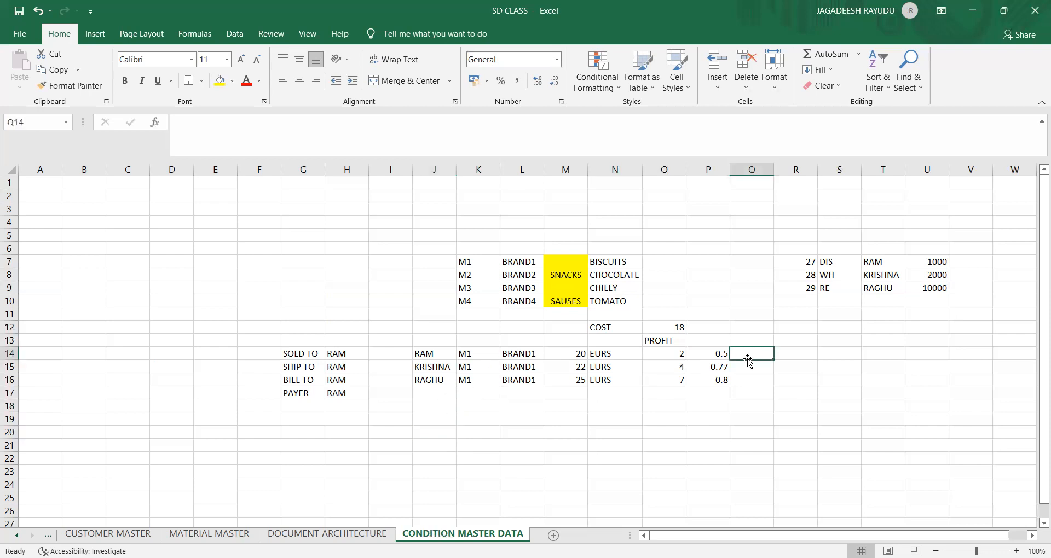
left_click(675, 356)
Step: List the price elements BASE PRICE, TAX and DISCOUNT in cells L21 to L23
left_click(536, 445)
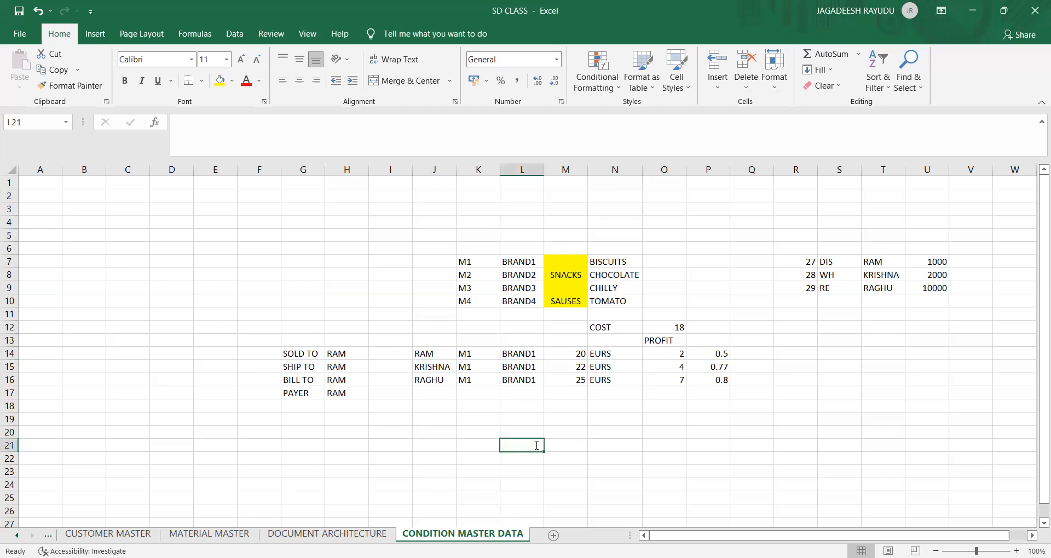
type("BASED")
key("BackSpace")
type("PRICE")
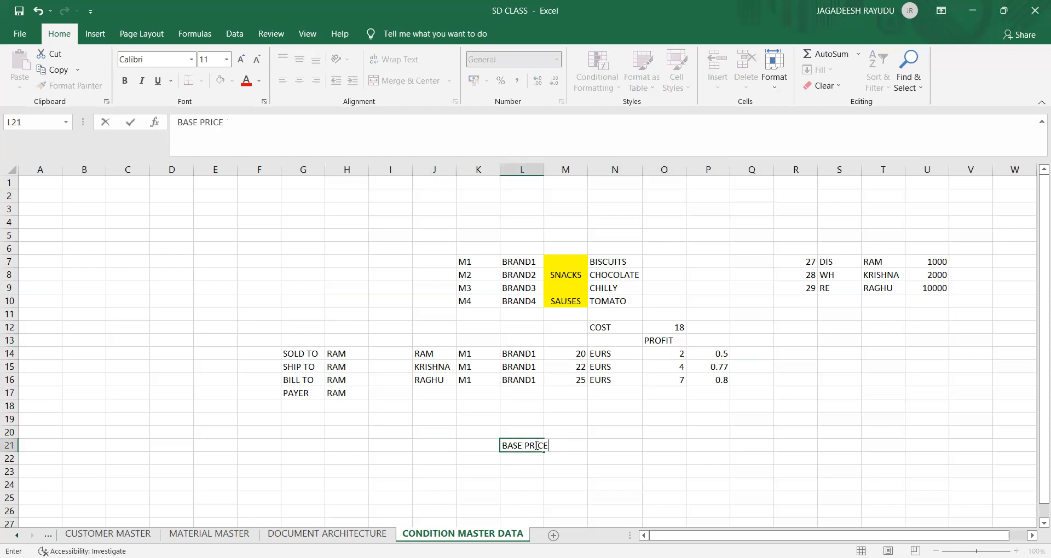
key("Return")
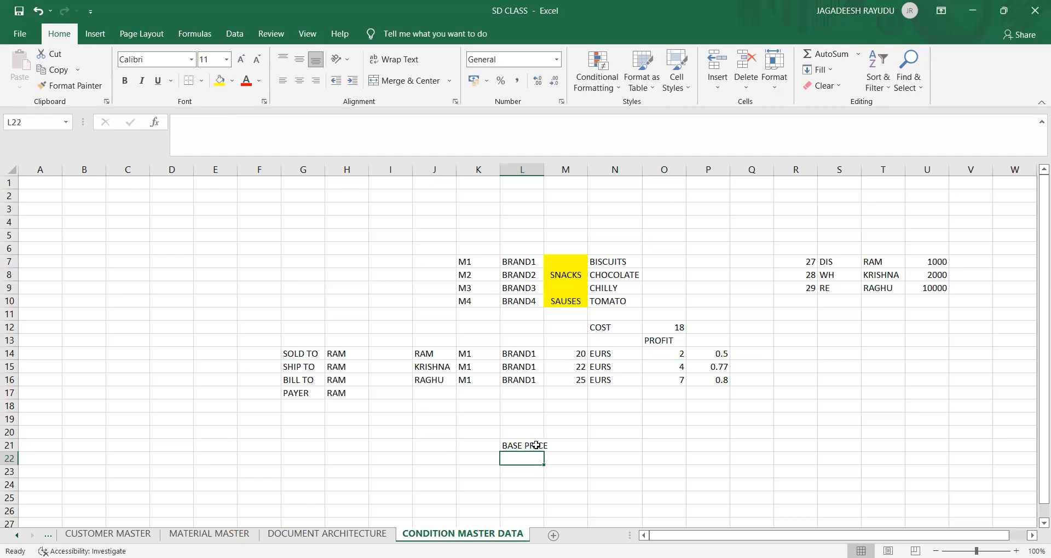
type("TAX")
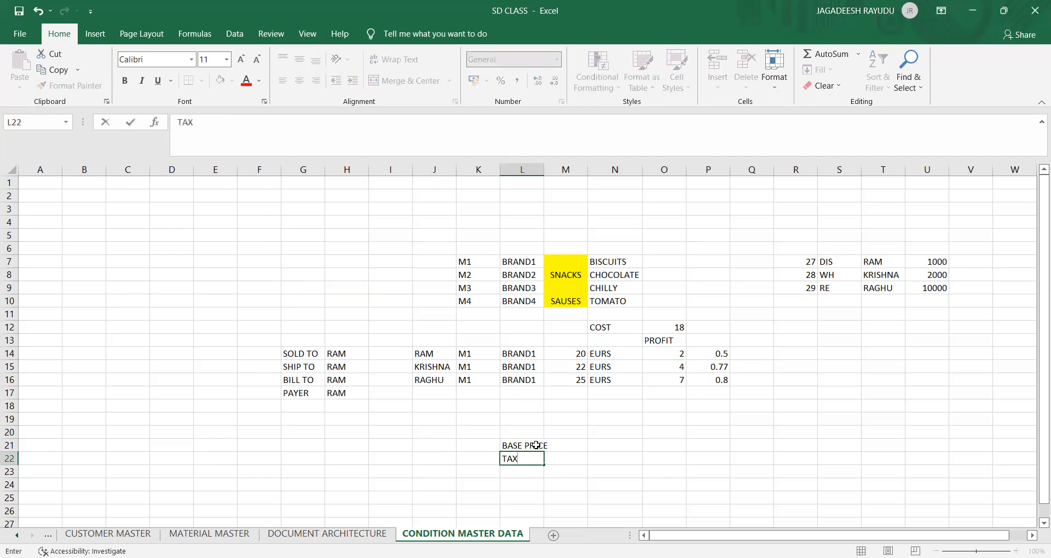
key("Return")
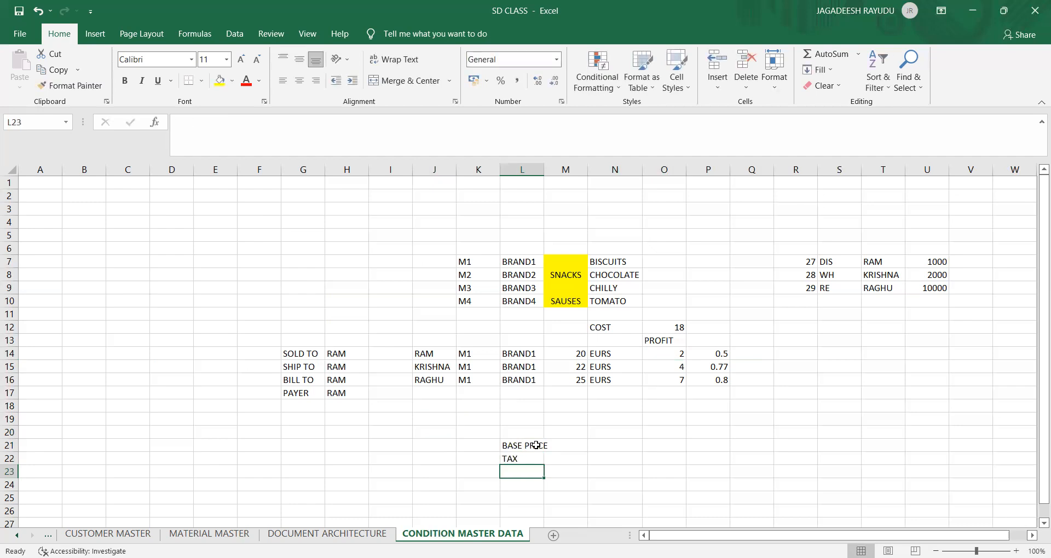
type("DISCOUNT")
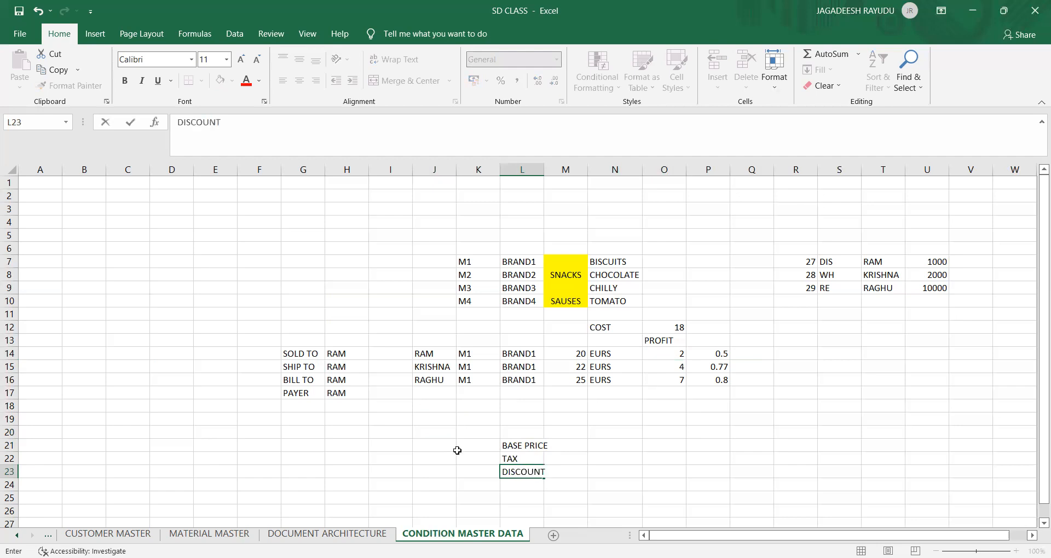
left_click(511, 445)
left_click_drag(513, 446, 574, 445)
left_click(574, 445)
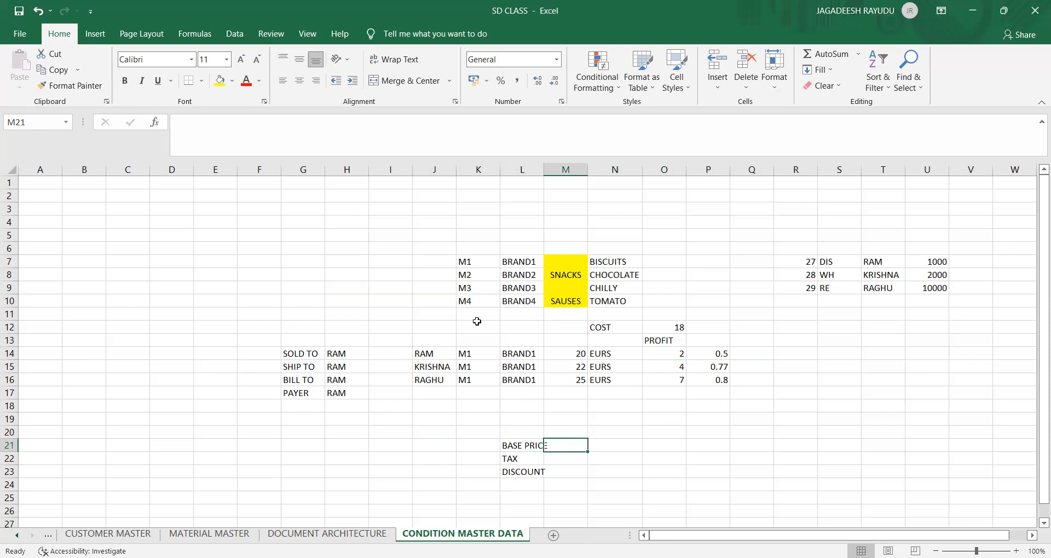
Step: Enter the heading PRICING CONFIGURATION in I4 and fit the width of column I to it
left_click(412, 222)
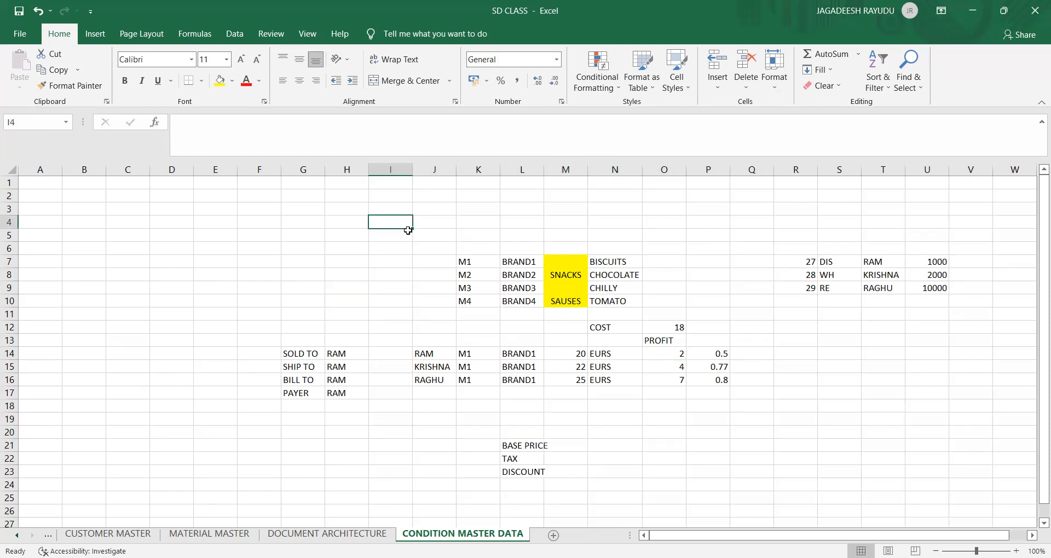
type("PRICING")
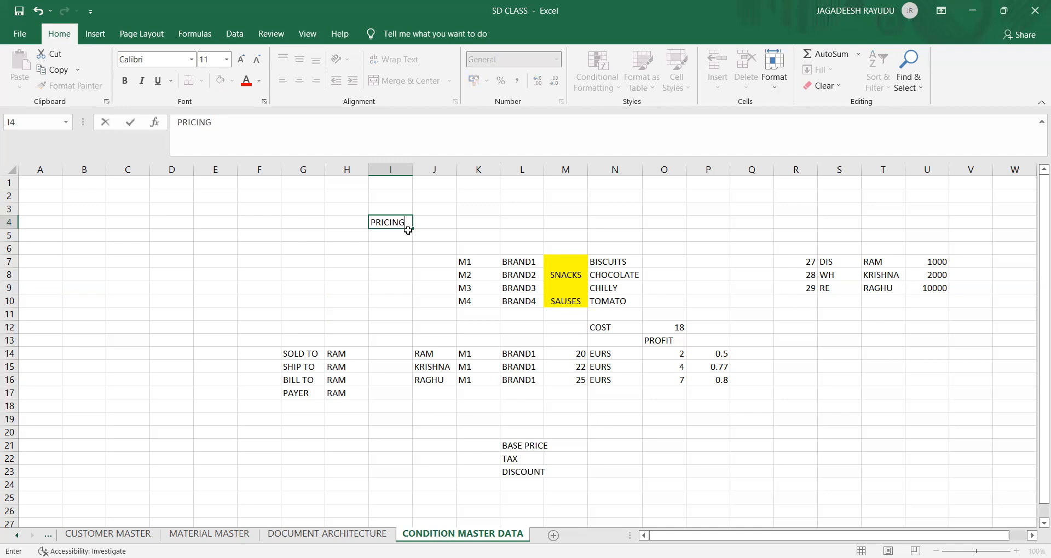
type(" CONFI")
key("BackSpace")
type("FIGURAI")
key("BackSpace")
key("BackSpace")
key("BackSpace")
type("RATION")
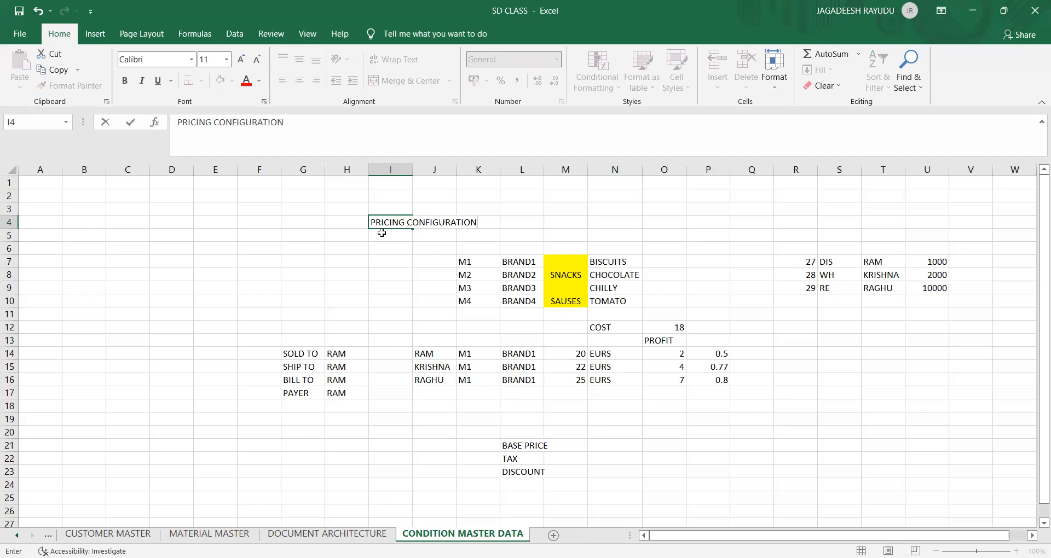
key("Return")
left_click(382, 220)
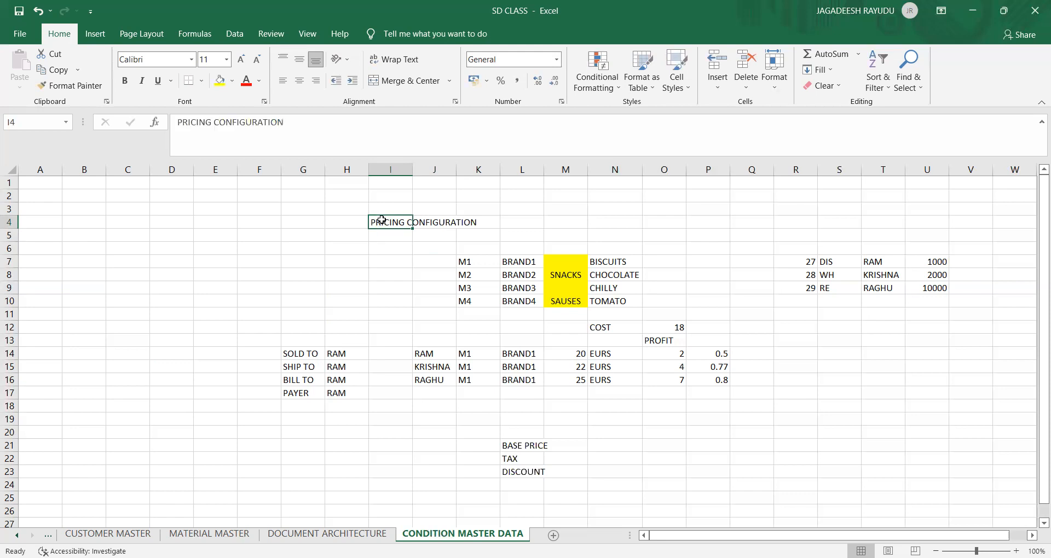
double_click(413, 169)
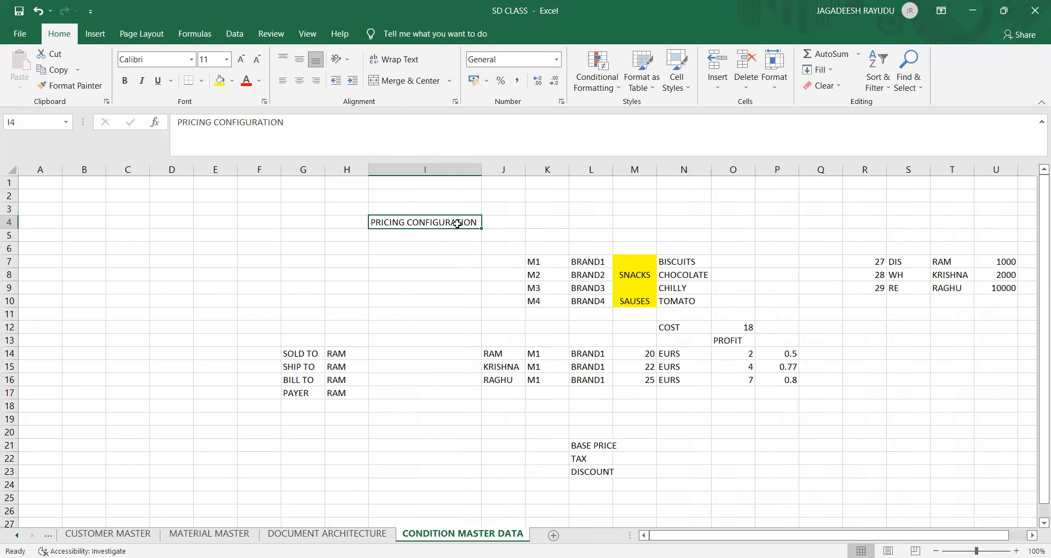
Step: Widen column E and enter CUSTOMER in E8 and MATERIAL in E9
left_click(241, 257)
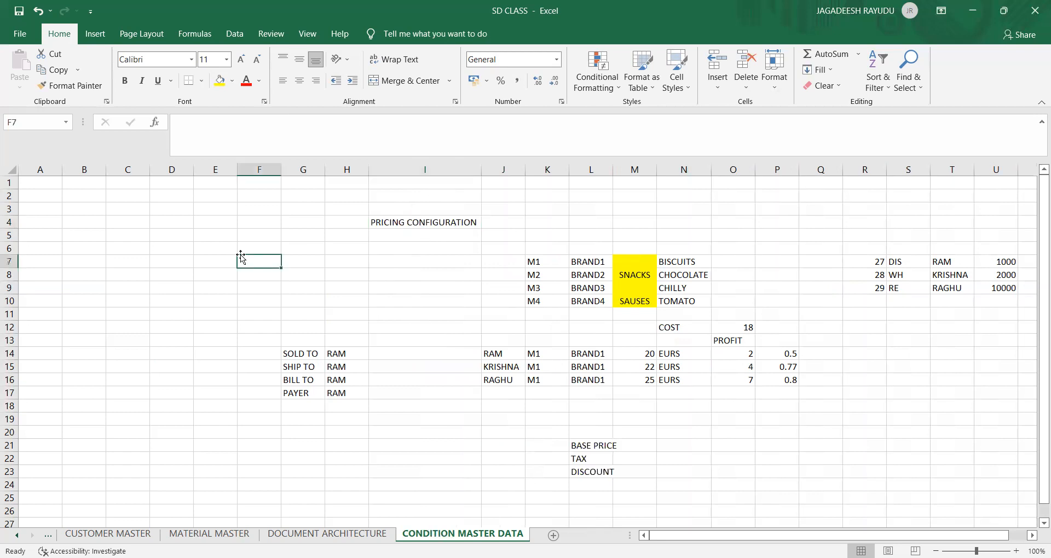
left_click(244, 274)
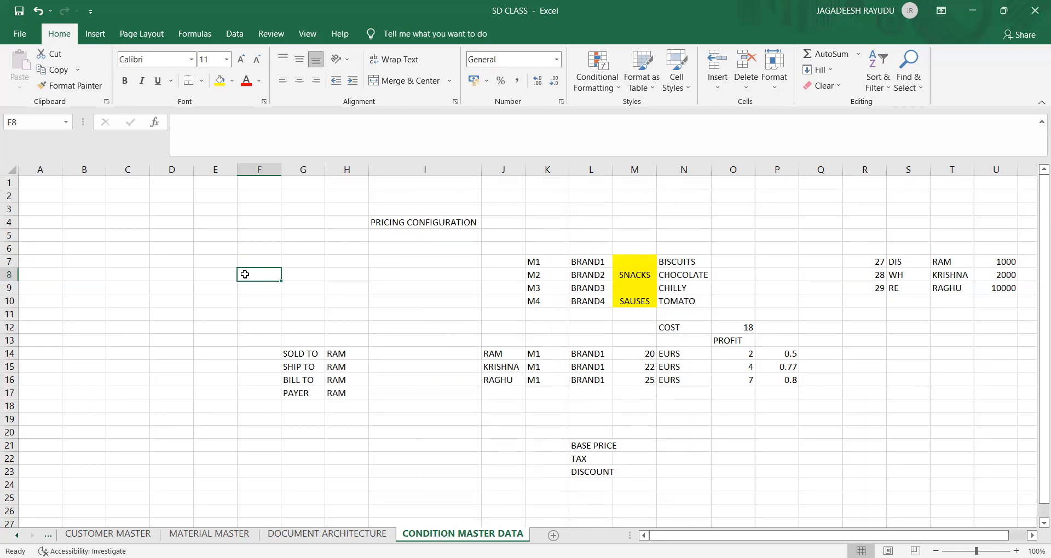
left_click(206, 277)
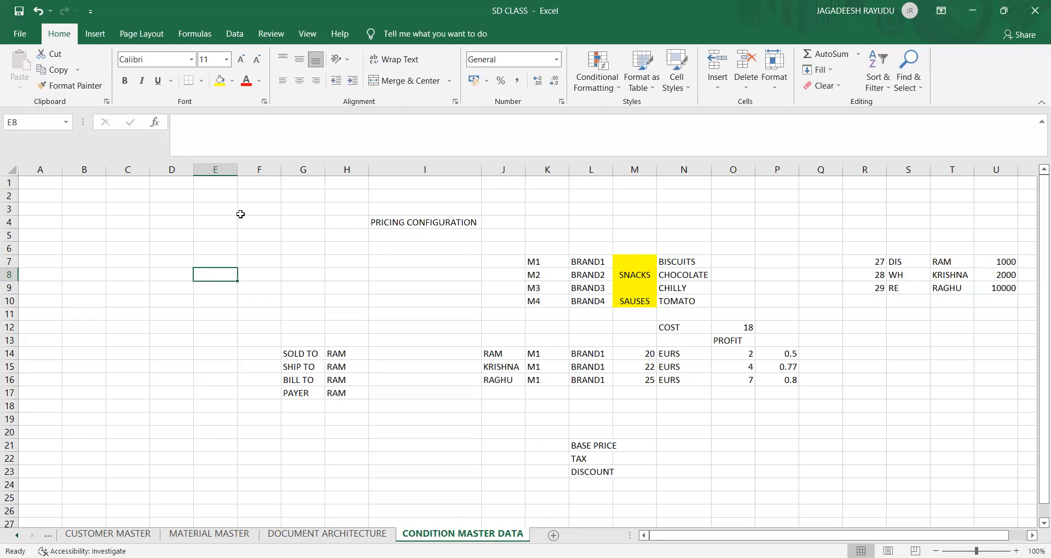
left_click_drag(237, 168, 321, 158)
type("CUSTOMER")
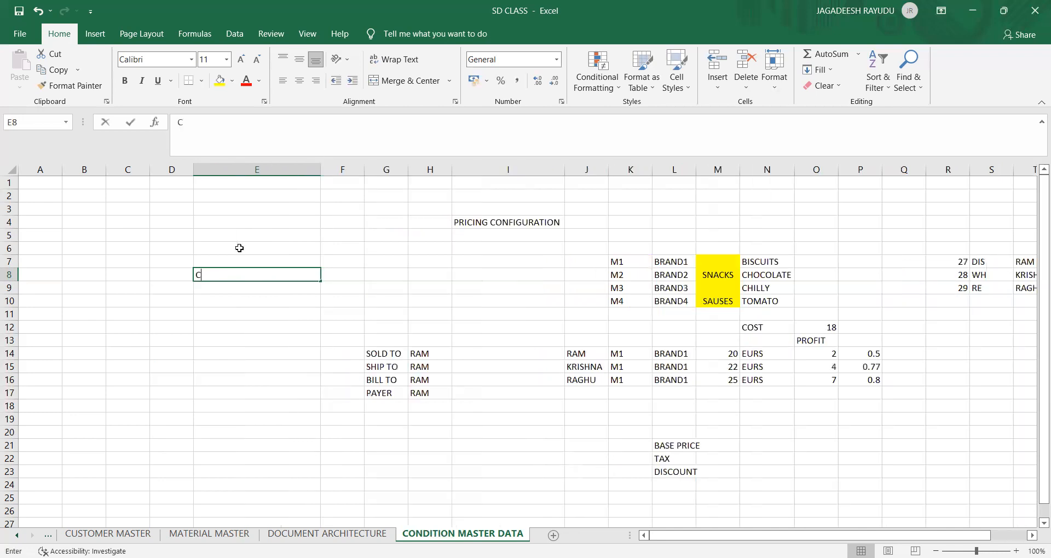
key("Return")
type("MAte")
key("BackSpace")
key("BackSpace")
type("TERIAL")
key("Return")
Step: Continue the master data list with CONDITION MASTER in E10 and OUTPUT MASTER in E11
type("CONDI")
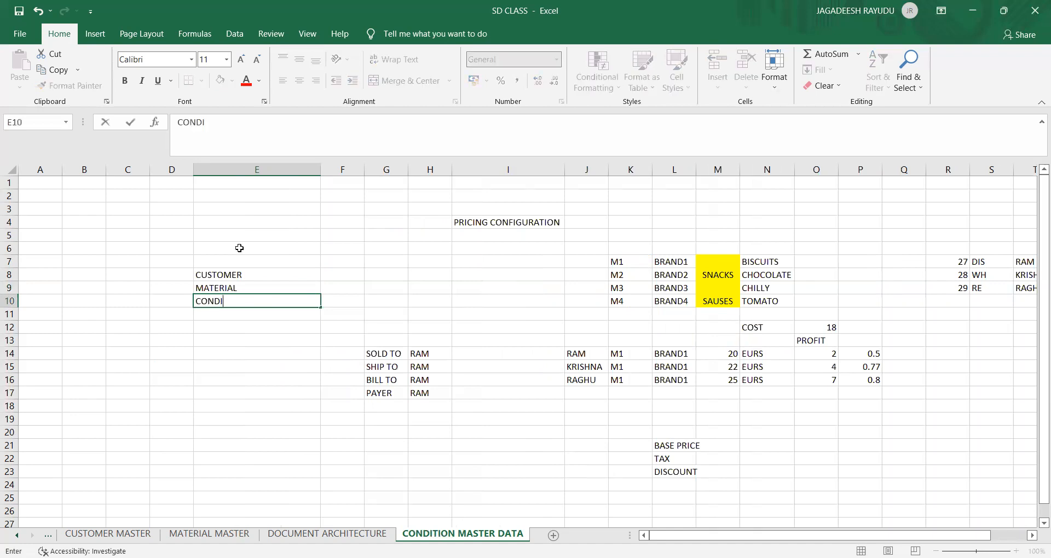
type("TION MASTER")
key("Return")
type("OUT")
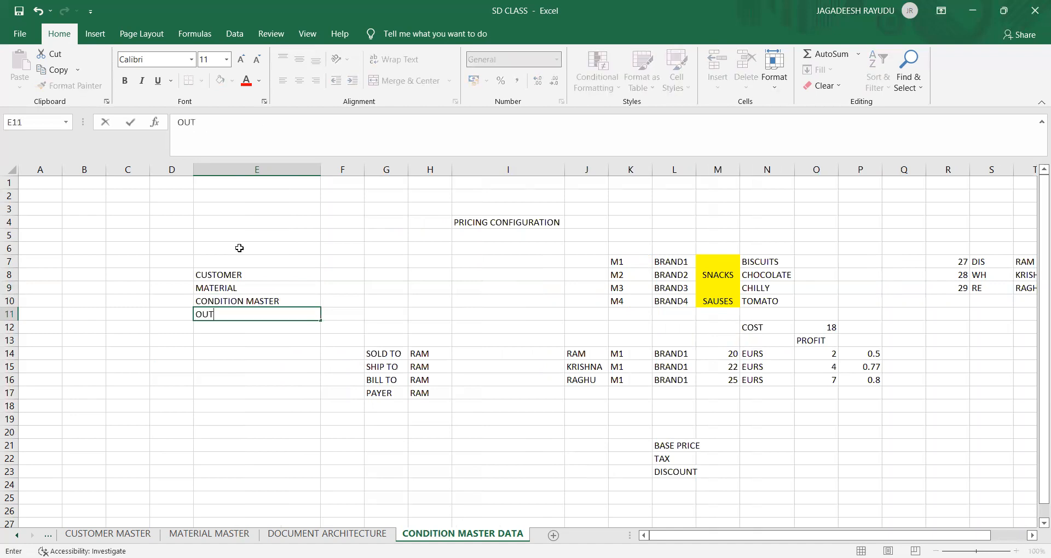
type("PUT MASTER")
key("Return")
Step: Highlight the CONDITION MASTER cell E10 with yellow fill
key("Up")
key("Up")
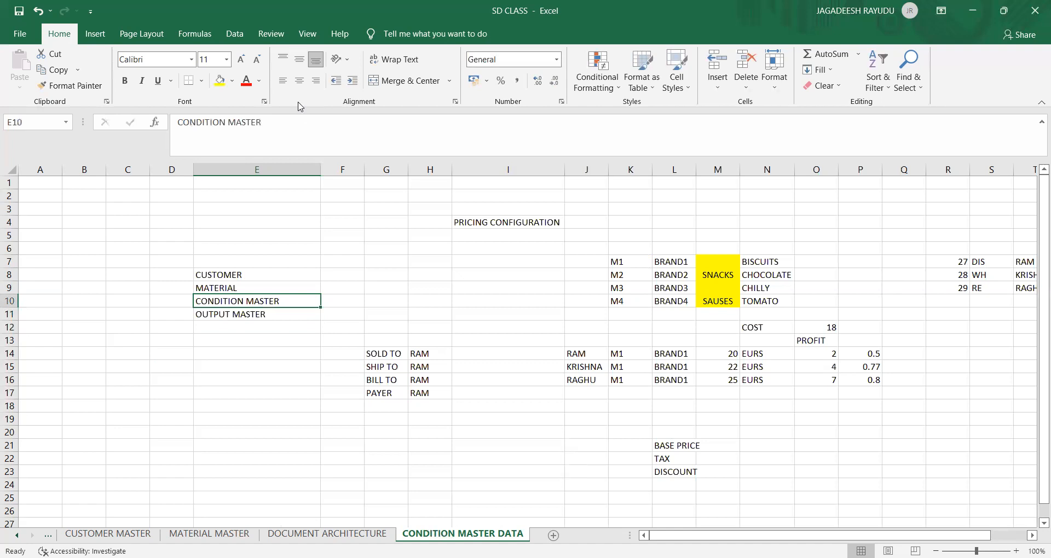
left_click(219, 80)
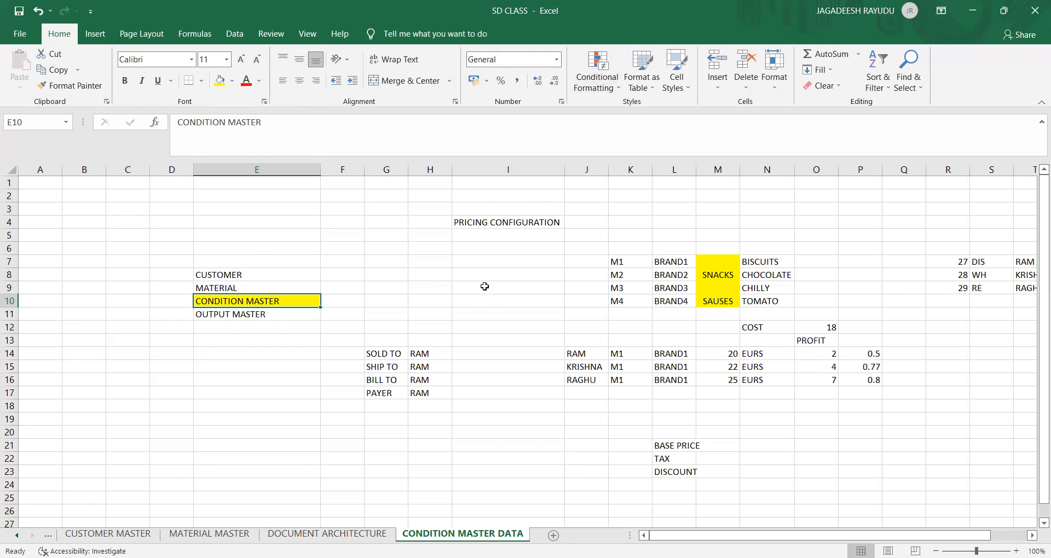
Step: Review the PRICING CONFIGURATION heading and the price each customer gets for M1 in rows 14 to 16
left_click(513, 219)
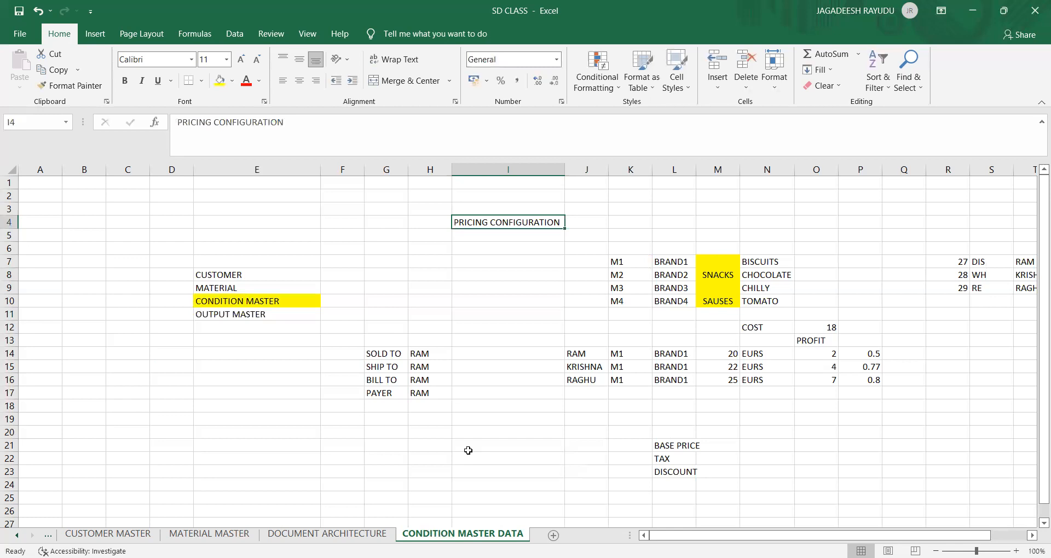
left_click(748, 371)
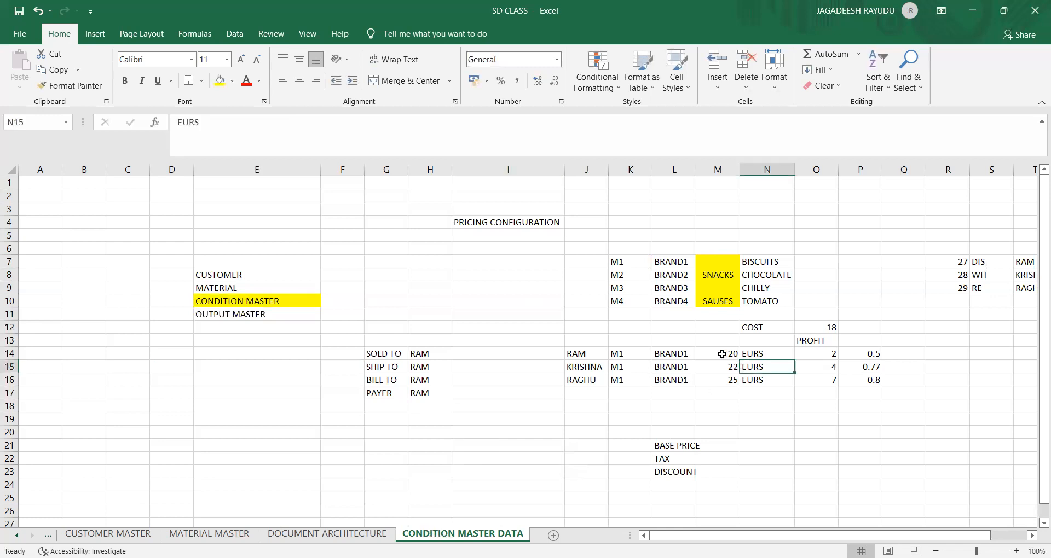
left_click(722, 355)
left_click(724, 369)
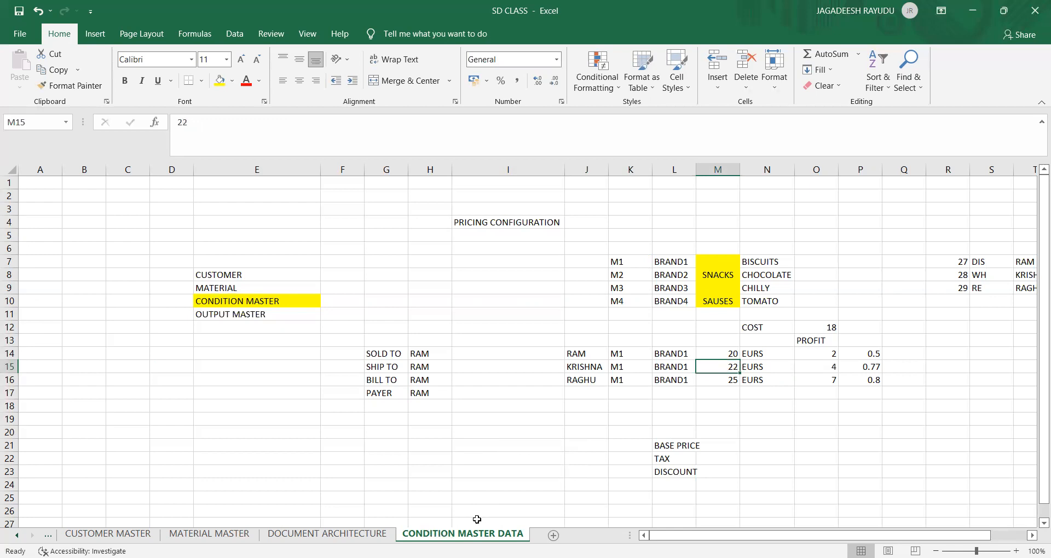
left_click(455, 467)
left_click(708, 353)
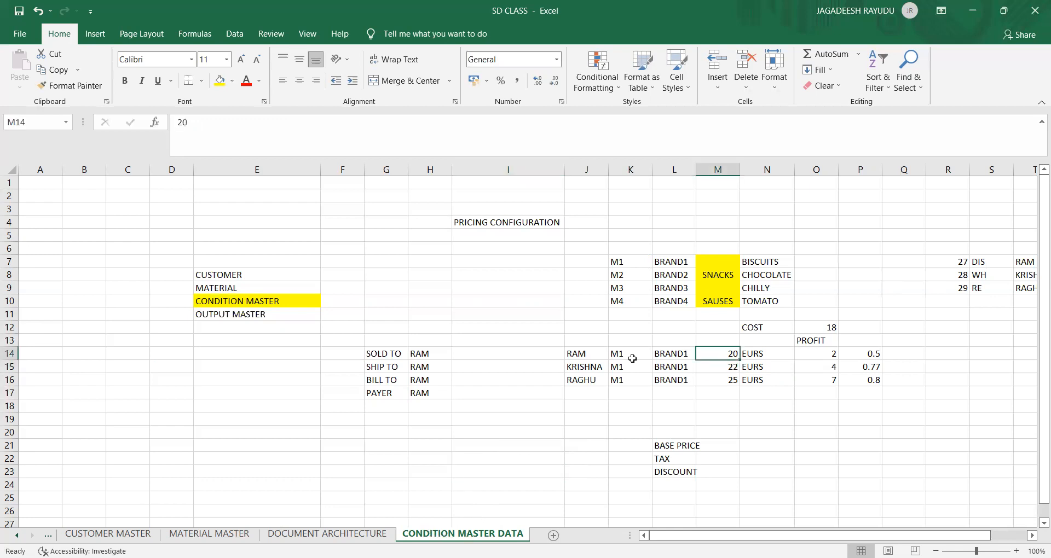
left_click(588, 365)
left_click(698, 368)
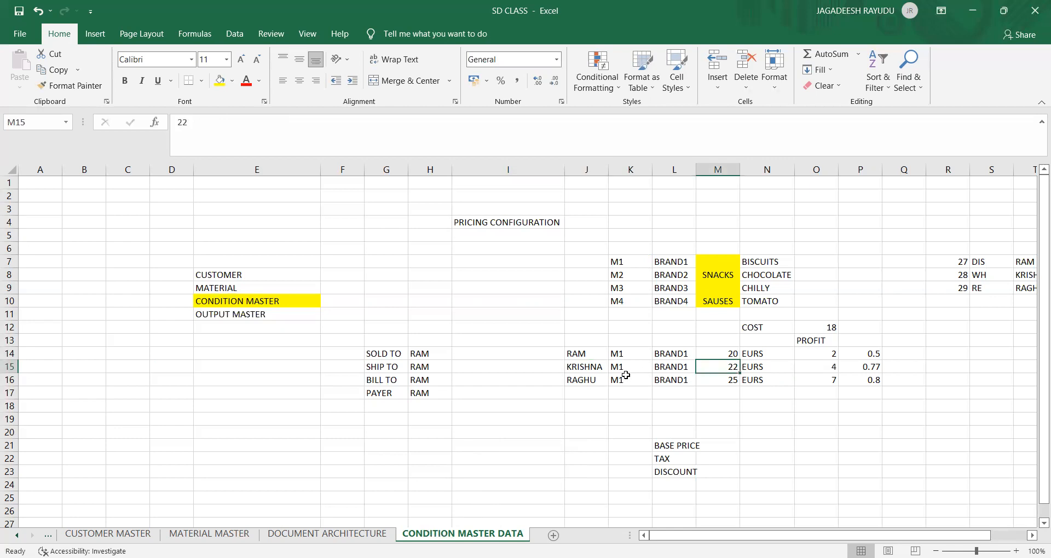
left_click(607, 382)
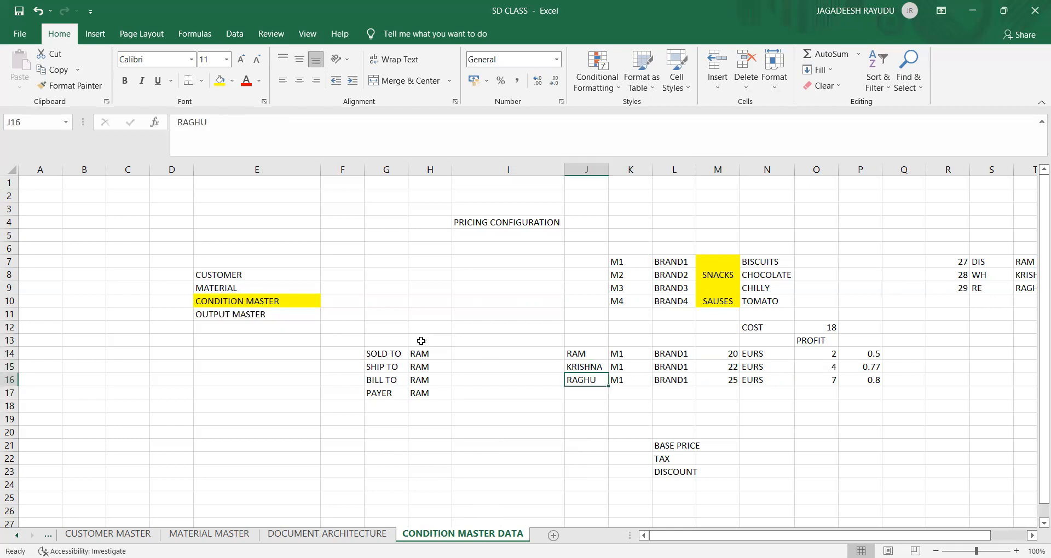
Step: Enter the condition type code PR00 in cell D19 of the condition master data sheet
left_click(169, 355)
left_click(174, 416)
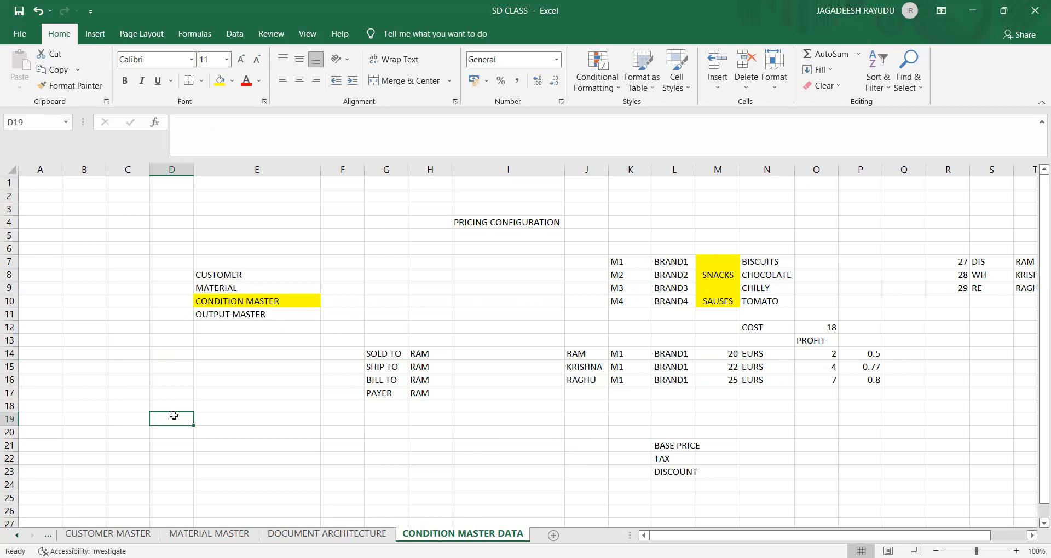
type("PRO")
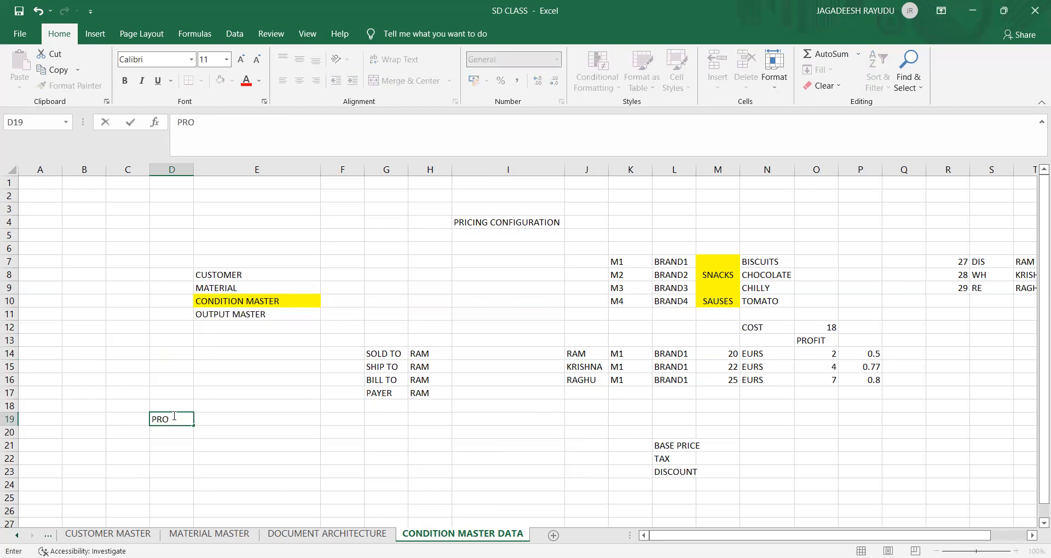
key("BackSpace")
type("OO")
key("Return")
left_click(173, 416)
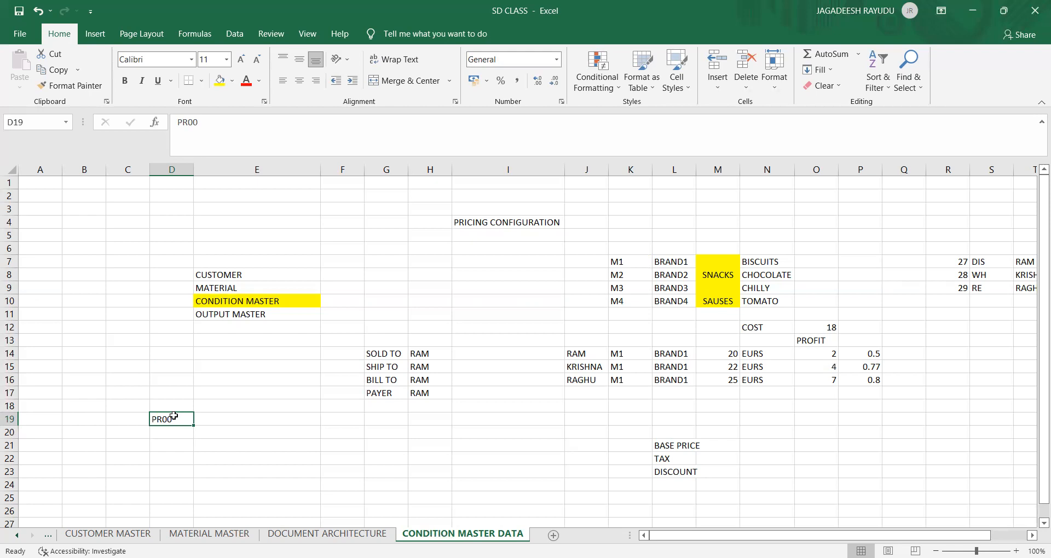
left_click(153, 443)
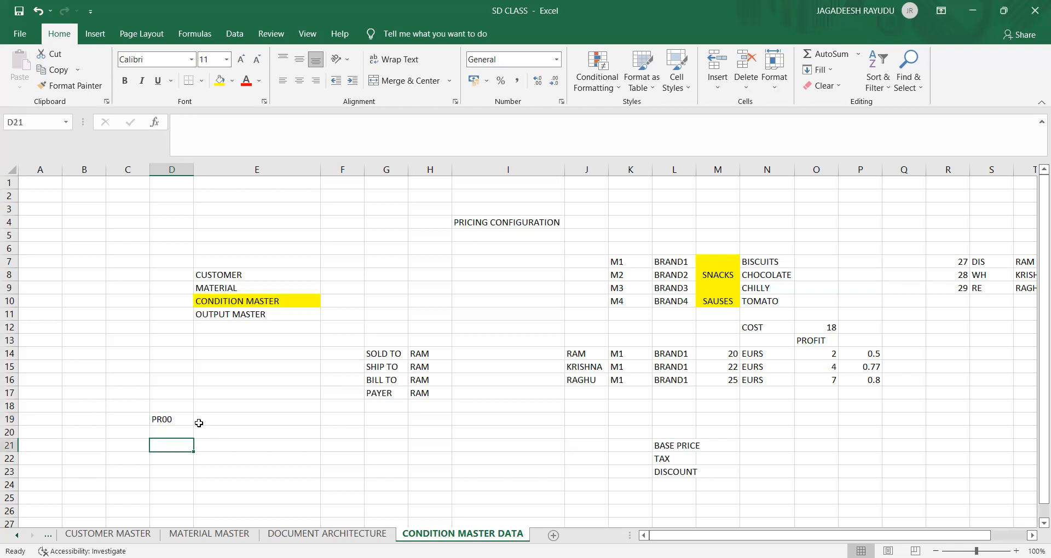
left_click(180, 421)
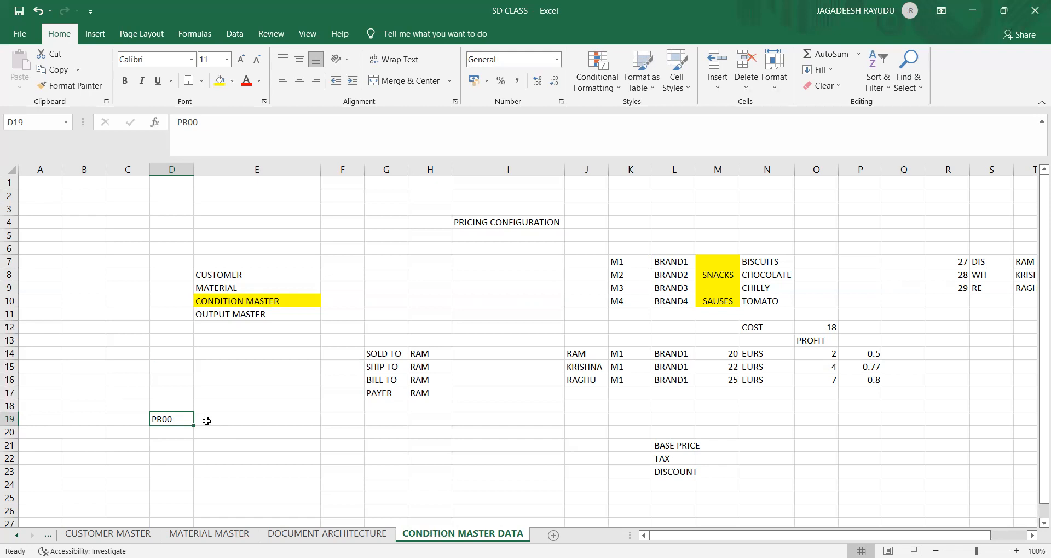
Step: Enter the tax condition type code MWST in cell D20, directly below PR00
left_click(156, 431)
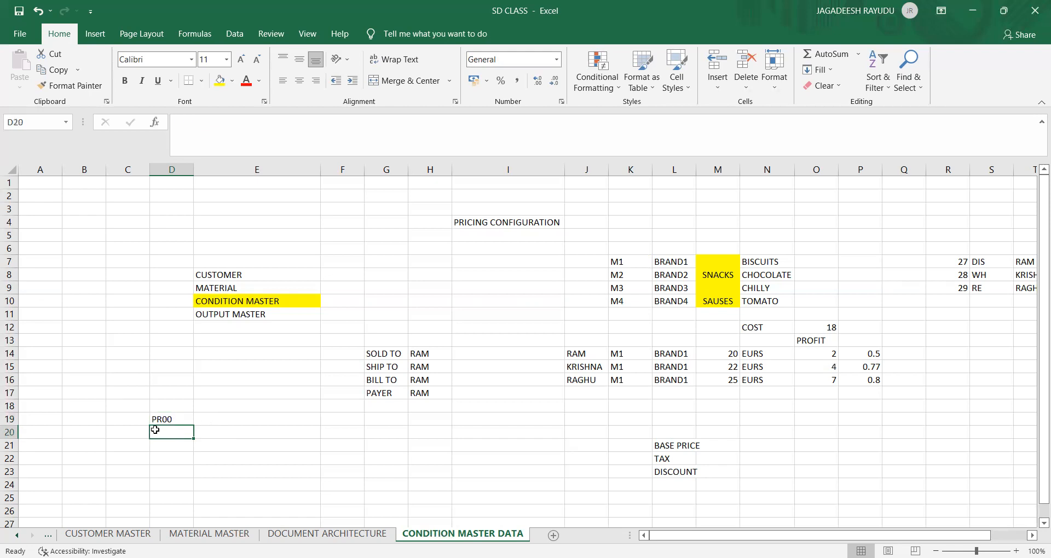
left_click(166, 420)
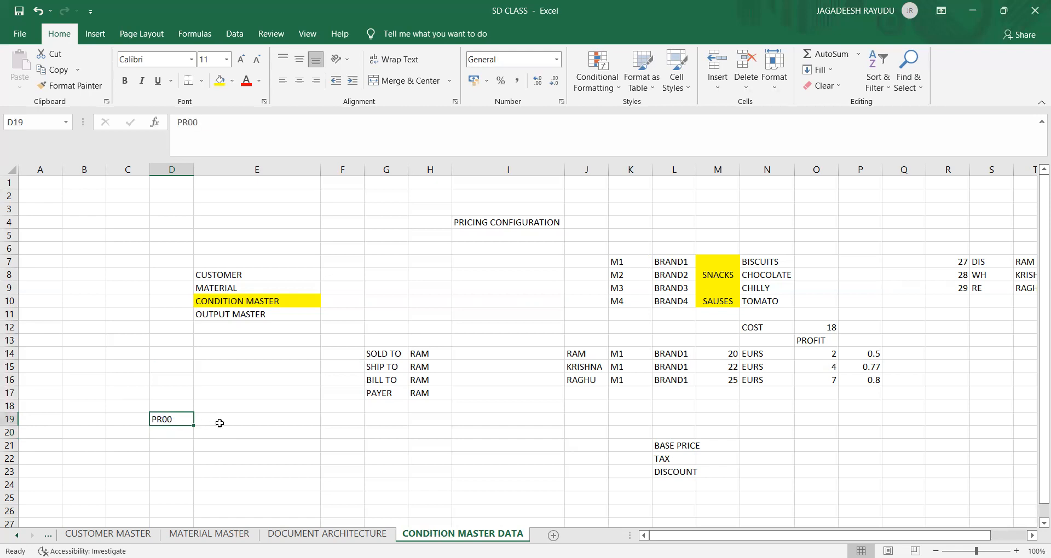
left_click(219, 425)
left_click(163, 432)
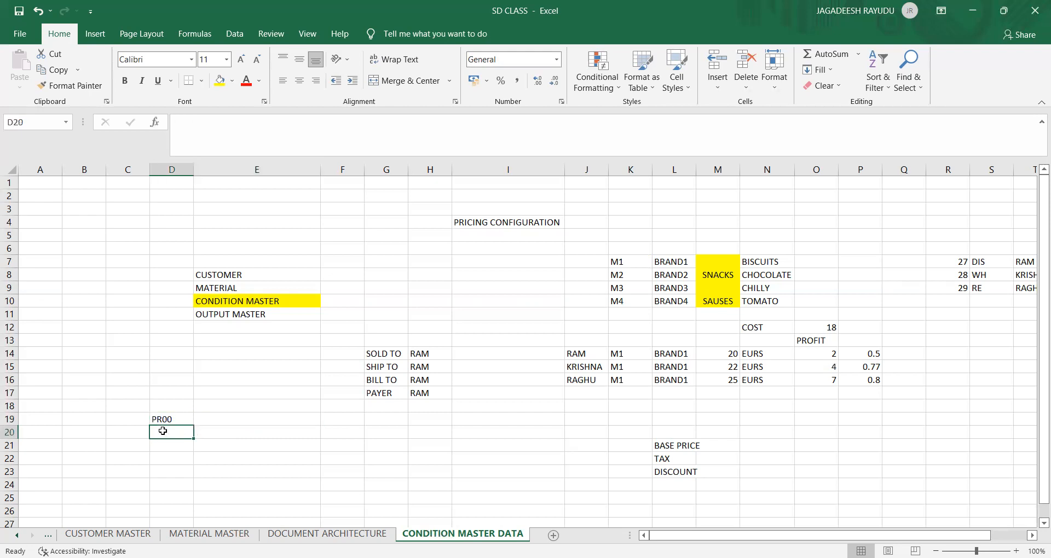
type("MWST")
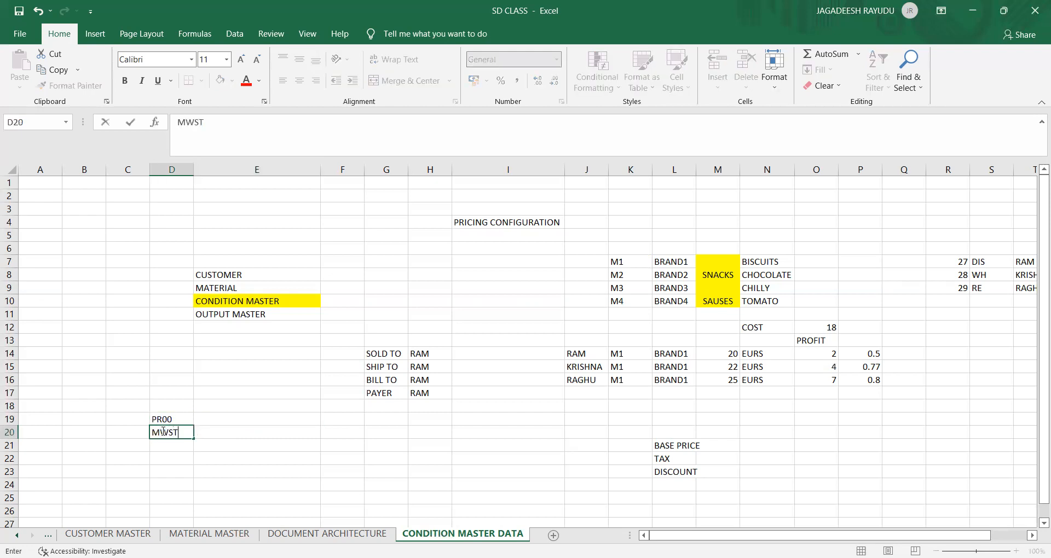
key("ctrl+Return")
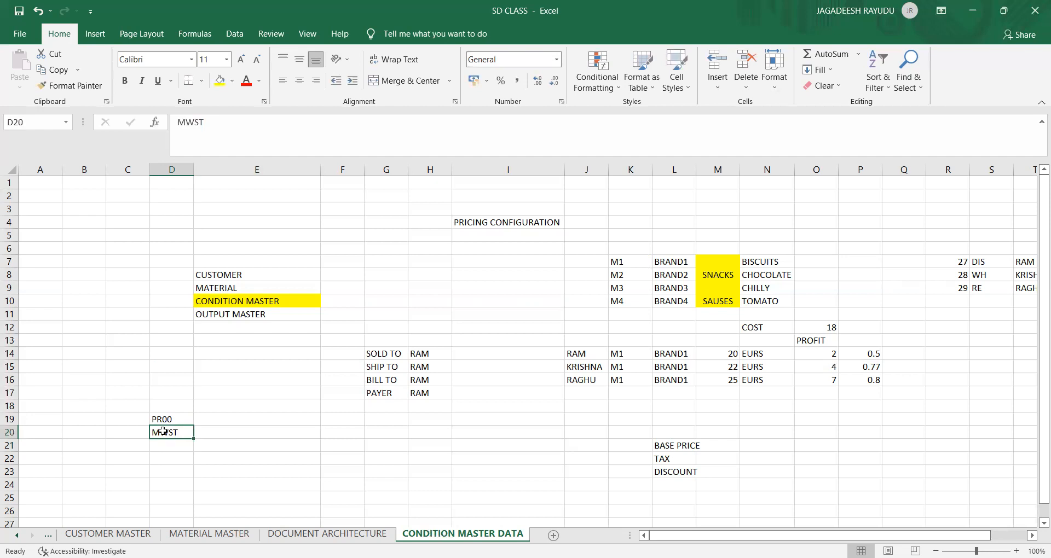
left_click(165, 458)
left_click(170, 433)
key("Up")
left_click(166, 433)
Step: Continue the condition type list with K005 in D21 and K007 in D22
left_click(165, 448)
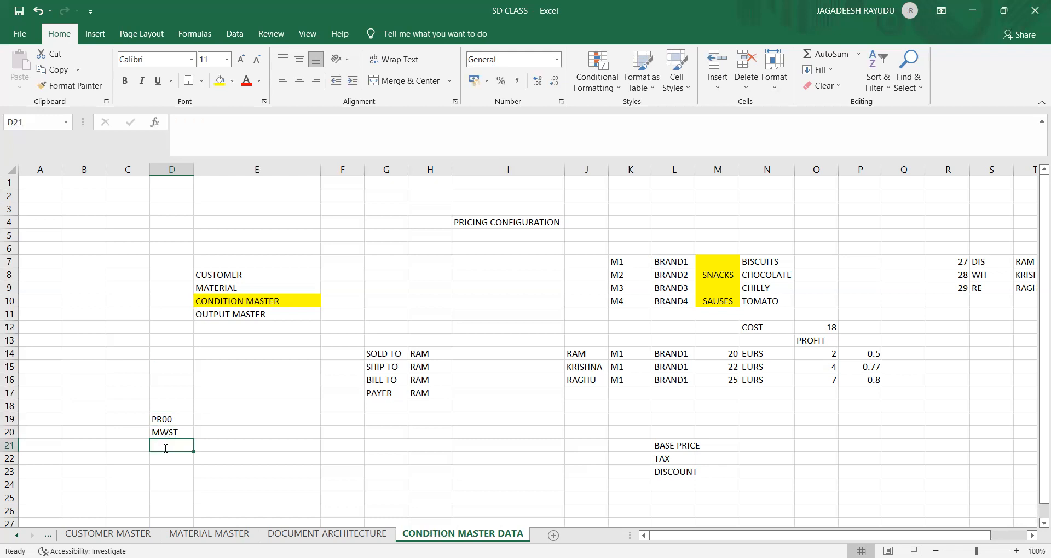
type("K002")
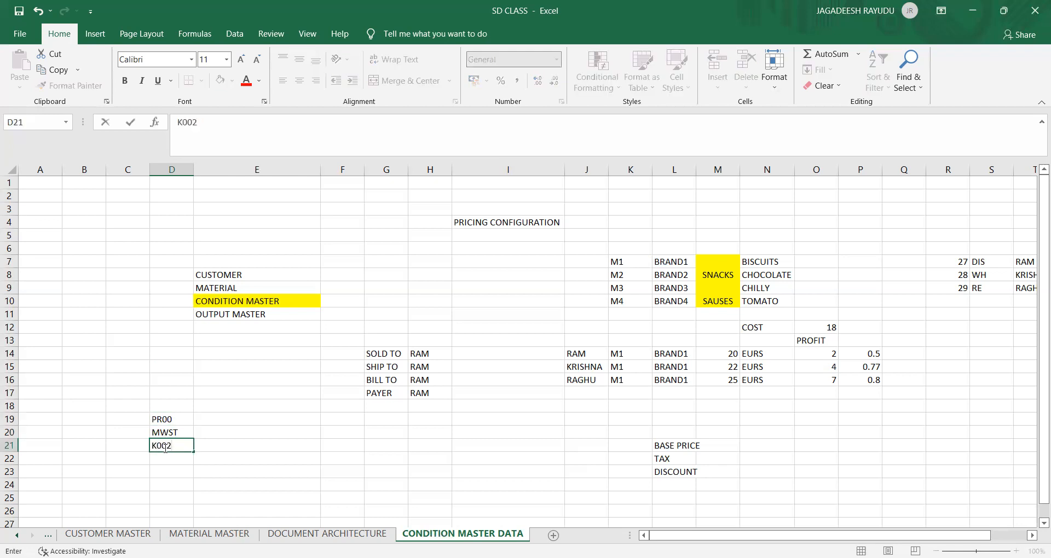
left_click(162, 458)
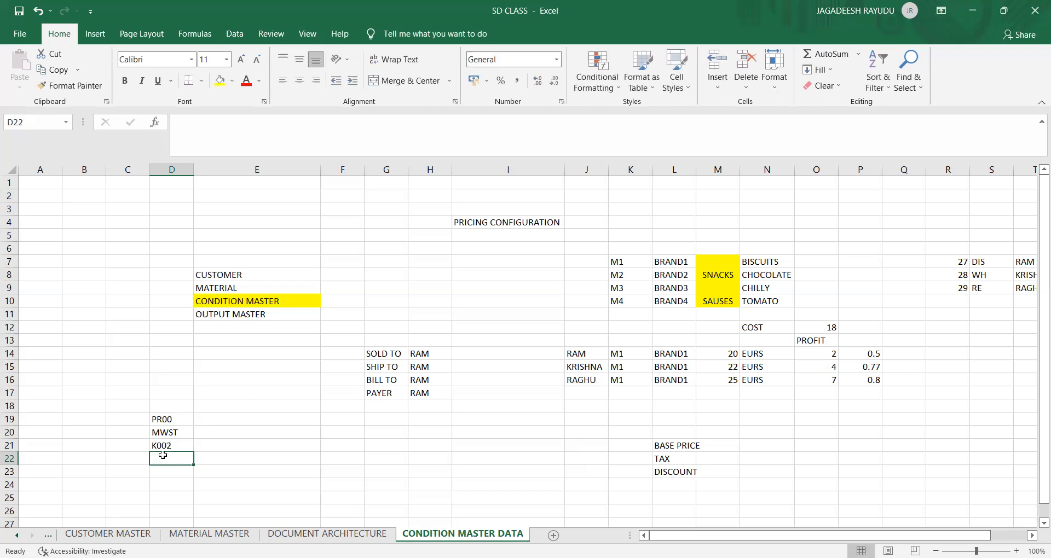
left_click(174, 448)
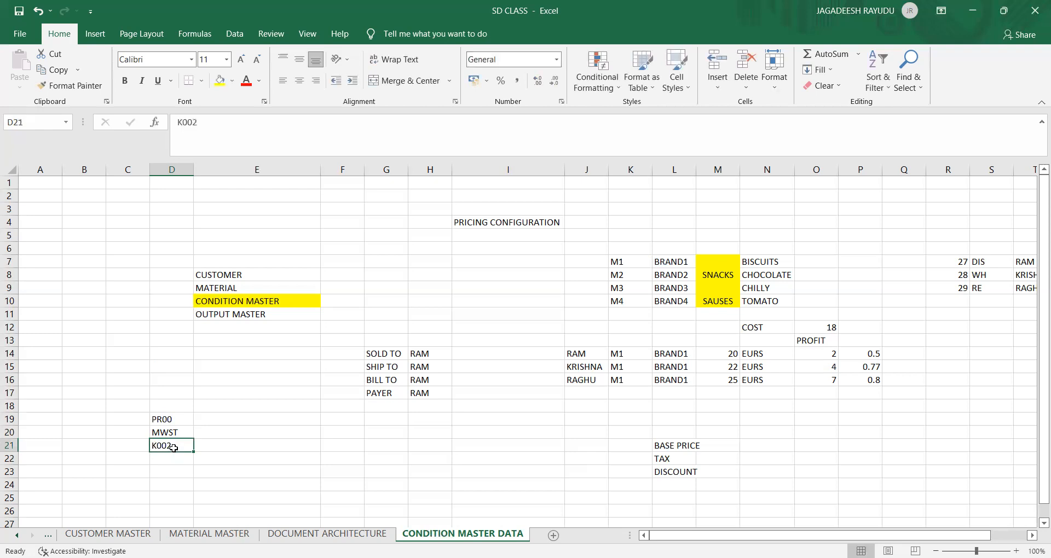
double_click(174, 448)
key("BackSpace")
type("5")
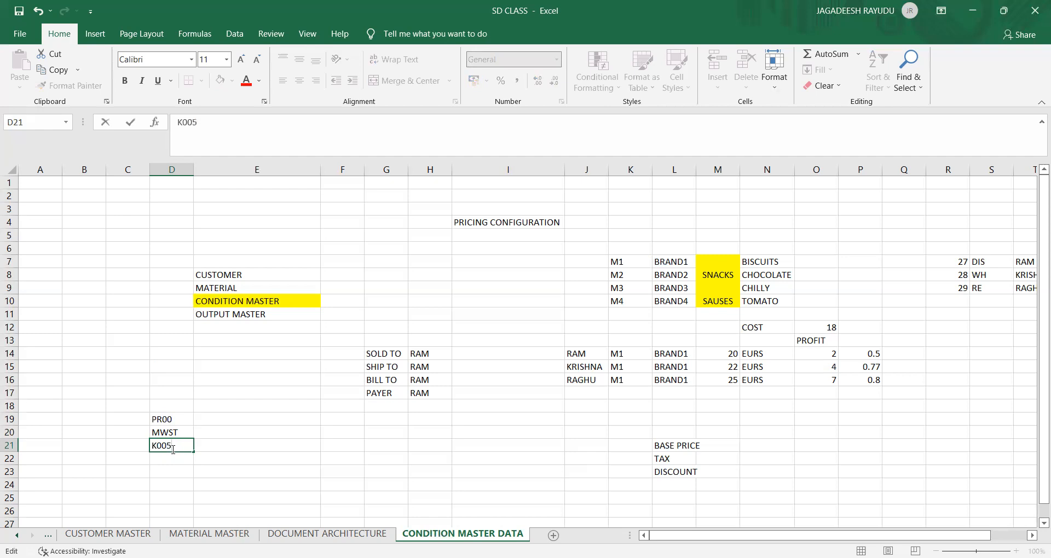
key("Return")
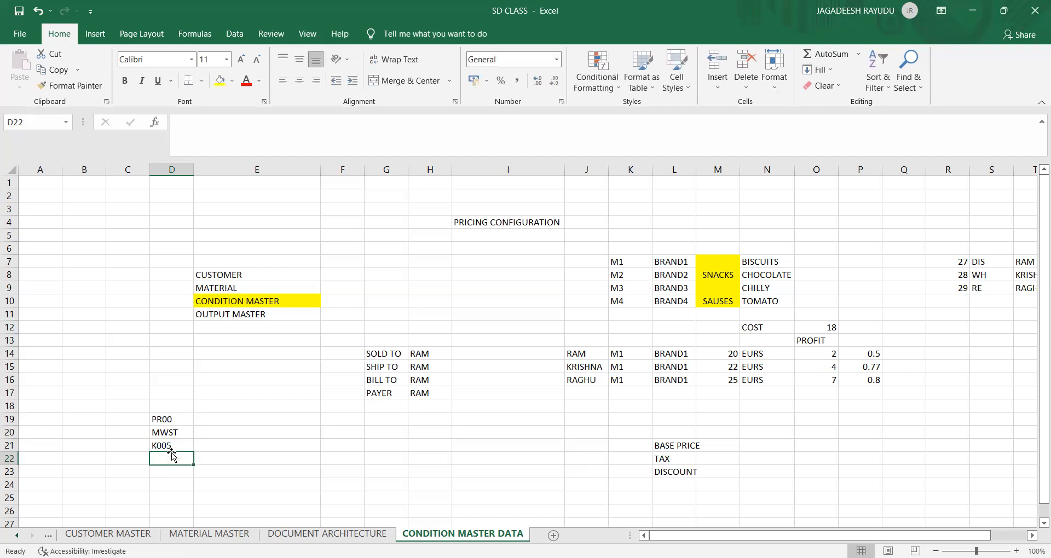
type("K007")
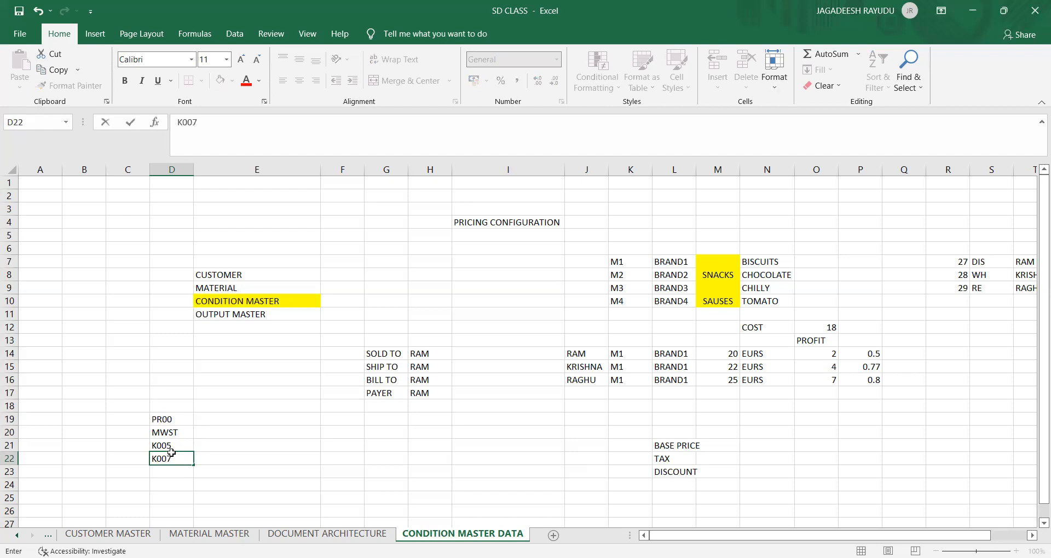
key("Return")
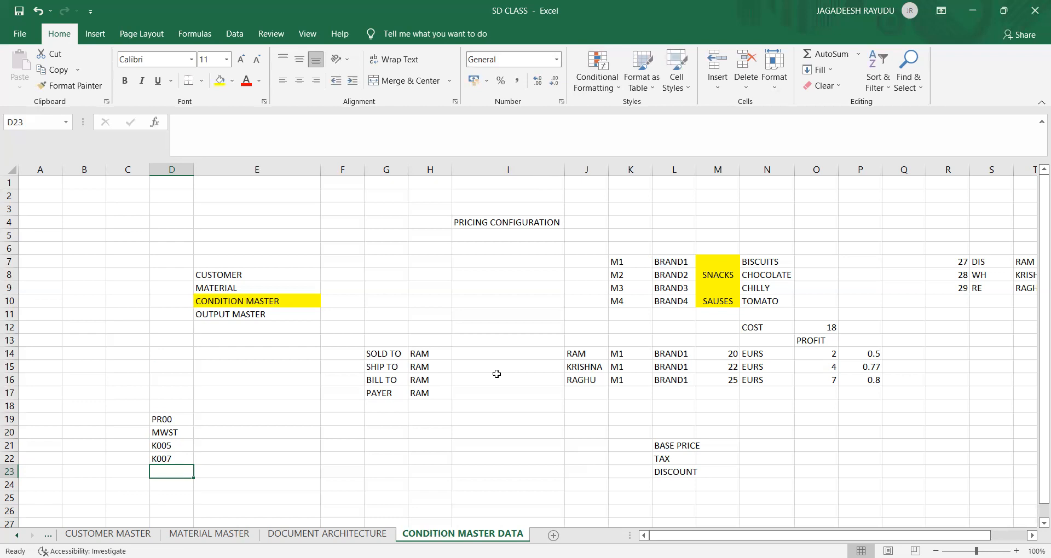
Step: Switch to SAP Easy Access and start transaction va01 to create a sales order
key("alt+Tab")
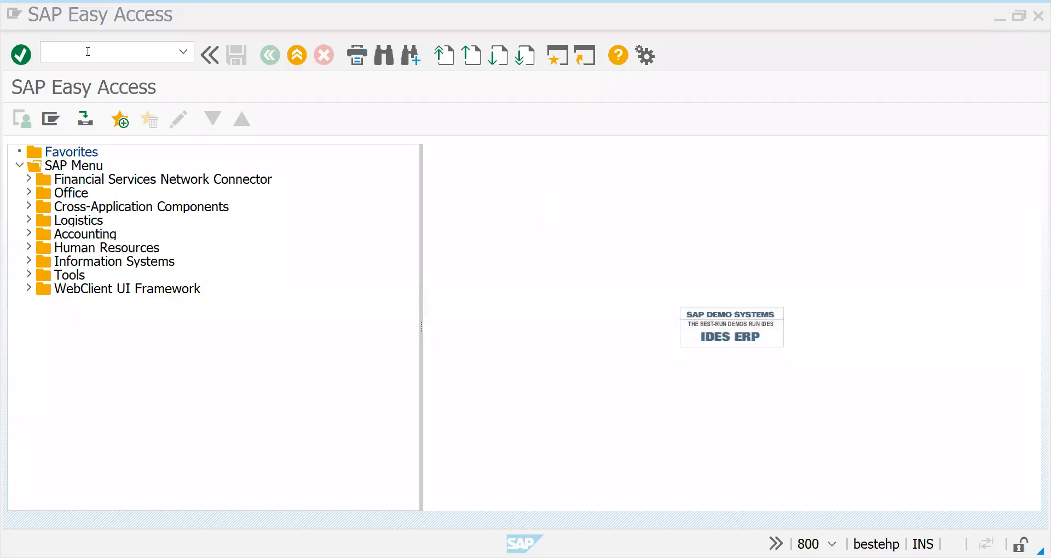
left_click(88, 51)
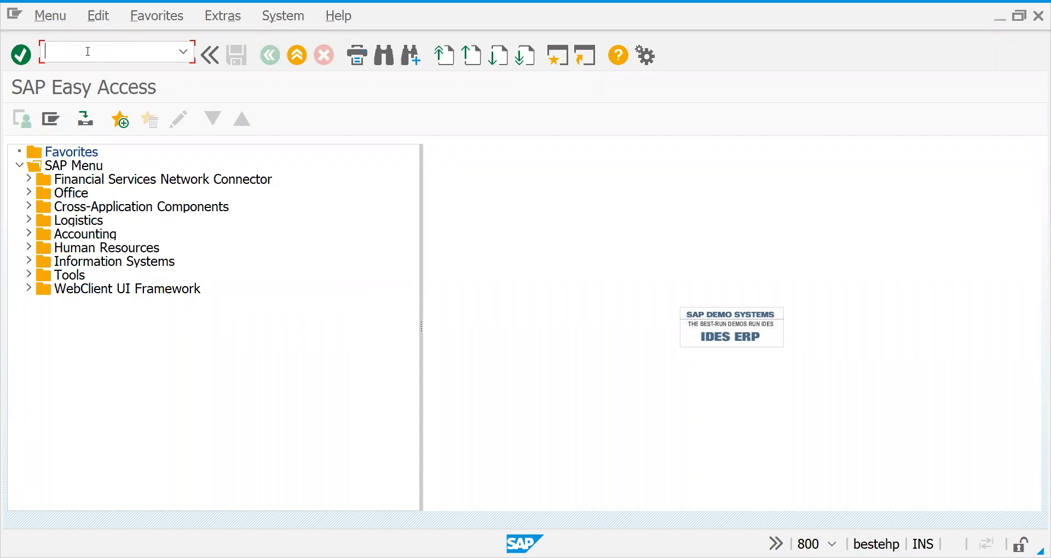
type("/n")
key("BackSpace")
key("BackSpace")
type("v")
key("BackSpace")
type("/n")
key("BackSpace")
key("BackSpace")
type("va01")
key("Return")
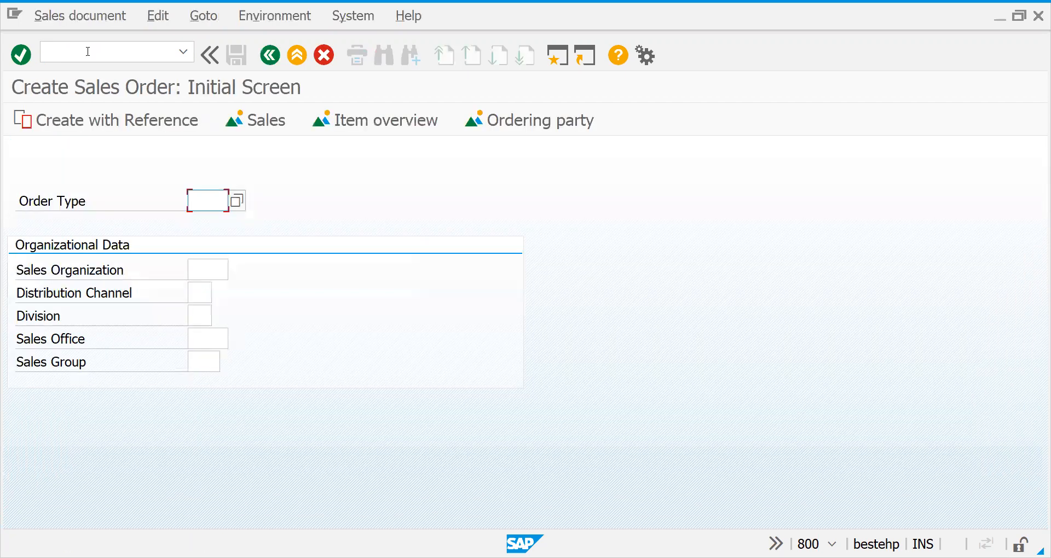
Step: Start a sales order with order type or, sales organization 2727, distribution channel 29 and division 27
key("Down")
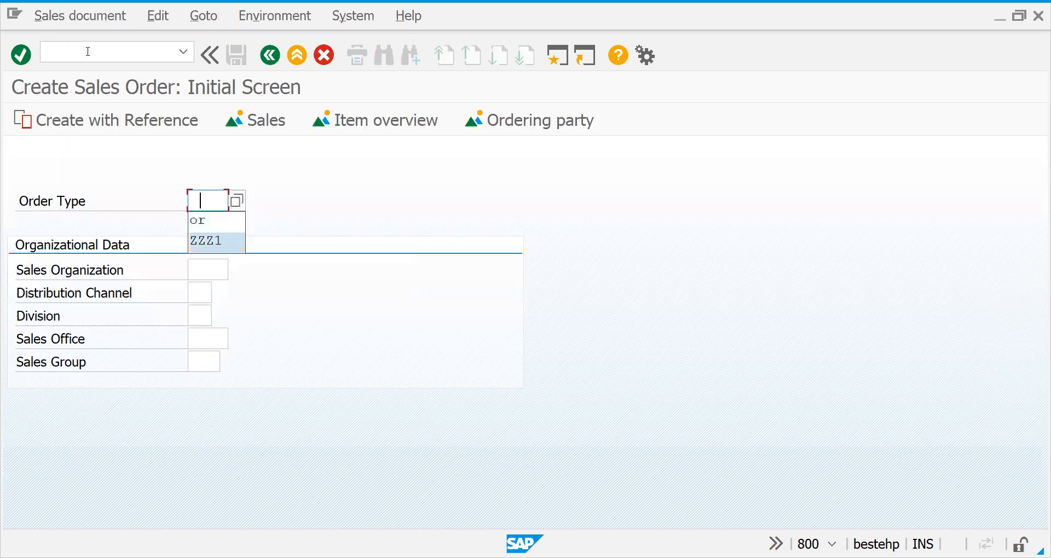
key("Up")
key("Return")
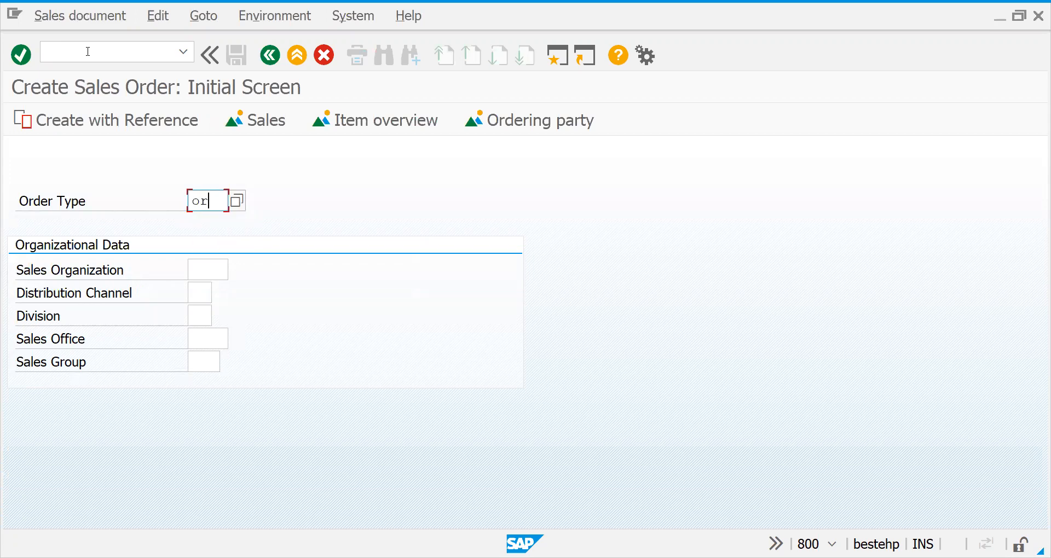
key("Tab")
key("Return")
key("Tab")
key("Return")
key("Tab")
key("Down")
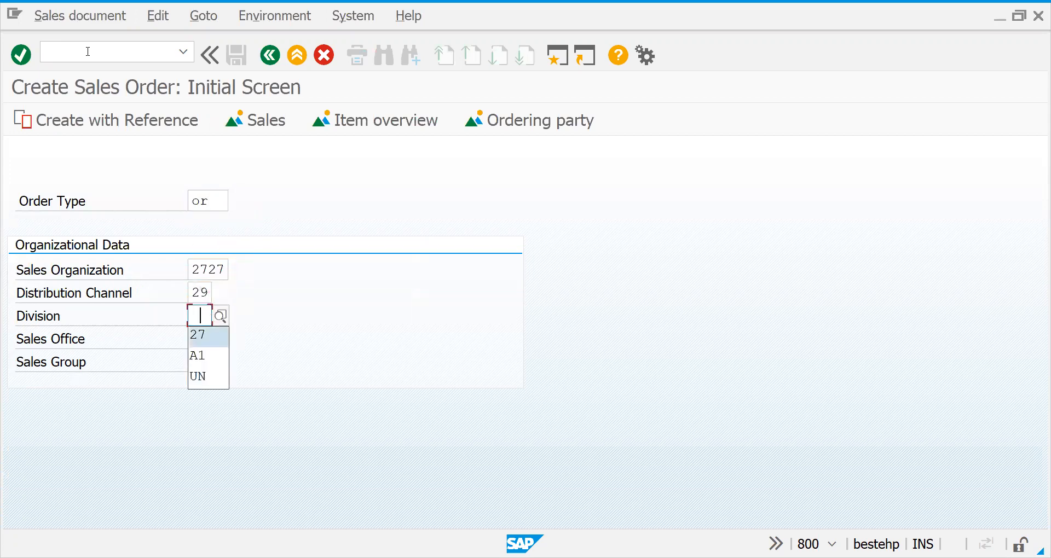
key("Return")
key("Return")
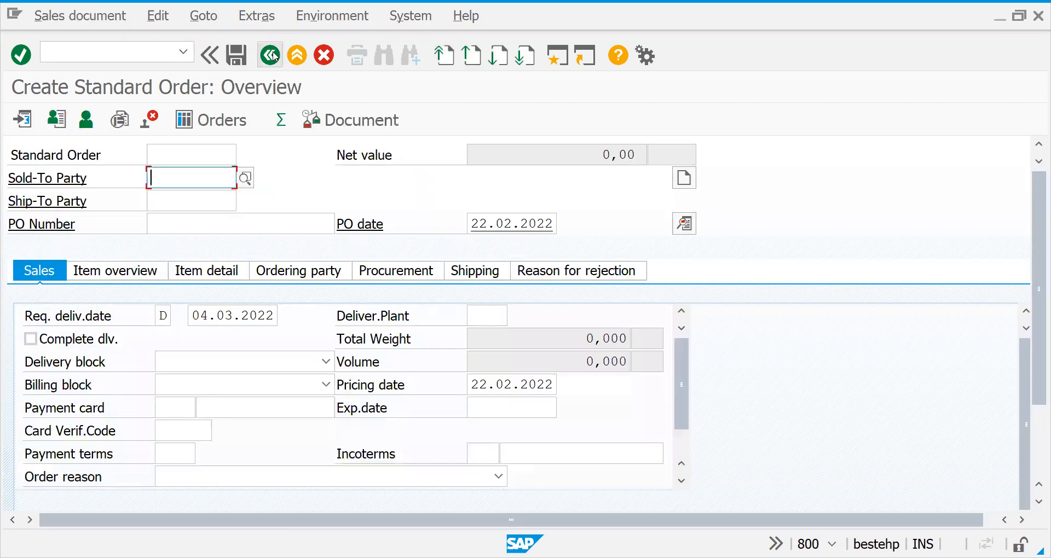
Step: Enter the third example customer's number as the sold-to party and check the order's net value
key("Down")
key("Down")
key("Down")
key("Return")
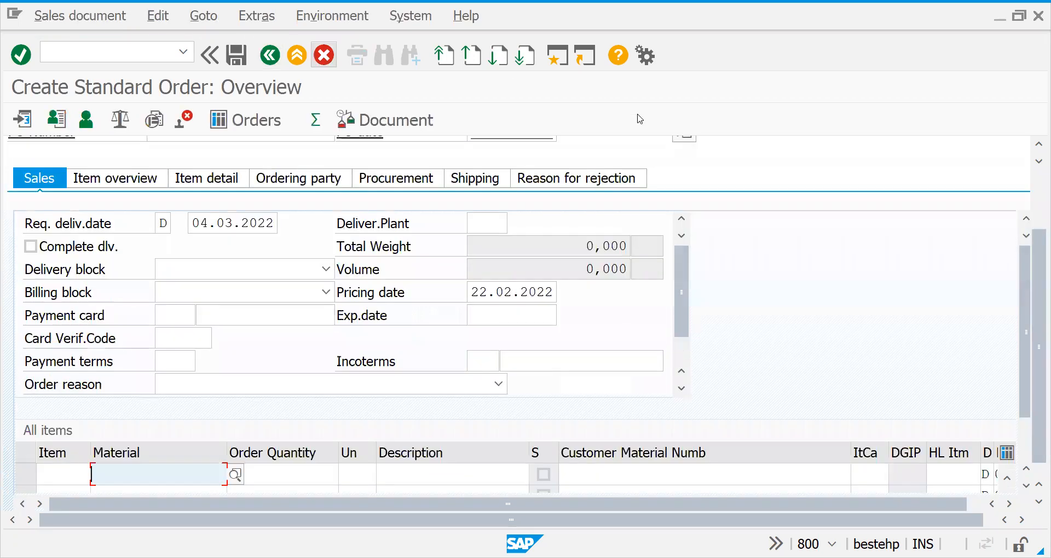
left_click_drag(1035, 233, 1034, 159)
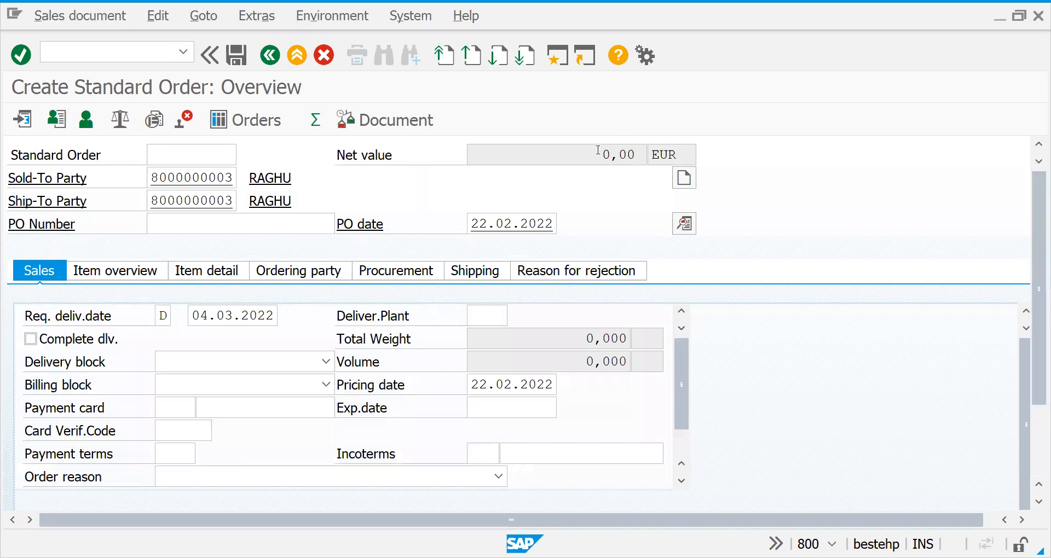
double_click(613, 155)
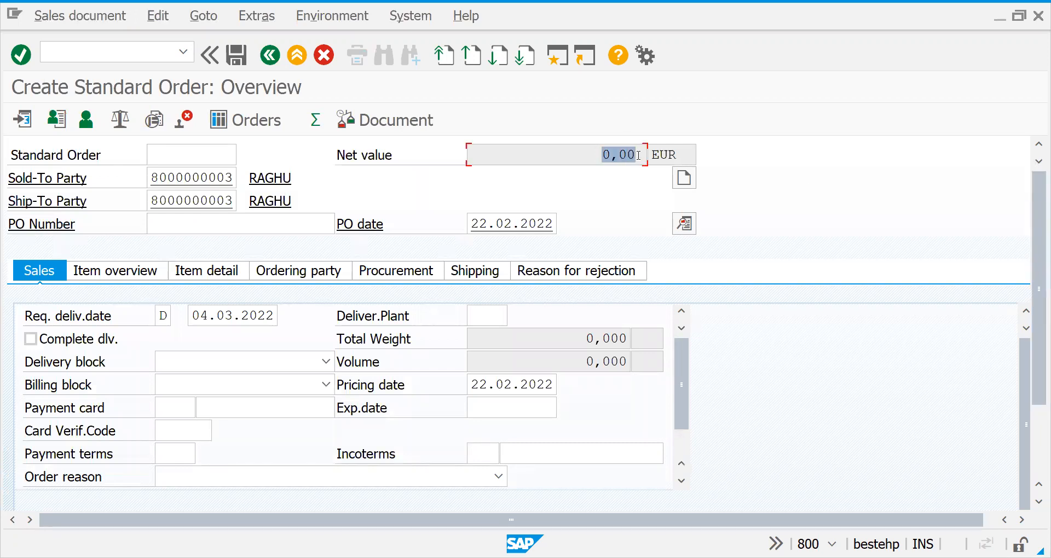
Step: Search for the first order item's material using sales material by general product hierarchy, restricted to sales organization 2727
scroll(1036, 222, "down", 3)
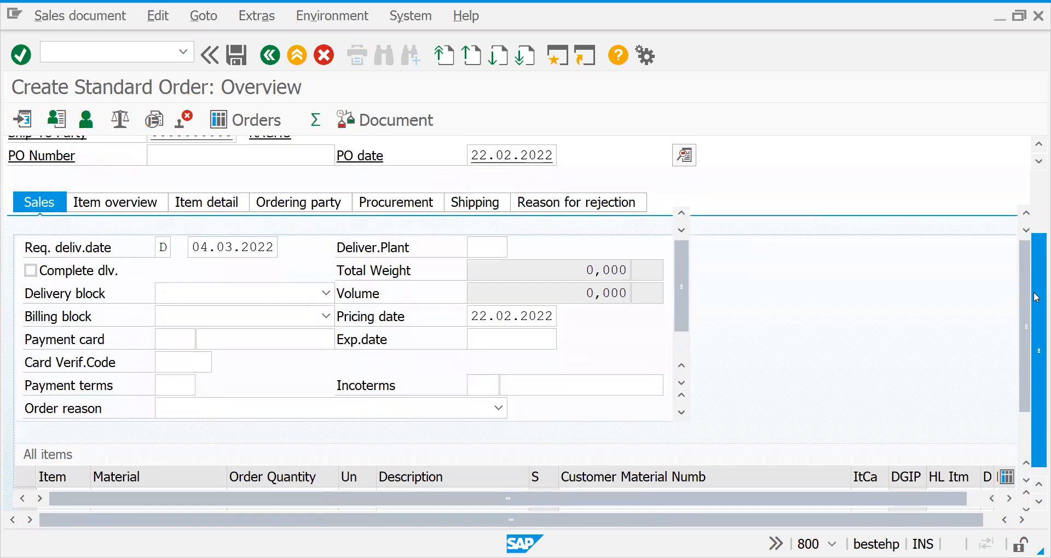
left_click(171, 456)
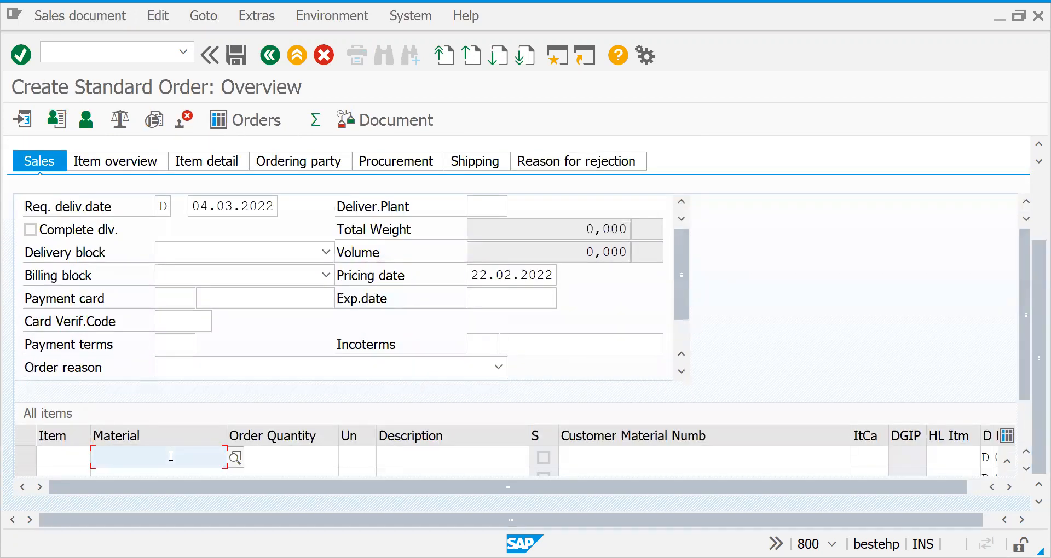
left_click(236, 457)
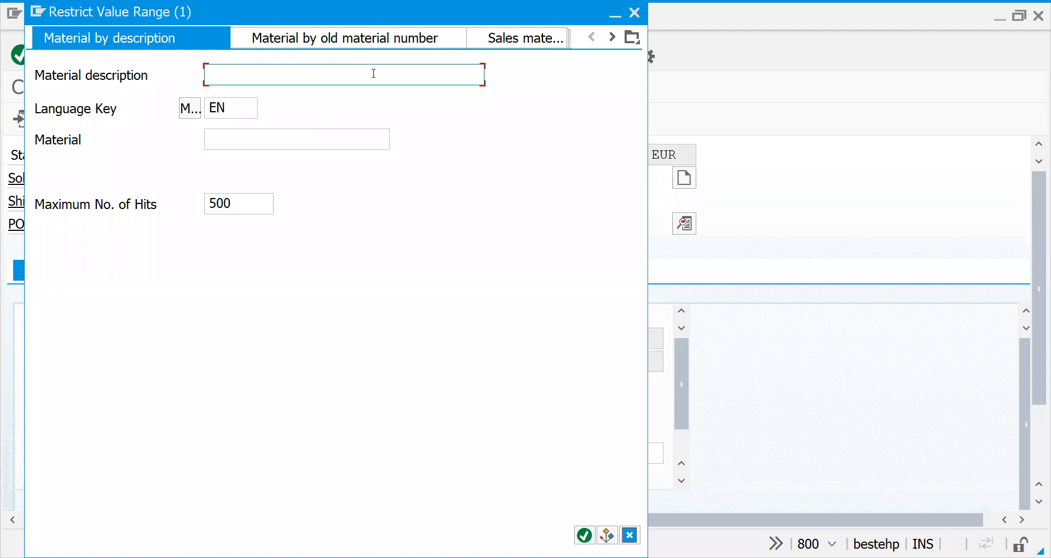
left_click(368, 38)
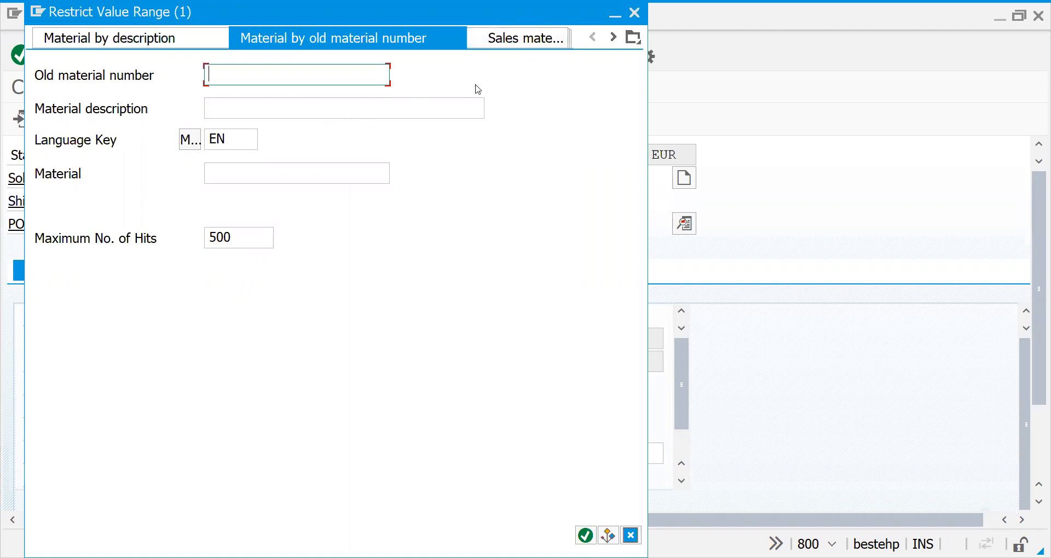
left_click(510, 37)
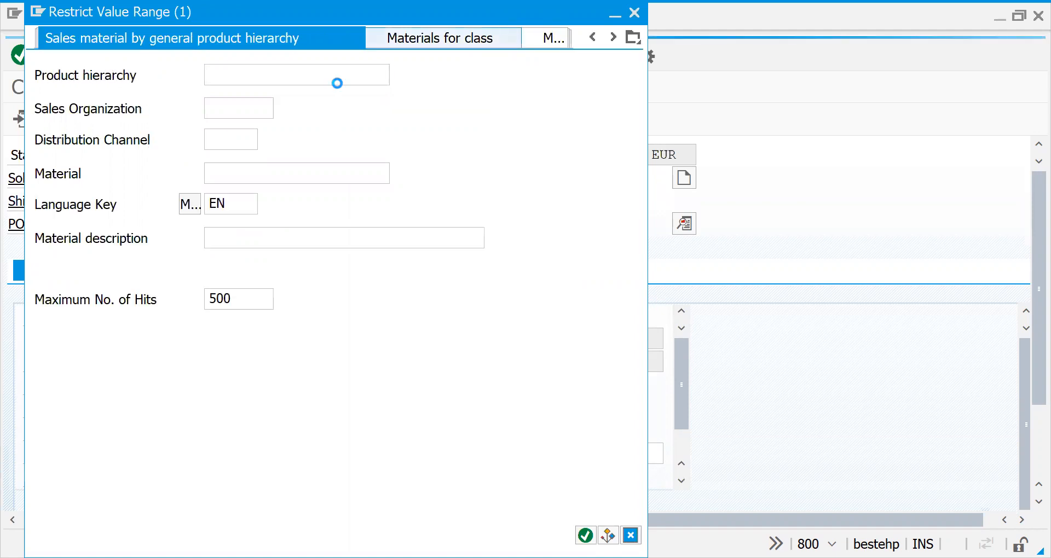
left_click(218, 111)
type("2")
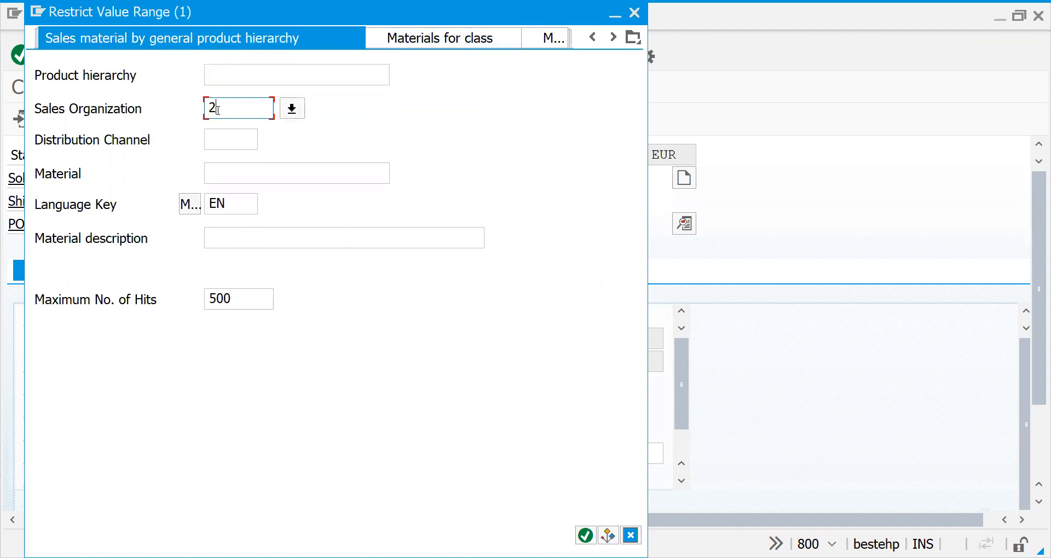
type("727")
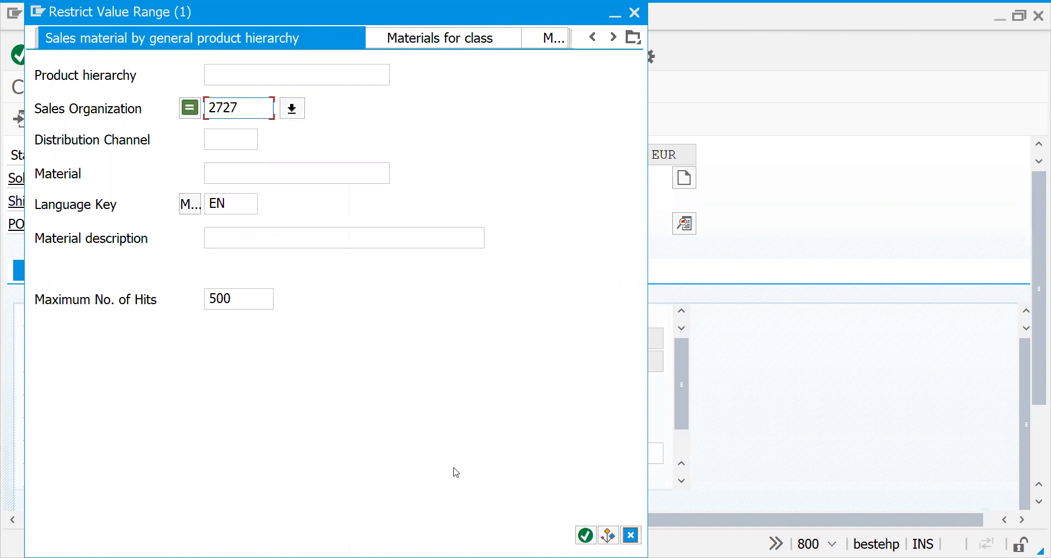
left_click(585, 536)
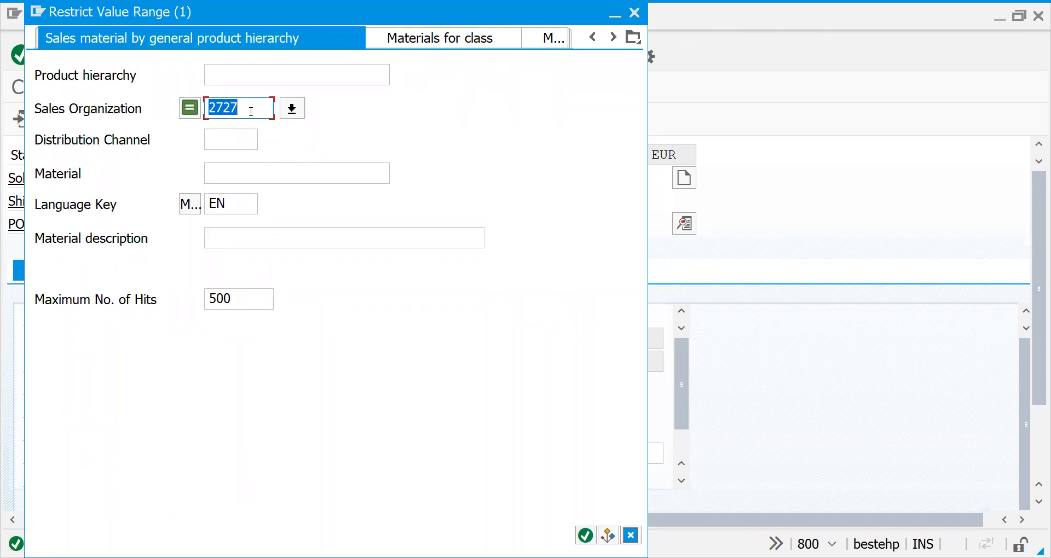
Step: Clear the sales organization restriction and search for materials by distribution channel 27 instead
left_click(251, 112)
key("BackSpace")
key("BackSpace")
key("BackSpace")
key("BackSpace")
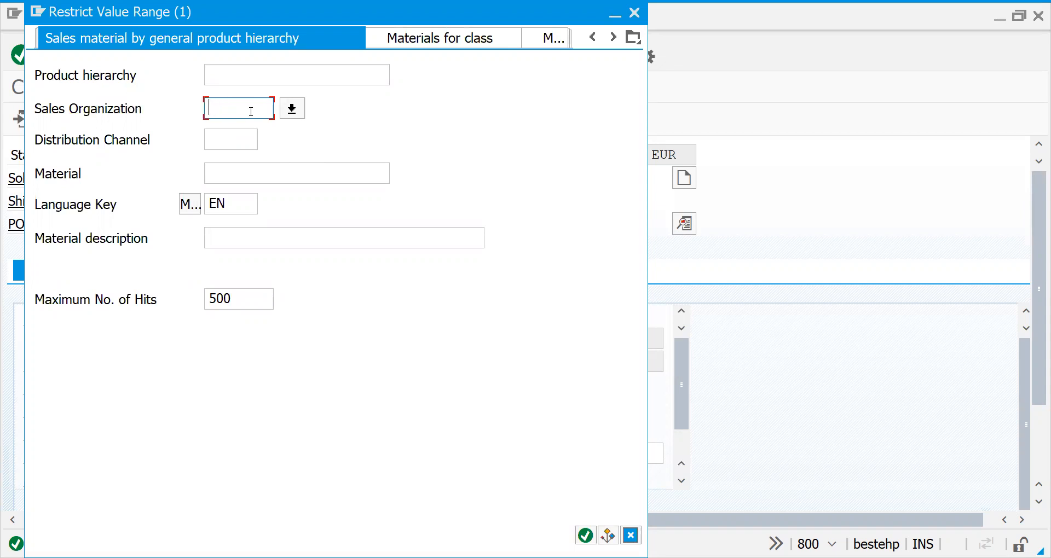
left_click(240, 138)
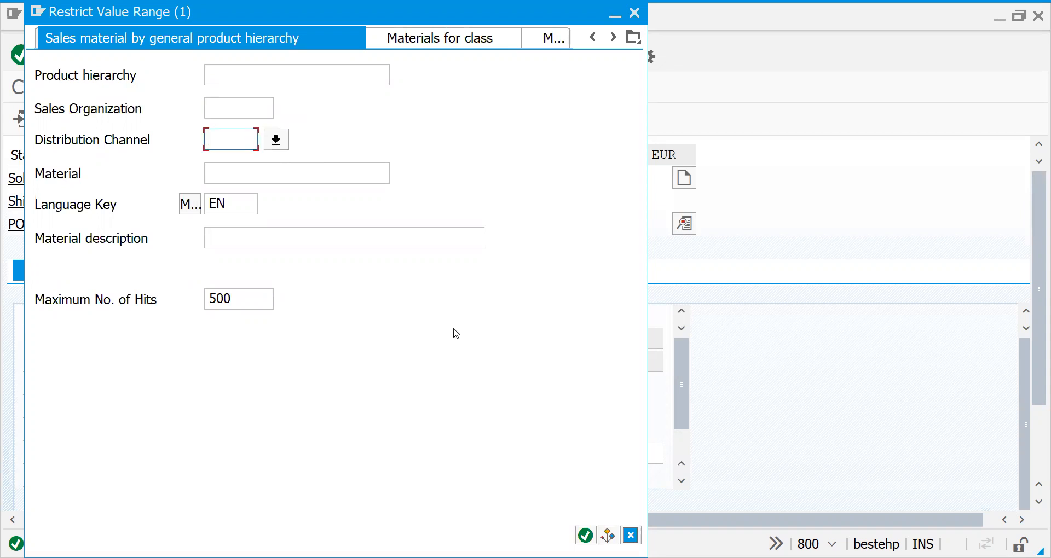
type("27")
left_click(586, 536)
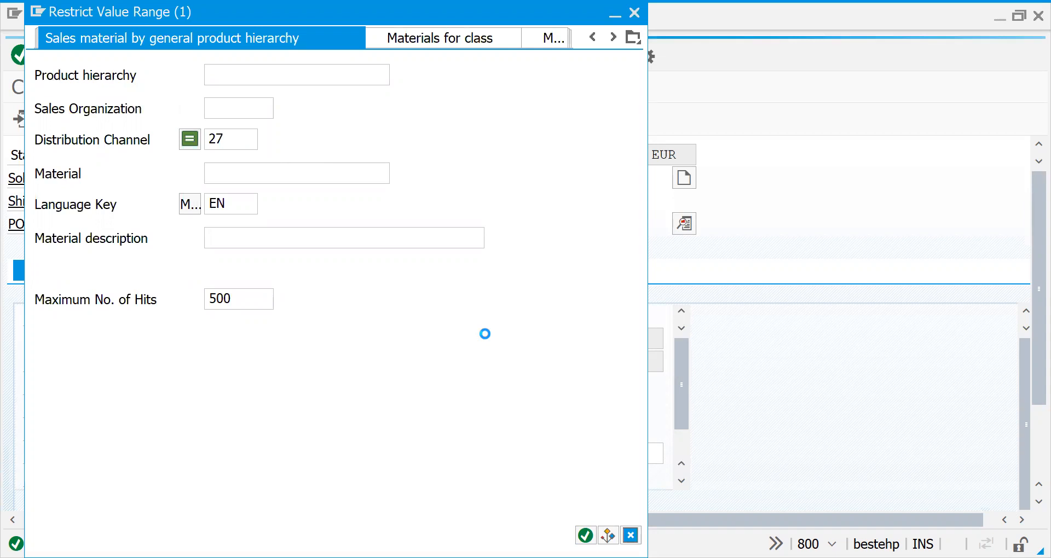
left_click(441, 40)
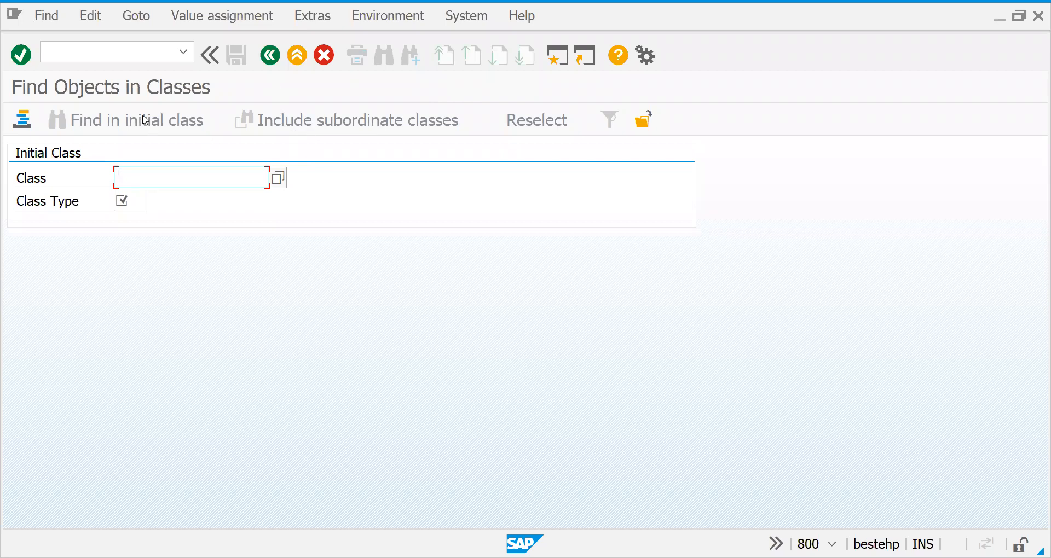
left_click(19, 127)
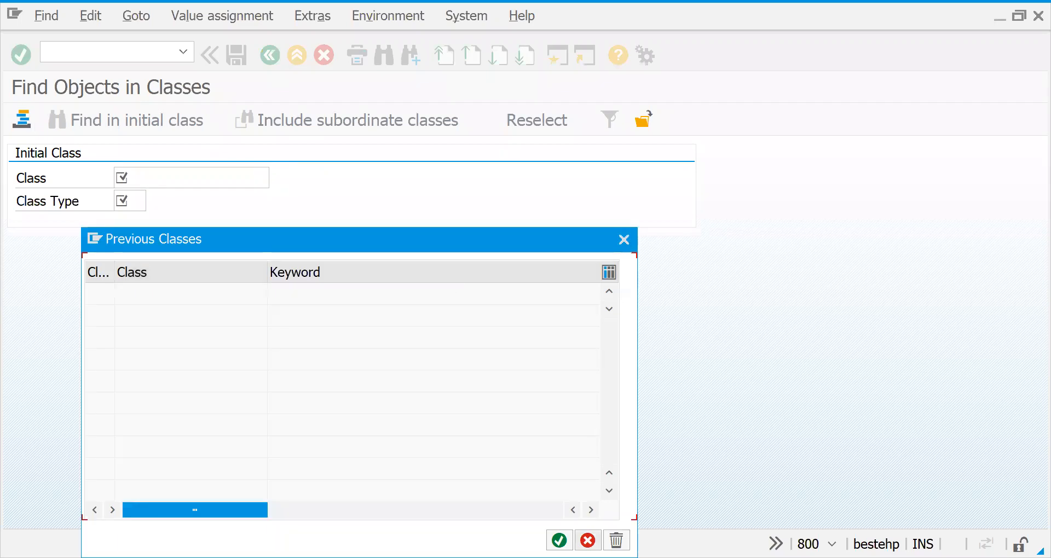
left_click(324, 55)
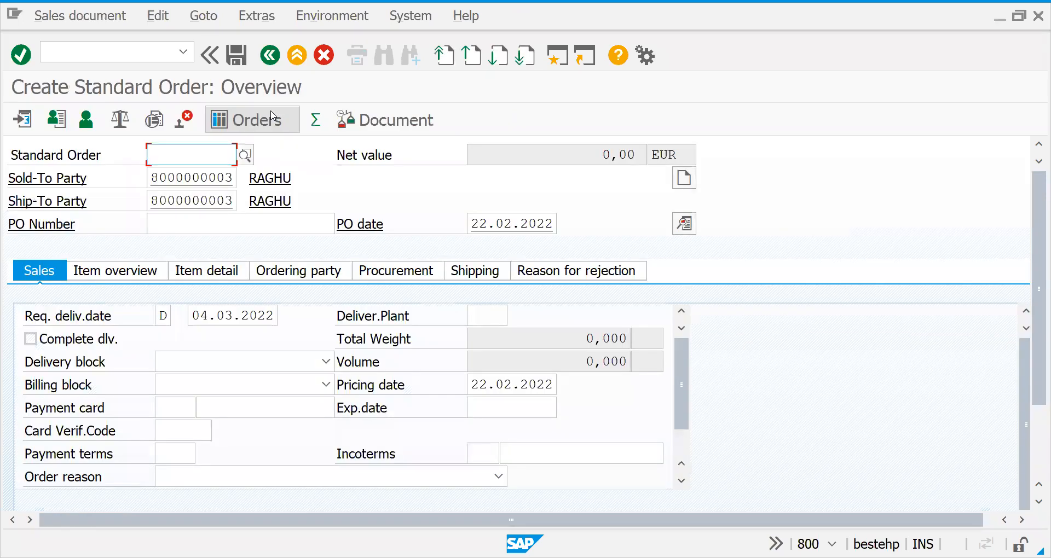
Step: Leave the order for transaction mm02 and try to open material 28260 for changing
left_click(68, 48)
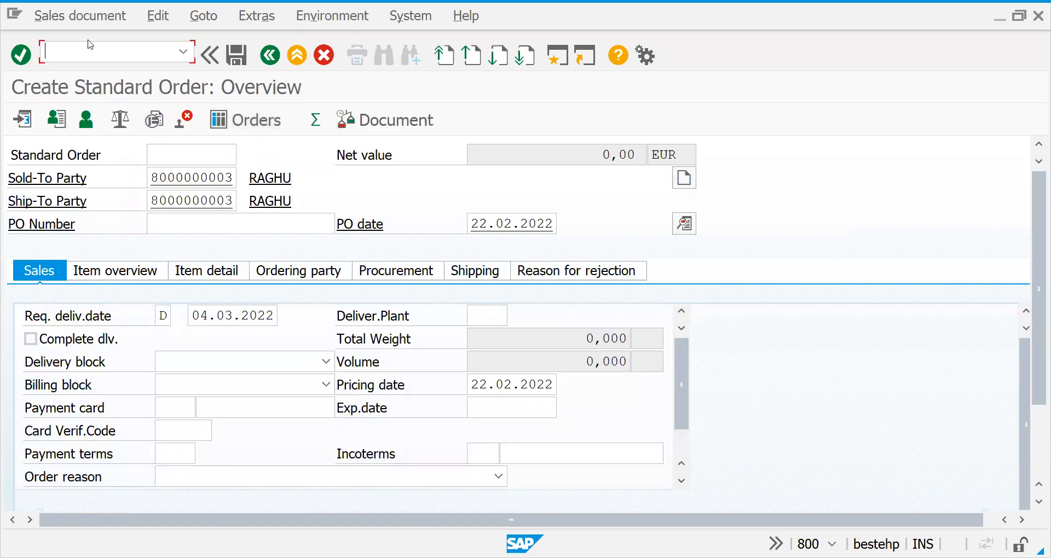
key("alt+Tab")
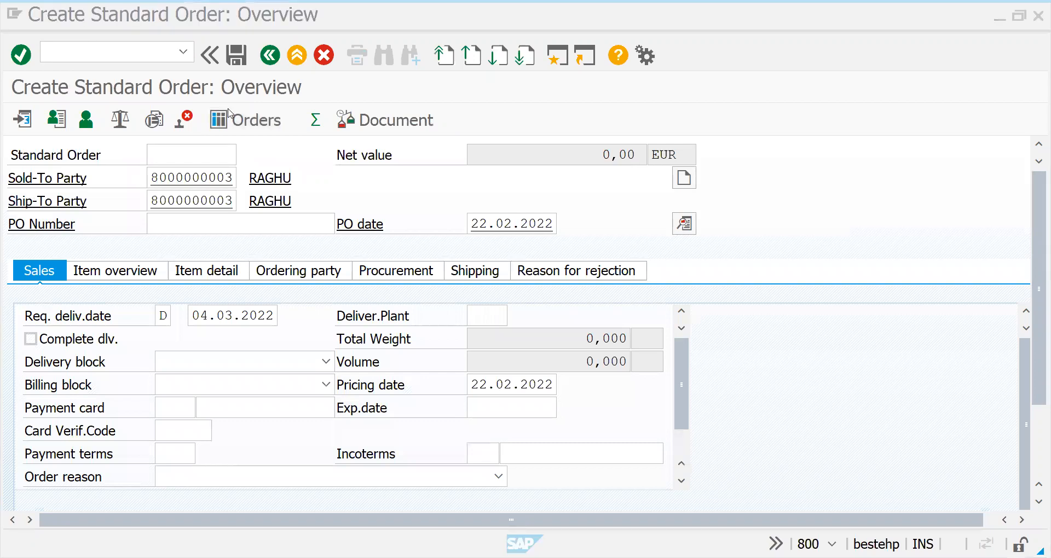
left_click(85, 57)
type("/nmm02")
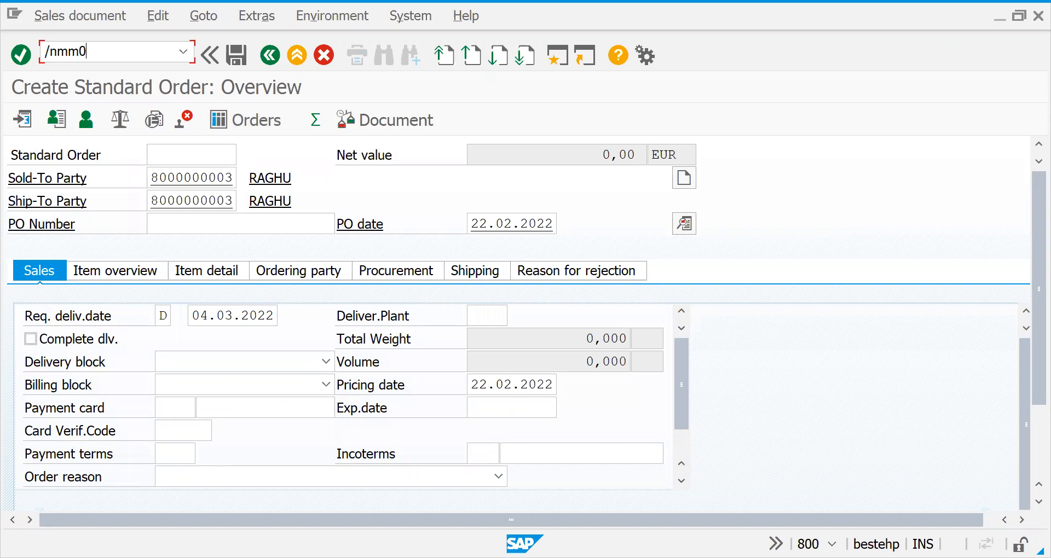
key("Return")
key("Down")
key("Return")
key("Return")
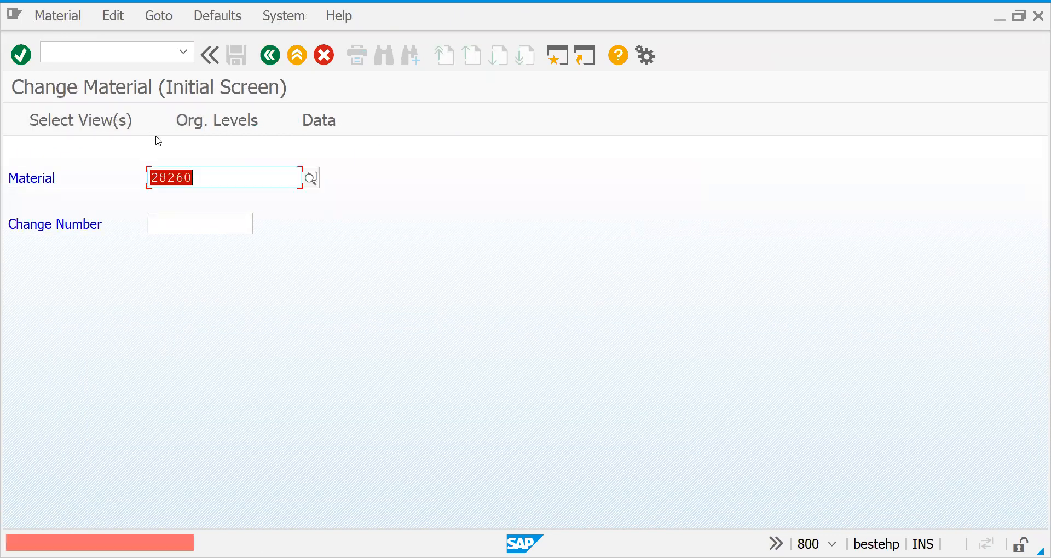
Step: Start transaction se16 and open the selection screen for table MVKE
left_click(92, 46)
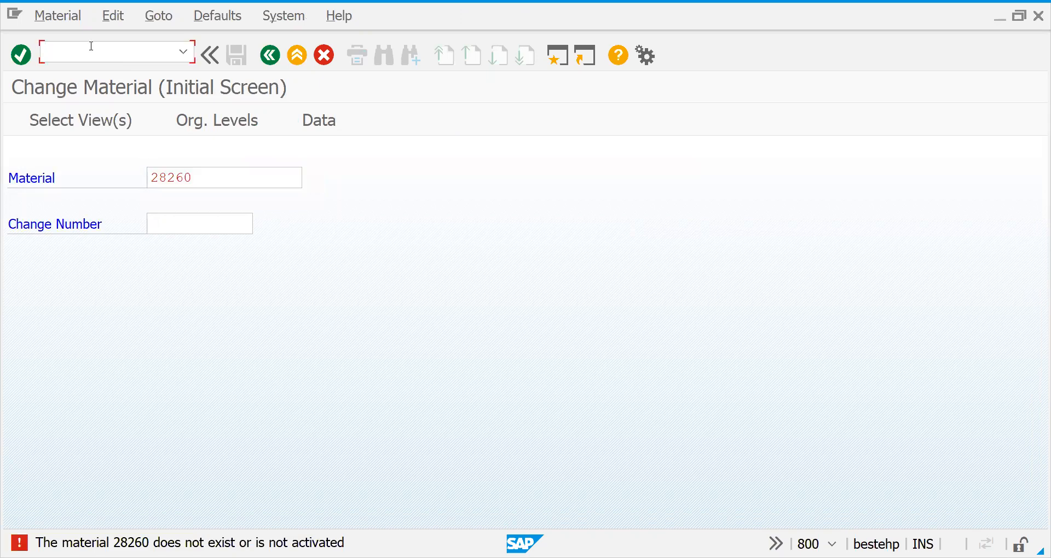
type("/nse16")
key("Return")
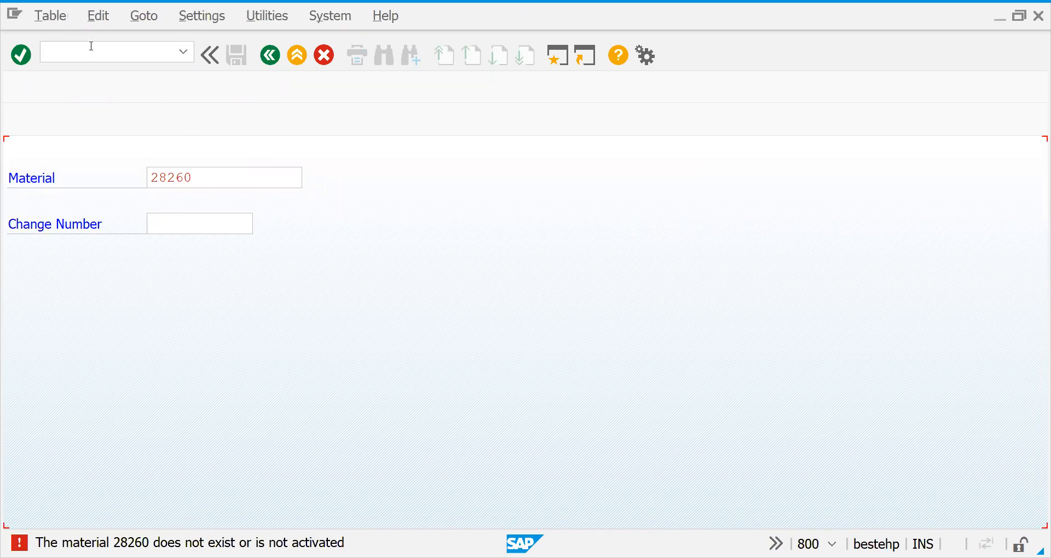
type("m")
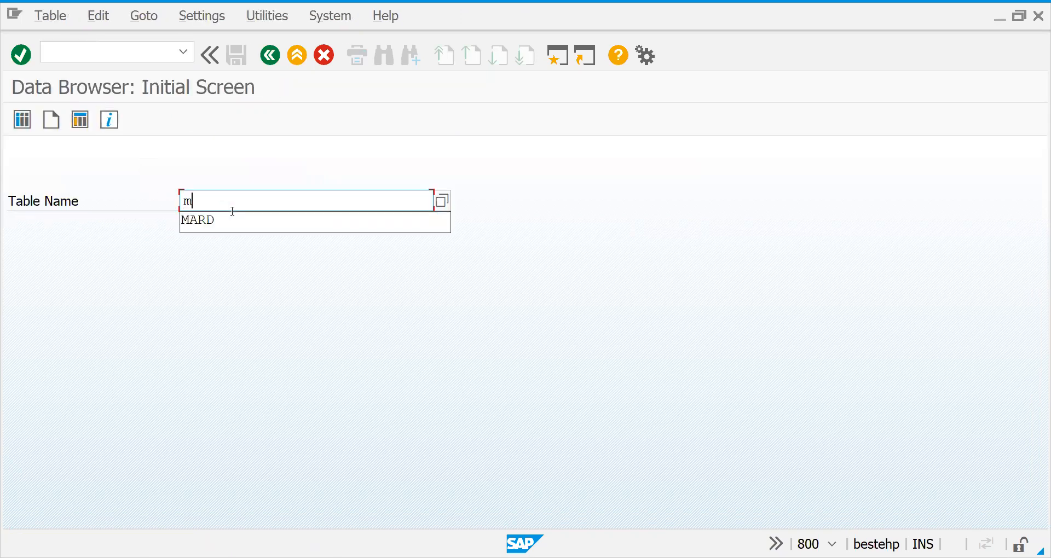
key("BackSpace")
type("mvke")
key("Return")
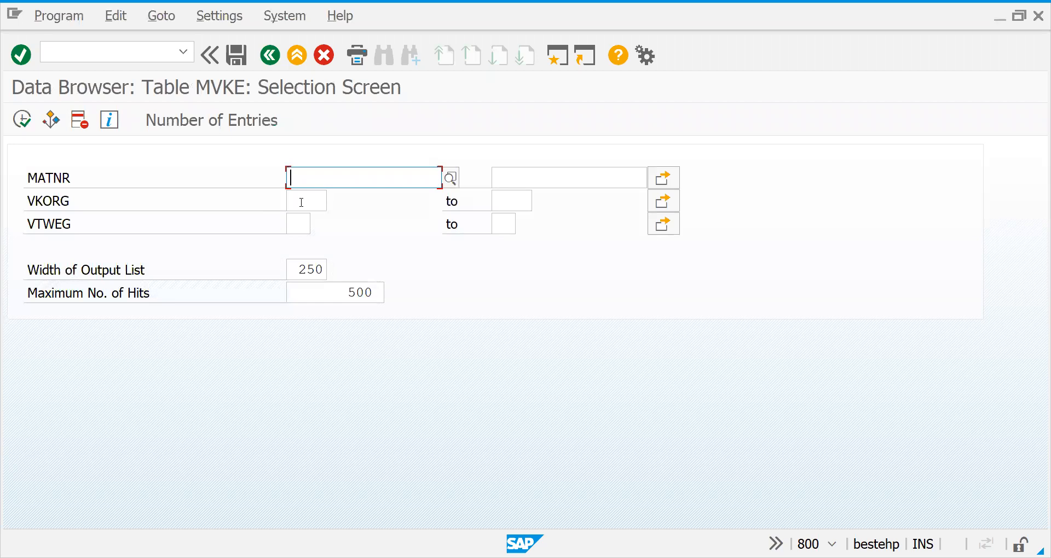
Step: List the MVKE table entries for sales organization (VKORG) 2727
left_click(301, 203)
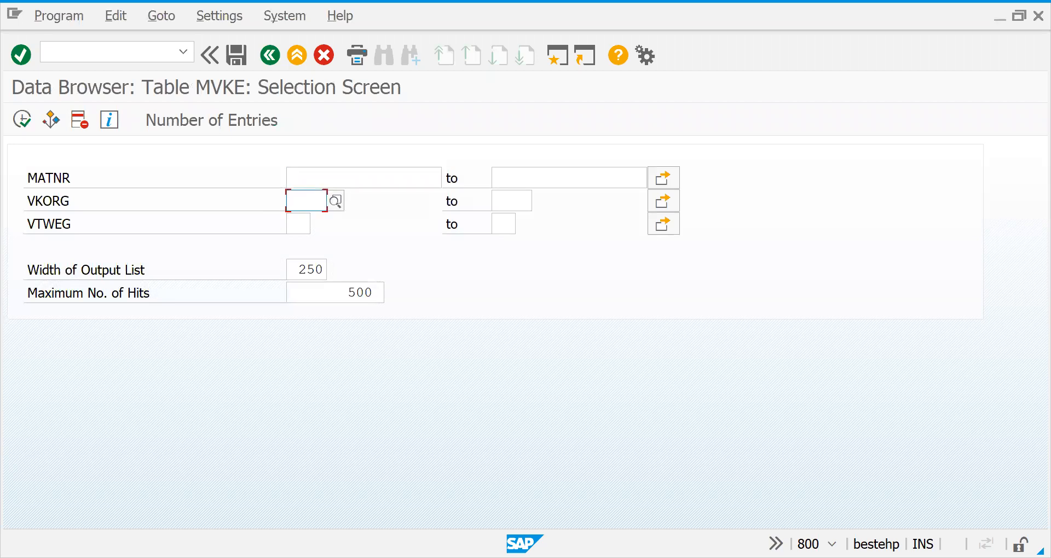
type("2727")
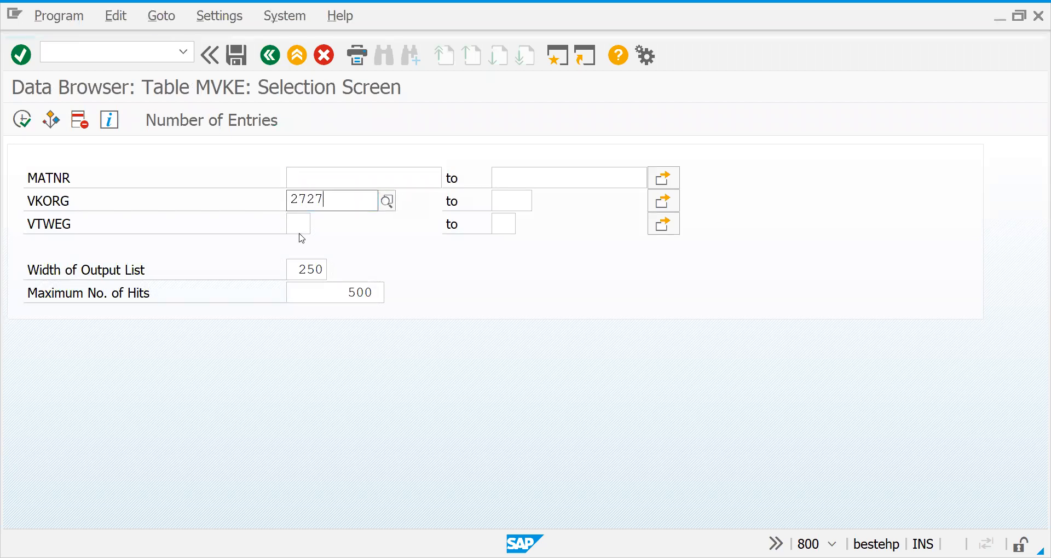
left_click(301, 241)
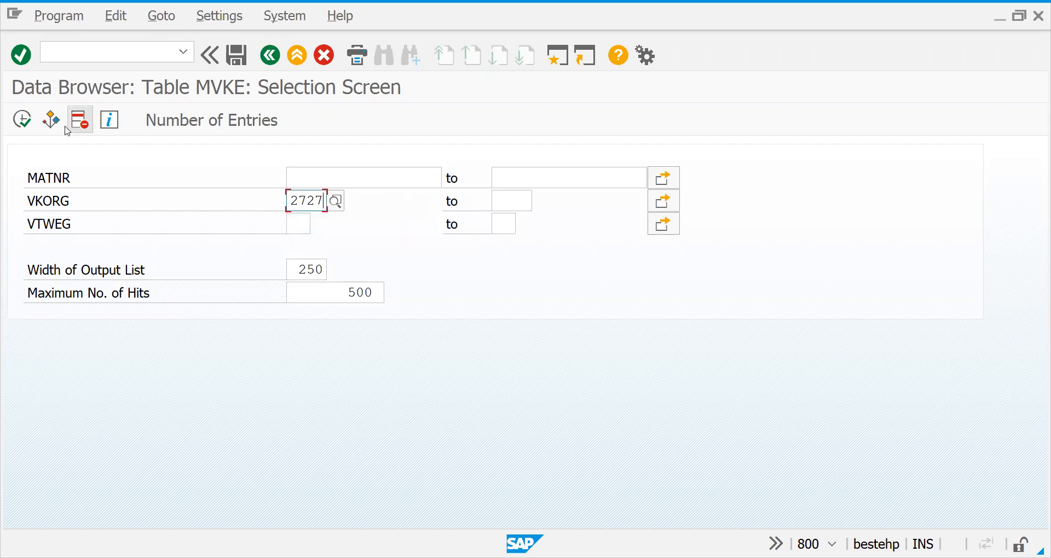
left_click(22, 120)
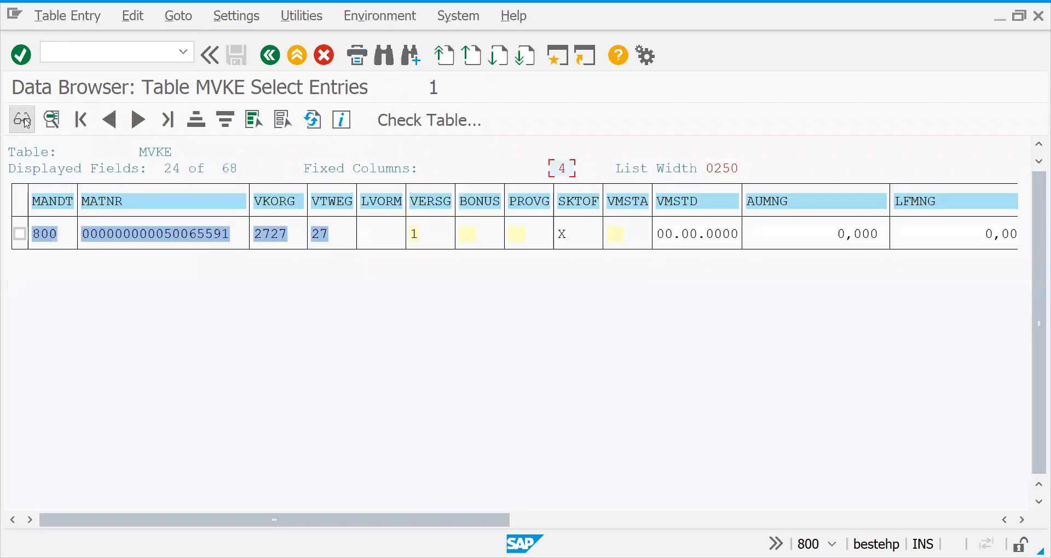
Step: Copy material number 50065591, without its leading zeros, from the MVKE entry
left_click(188, 241)
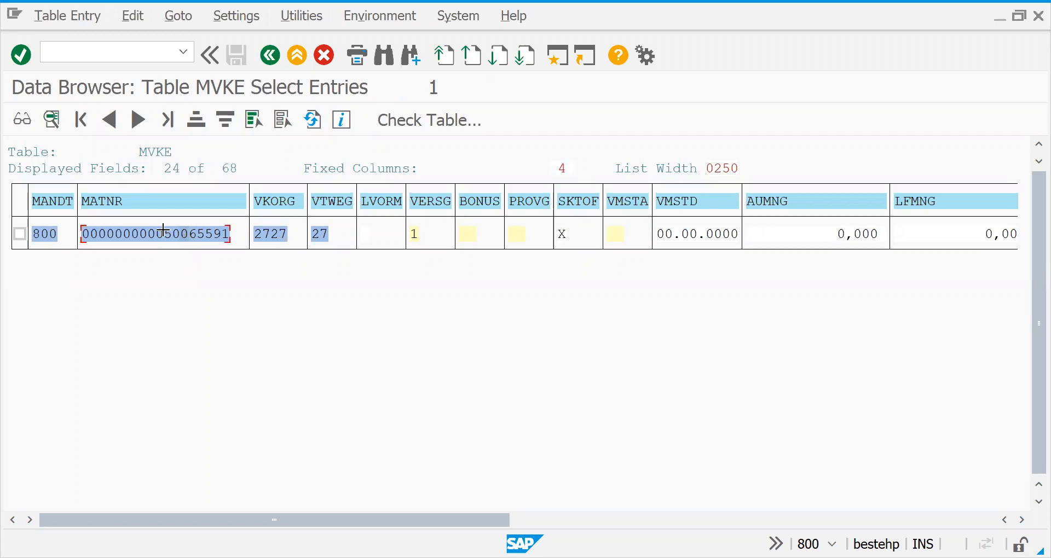
key("ctrl+y")
left_click_drag(163, 234, 234, 234)
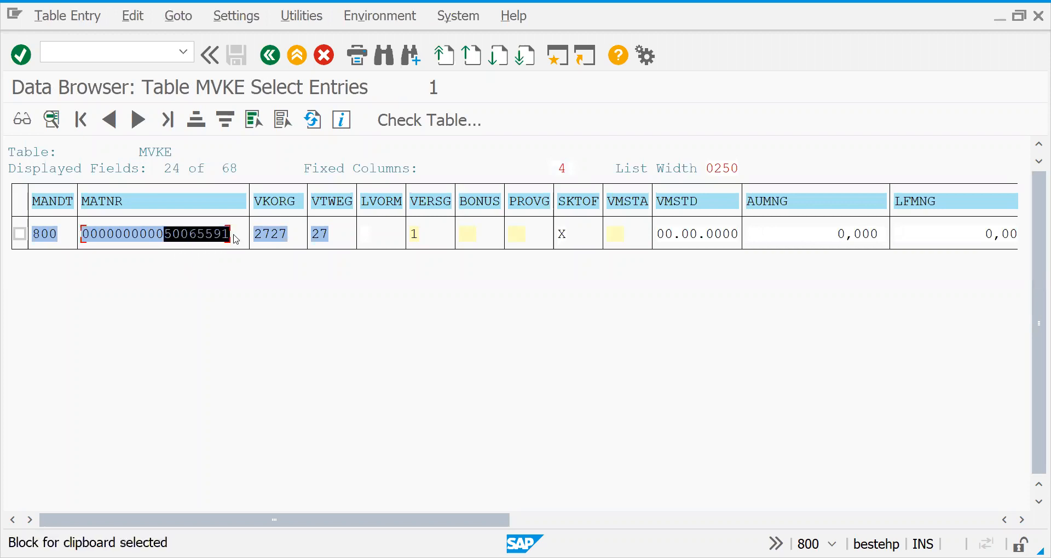
key("ctrl+c")
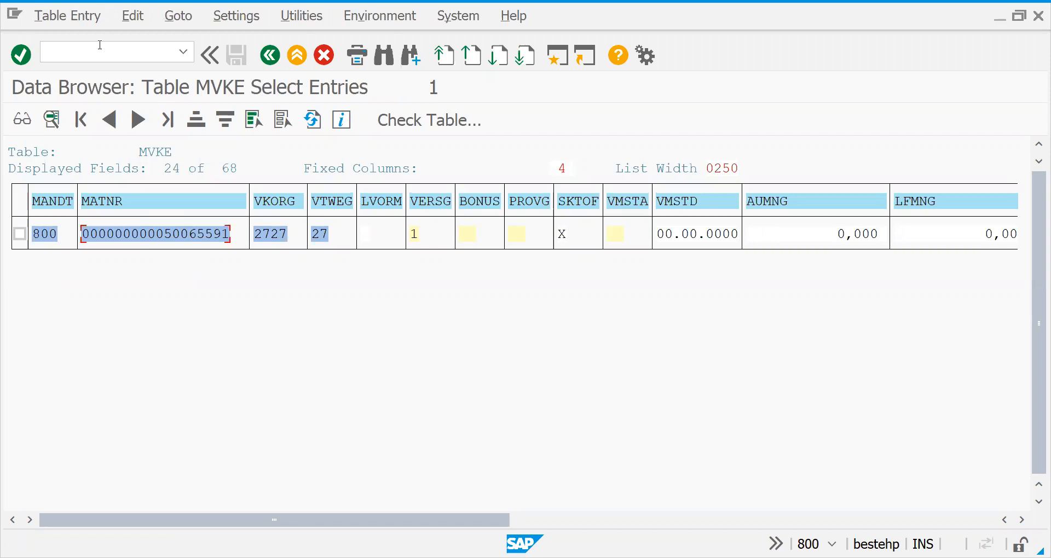
Step: Start a new OR order in transaction va01 for sales area 2727/29/27 and enter the customer's number as sold-to party
type("/nva01")
key("Return")
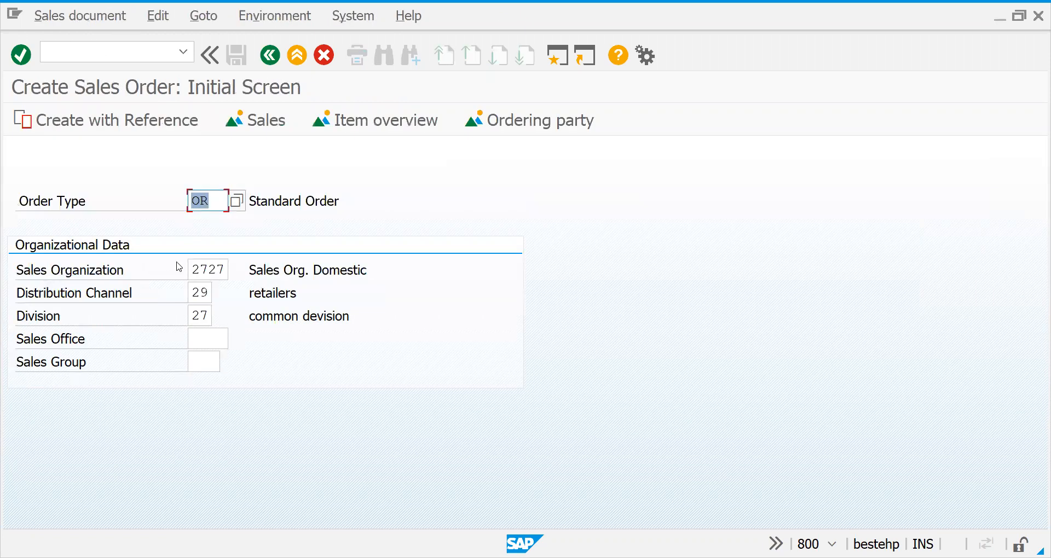
key("Return")
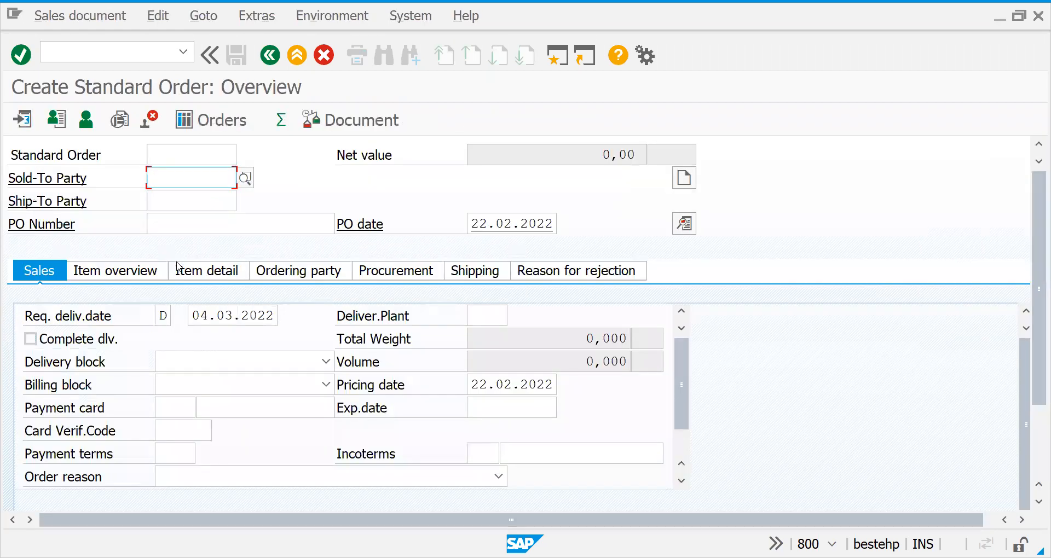
key("BackSpace")
key("Return")
key("Return")
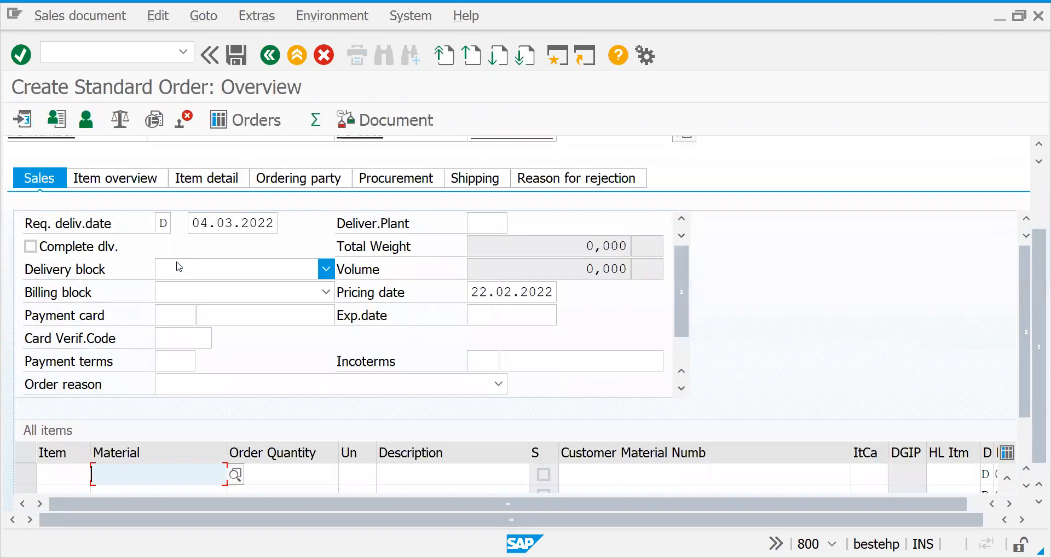
Step: Try to add material 50065591 with order quantity 1 as the first item, and check the order's sales area
key("ctrl+v")
key("Tab")
type("1")
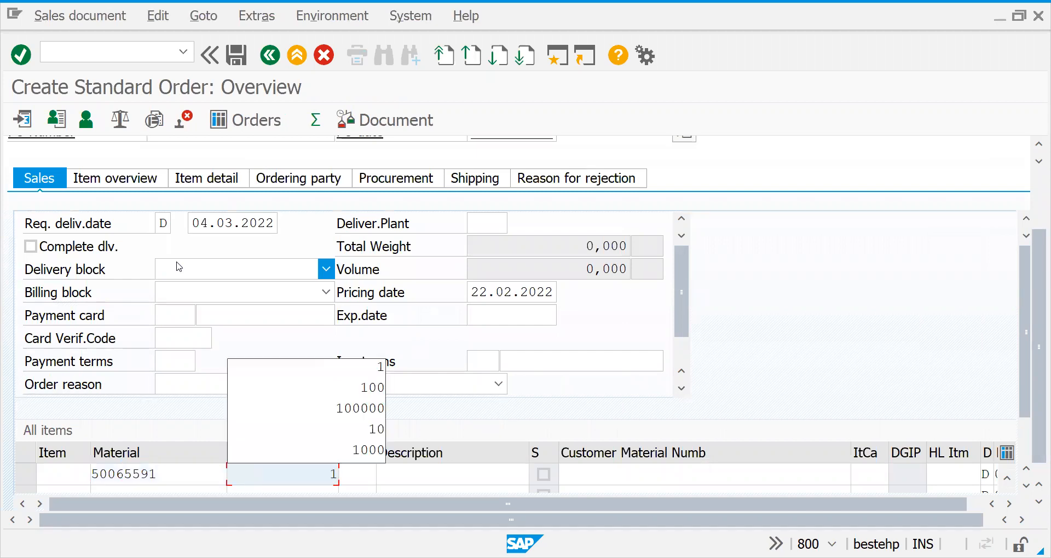
key("Return")
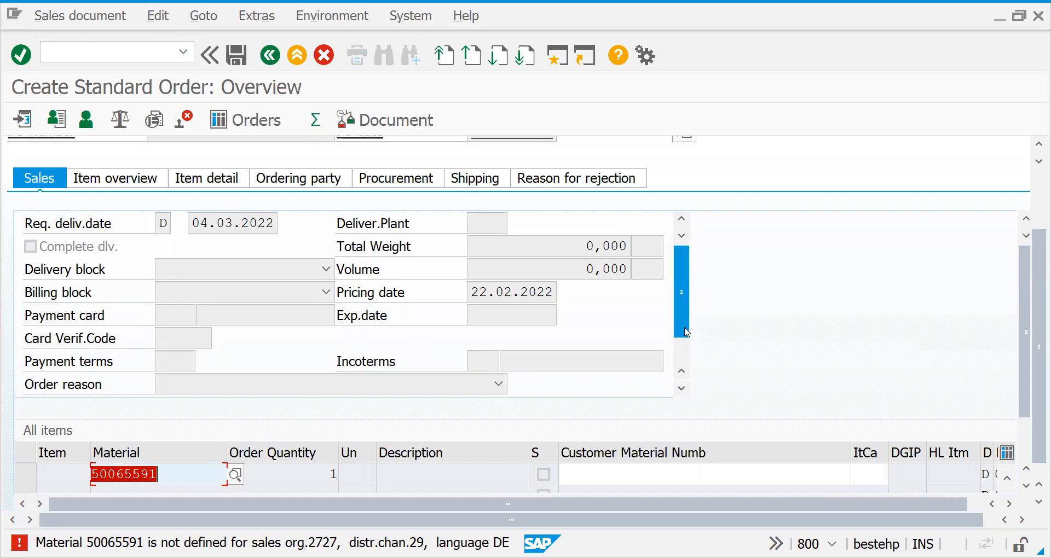
scroll(685, 323, "down", 2)
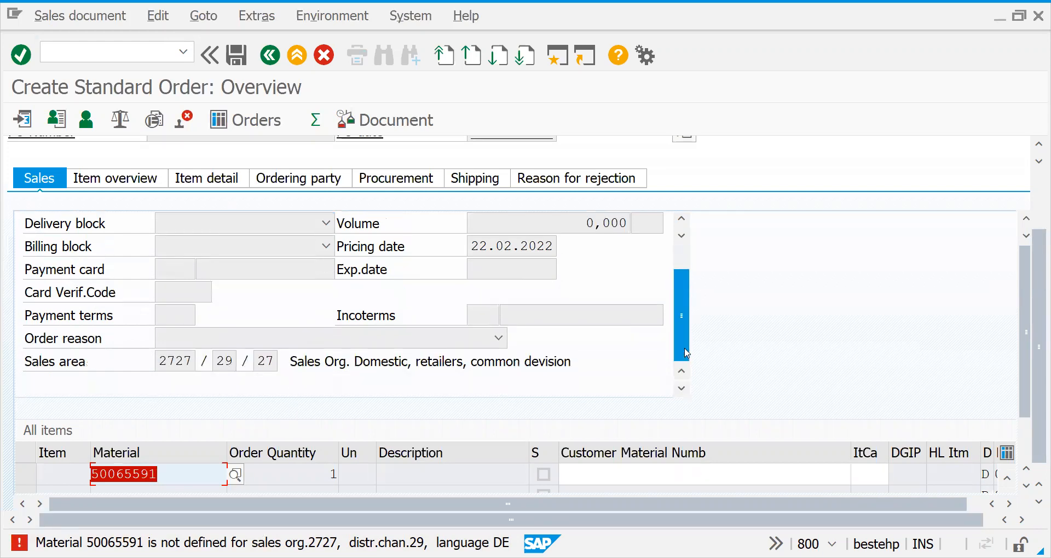
double_click(224, 363)
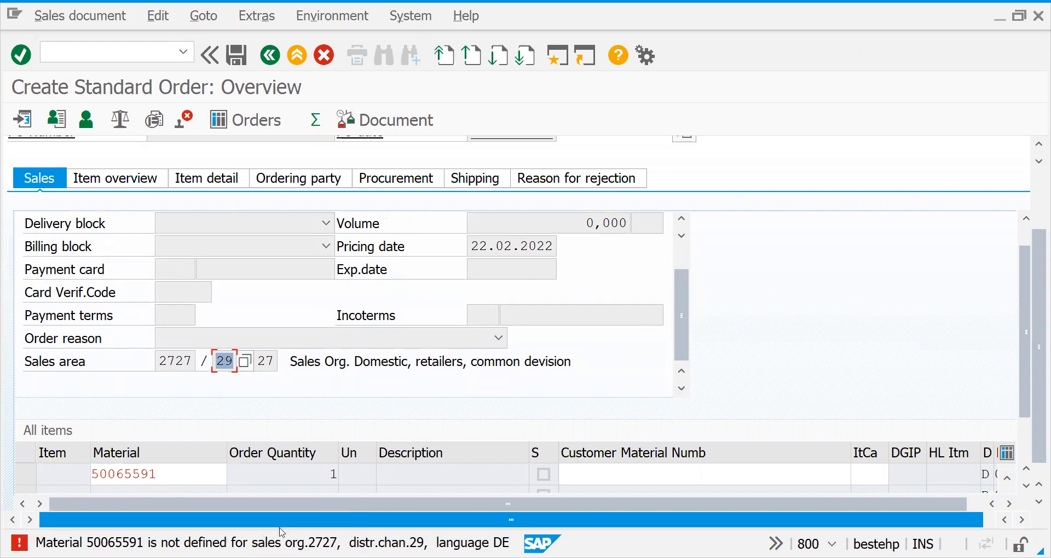
left_click(184, 480)
left_click(81, 55)
type("/nmm0")
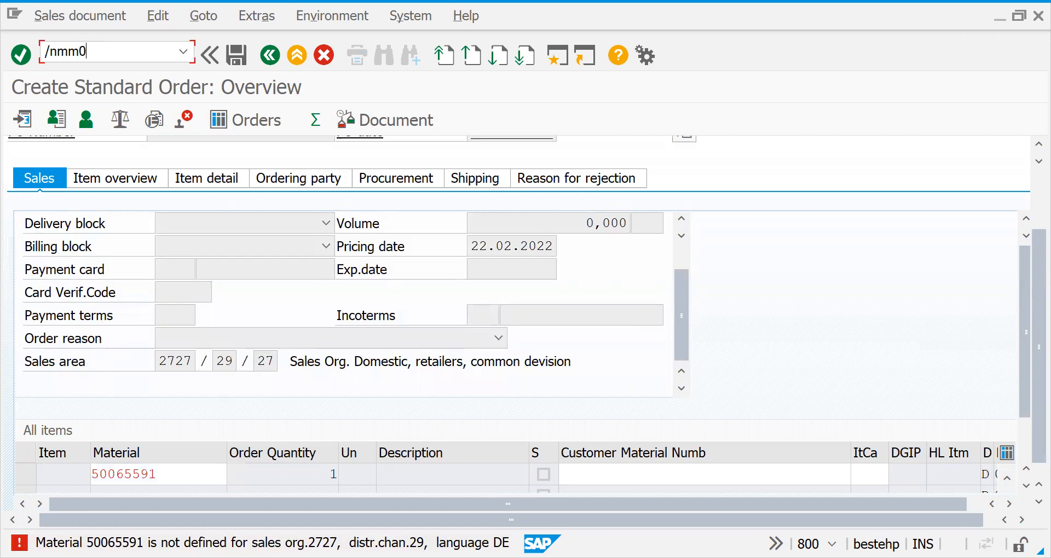
type("1")
key("BackSpace")
type("2")
key("Return")
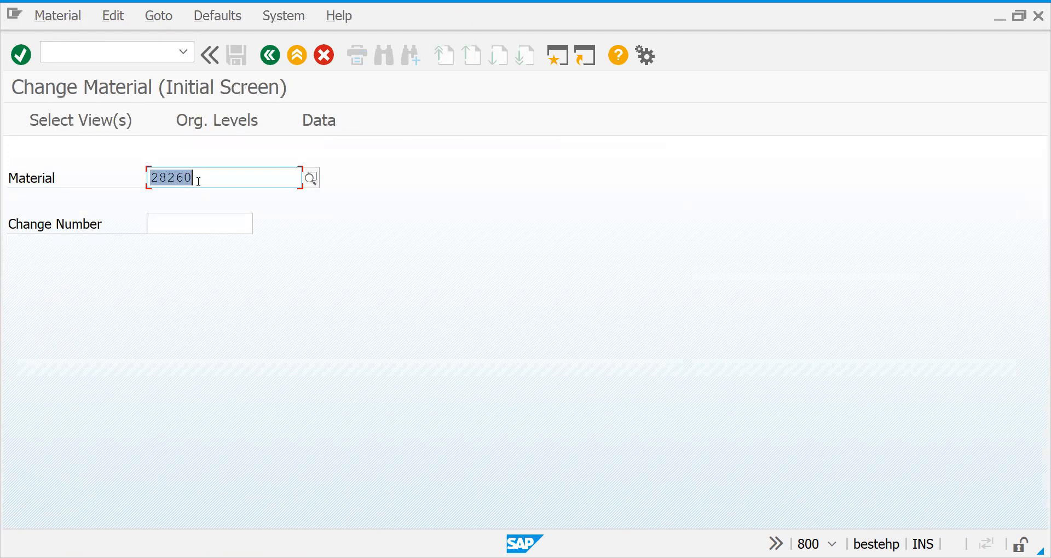
key("ctrl+v")
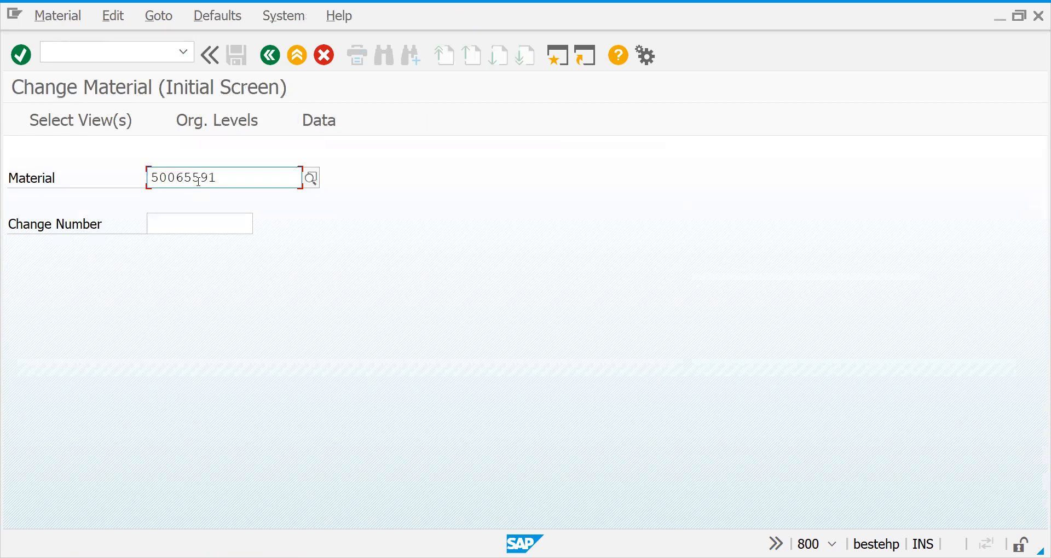
Step: Open the create material transaction mm01 and set the industry sector to 1 Retail
left_click(84, 51)
type("/nmm02")
key("Return")
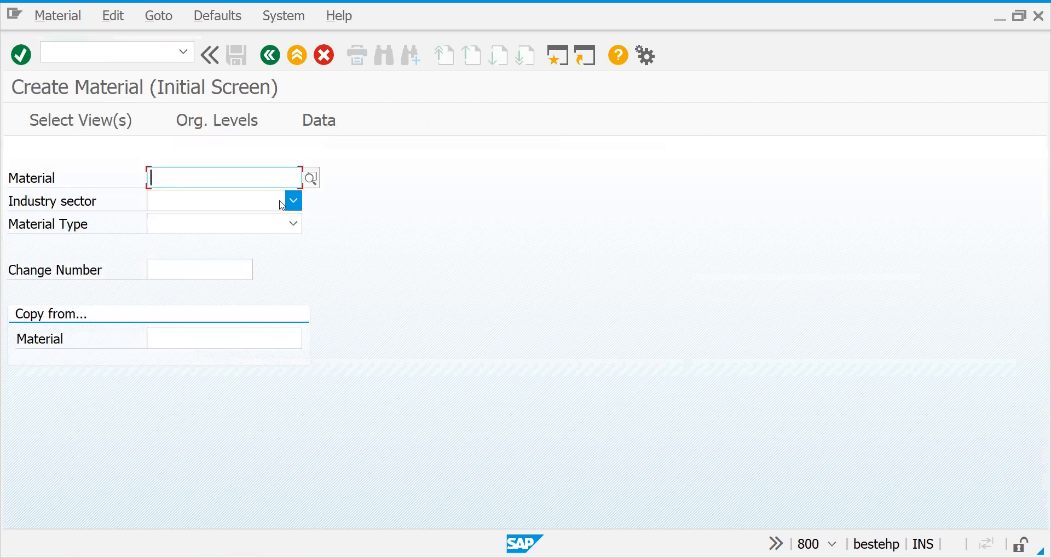
left_click(282, 206)
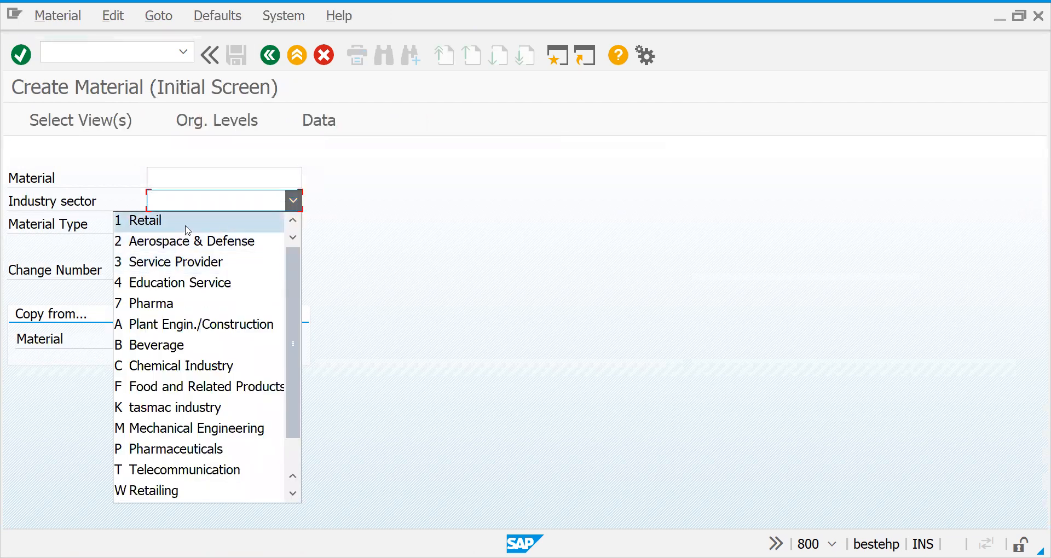
left_click(188, 229)
Step: Set the material type to HAWA Trading goods
left_click(293, 224)
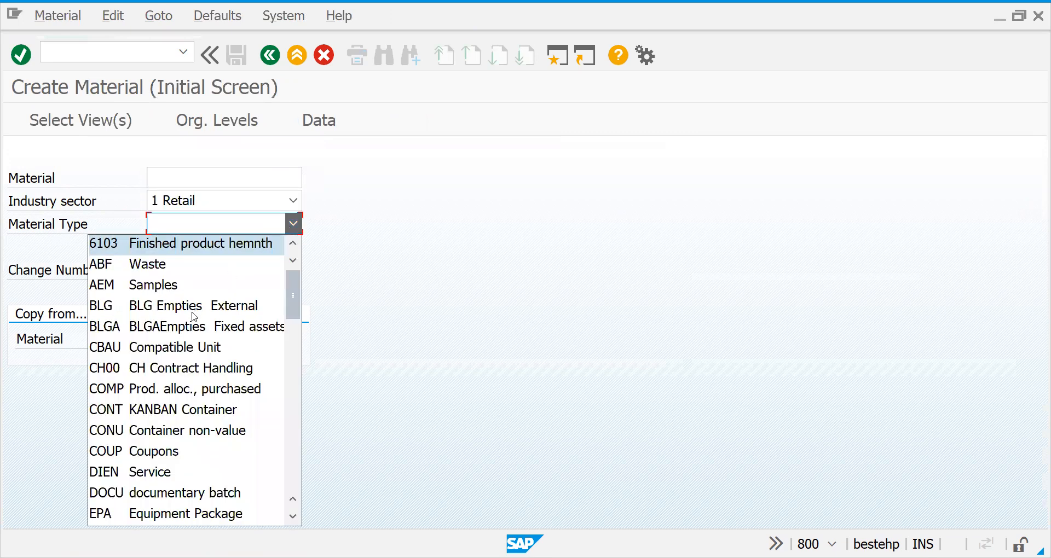
scroll(195, 307, "down", 8)
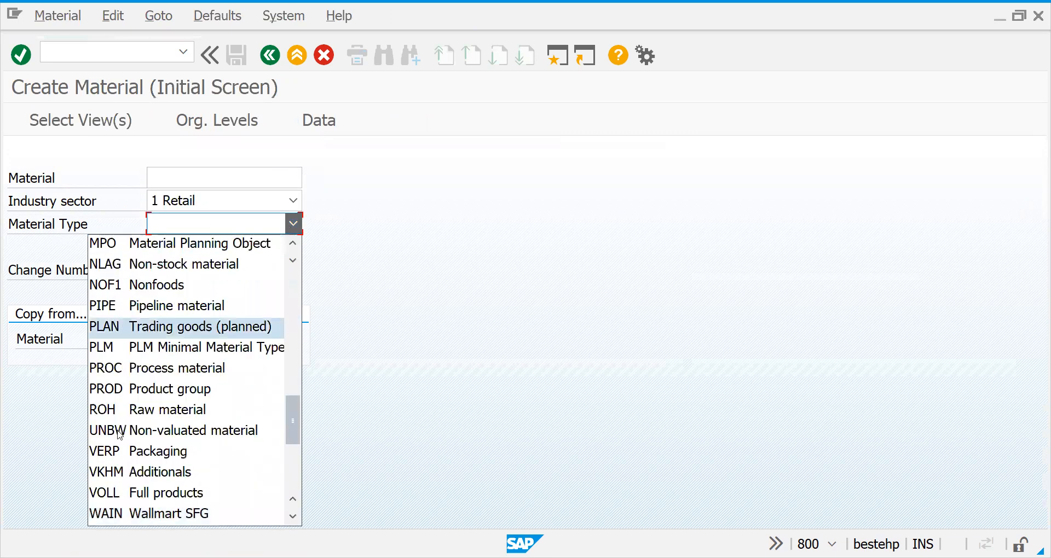
scroll(167, 415, "up", 5)
scroll(167, 415, "down", 5)
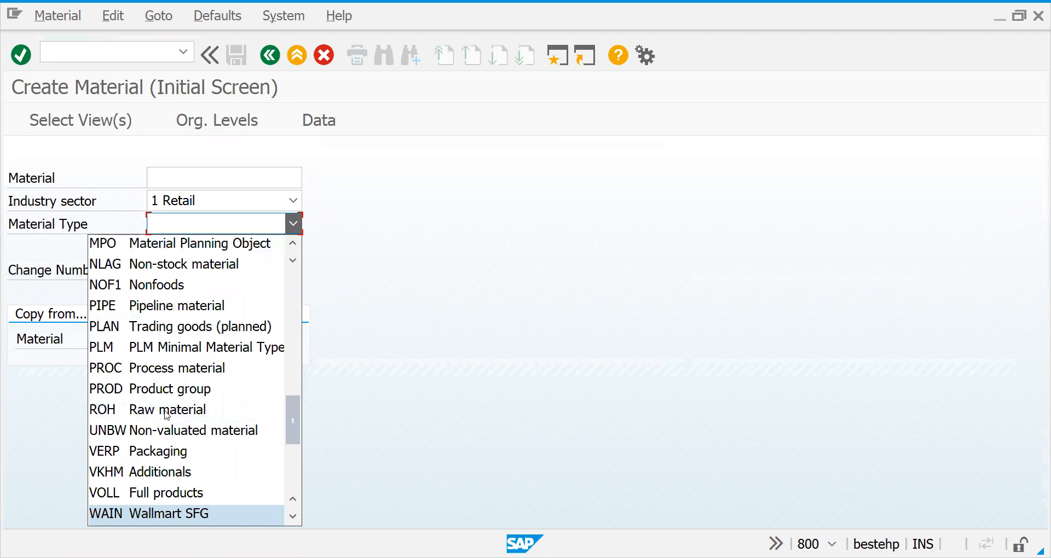
left_click_drag(296, 441, 296, 457)
scroll(297, 457, "up", 7)
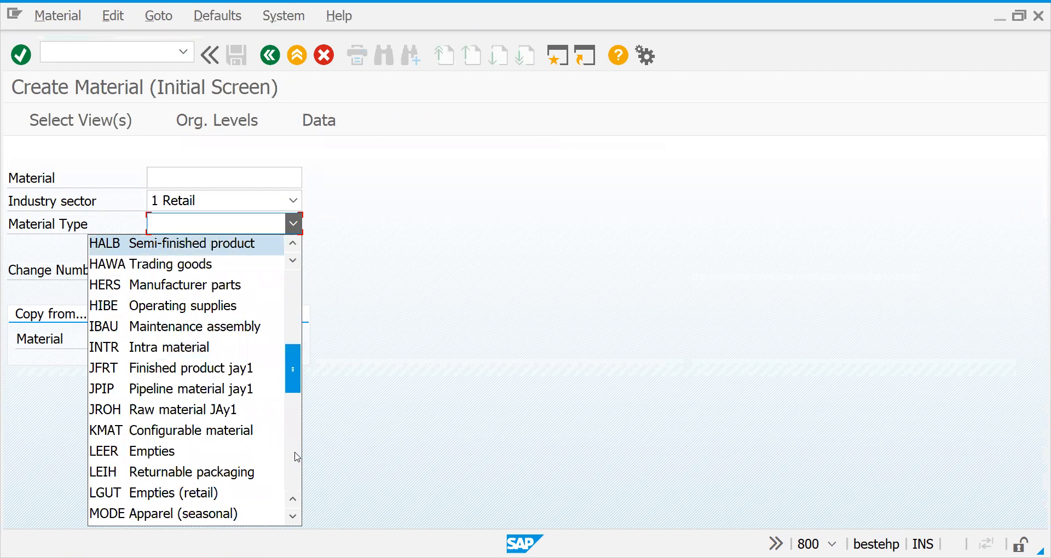
left_click(196, 266)
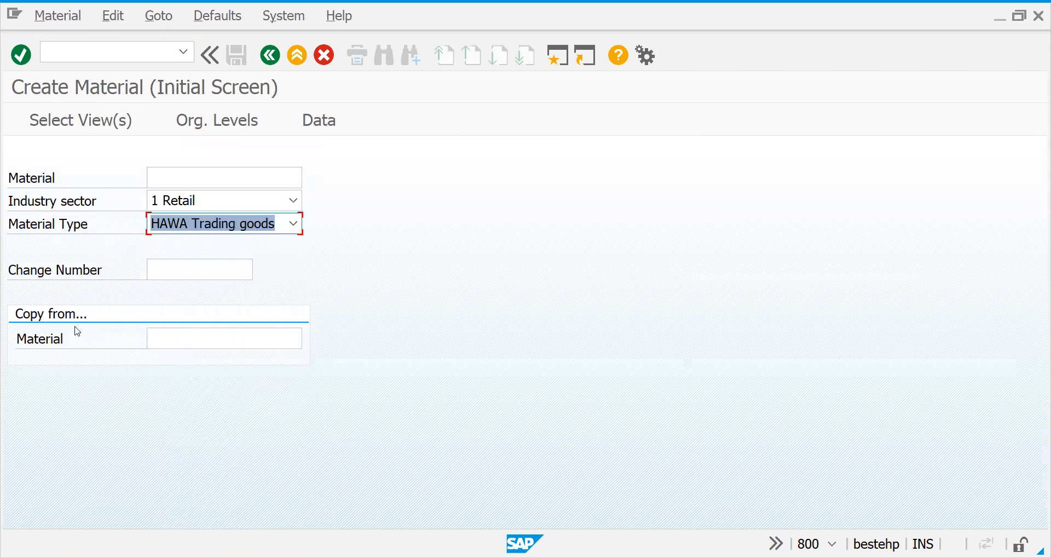
Step: Enter 50065591 as both the material and the copy-from material, and accept the preselected views
left_click(190, 345)
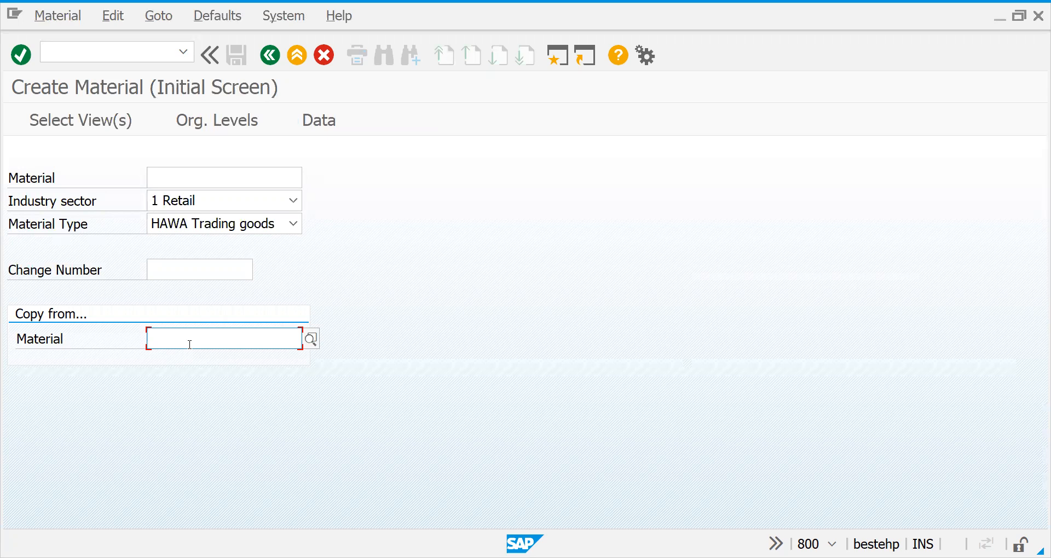
key("ctrl+v")
left_click(182, 179)
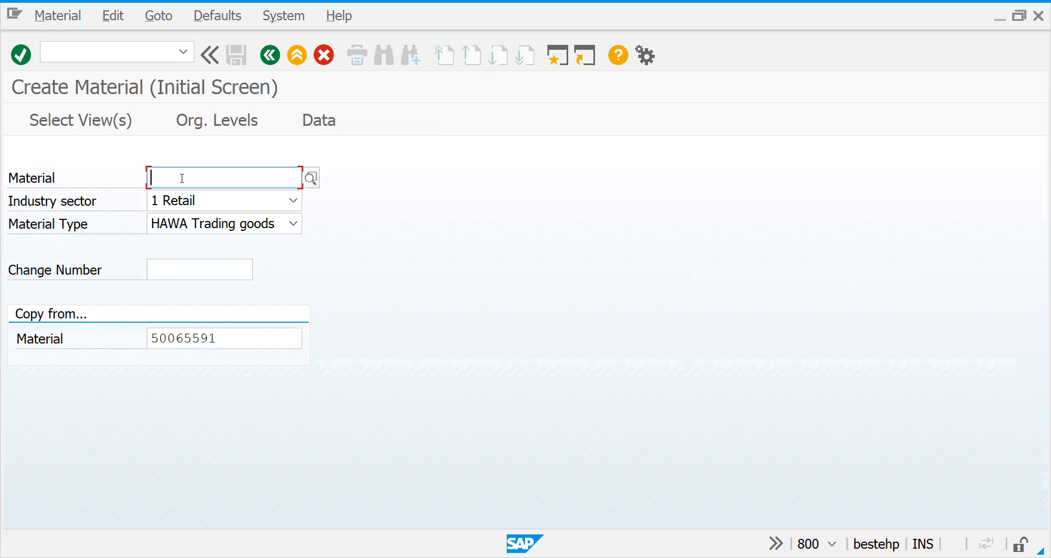
key("ctrl+v")
key("Return")
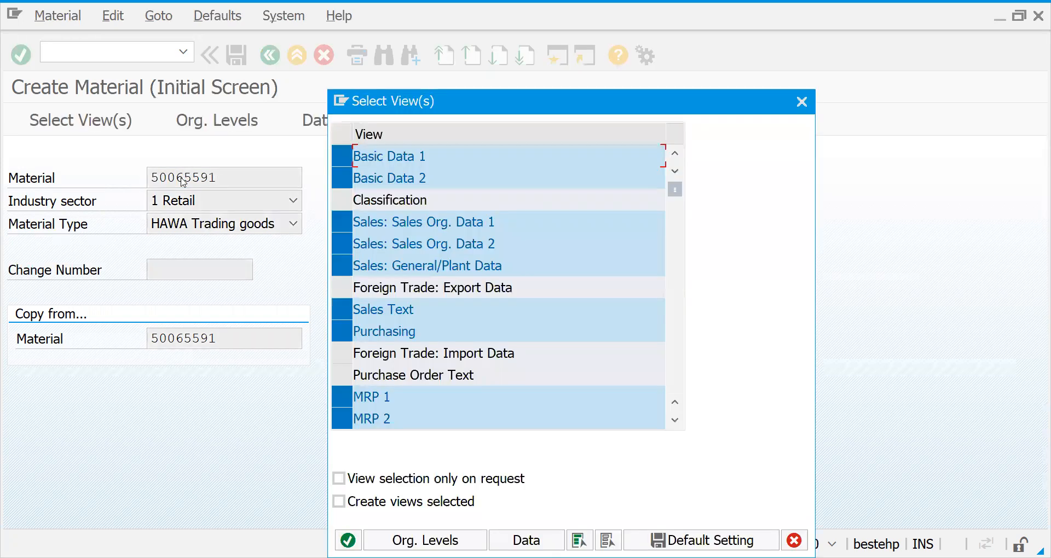
key("Return")
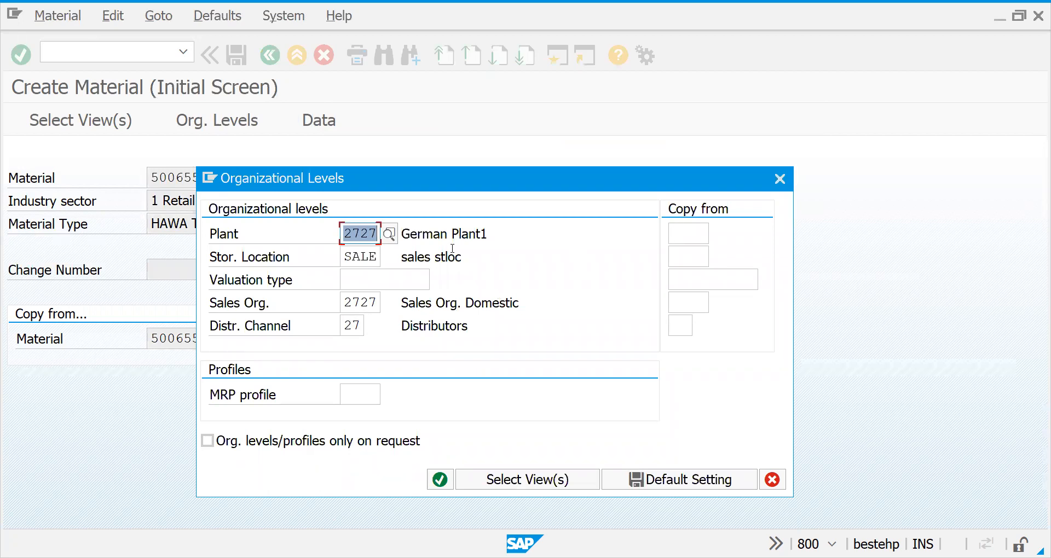
Step: Enter plant 2727 and storage location SALE as the copy-from organizational levels
key("Return")
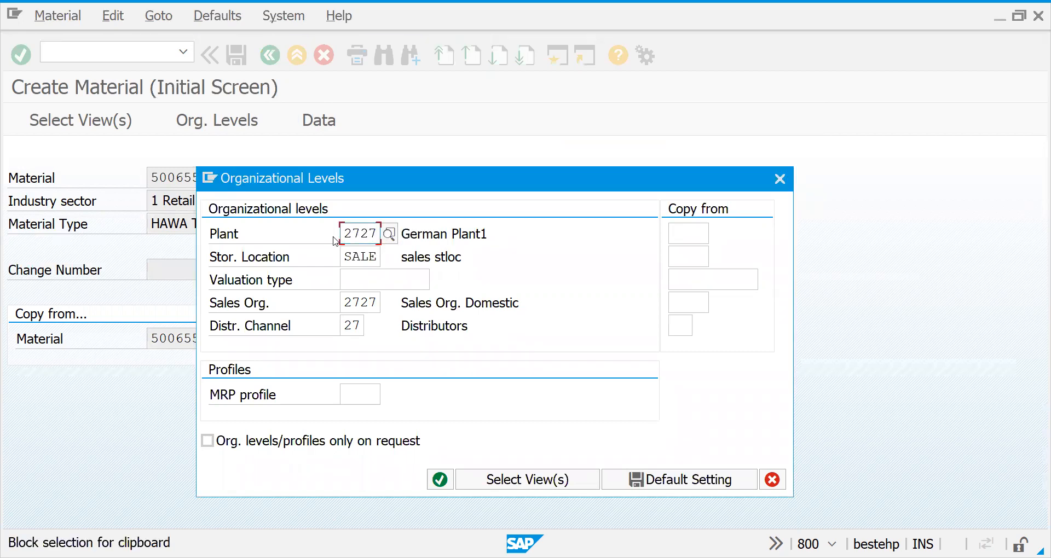
double_click(348, 232)
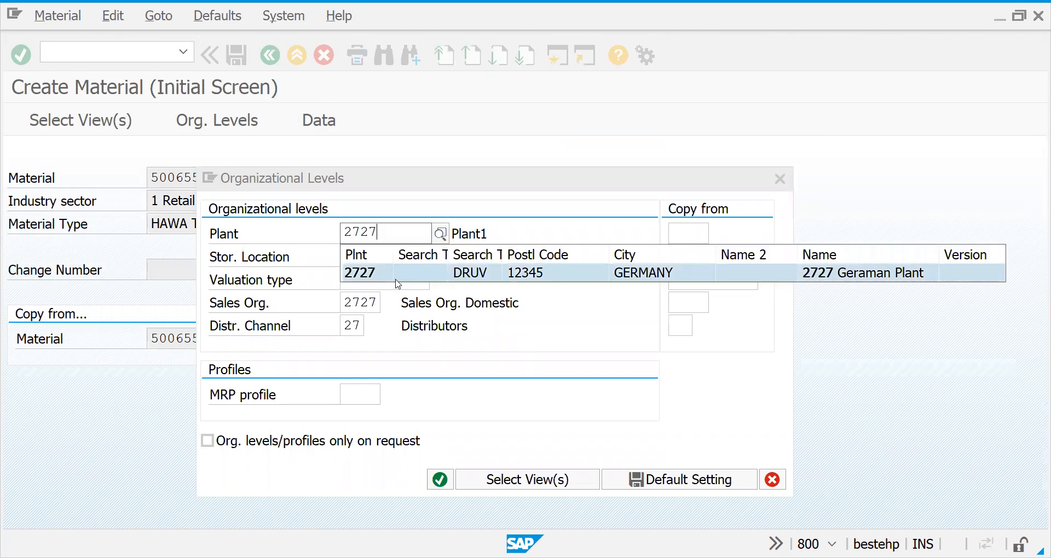
left_click(278, 212)
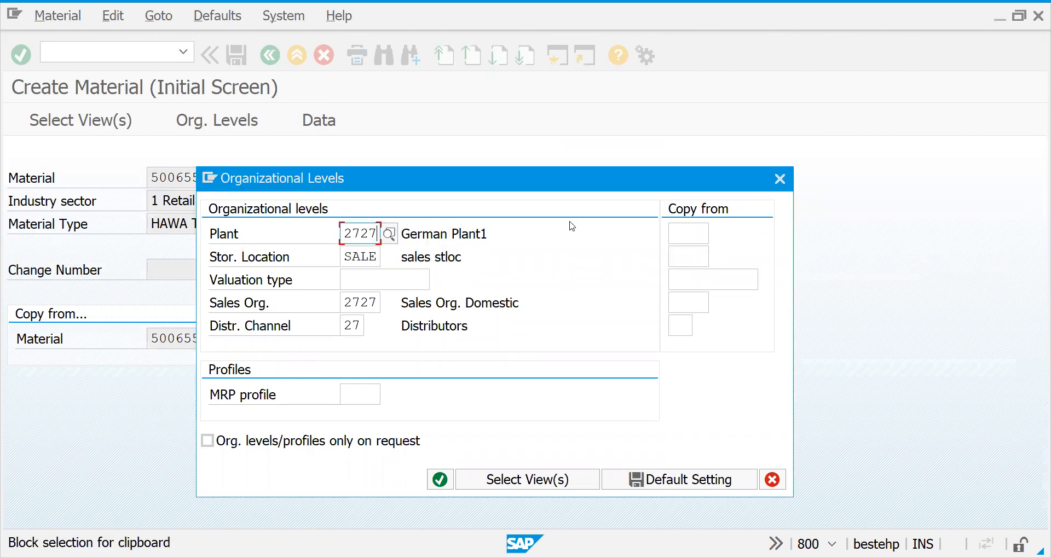
left_click(676, 233)
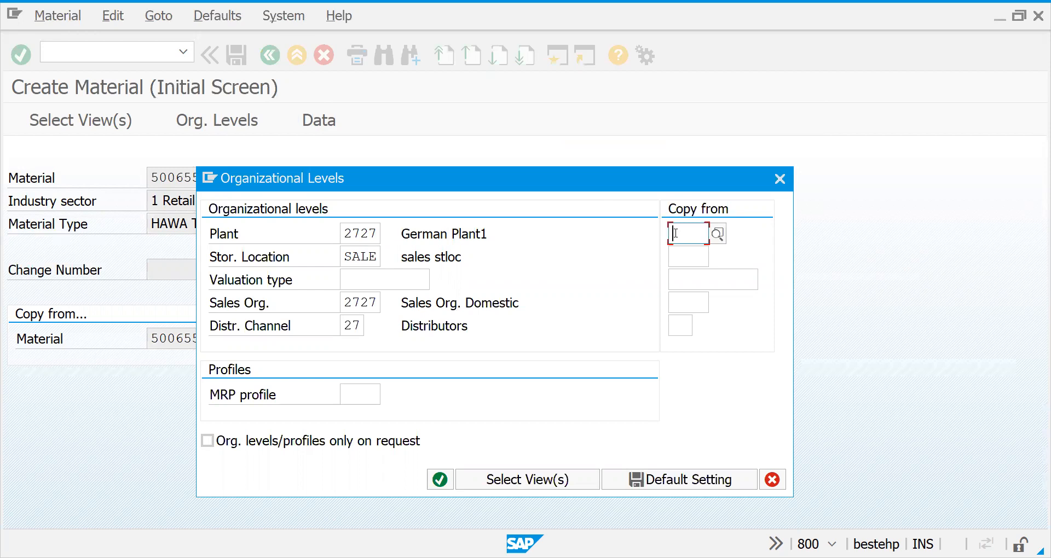
type("2727")
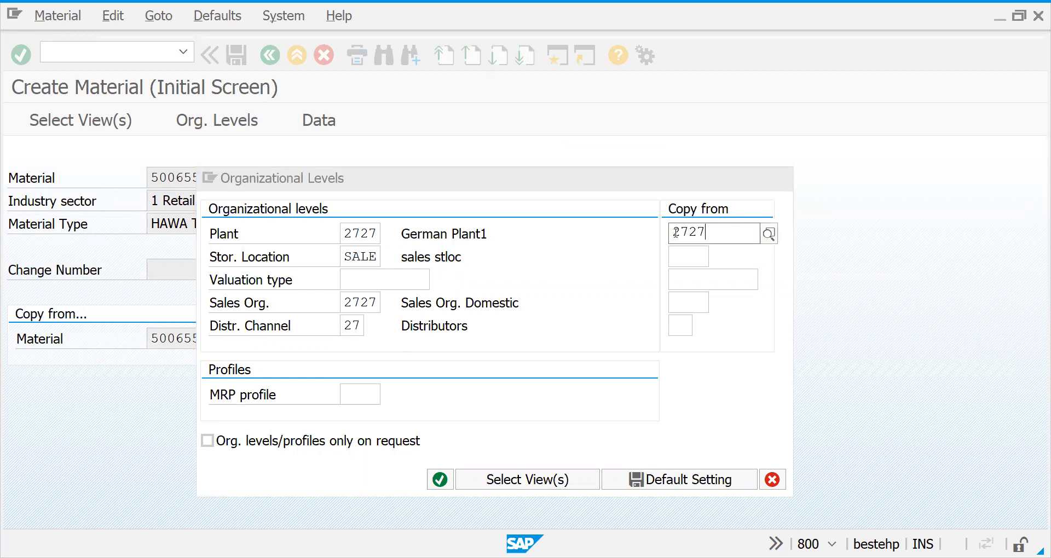
left_click(665, 274)
left_click(697, 258)
type("sale")
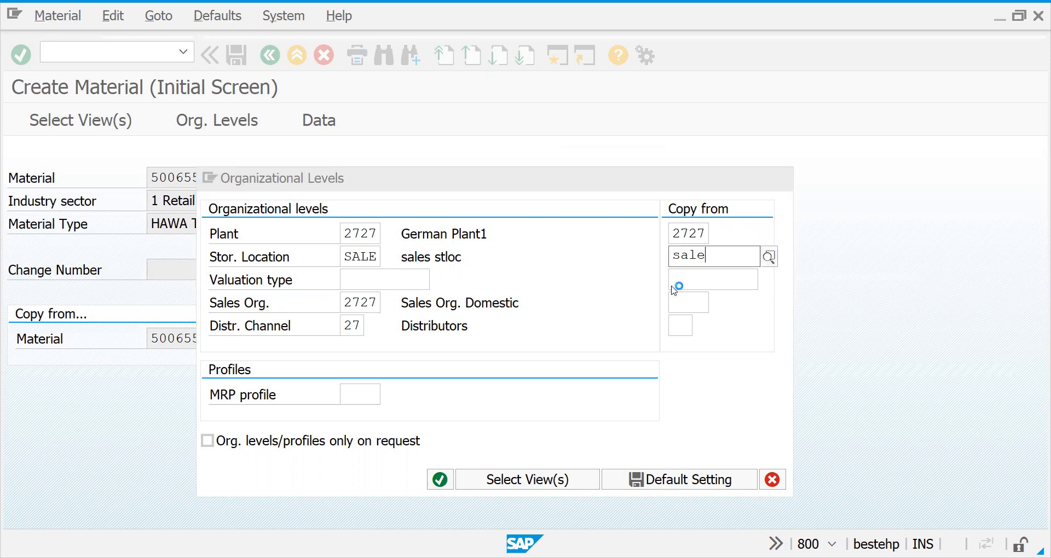
Step: Enter sales organization 2727 and distribution channel 27 as the copy-from sales levels
left_click(683, 298)
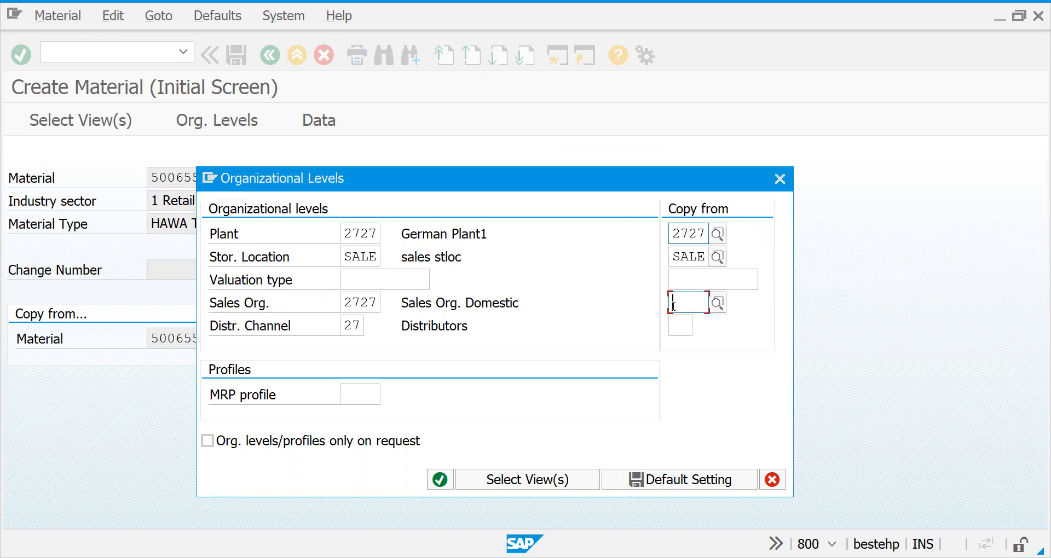
type("27")
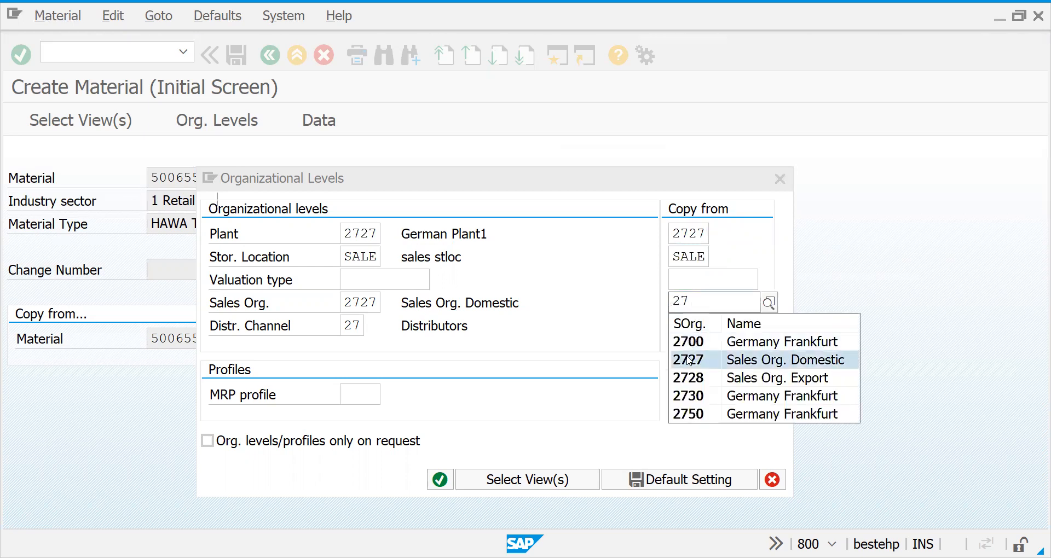
key("Return")
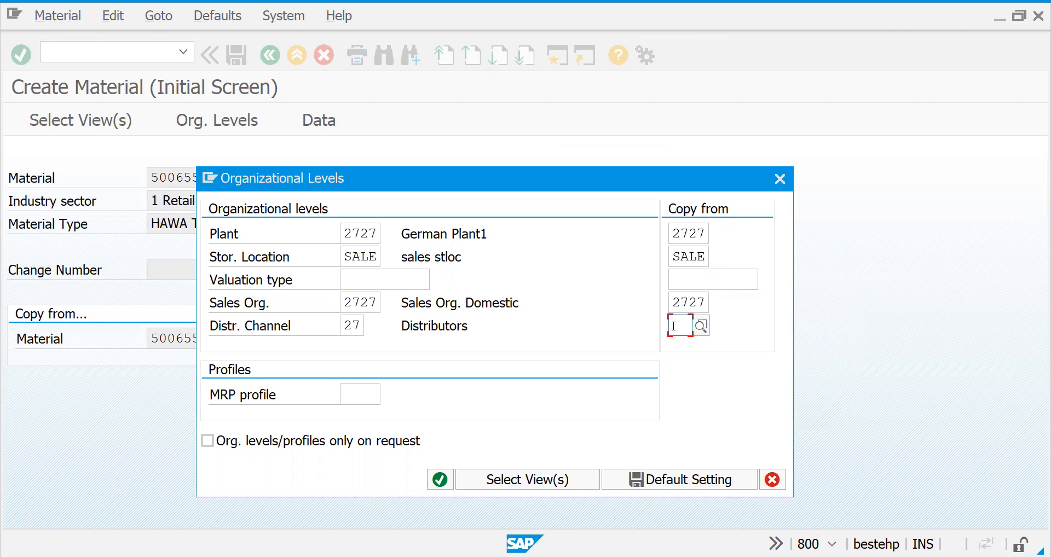
type("27")
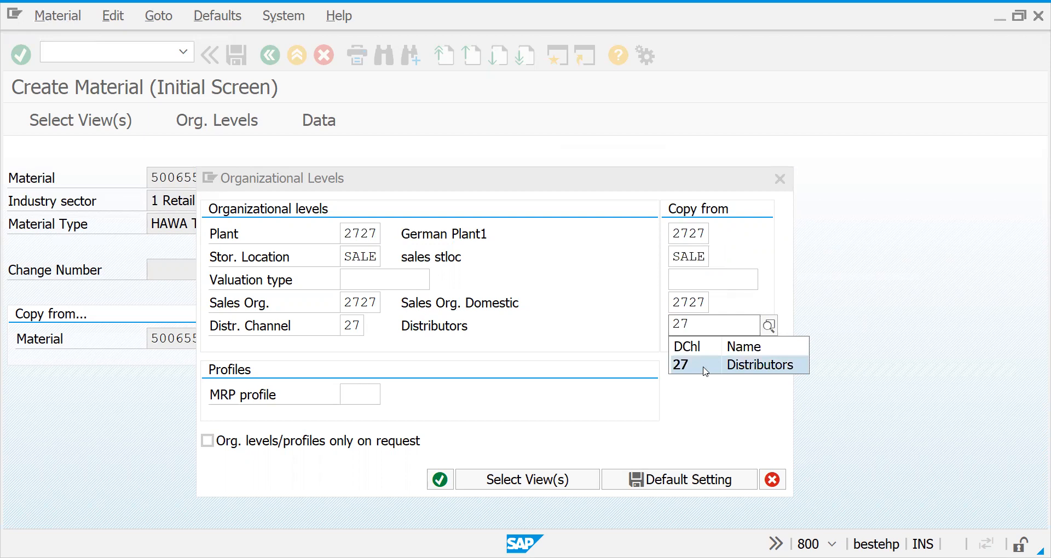
left_click(706, 365)
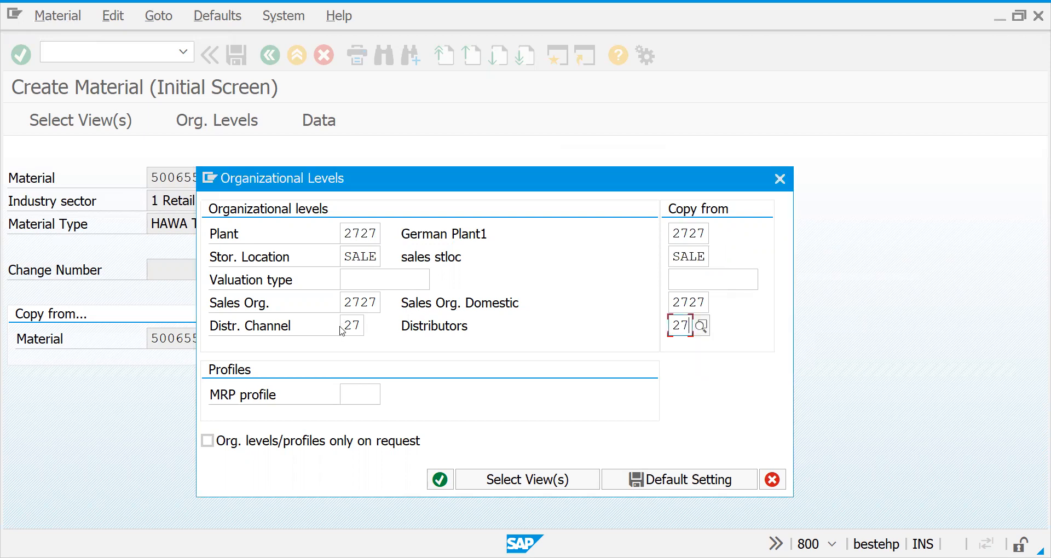
Step: Set the target distribution channel to 29, store the organizational levels as default settings and confirm them
left_click(343, 327)
left_click_drag(343, 327, 362, 327)
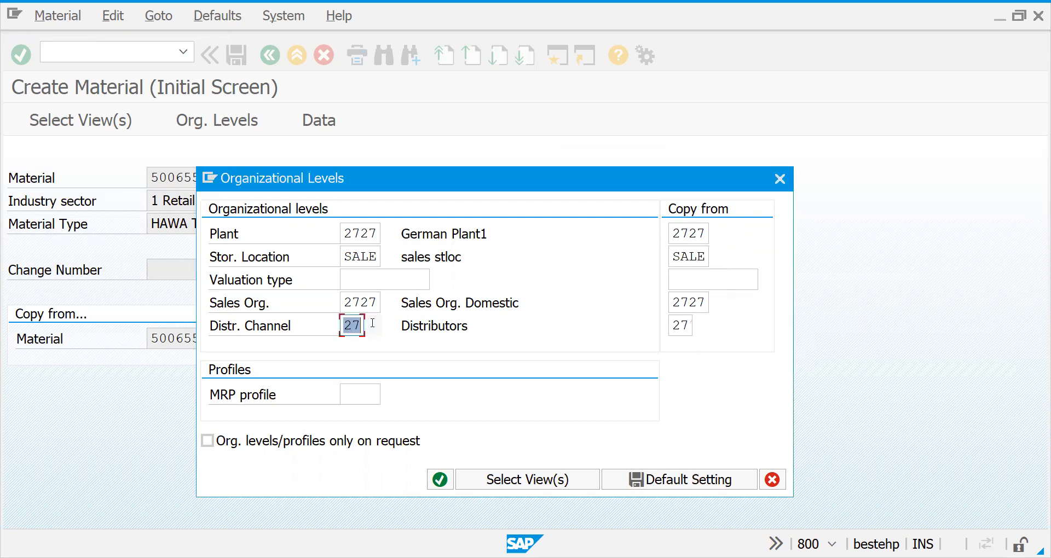
type("2")
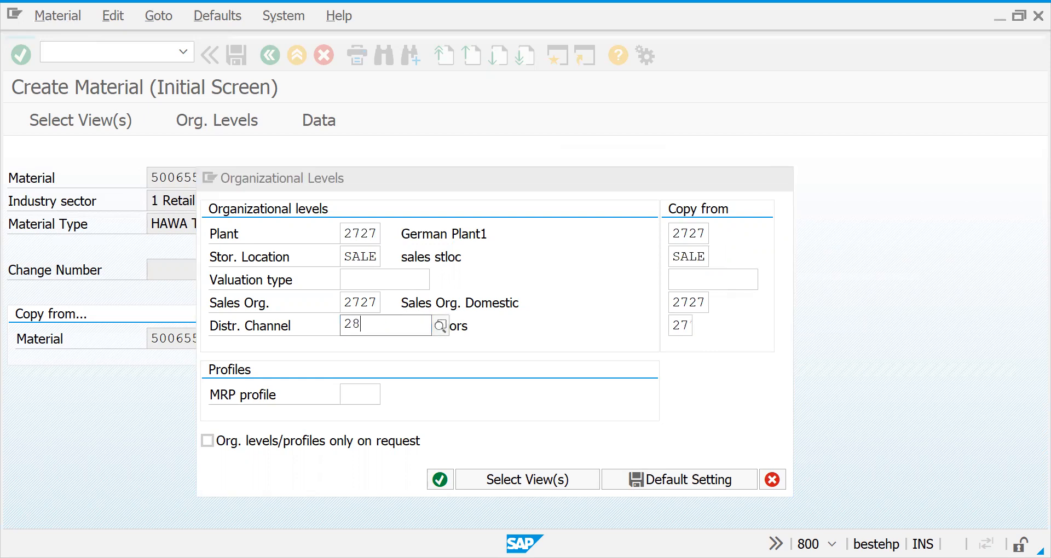
type("9")
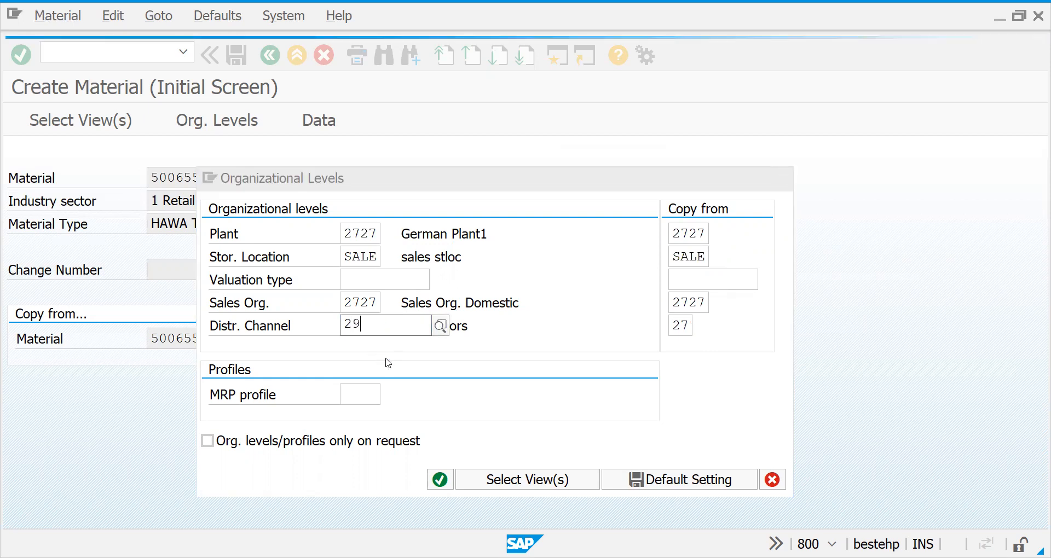
left_click(517, 351)
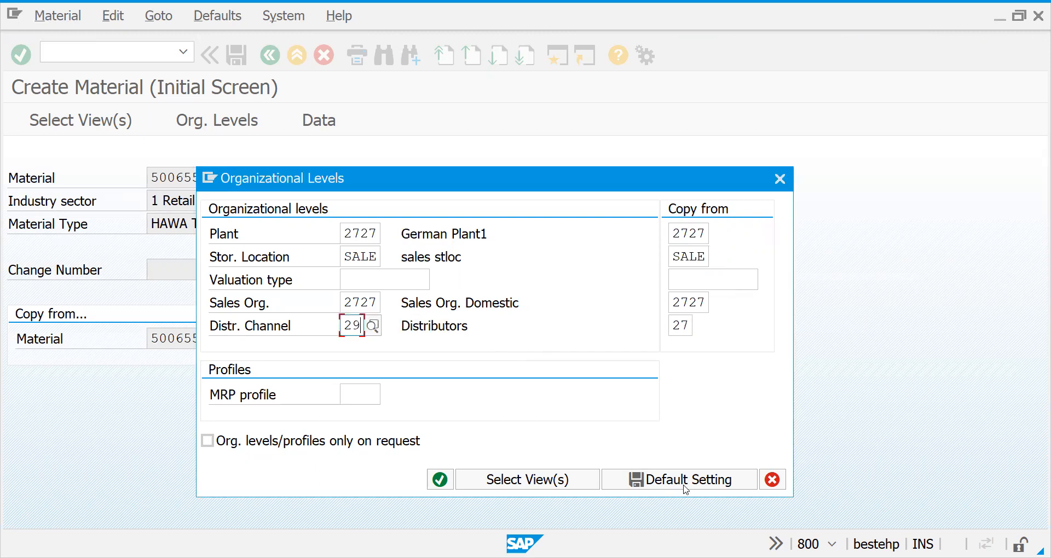
left_click(691, 485)
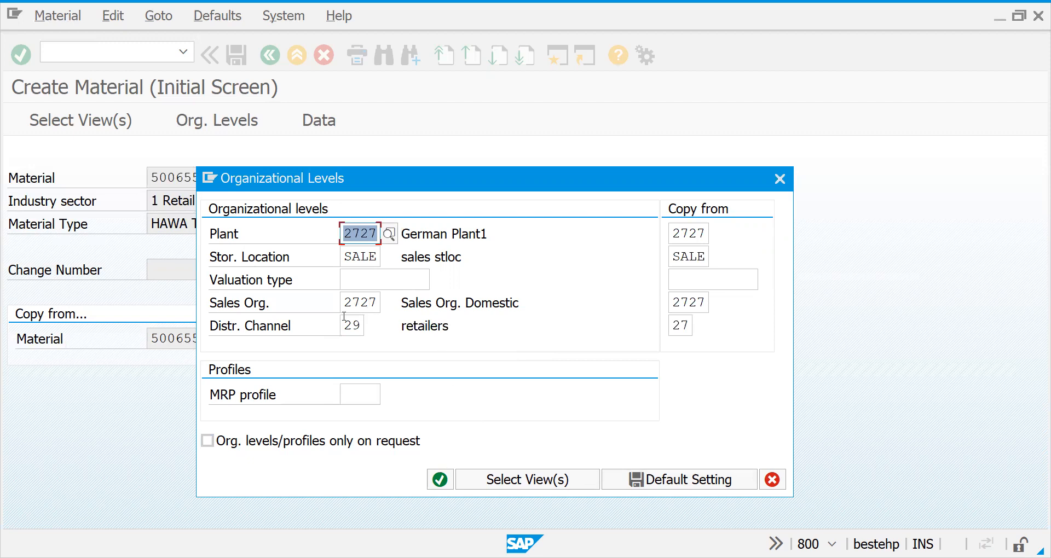
left_click(440, 480)
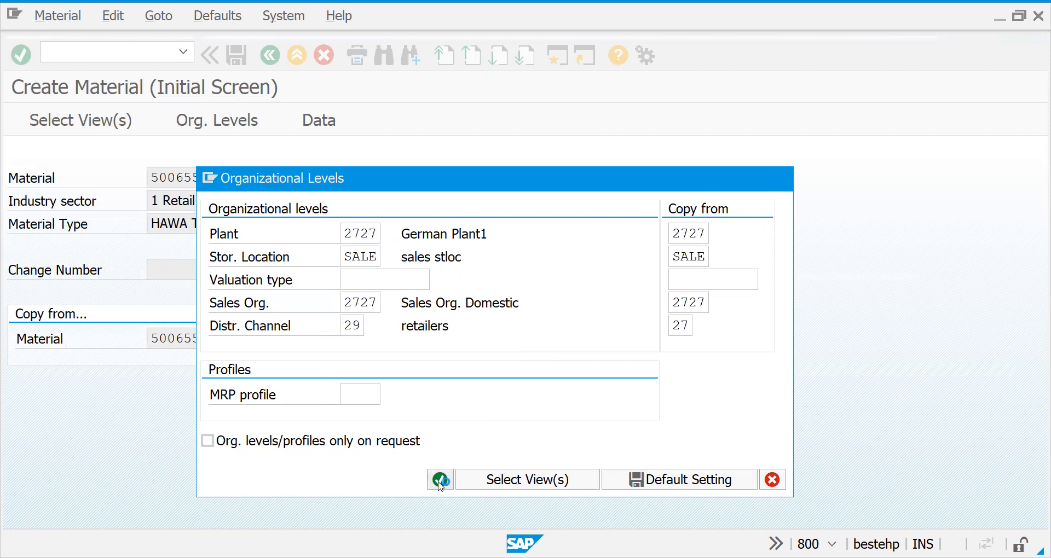
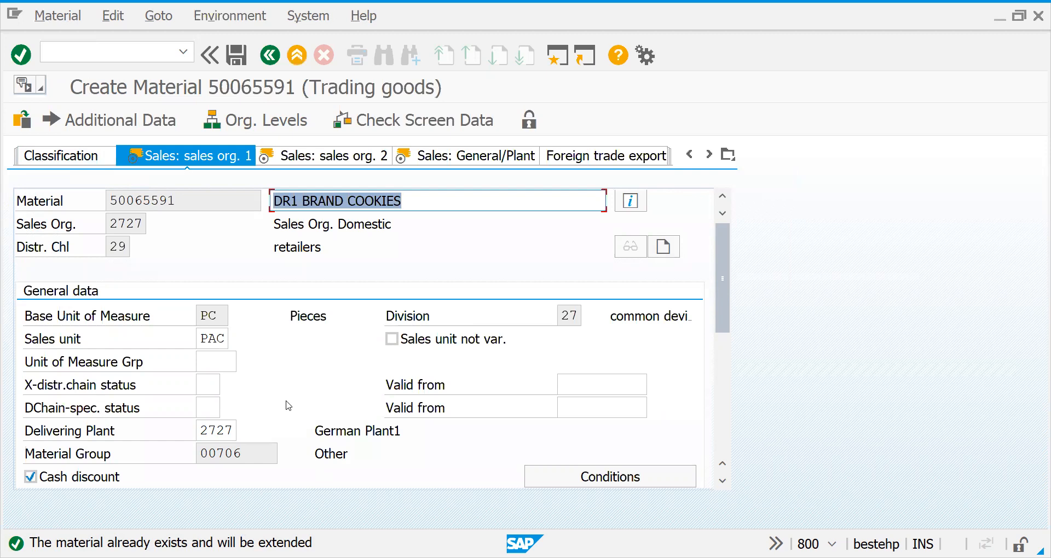
Step: Confirm the sales org. 1, sales org. 2 and General/Plant views of material 50065591 and go on to MRP 1
key("Return")
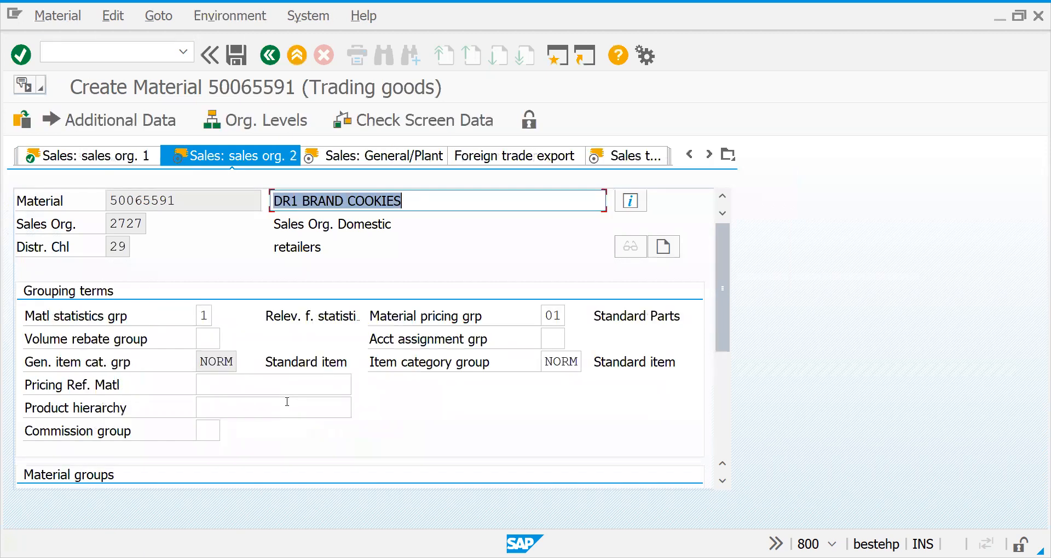
key("Return")
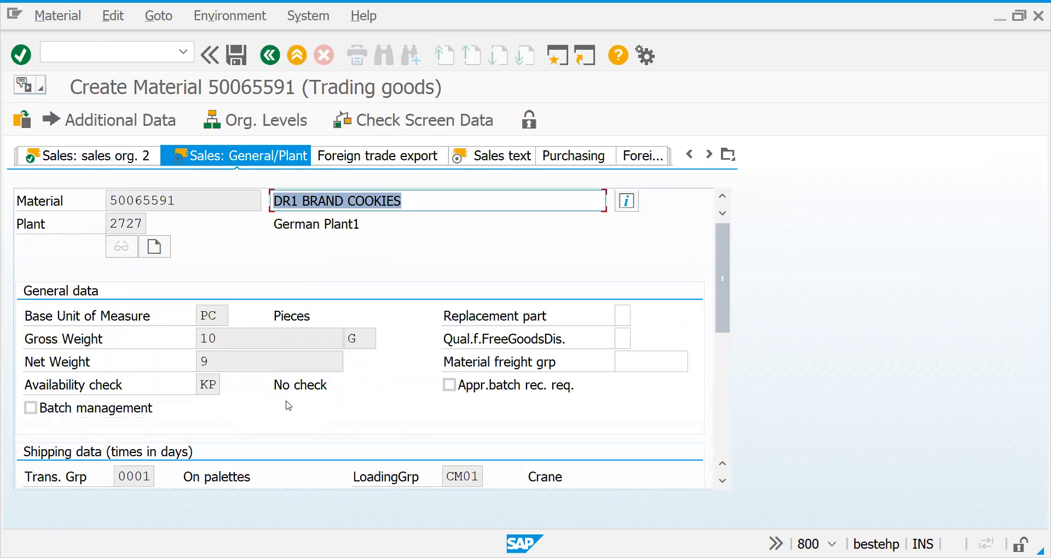
key("Return")
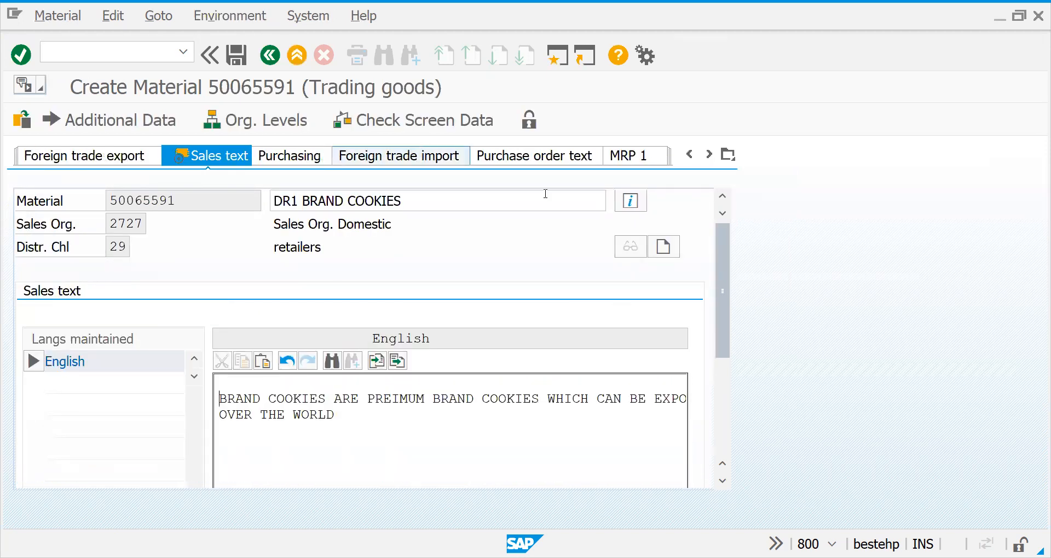
left_click(628, 158)
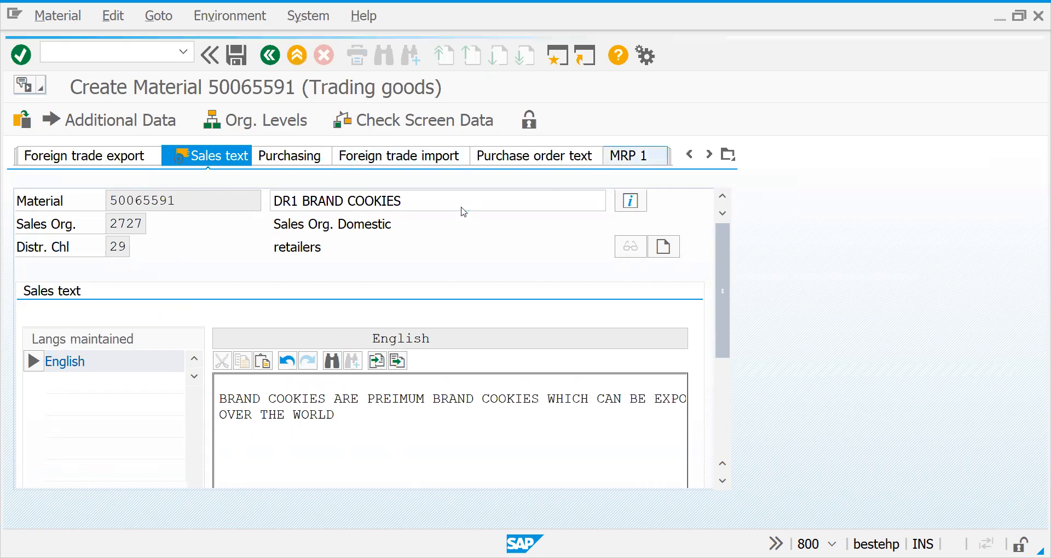
Step: Dismiss the error message and cancel the organizational levels prompt for plant 2727 and storage location SALE
left_click(547, 541)
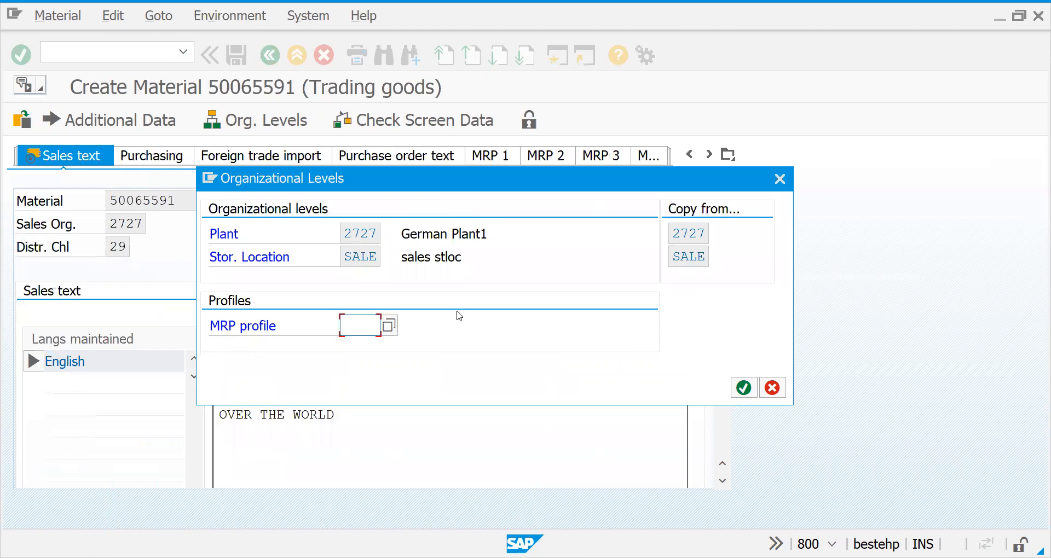
left_click(780, 389)
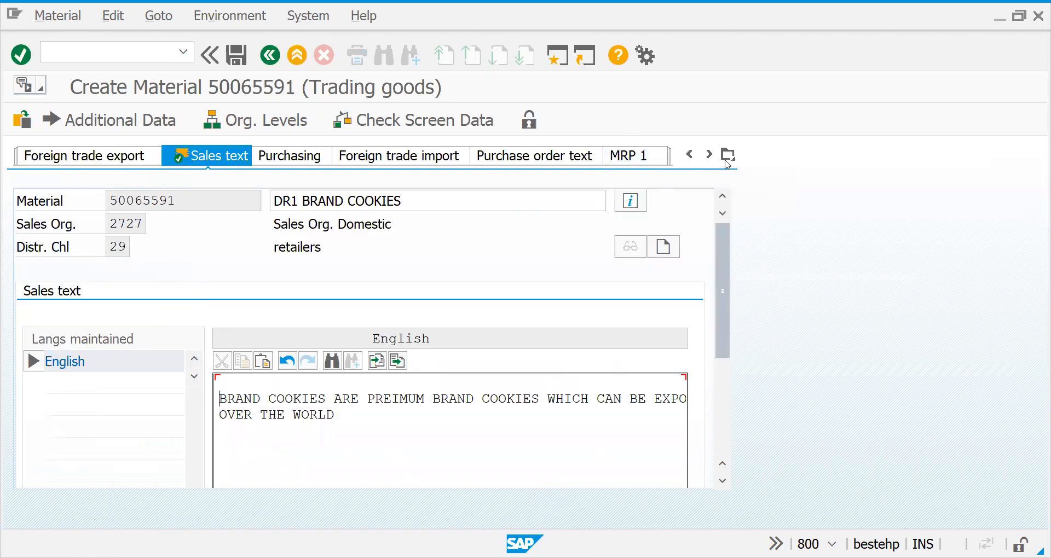
Step: Try to open the Accounting 1 view of material 50065591
left_click(728, 156)
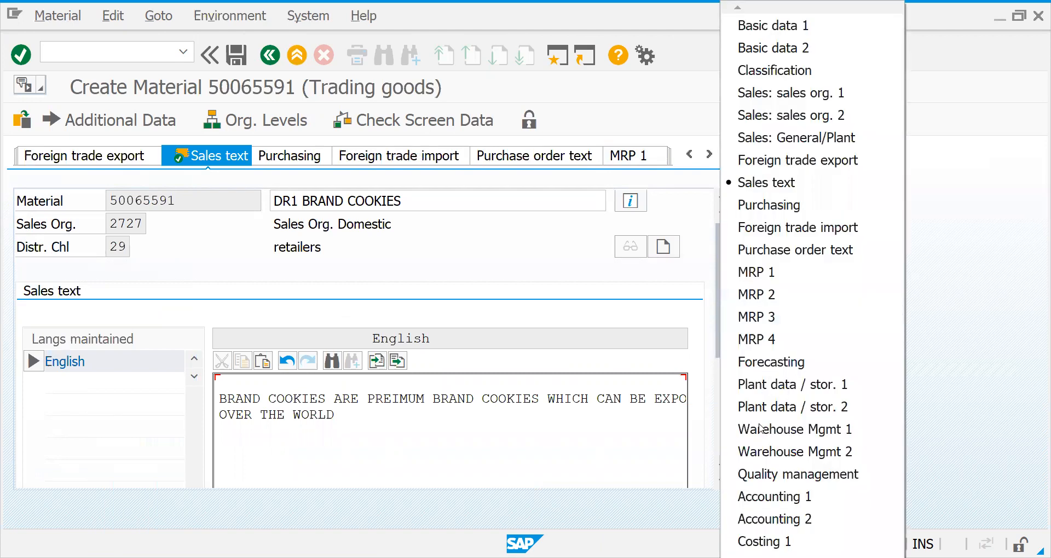
left_click(748, 496)
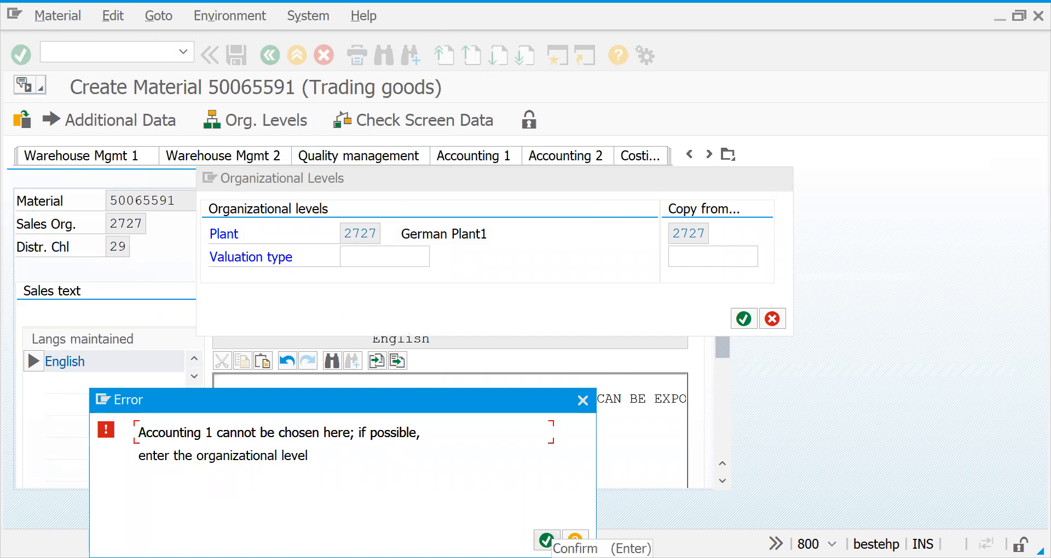
left_click(546, 540)
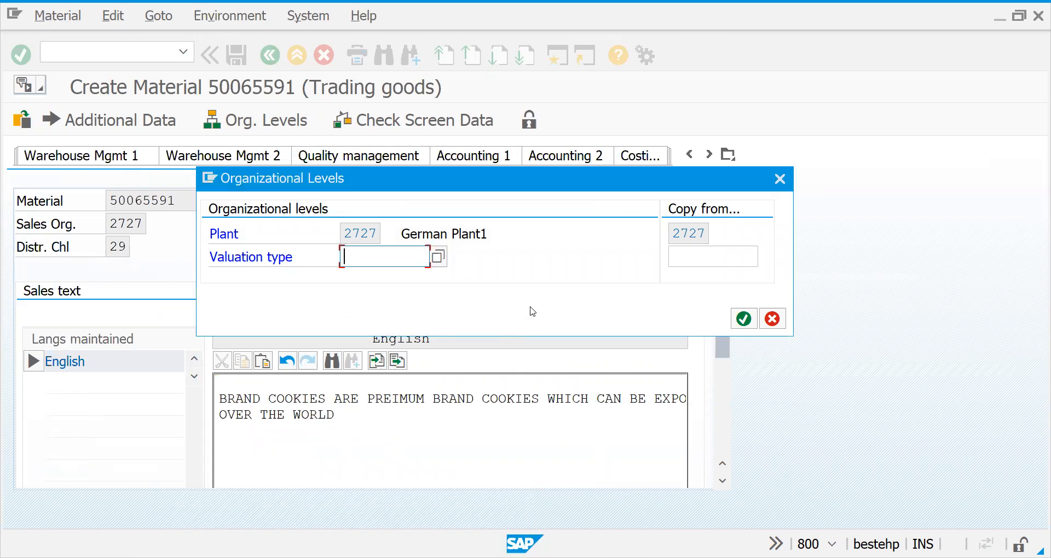
left_click(439, 258)
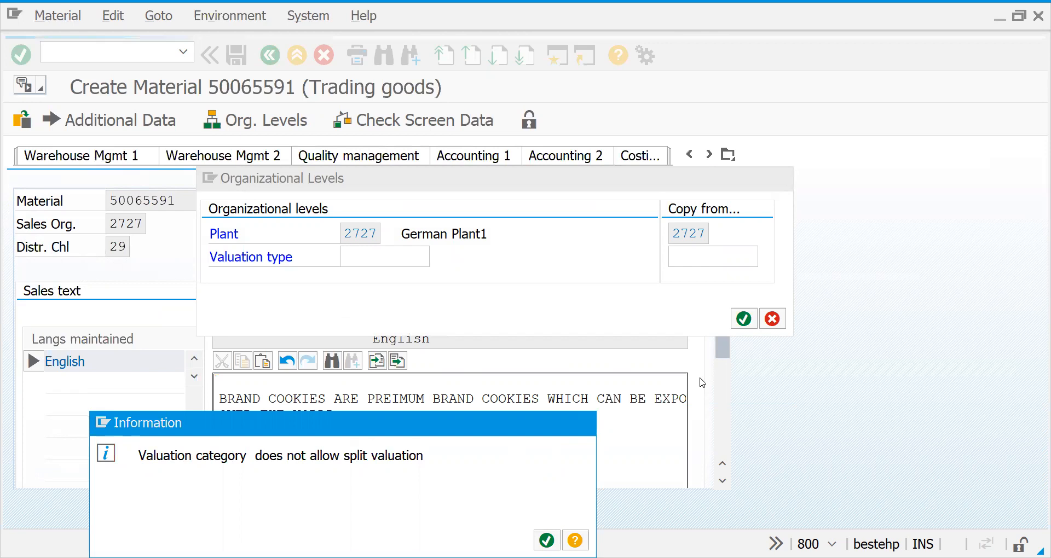
key("Return")
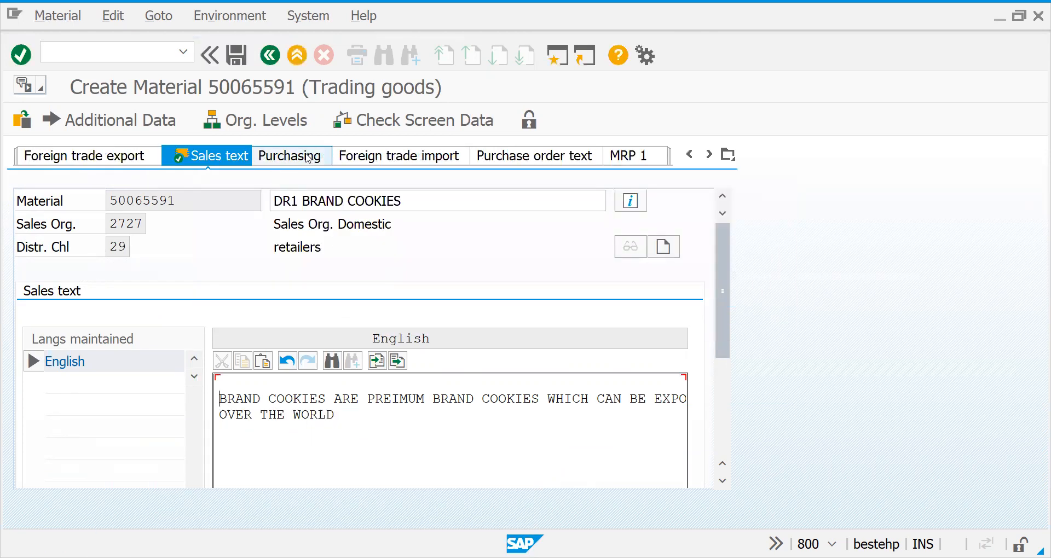
Step: Save the new trading goods material and copy its number, 50065591, from the copy-from reference
left_click(237, 56)
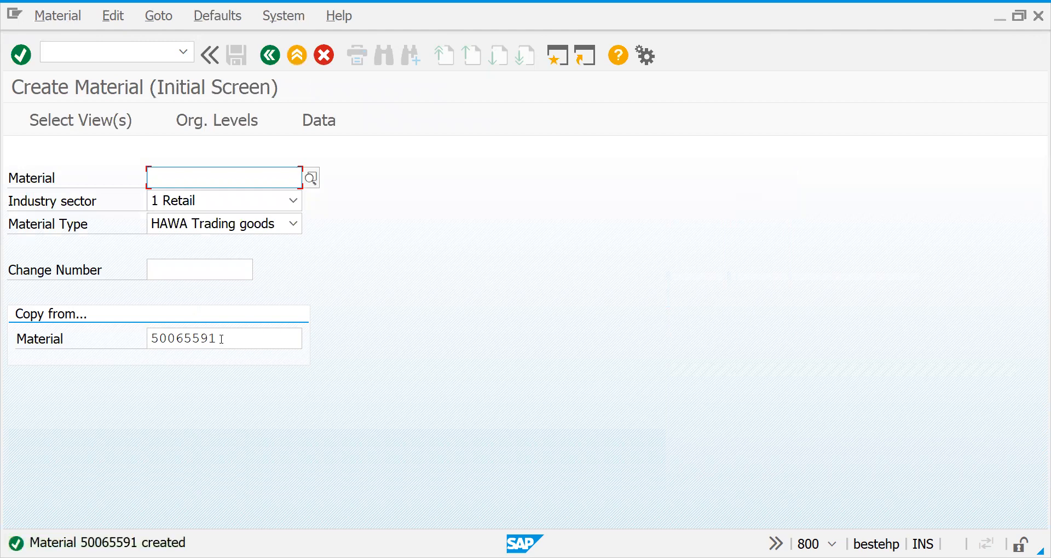
left_click_drag(222, 338, 101, 334)
key("ctrl+c")
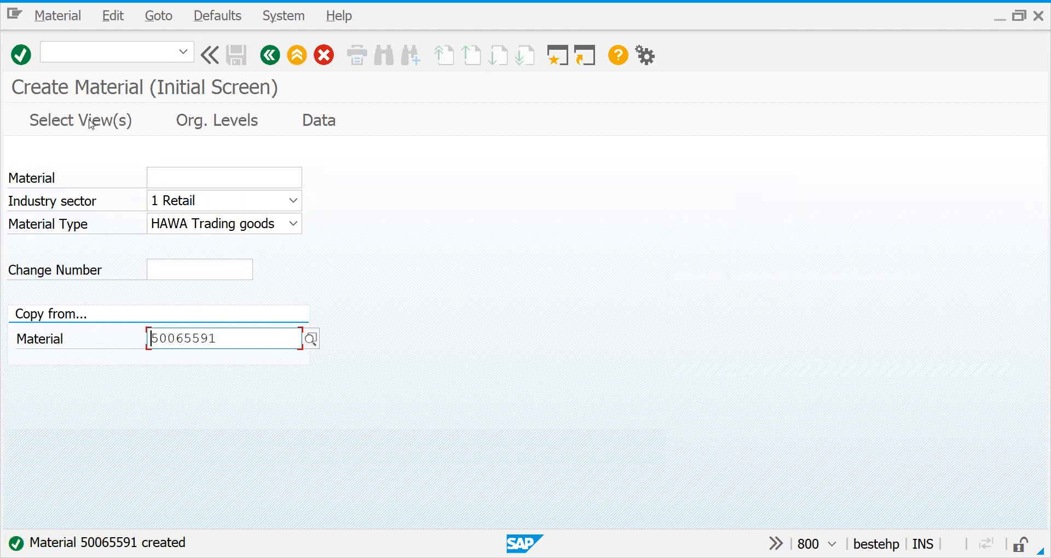
Step: Start transaction /nva01 and open a new standard order (OR) for sales area 2727, 29, 27
left_click(67, 53)
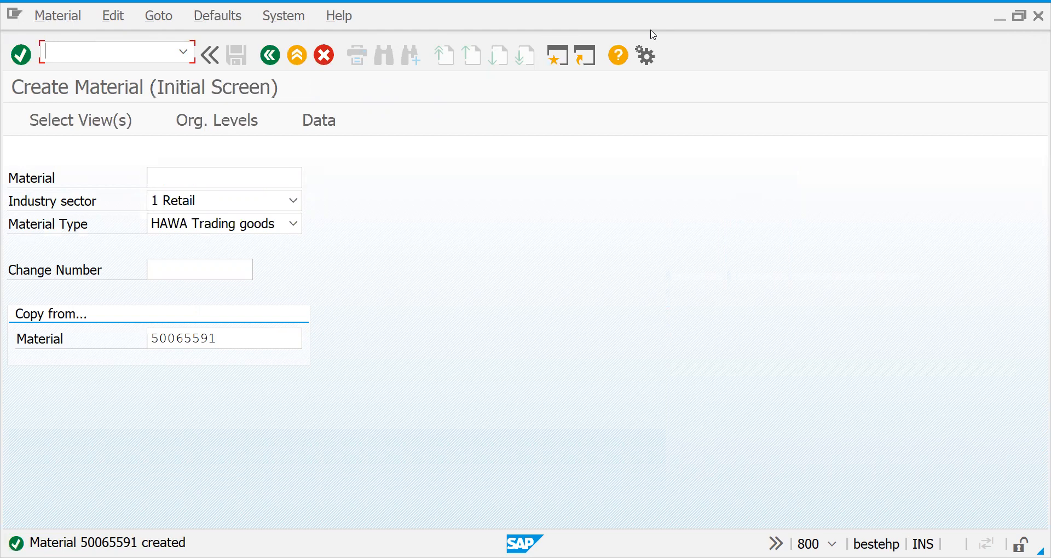
key("alt+Tab")
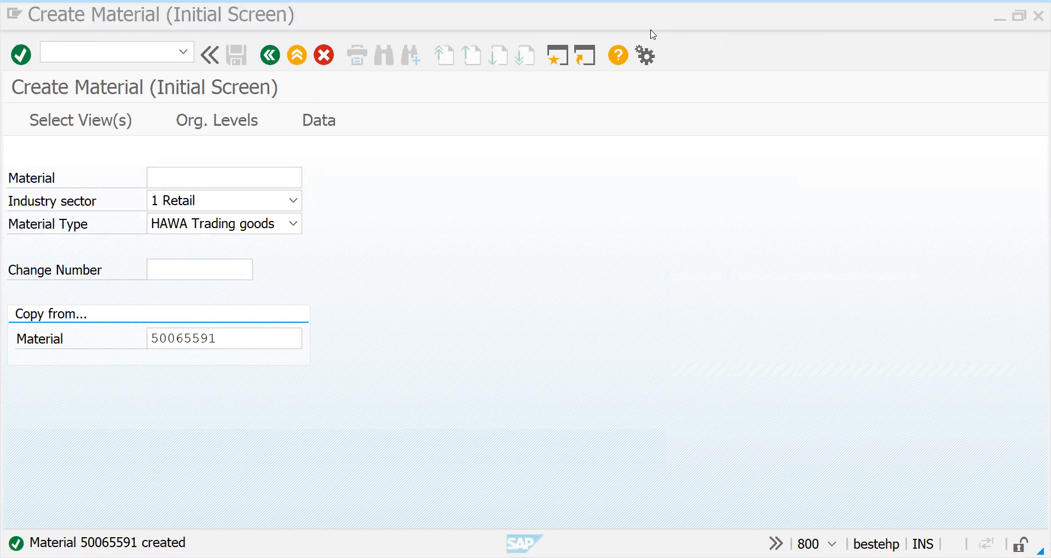
left_click(108, 51)
type("/nva01")
key("Return")
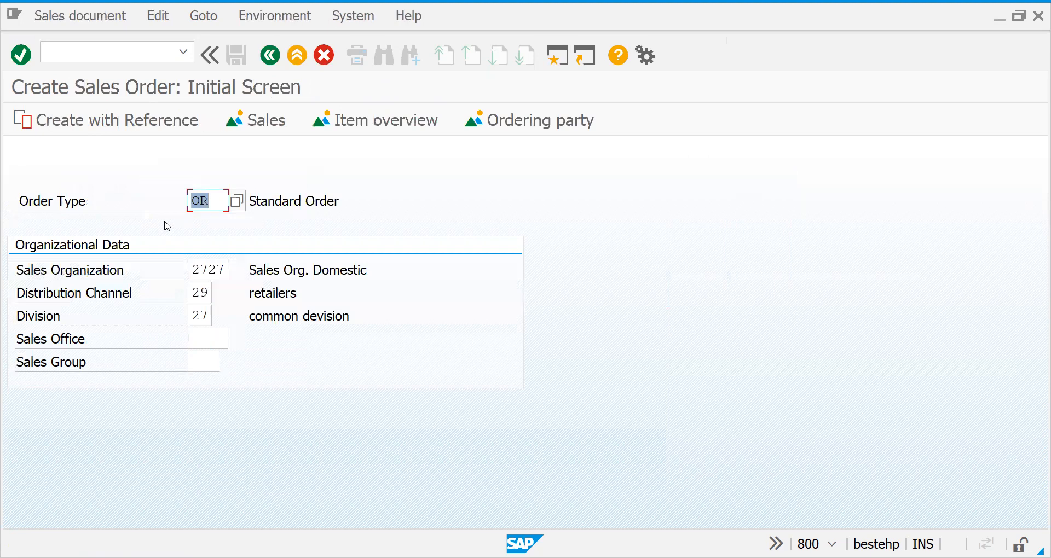
key("Return")
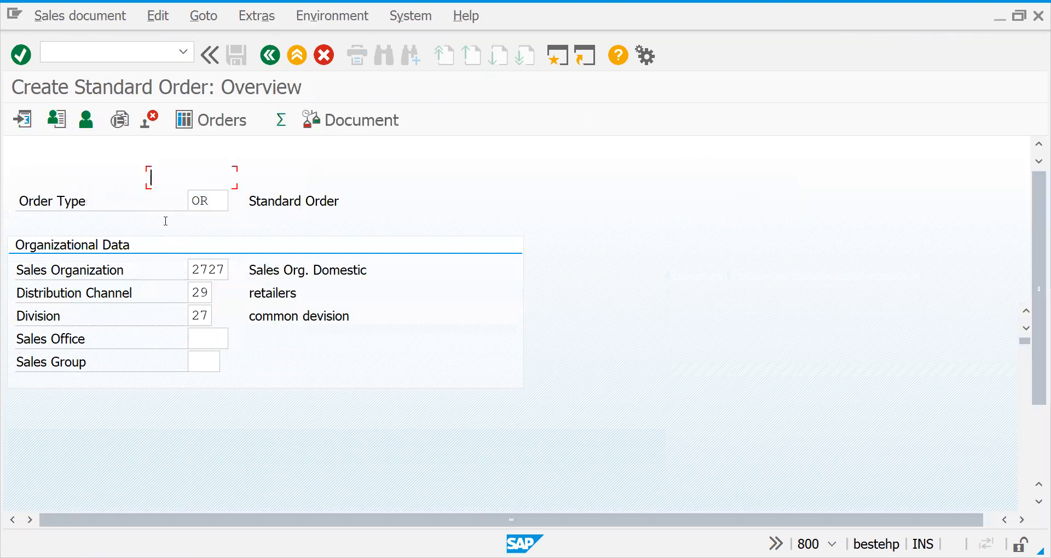
key("Return")
key("Return")
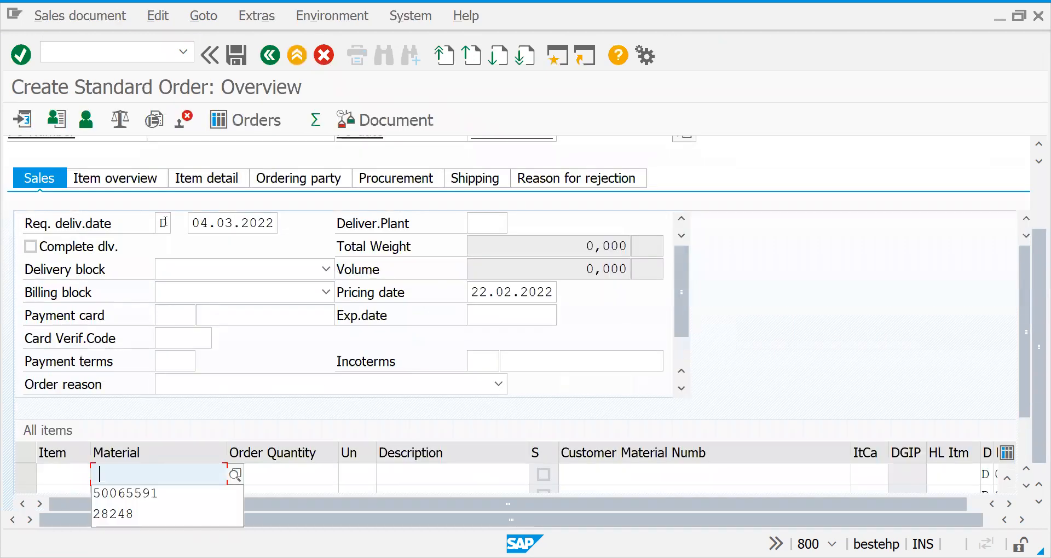
Step: Add material 50065591 as an order item with an order quantity of 1
key("Down")
key("Return")
key("Tab")
type("1")
key("Return")
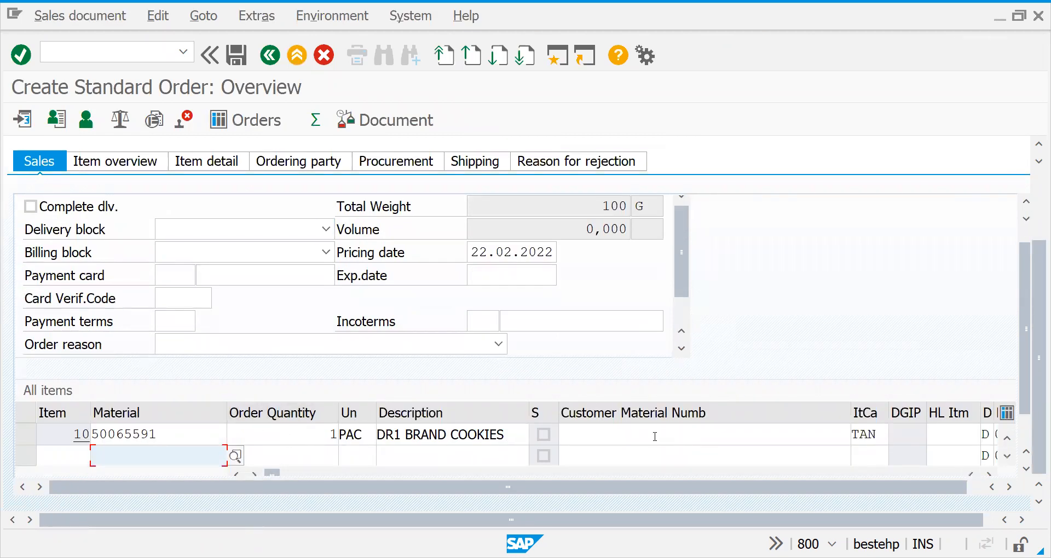
Step: Examine the pricing conditions of the DR1 BRAND COOKIES item and return to the order overview
double_click(654, 437)
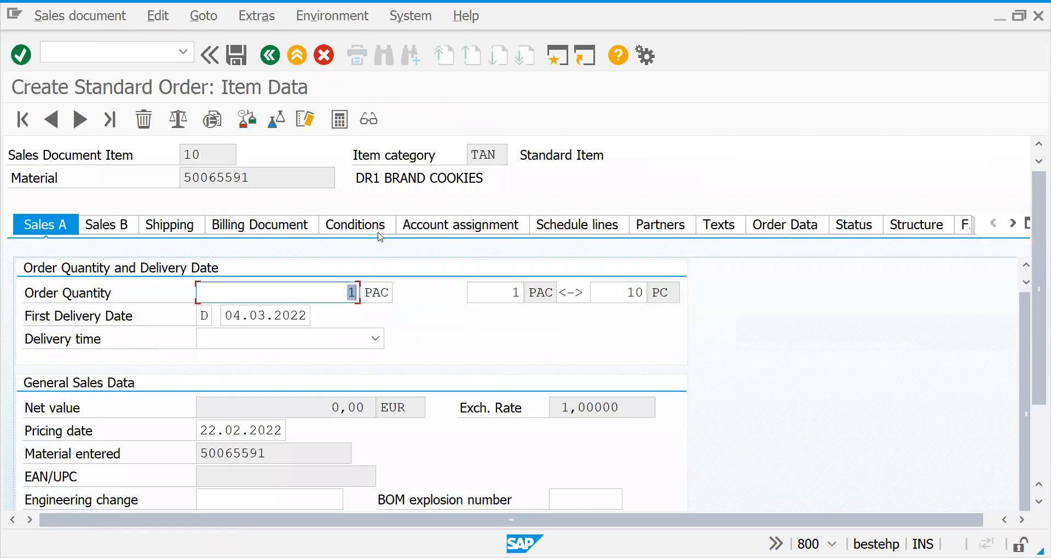
left_click(369, 225)
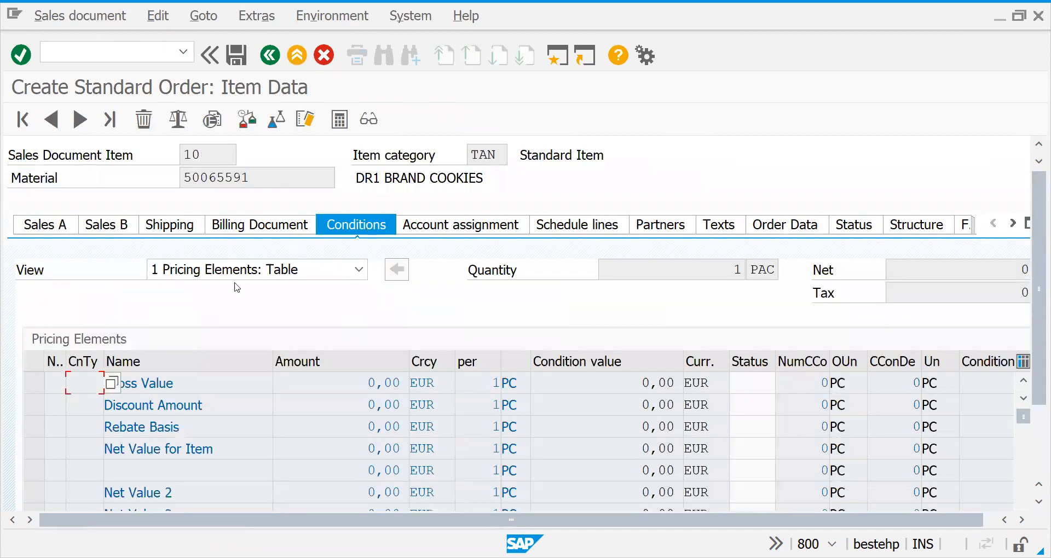
left_click(174, 392)
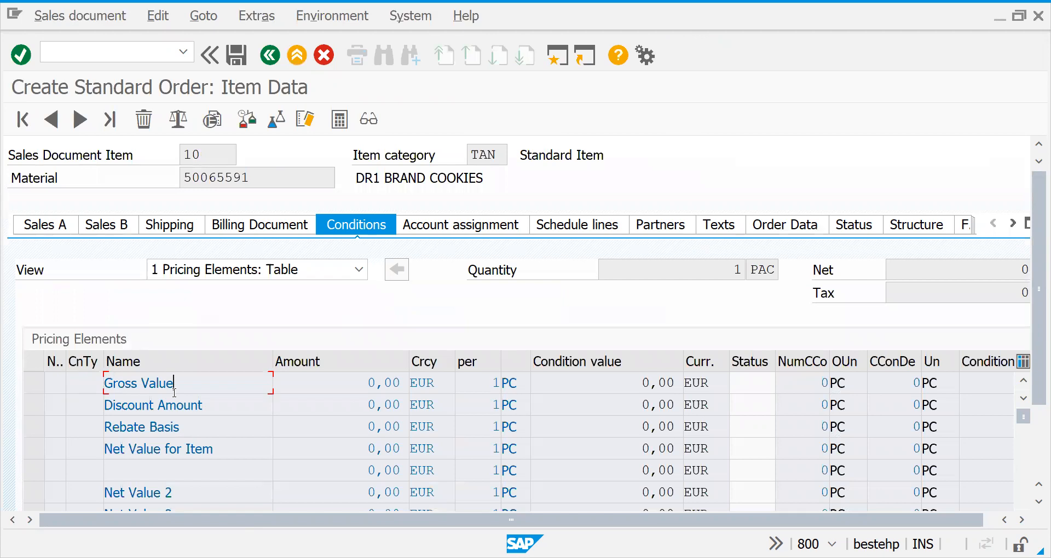
left_click(174, 430)
left_click(160, 471)
left_click(270, 55)
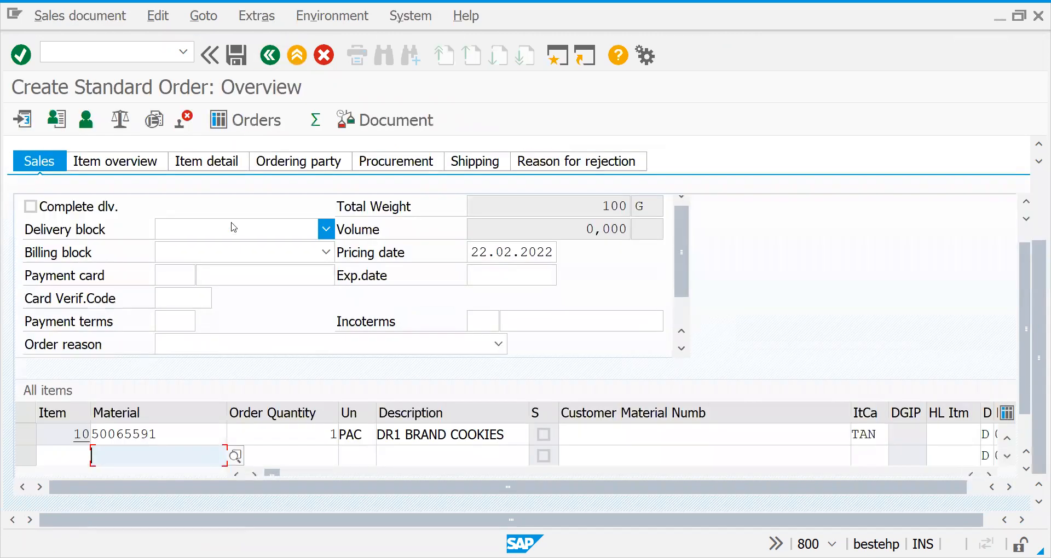
Step: Open the order's header data and check the pricing procedure under Pricing and Statistics
left_click(1037, 186)
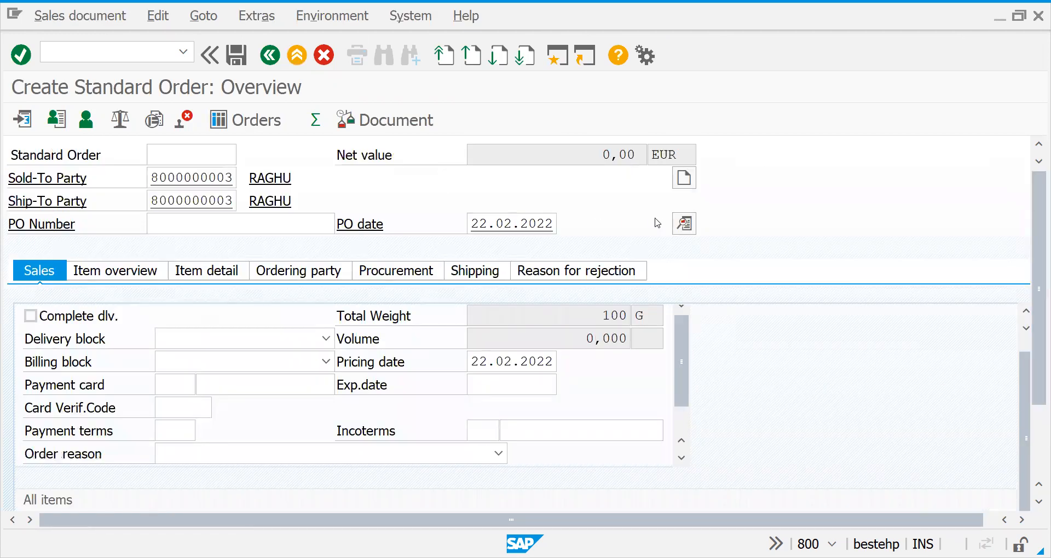
left_click(683, 223)
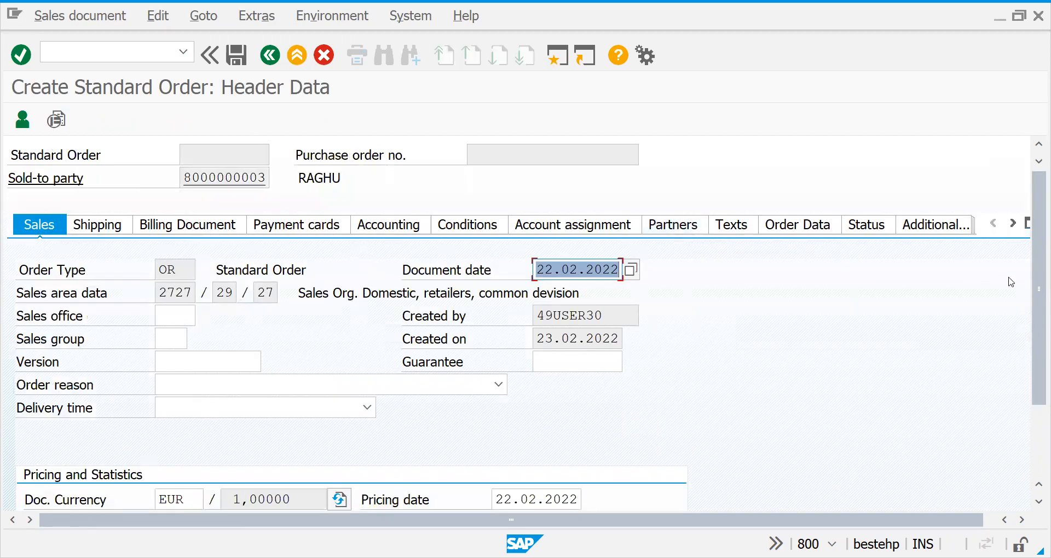
left_click_drag(1037, 324, 1037, 379)
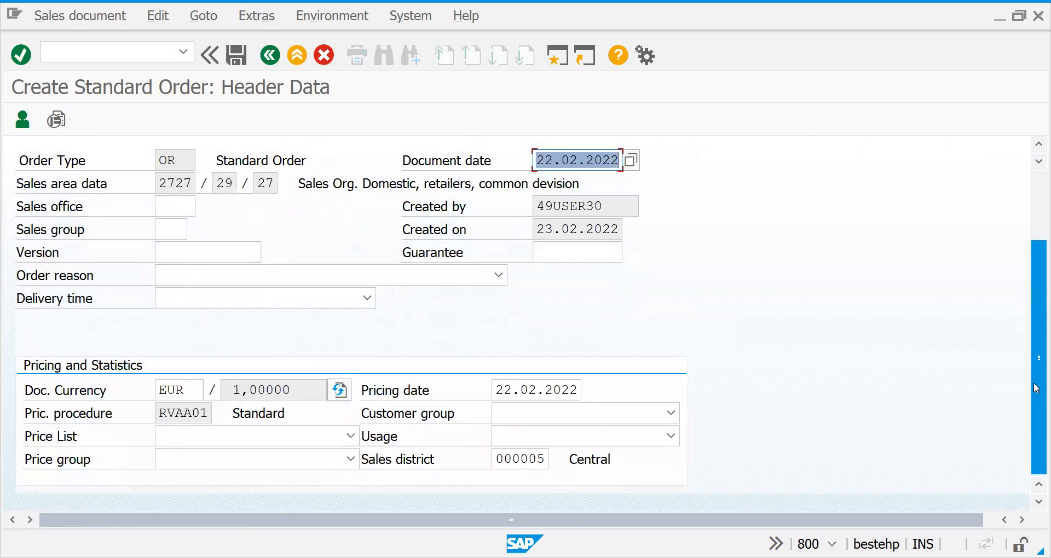
left_click_drag(160, 414, 212, 412)
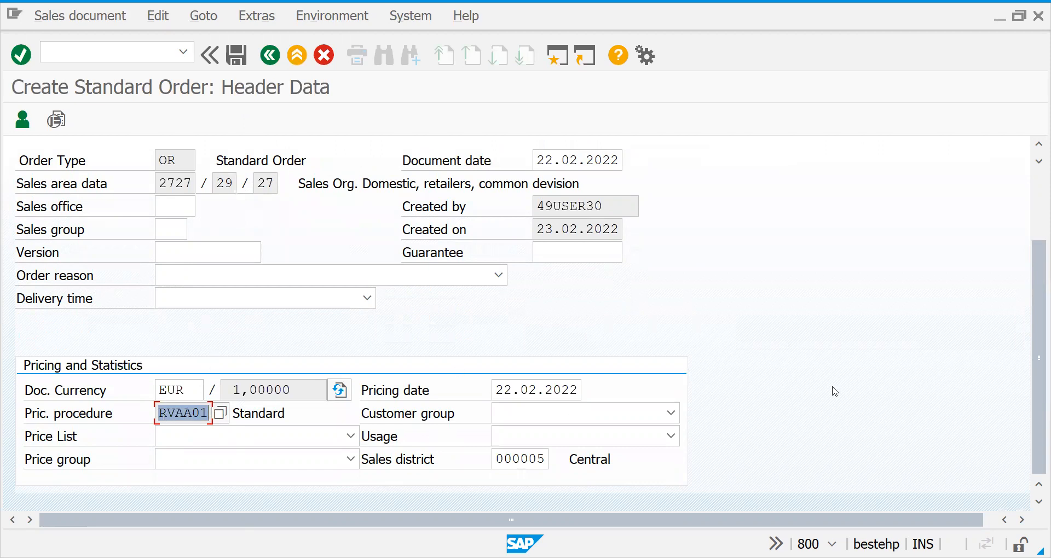
left_click_drag(1038, 350, 1036, 249)
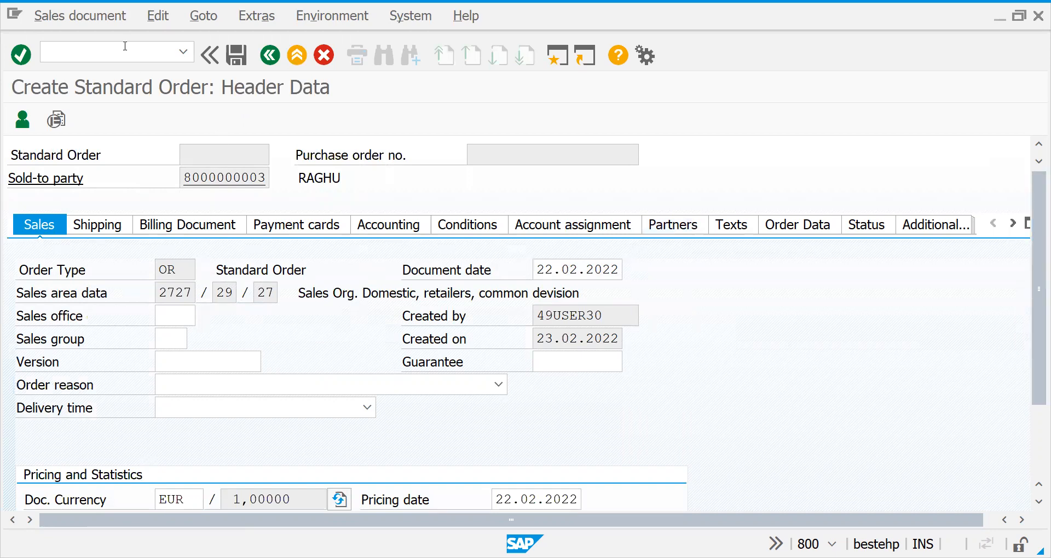
Step: Start transaction /nvk11 to create condition records and enter condition type PR00
type("/n")
type("vk11")
key("Return")
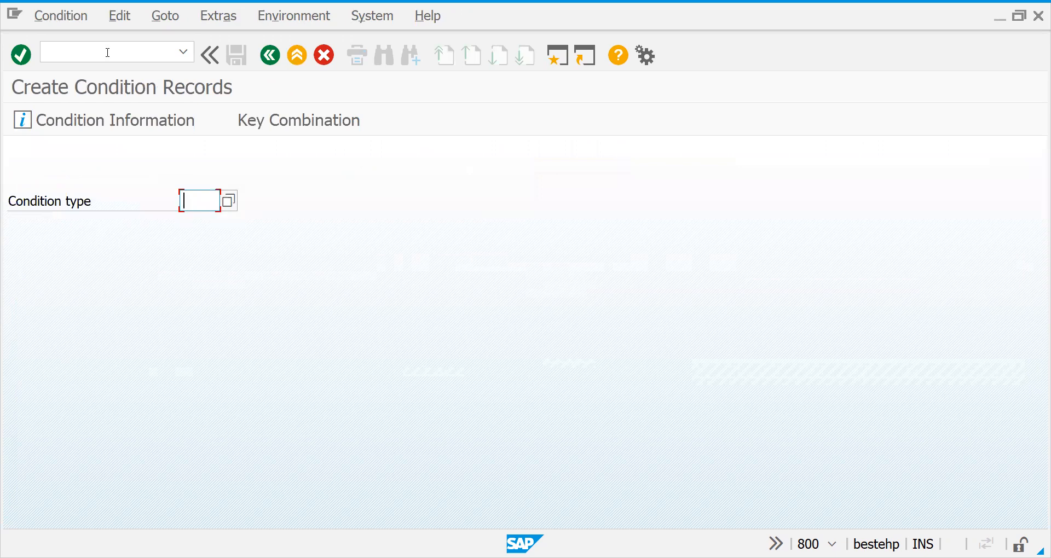
type("proo")
key("BackSpace")
key("BackSpace")
type("00")
key("Return")
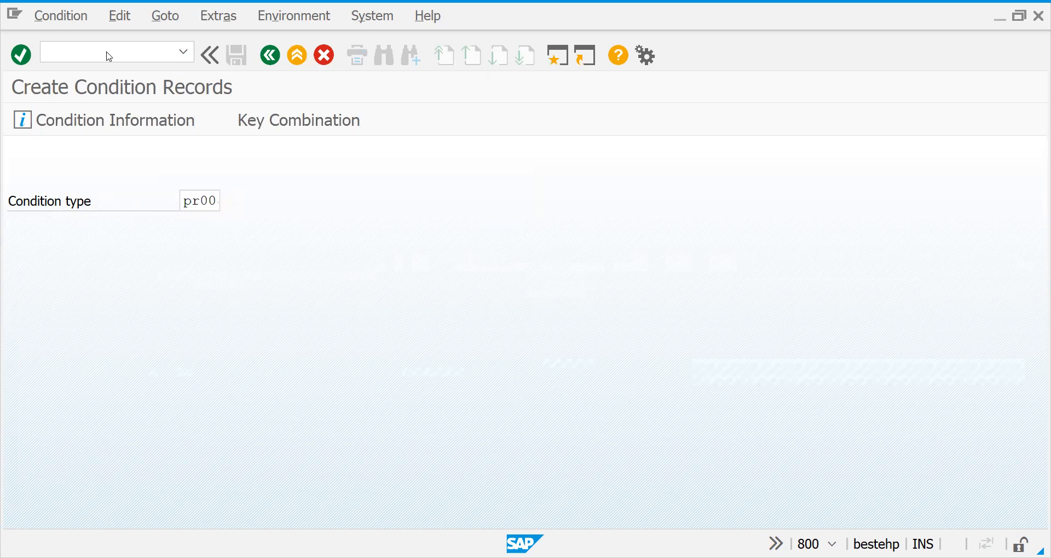
Step: Choose the key combination Material with release status for the price condition
left_click(94, 378)
left_click(90, 395)
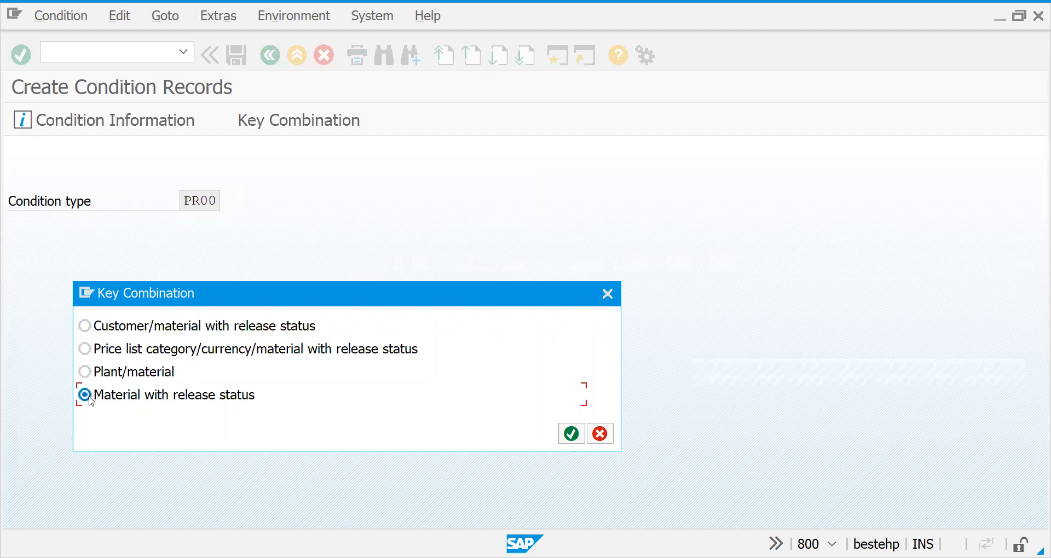
key("Return")
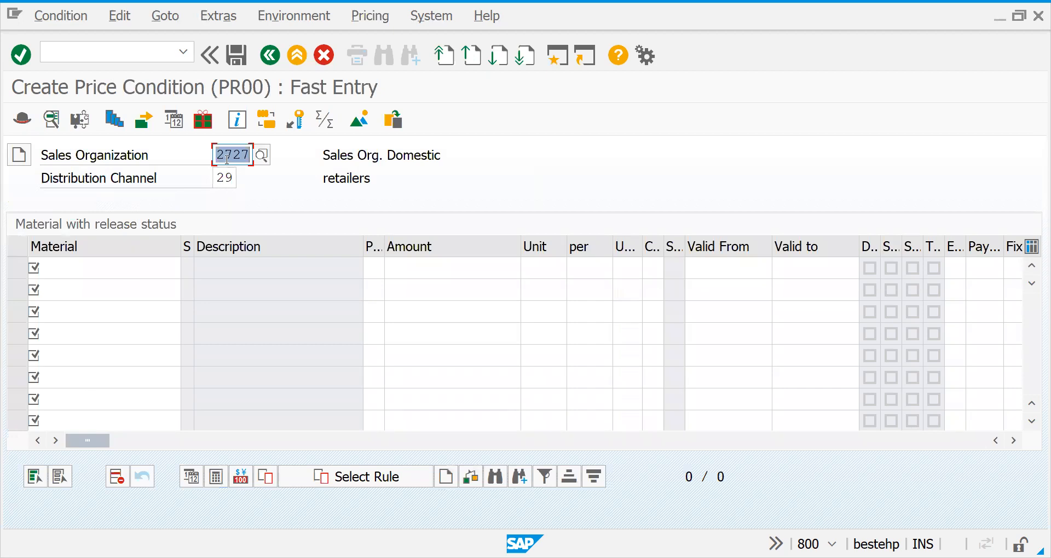
Step: Enter a price record for material 50065591 with an amount of 200 for sales organization 2727, channel 29
left_click(220, 176)
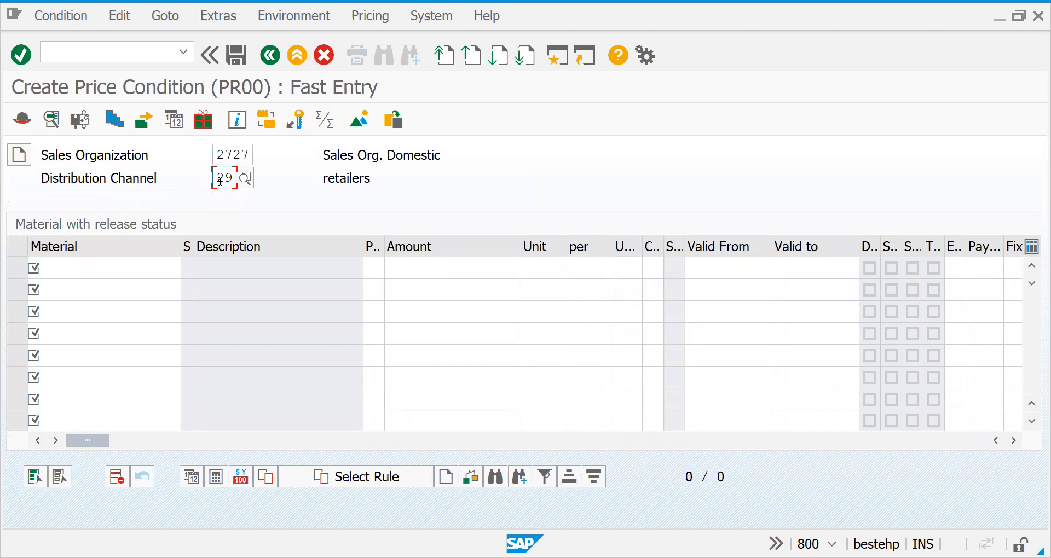
left_click(111, 269)
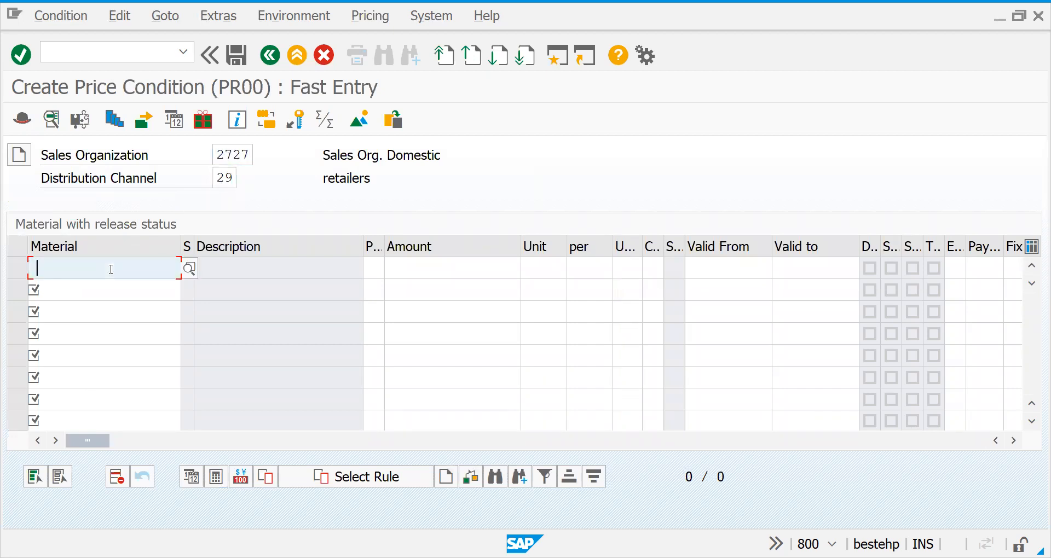
key("ctrl+v")
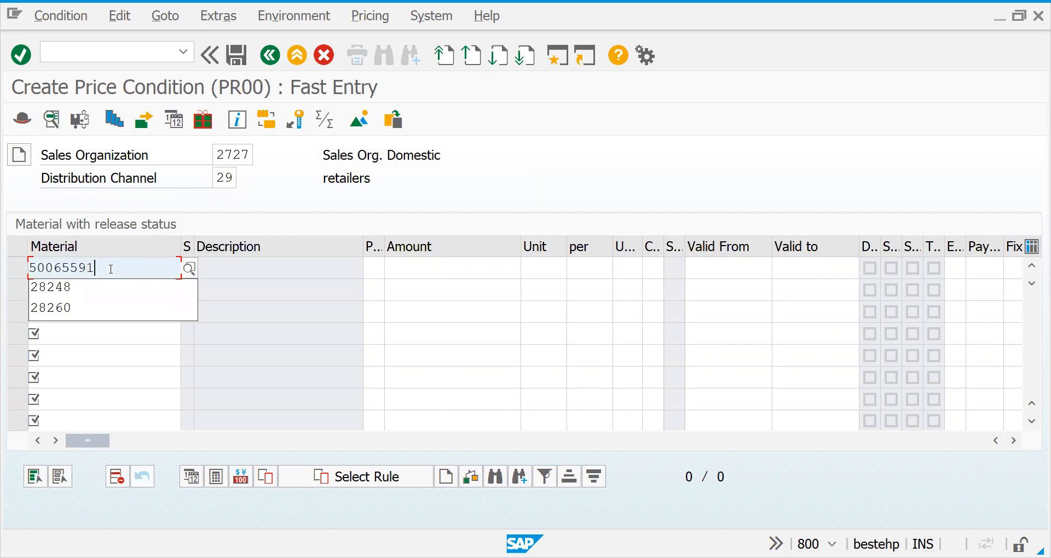
key("Tab")
key("Tab")
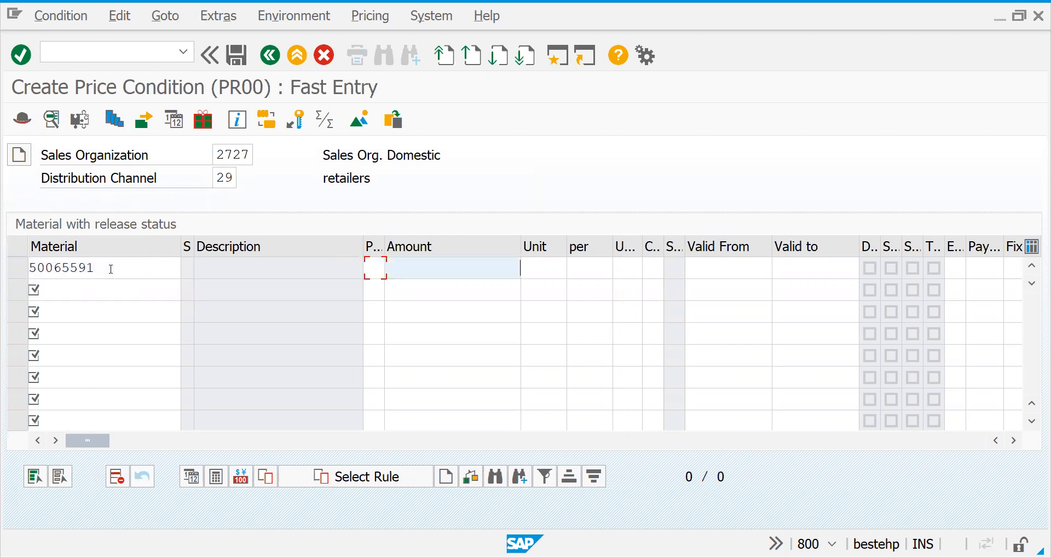
type("200")
key("Return")
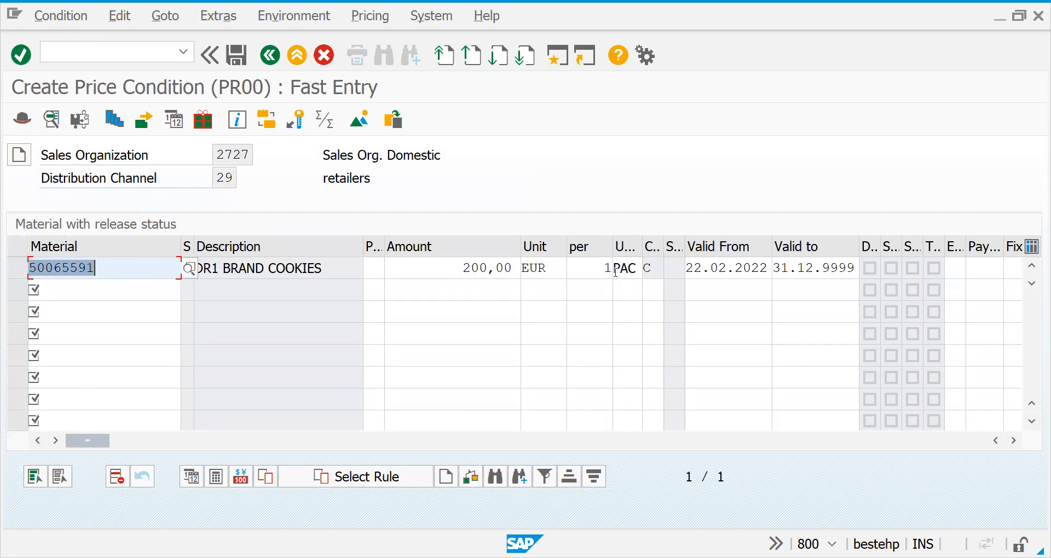
Step: Set the price amount of the DR1 BRAND COOKIES record to 20 EUR and select its row
left_click_drag(462, 269, 544, 272)
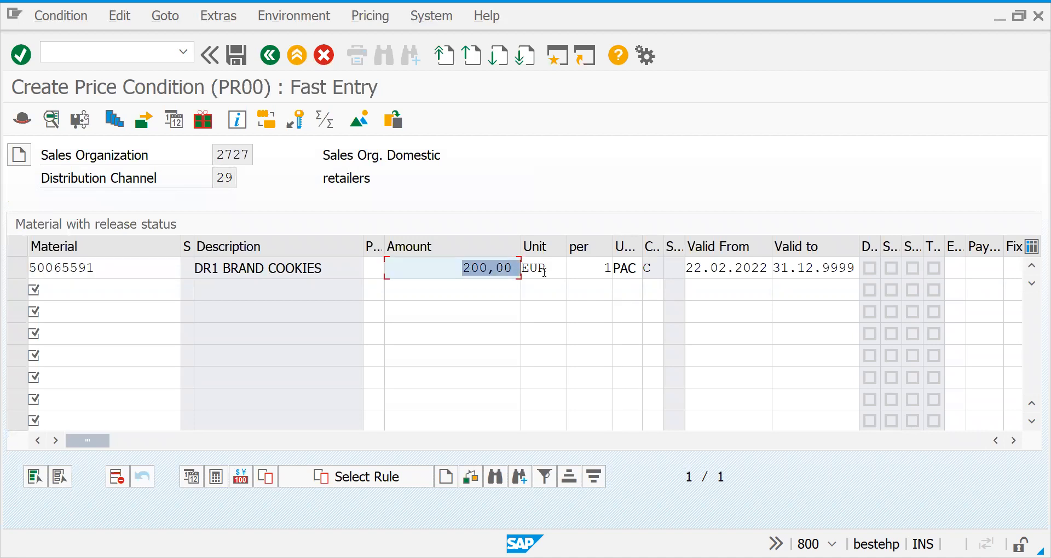
type("20")
key("Return")
left_click(26, 272)
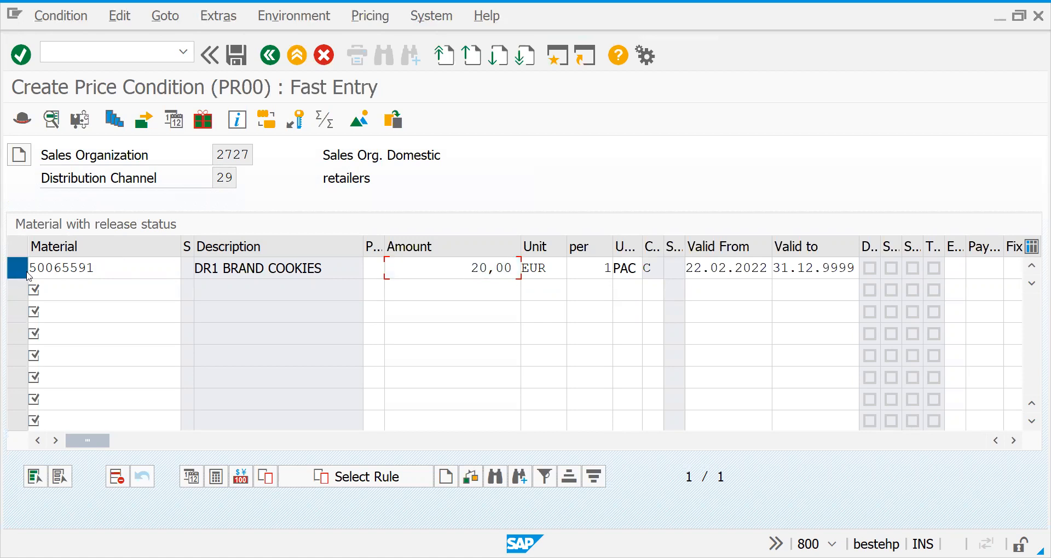
Step: Add a quantity scale from 100 PAC at 19 EUR to the DR1 BRAND COOKIES price record and save the condition
left_click(117, 126)
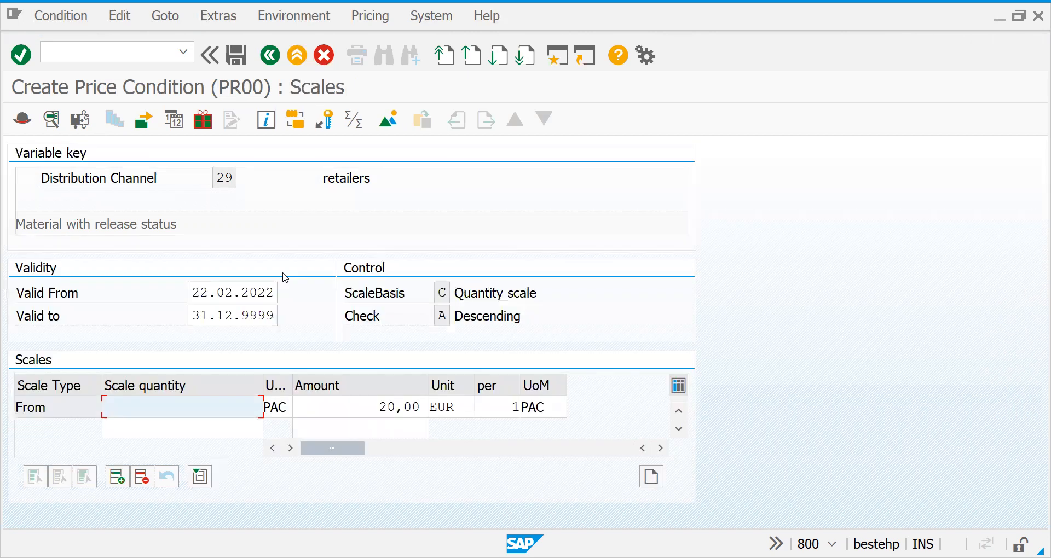
left_click(229, 433)
type("100")
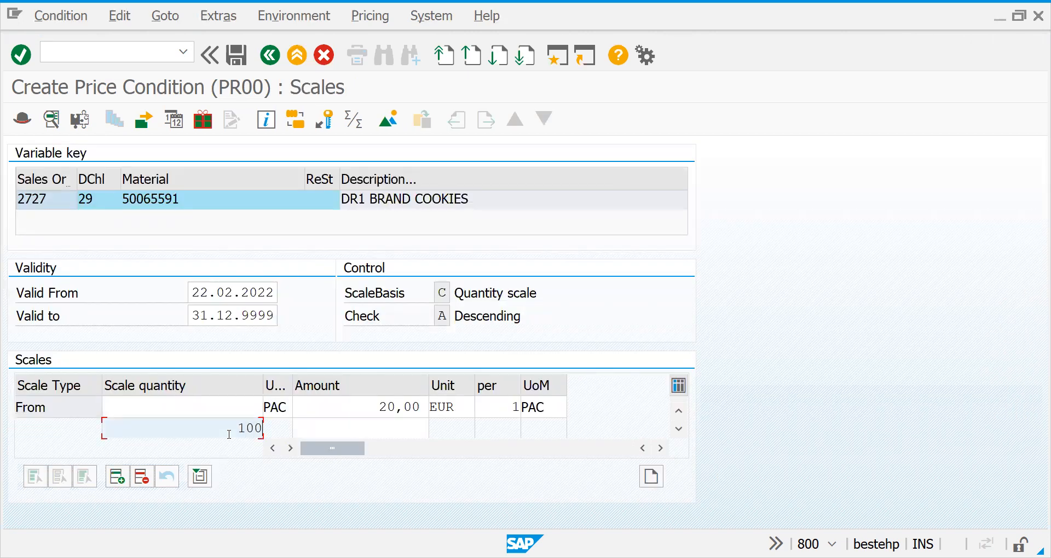
key("Tab")
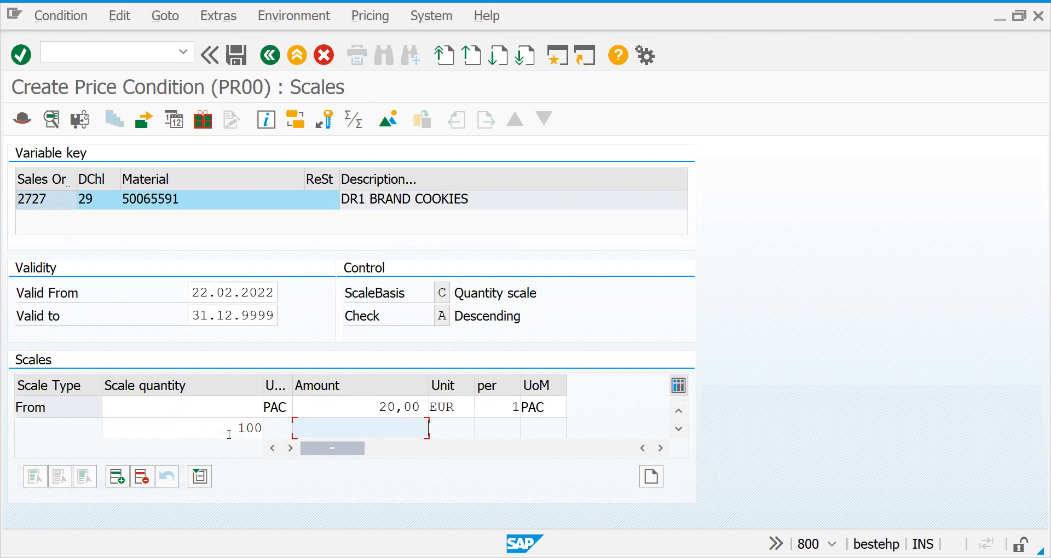
type("9")
key("Return")
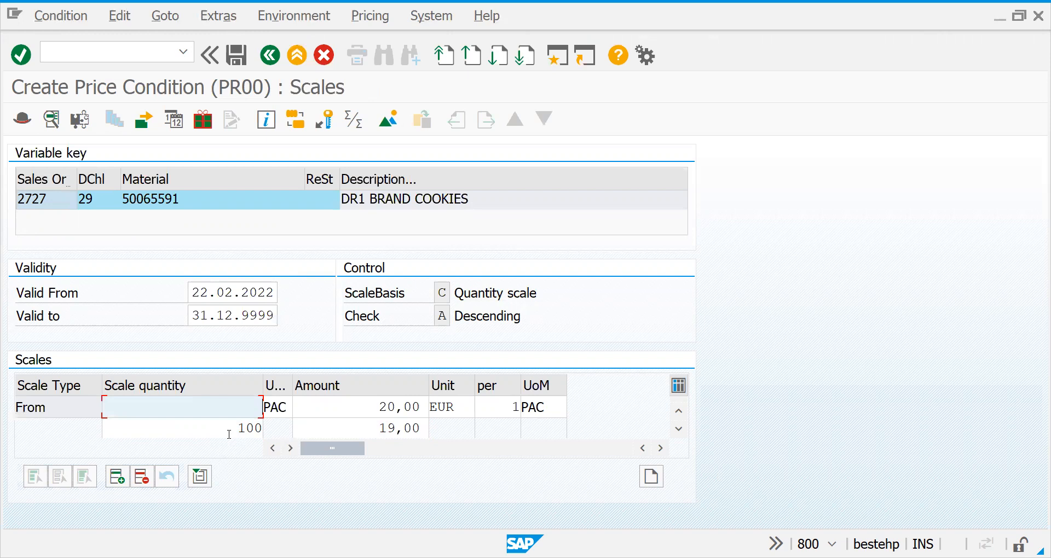
left_click(271, 55)
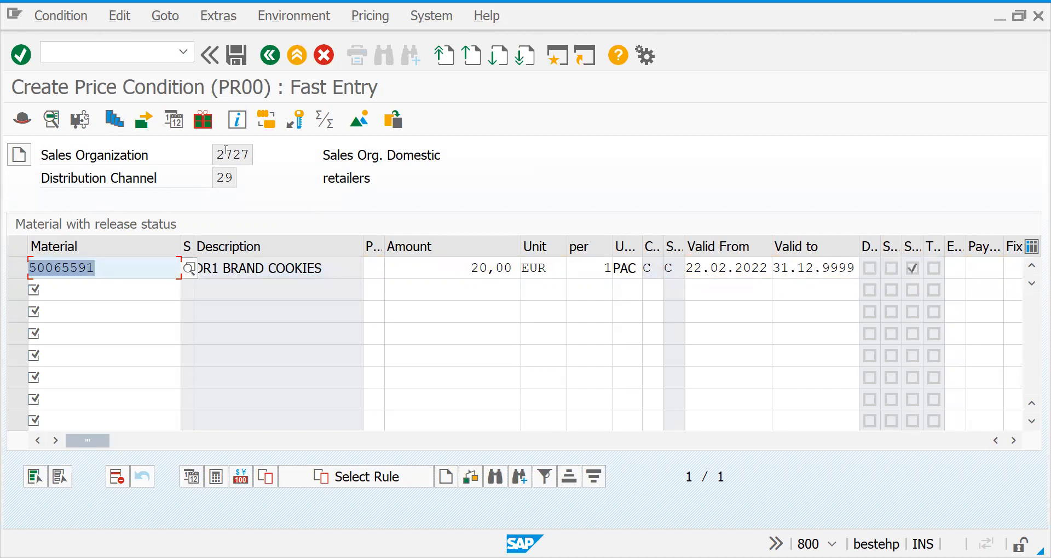
left_click(235, 57)
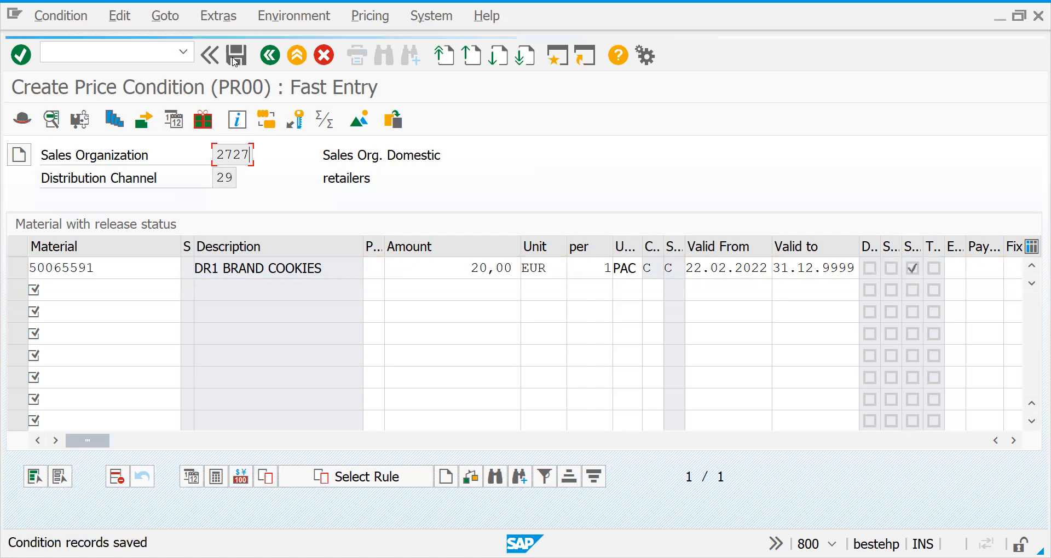
Step: Restart transaction /nvk11 and view the PR00 fast entry for the key combination Material with release status
left_click(114, 53)
type("/nvk11")
key("Return")
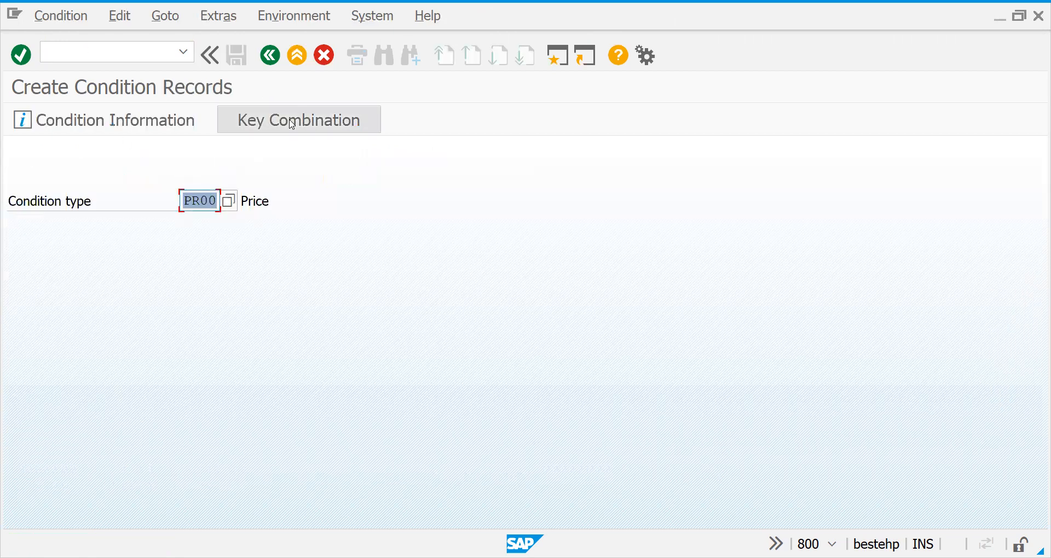
left_click(293, 123)
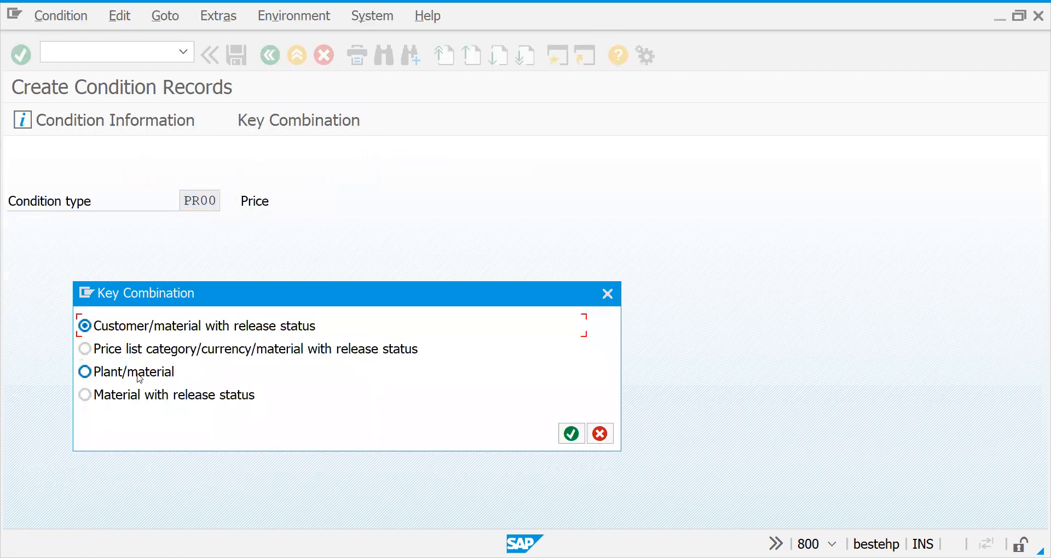
left_click(86, 395)
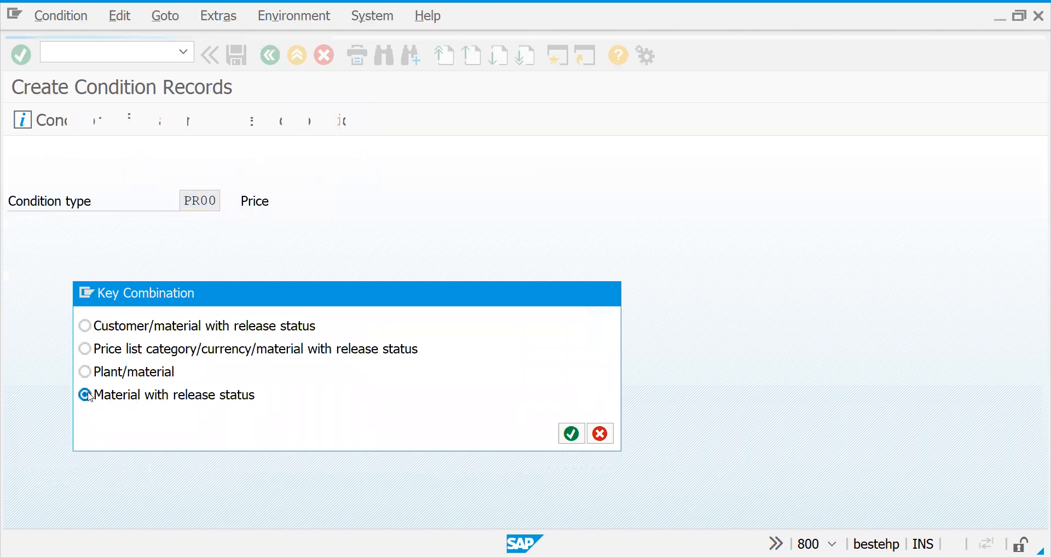
key("Return")
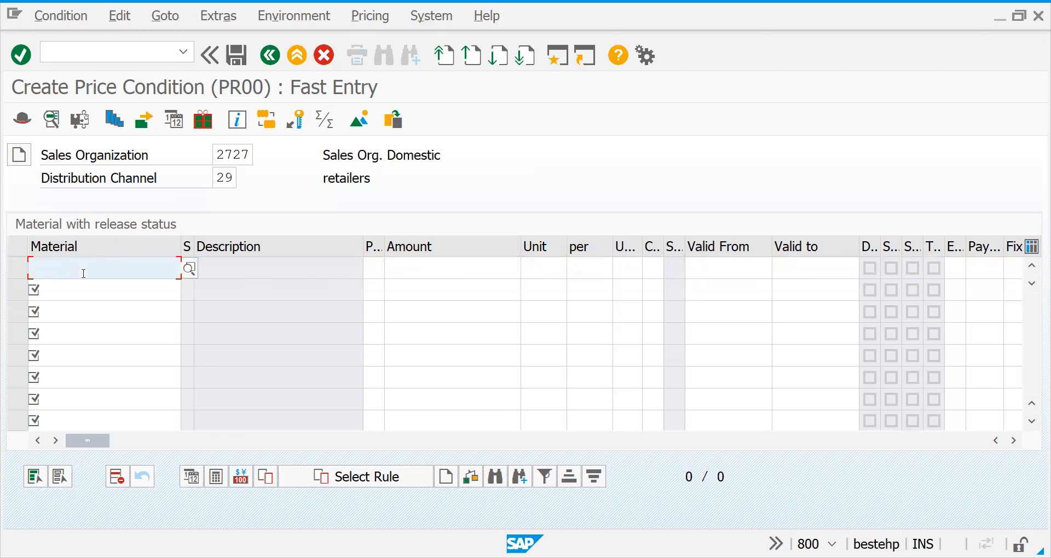
left_click(270, 55)
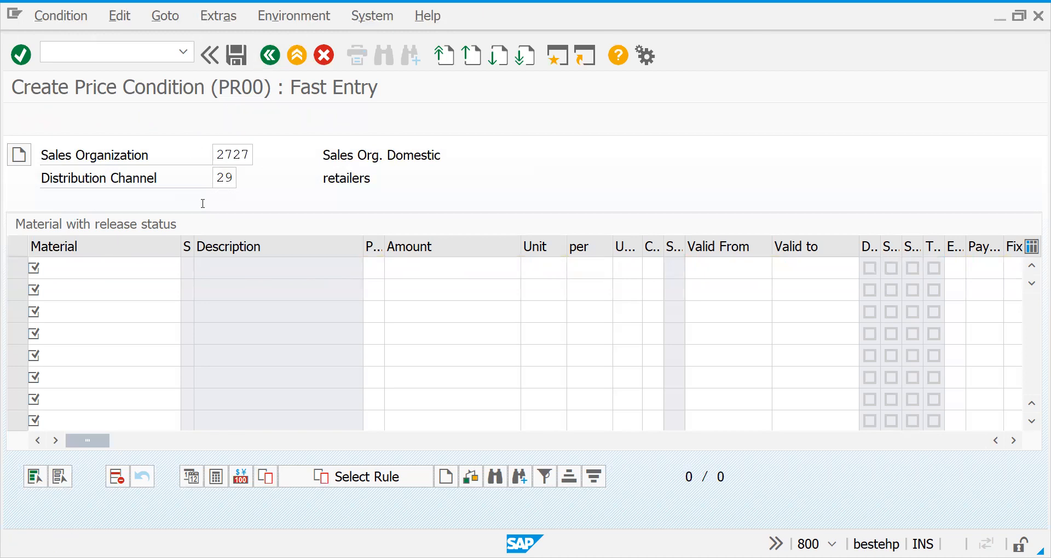
Step: View the customer, material and amount fields in the PR00 fast entry for the key combination Customer/material with release status
left_click(284, 127)
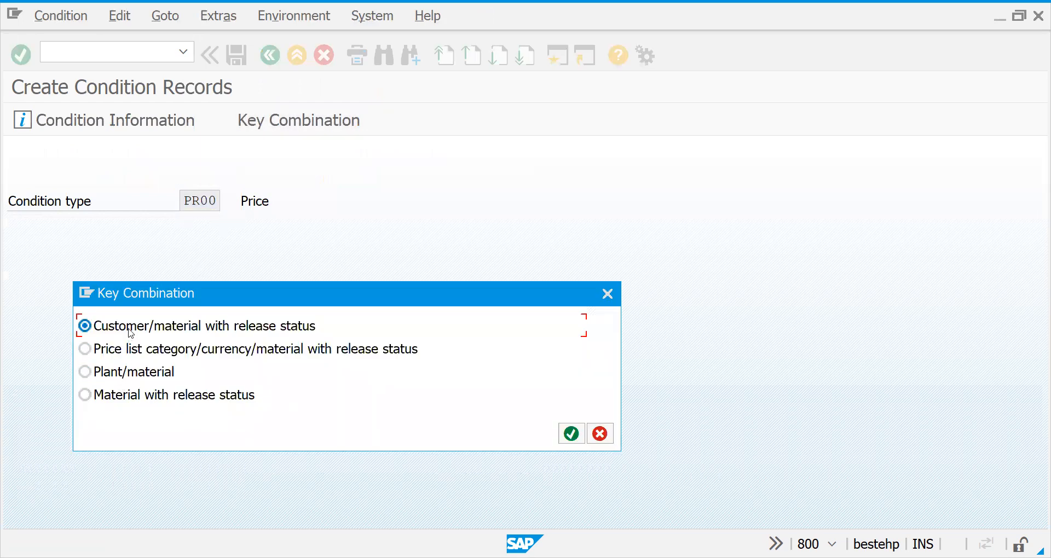
double_click(131, 333)
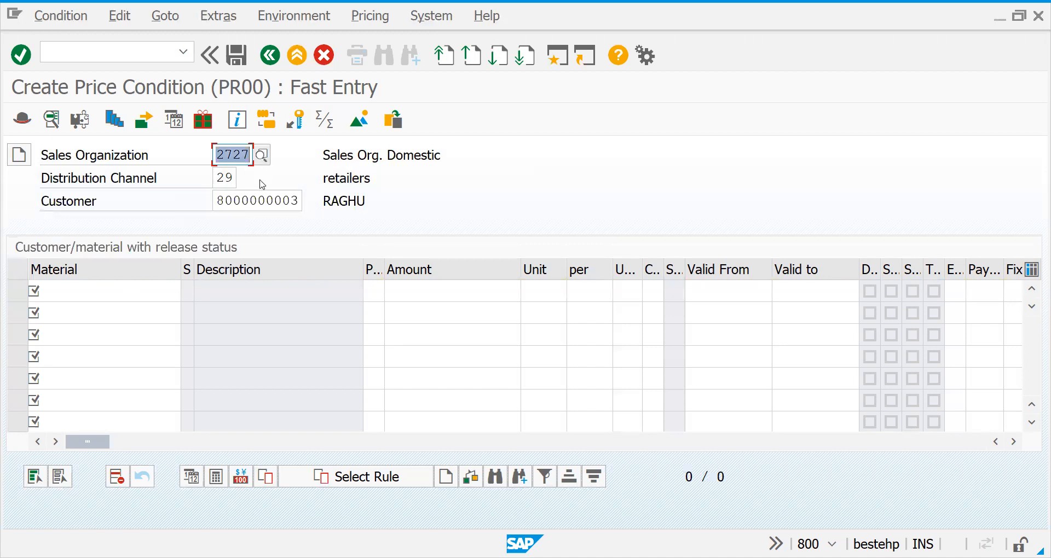
left_click(252, 199)
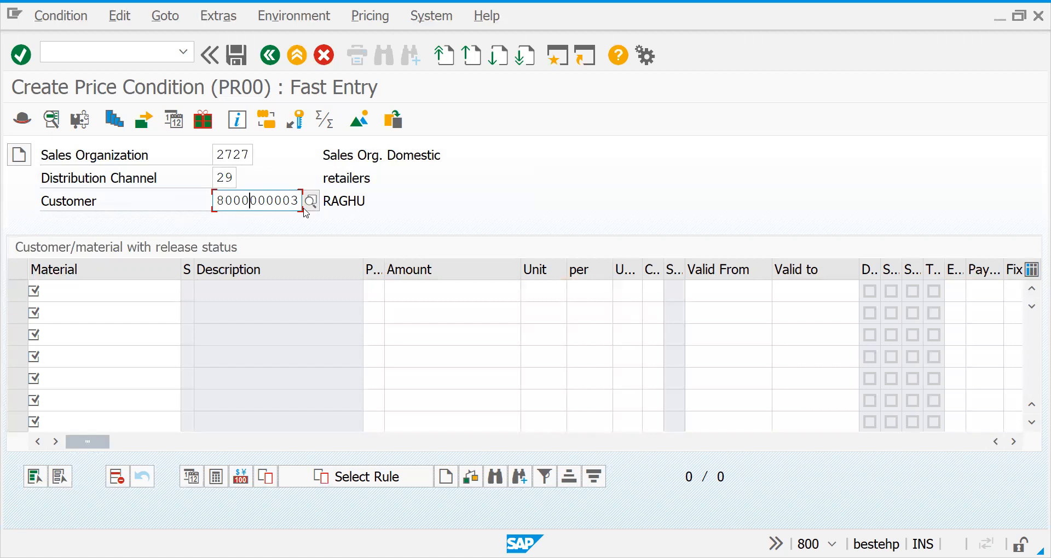
left_click(129, 287)
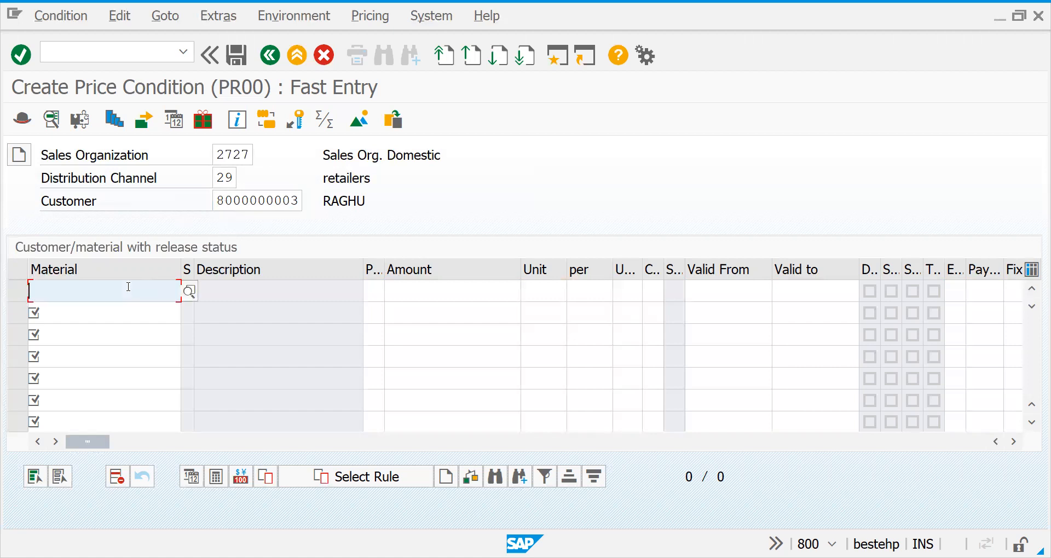
left_click(420, 287)
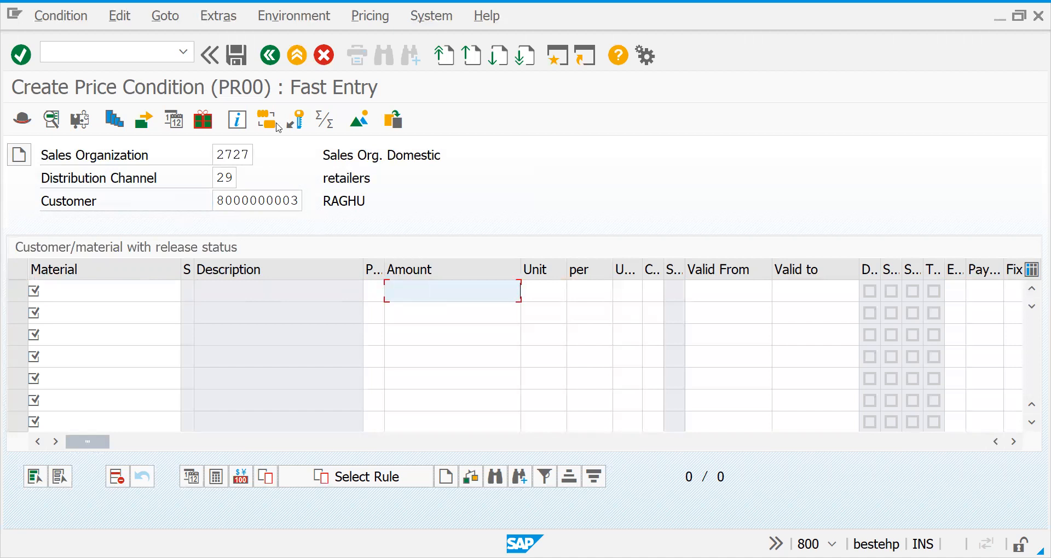
left_click(269, 56)
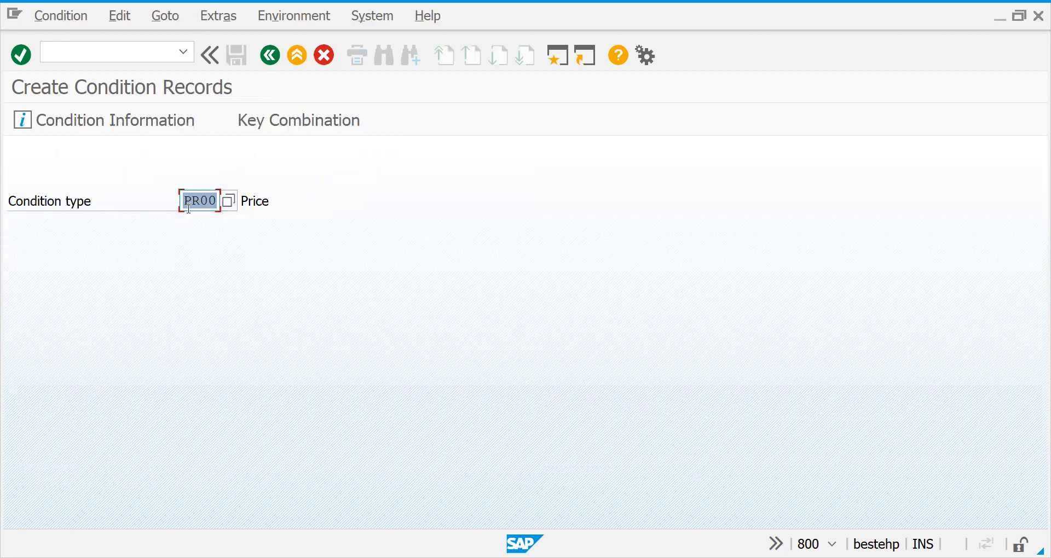
Step: Enter condition type MWST, review its available key combinations and cancel the selection
type("mwst")
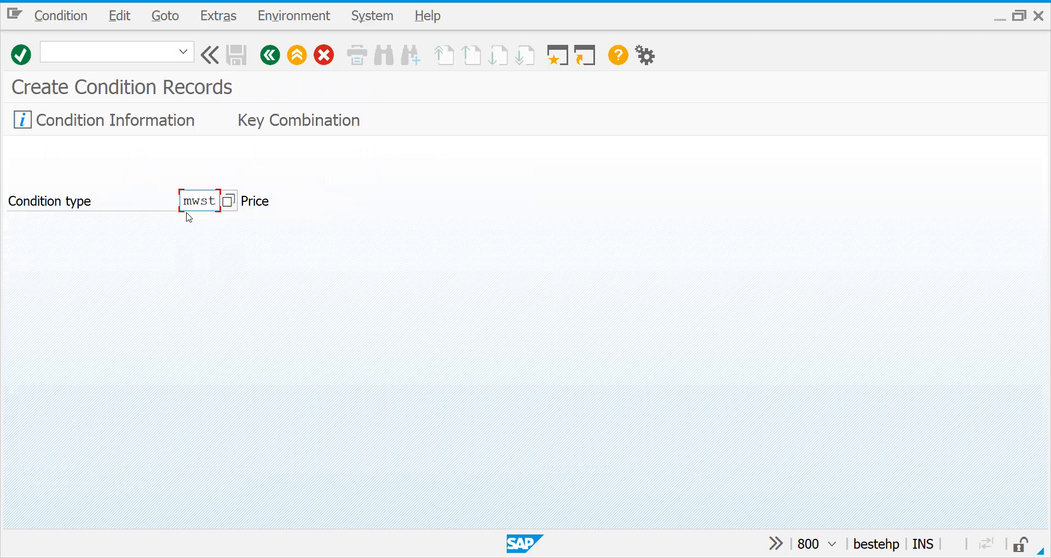
key("Return")
left_click(109, 356)
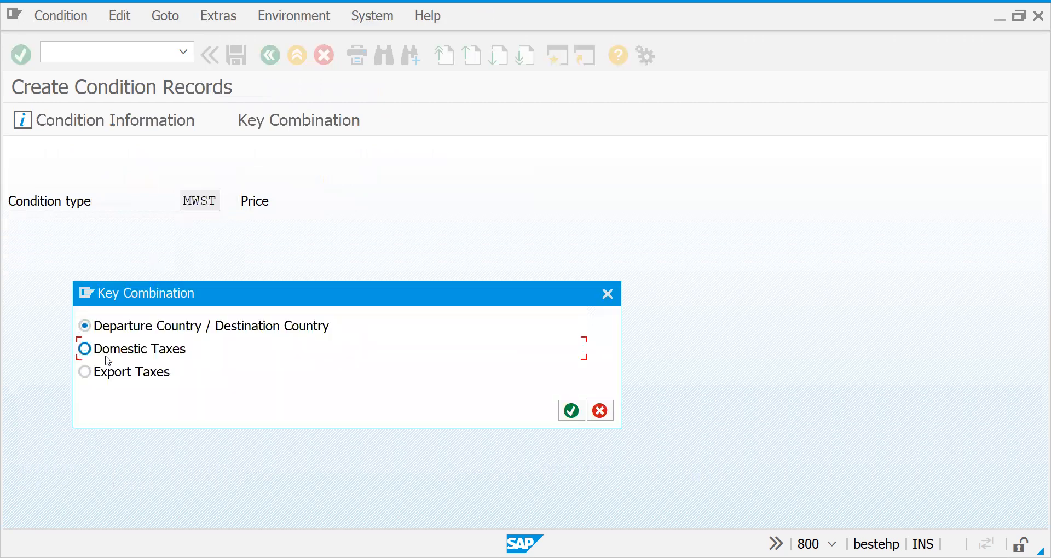
left_click(104, 377)
left_click(114, 349)
left_click(115, 329)
left_click(600, 420)
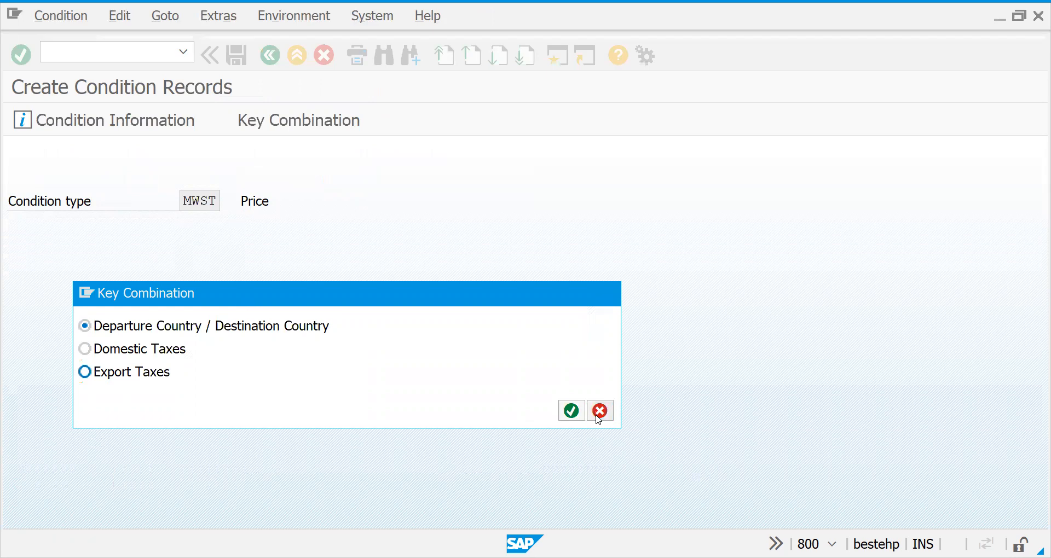
left_click(101, 57)
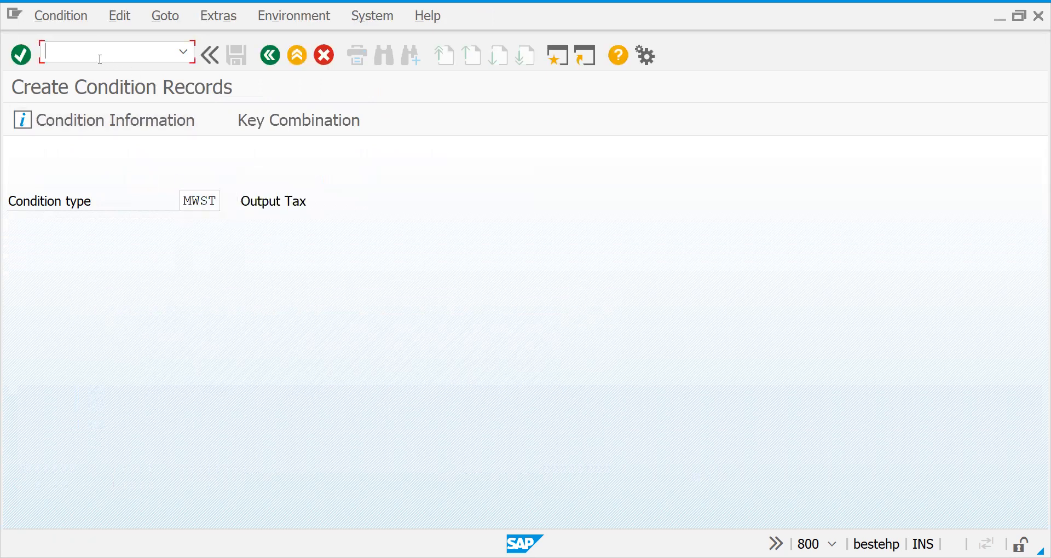
type("/")
key("BackSpace")
type("/")
key("BackSpace")
Step: Switch to the SD CLASS workbook in Excel and review the BRAND1 prices in M14:M16 of the CONDITION MASTER DATA sheet
key("alt+Tab")
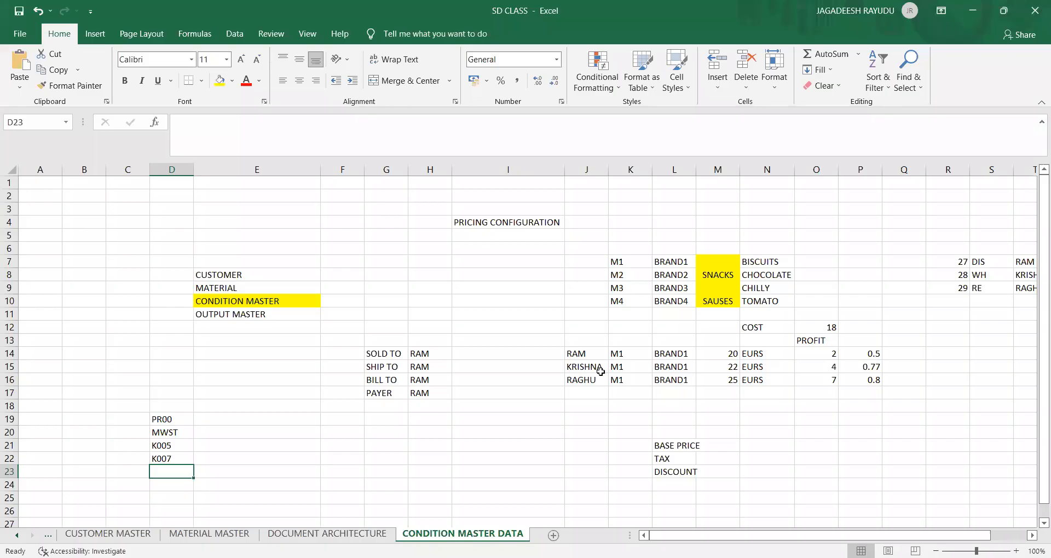
left_click(716, 354)
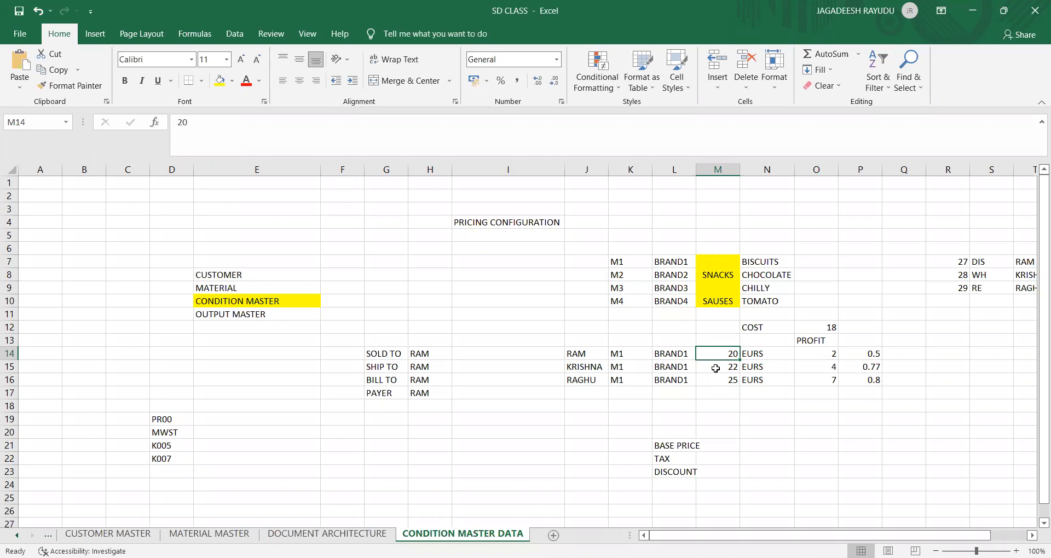
key("shift+Down")
key("shift+Down")
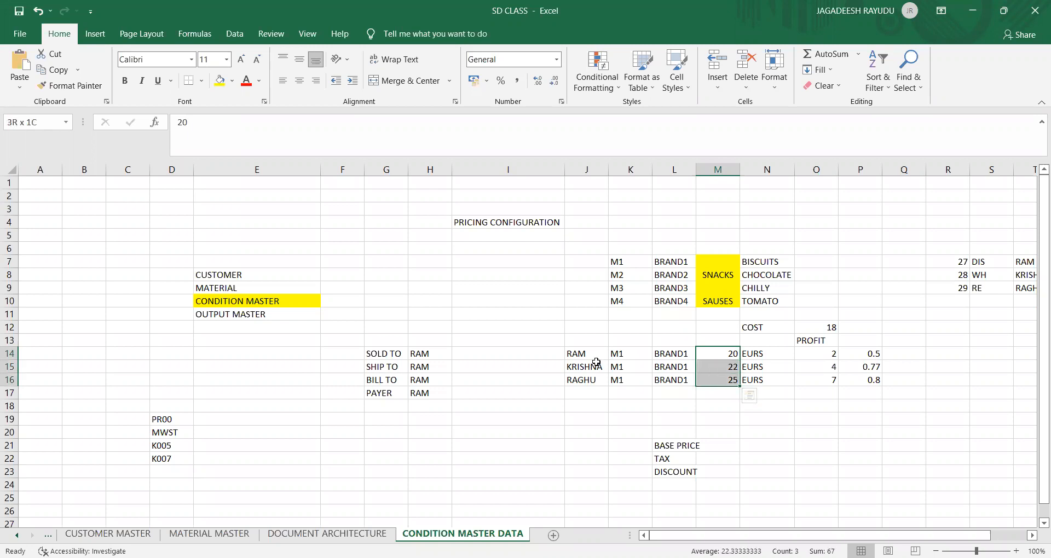
left_click(446, 431)
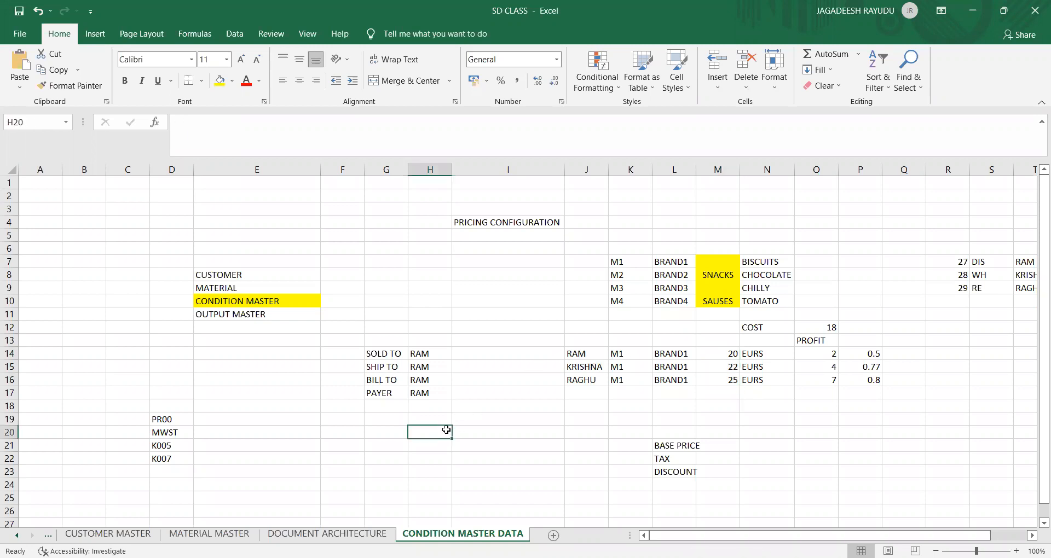
left_click(478, 433)
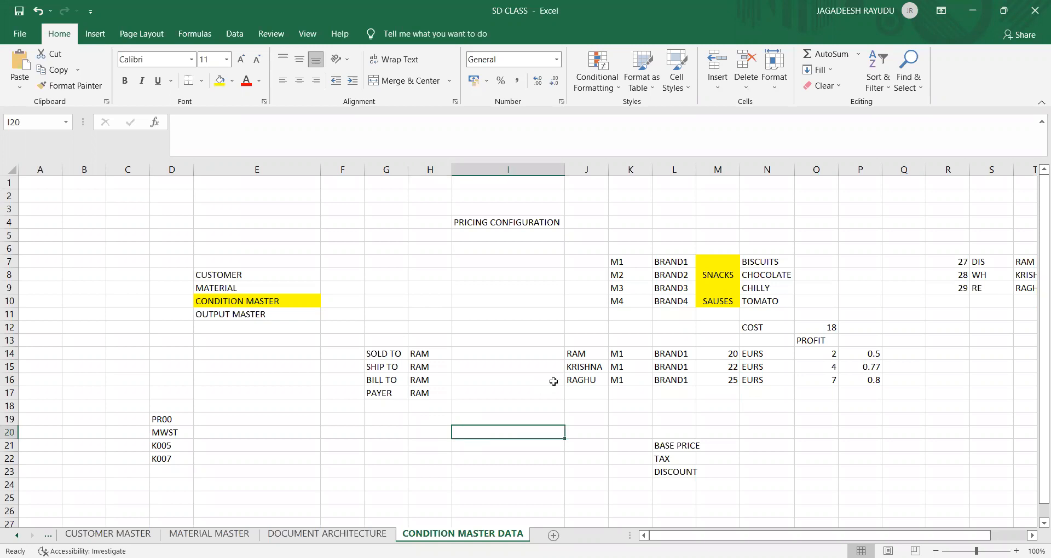
Step: Copy the three customer names from J14:J16 to I20:I22
left_click(584, 351)
key("shift+Down")
key("shift+Down")
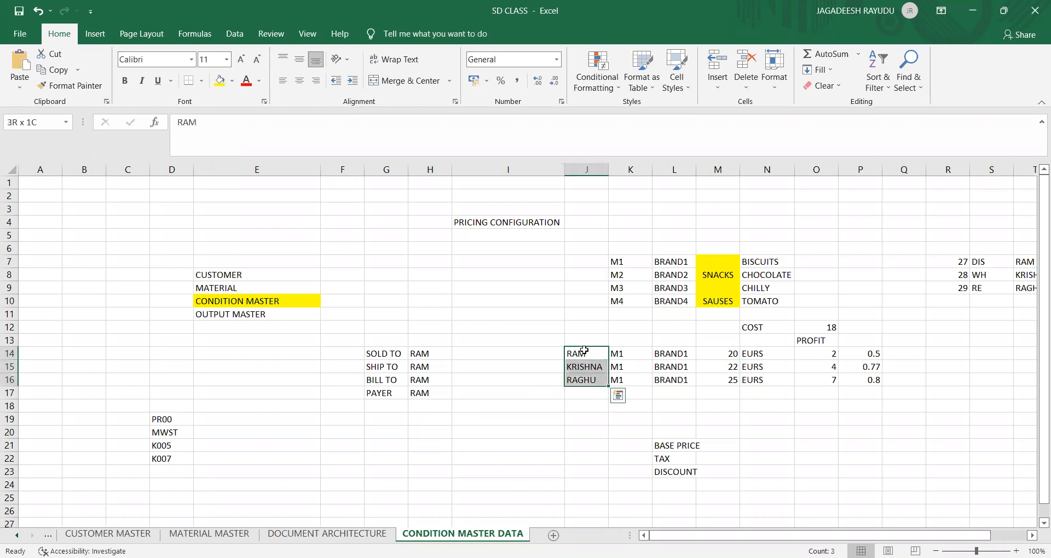
key("ctrl+c")
key("Down")
key("Down")
key("Down")
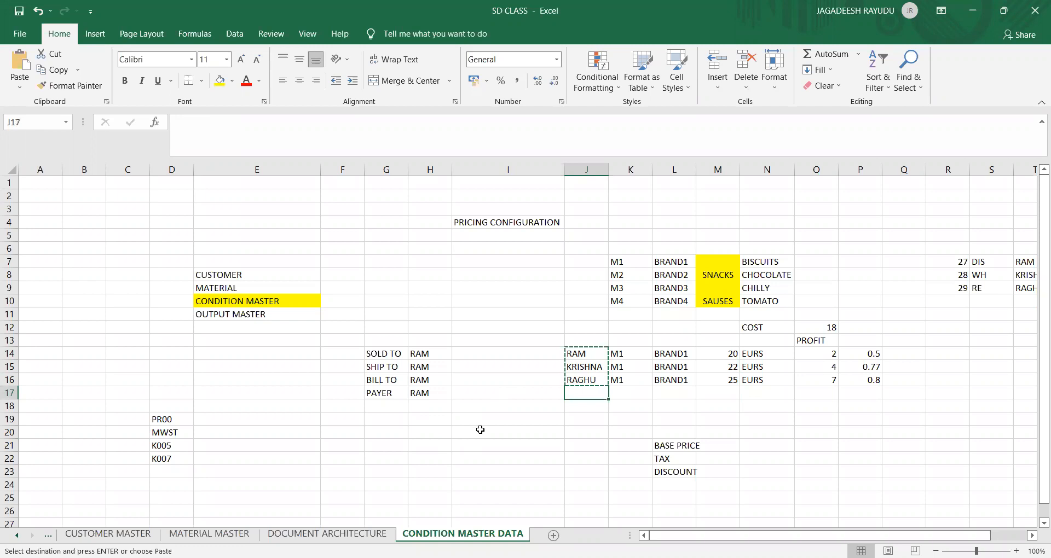
left_click(477, 432)
key("ctrl+v")
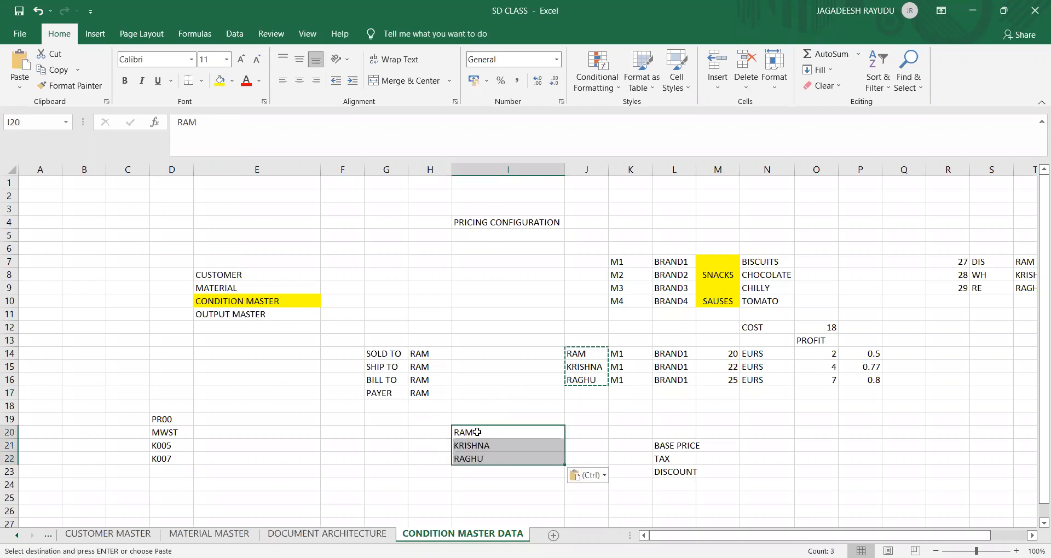
left_click(421, 433)
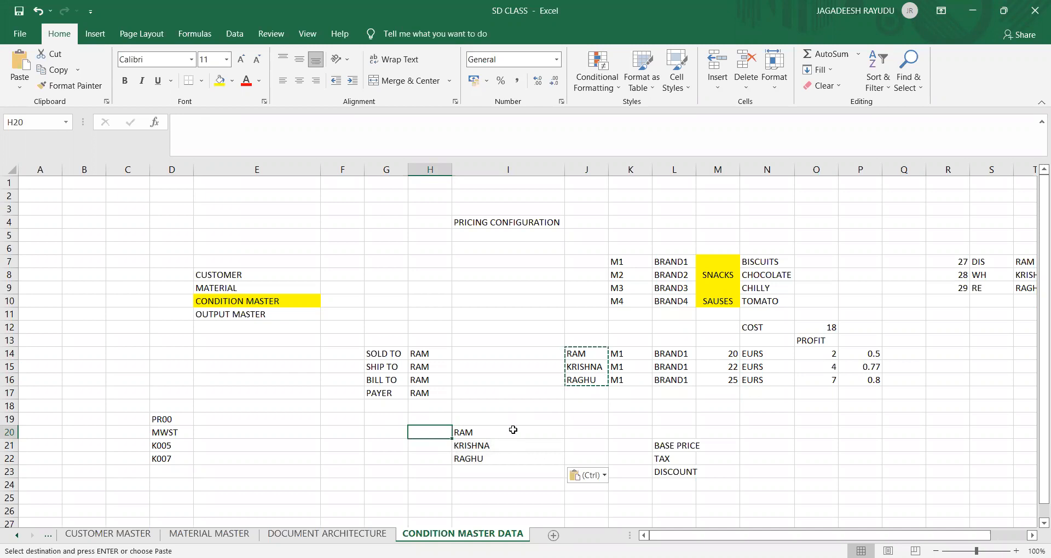
key("ctrl+v")
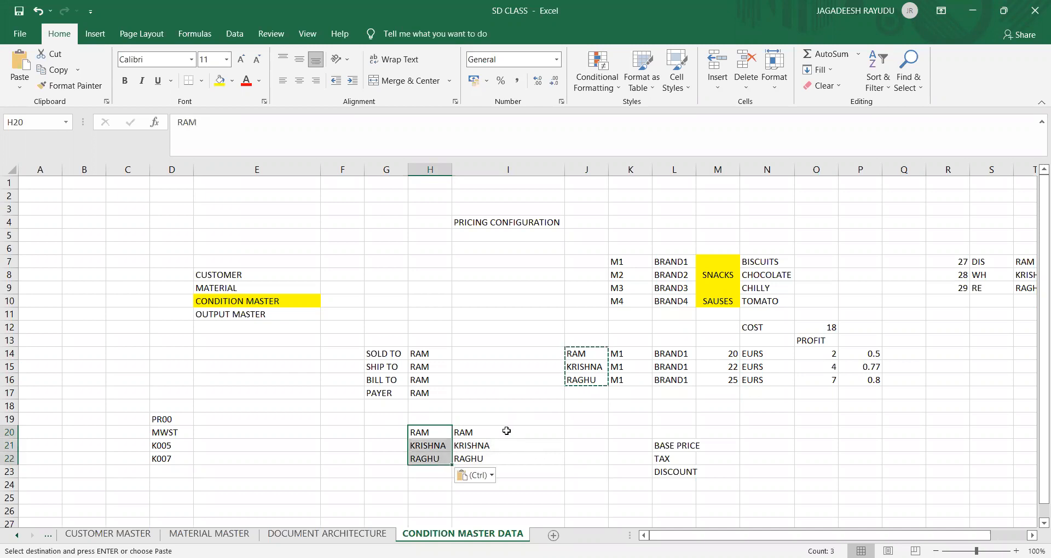
key("ctrl+z")
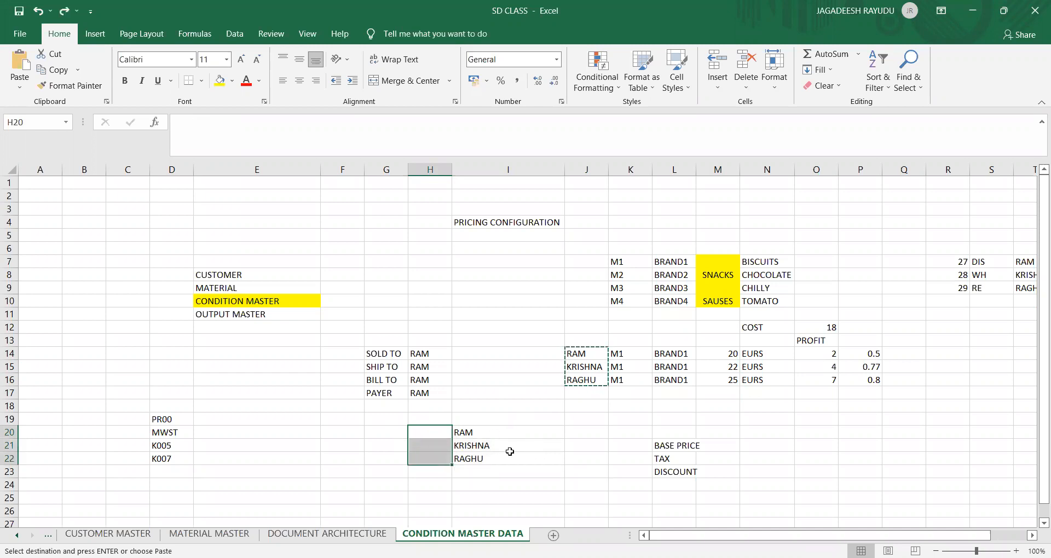
Step: Enter the rating 5* in cell H20 beside the first copied customer name
left_click(436, 436)
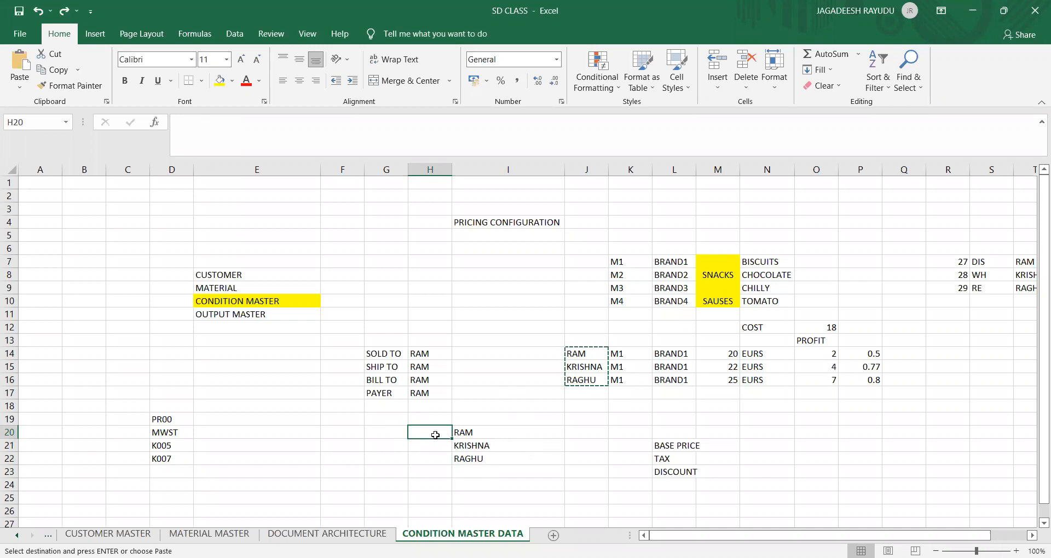
type("5*")
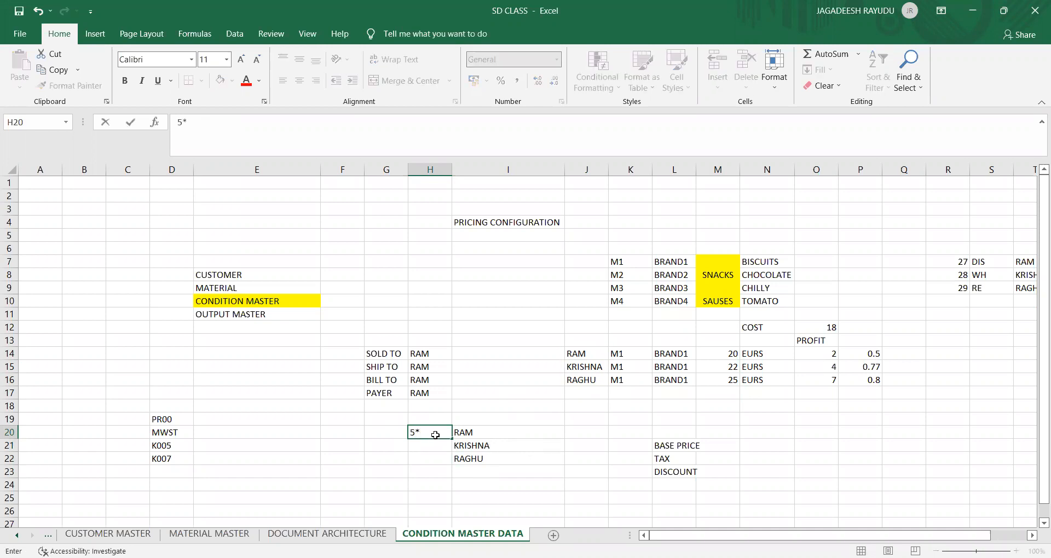
key("Return")
left_click(435, 435)
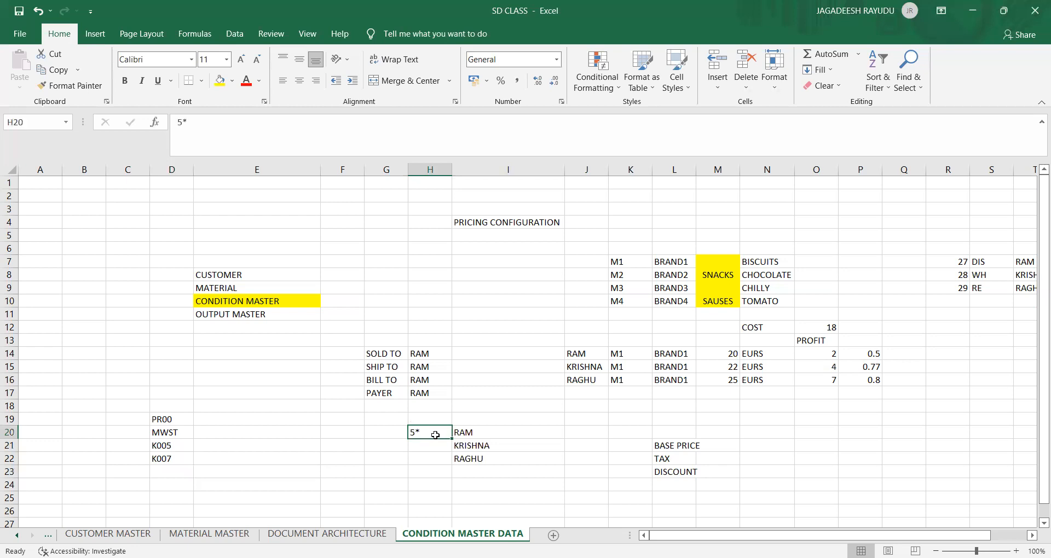
Step: Copy the 5* rating from H20 into H21 and H22
key("ctrl+c")
key("ctrl+v")
key("Down")
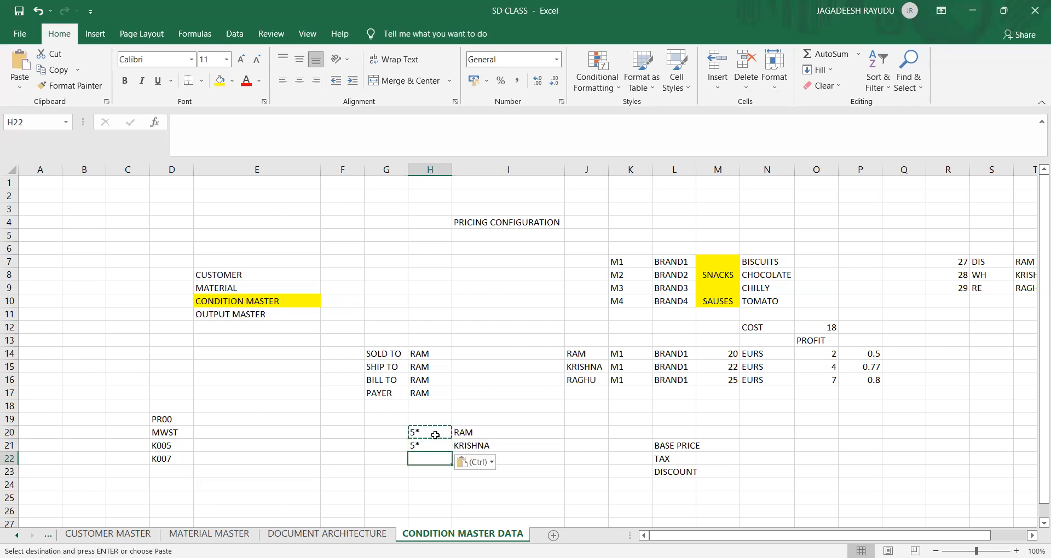
key("ctrl+v")
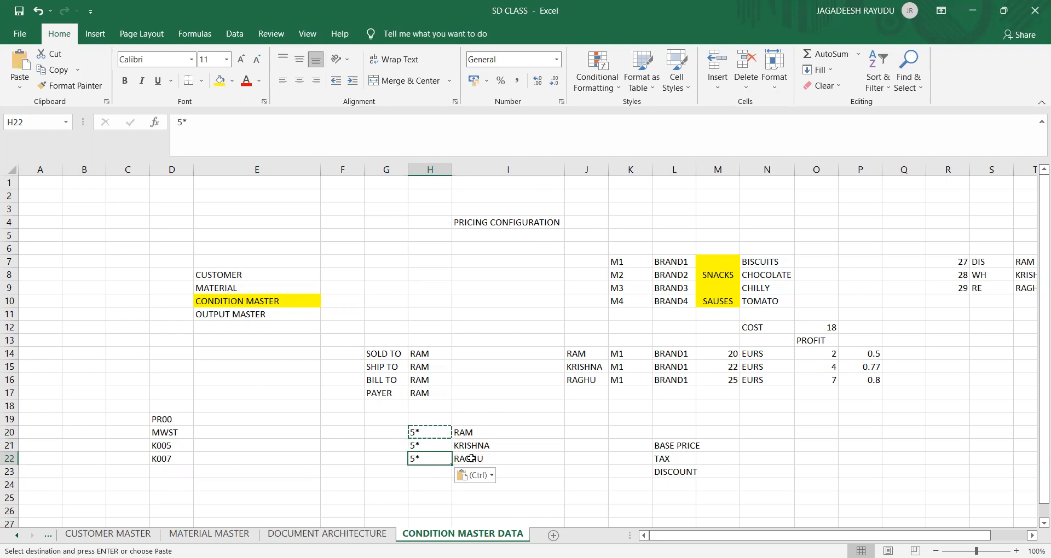
Step: Enter 27 in cell J18, 2727 in J20 and 27 in K20
left_click(578, 433)
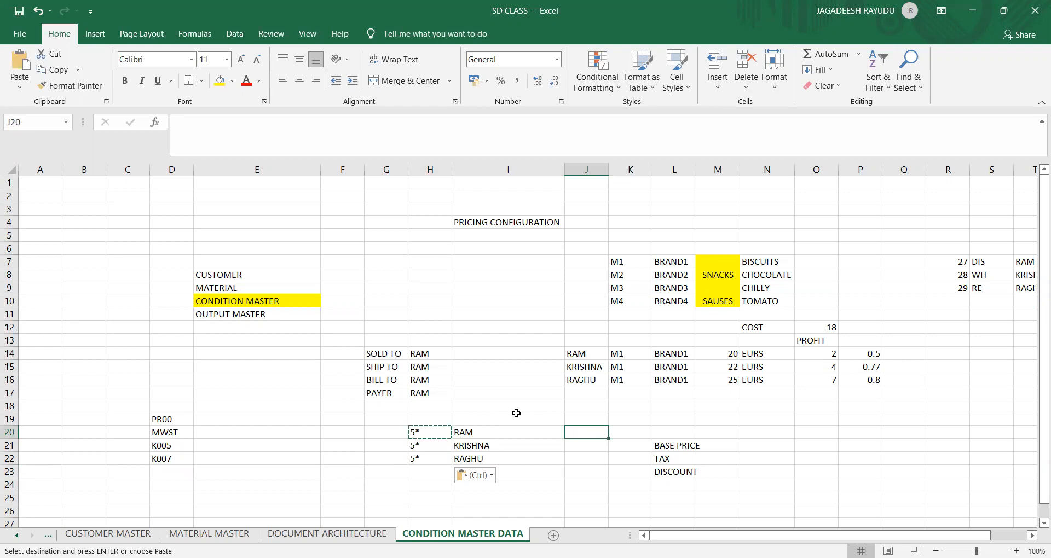
left_click(571, 408)
type("27")
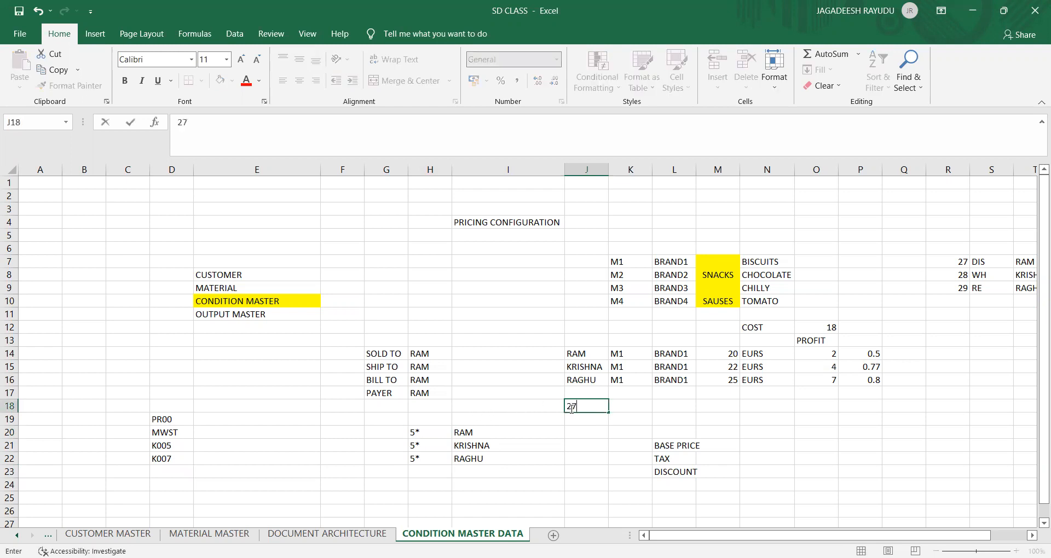
left_click(578, 430)
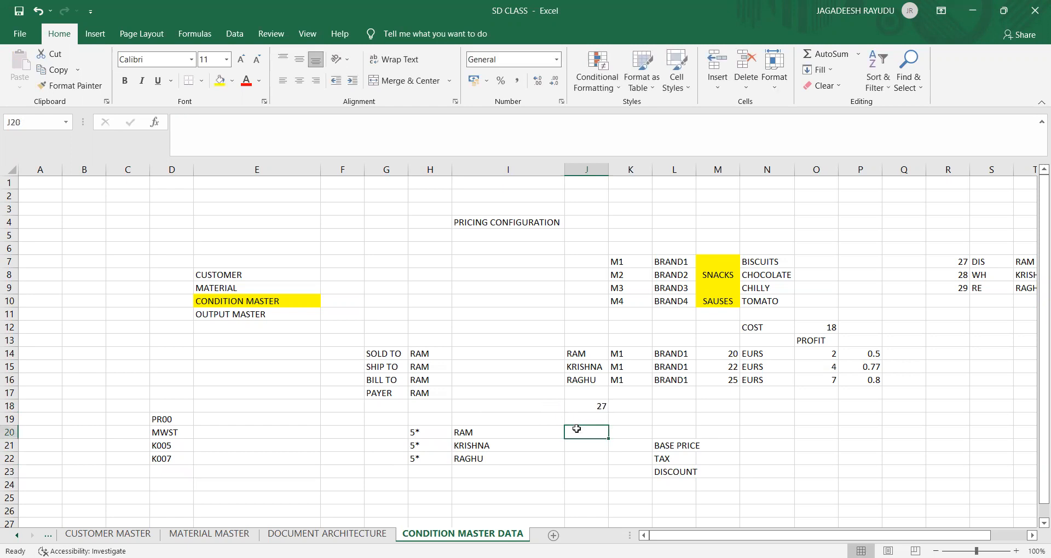
type("2727")
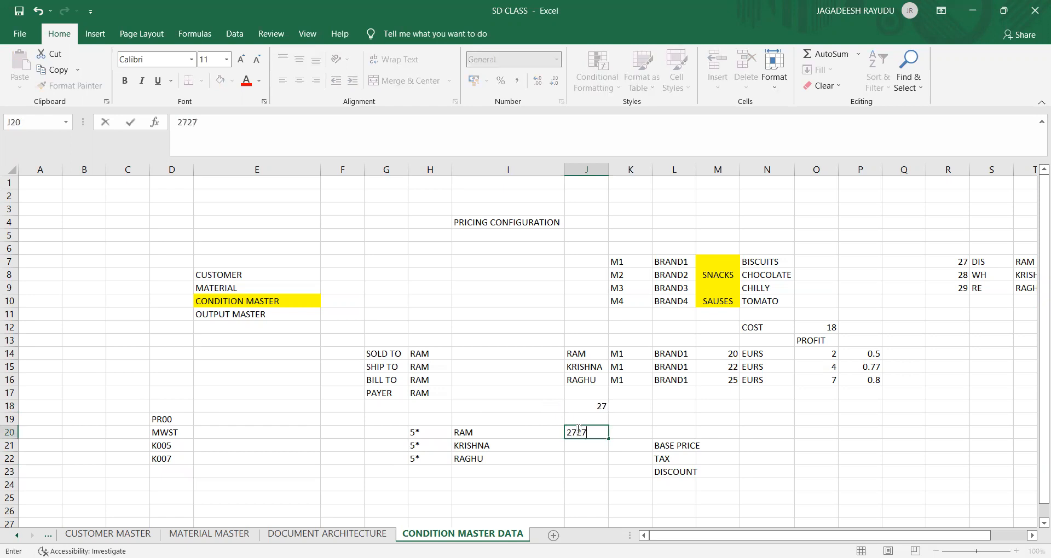
left_click(628, 433)
type("27")
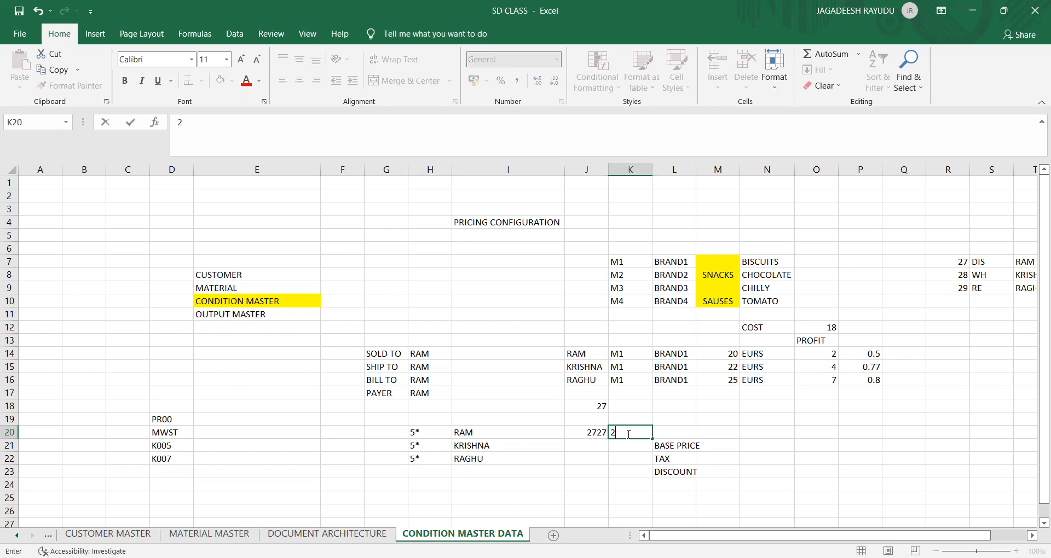
left_click(685, 432)
Step: Copy the three BRAND1 prices from M14:M16 to L20:L22
left_click(731, 355)
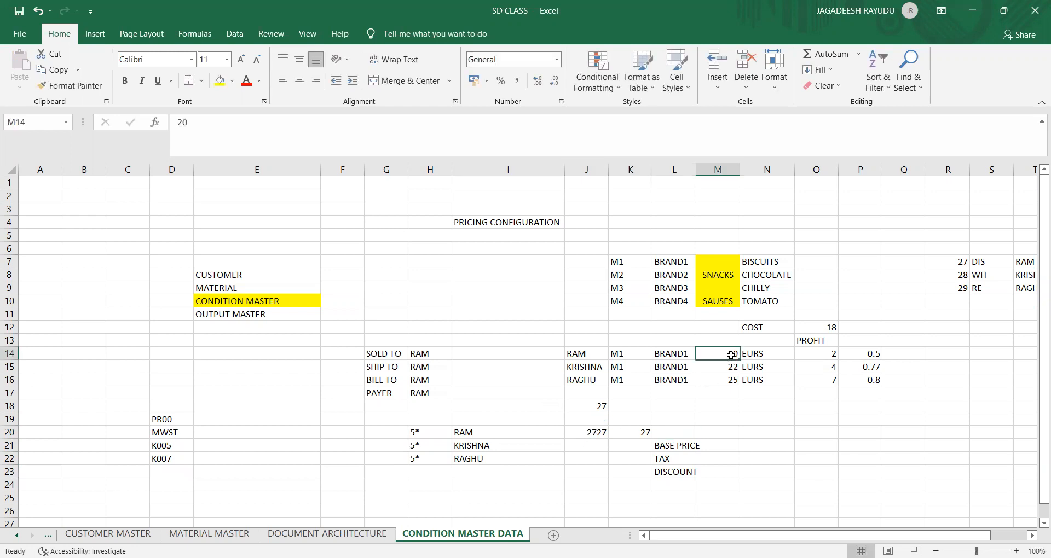
key("shift+Right")
key("shift+Right")
key("shift+Right")
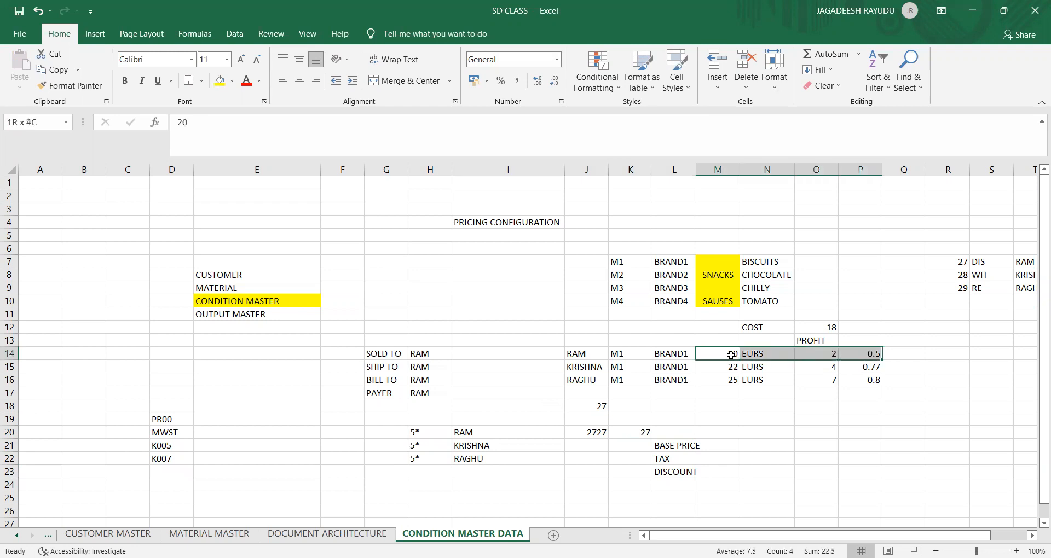
key("shift+Left")
key("shift+Left")
key("shift+Left")
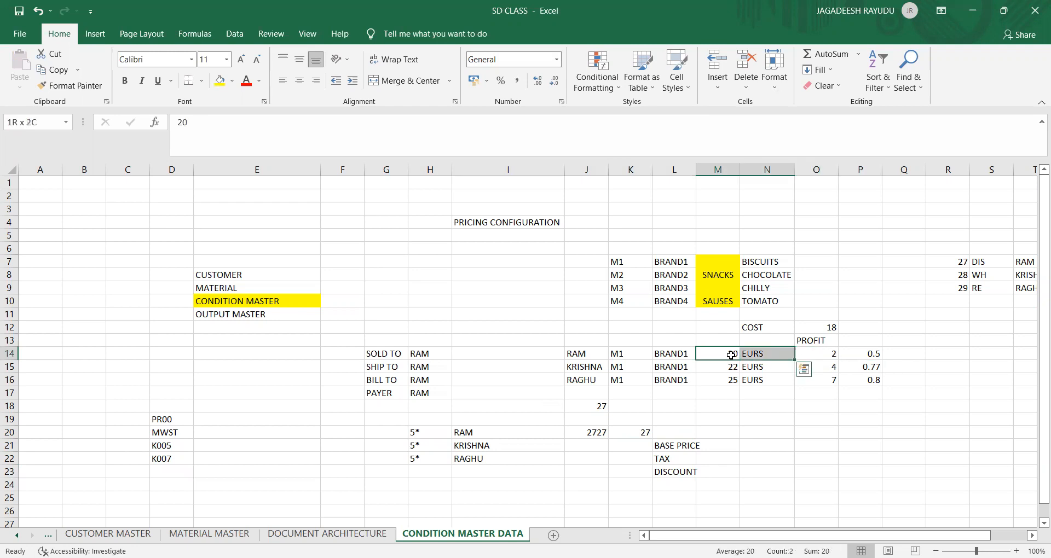
key("shift+Down")
key("shift+Down")
key("ctrl+c")
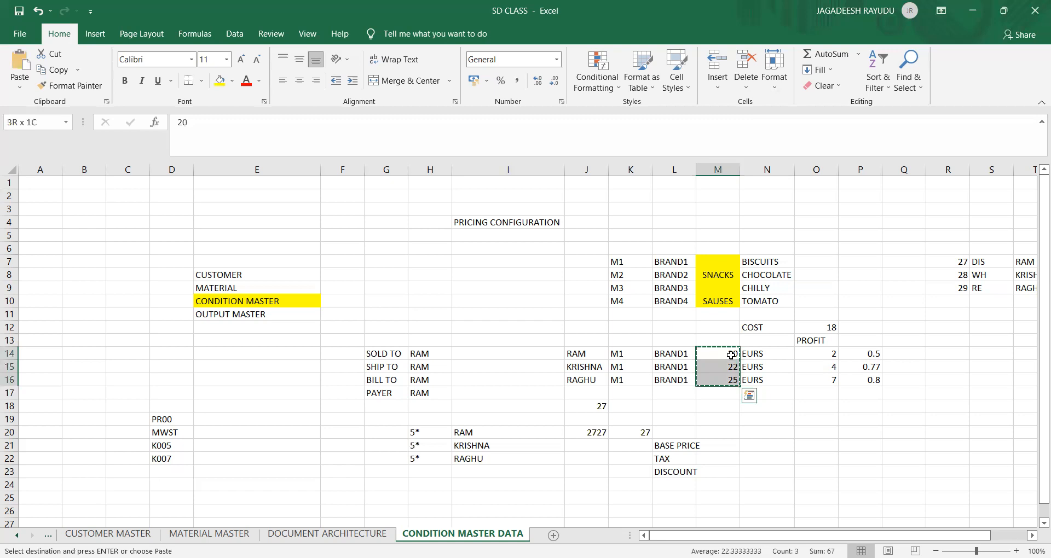
key("Down")
key("Down")
key("Down")
key("Down")
key("Down")
key("Down")
key("Left")
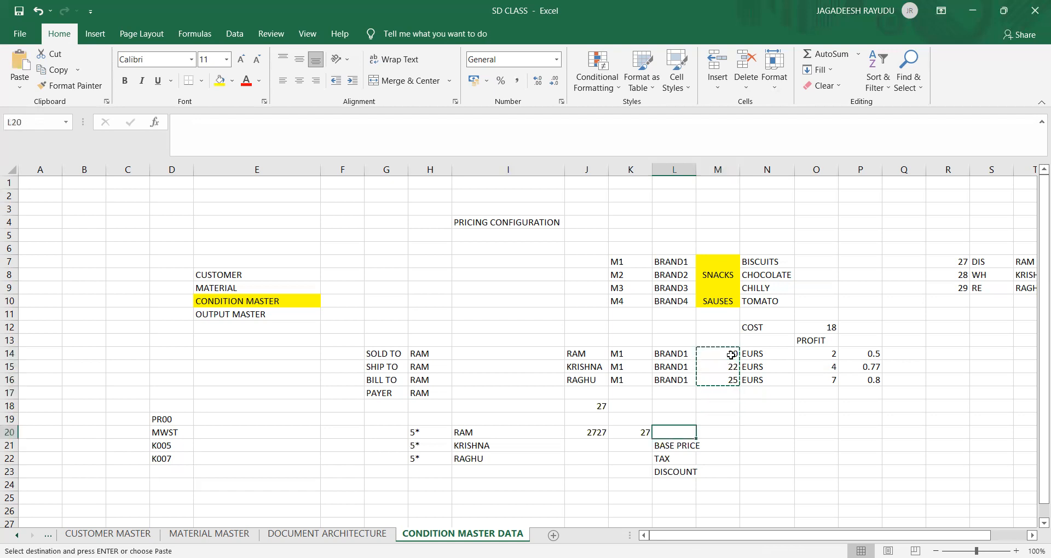
key("ctrl+v")
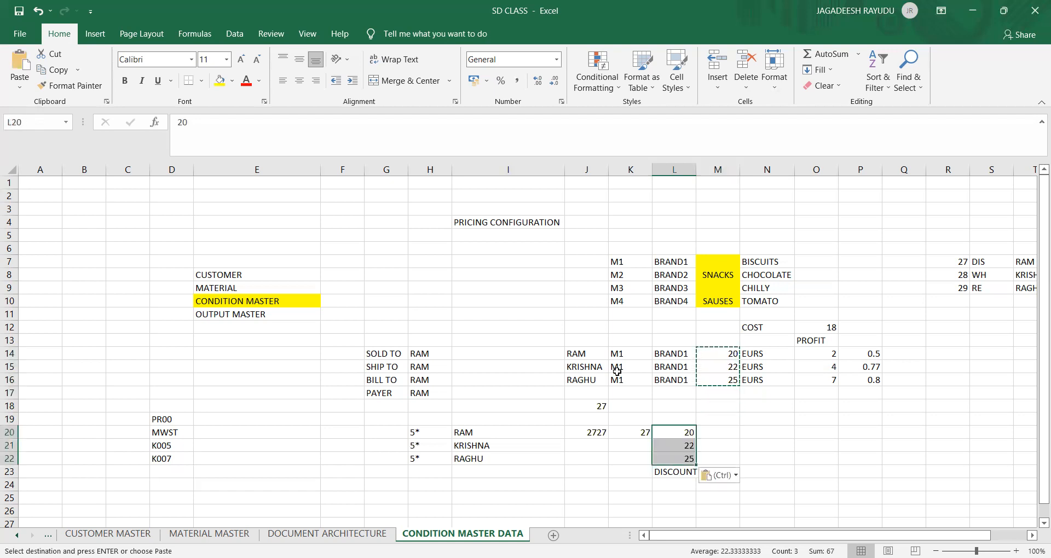
Step: Fill J21:K21 with 2727 and 28, and J22:K22 with 2727 and 29
left_click(582, 443)
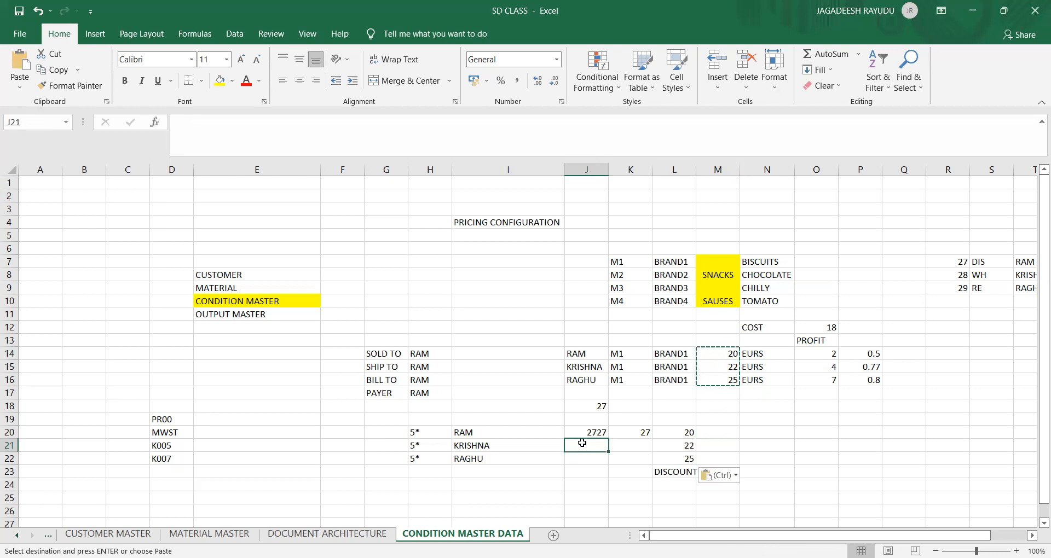
type("2727")
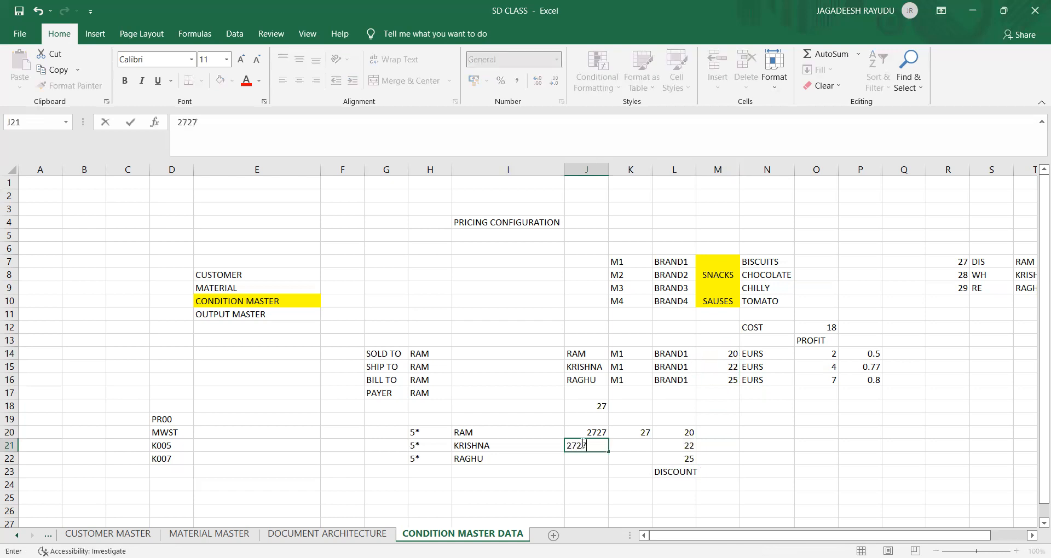
key("Tab")
type("28")
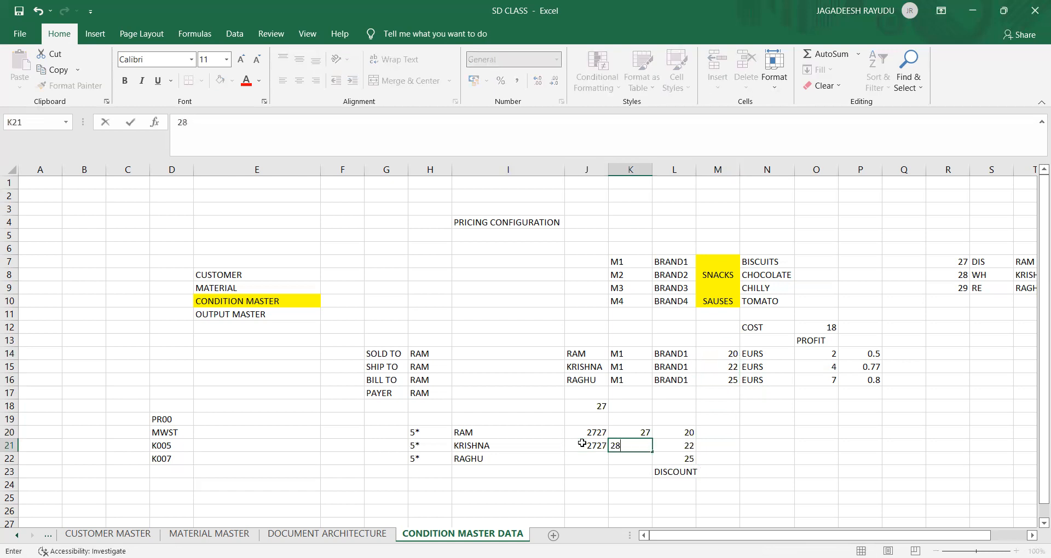
key("Right")
key("Left")
key("Left")
key("Down")
type("272")
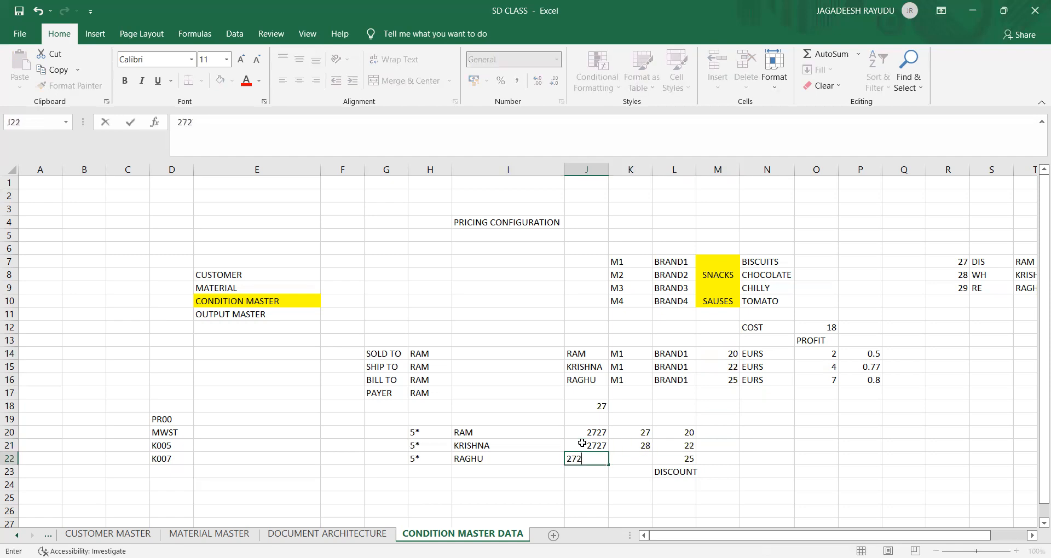
key("Right")
type("29")
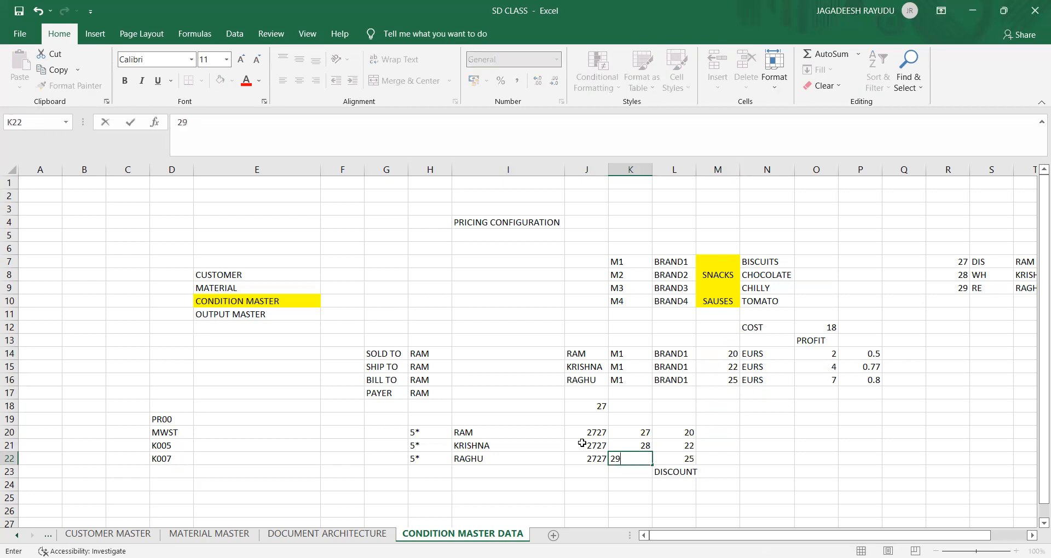
key("Left")
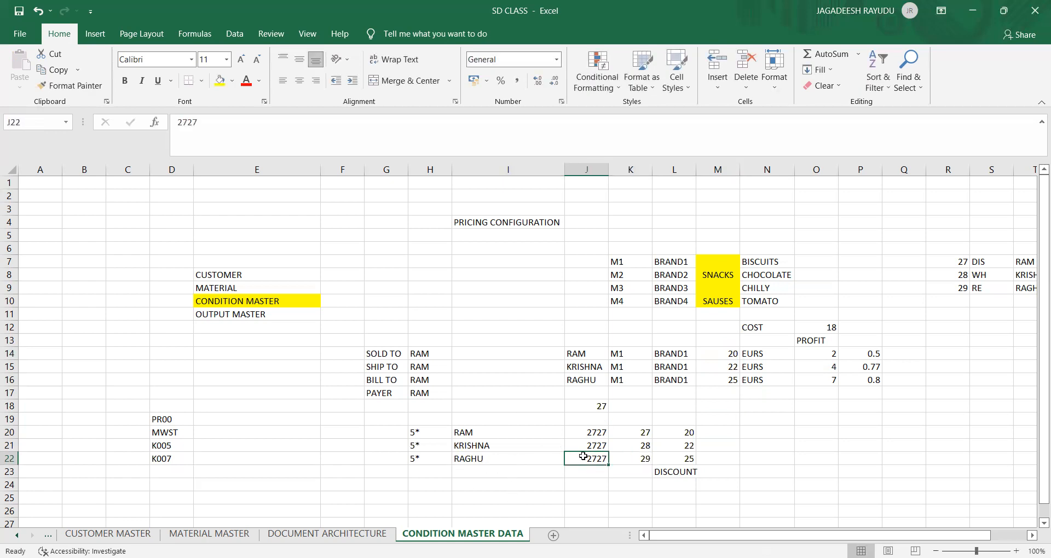
Step: Clear the three customer names from I20:I22
left_click(476, 430)
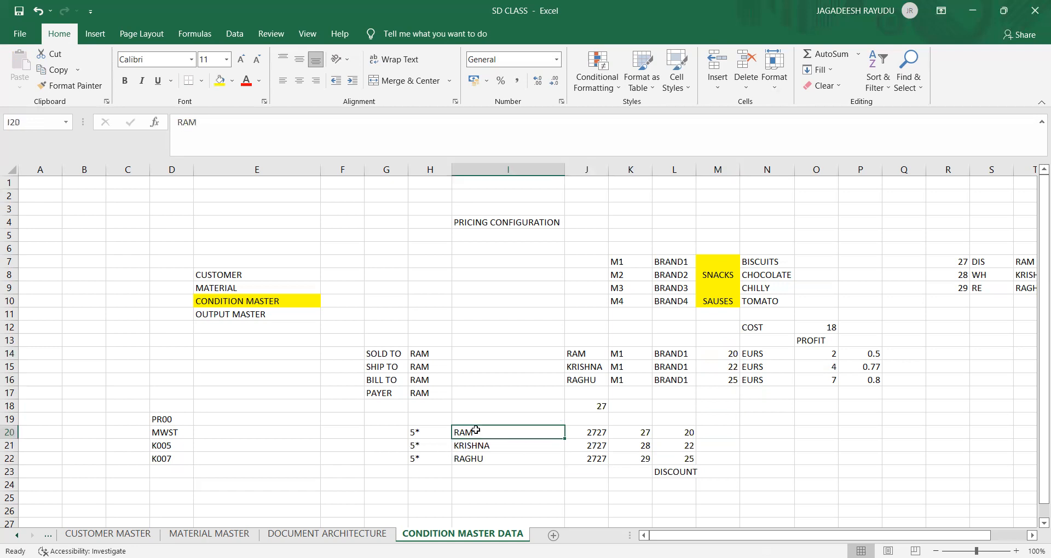
key("shift+Down")
key("shift+Down")
key("Delete")
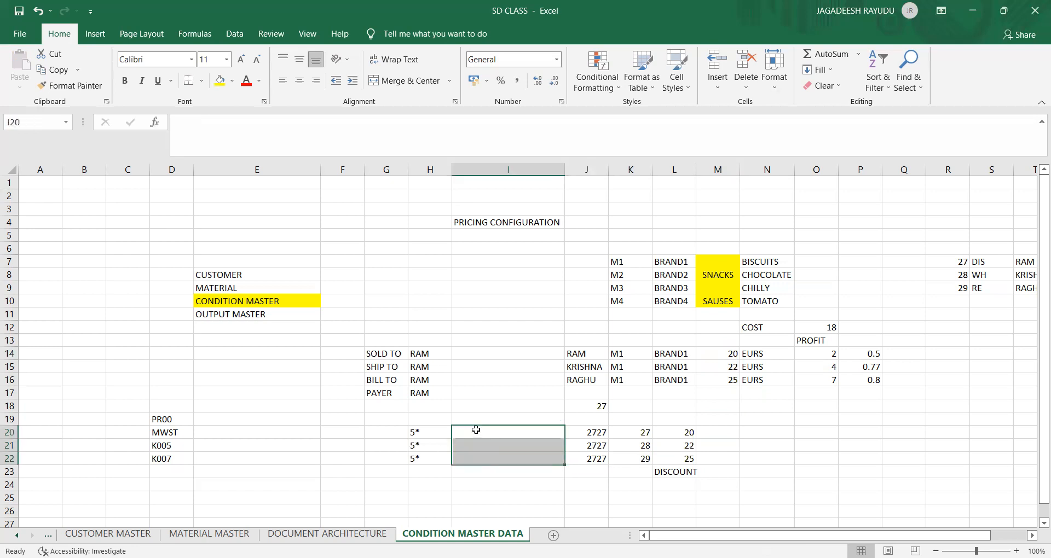
left_click(426, 433)
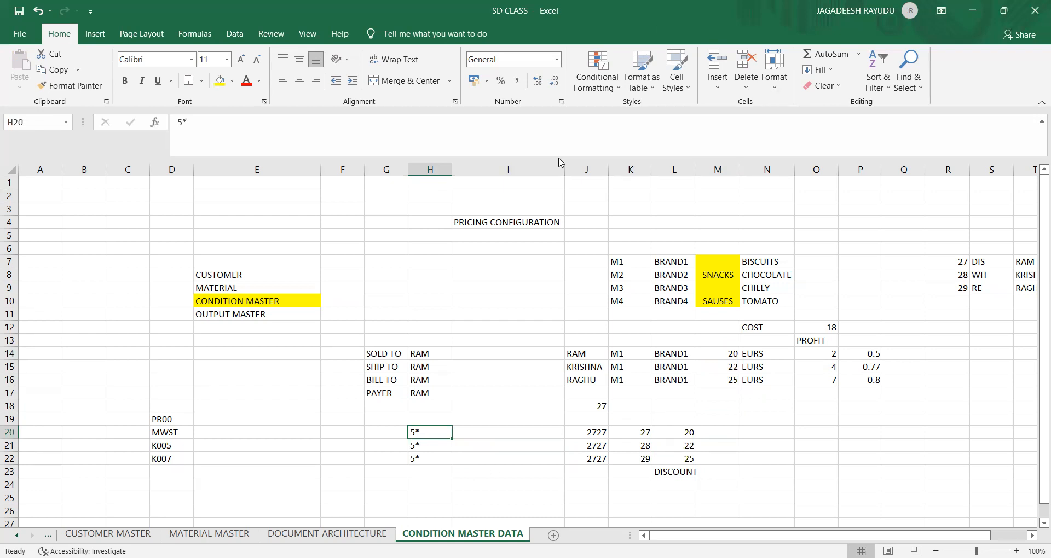
Step: Switch to SAP and view the PR00 condition record entry screen for the Plant/material key combination
key("alt+Tab")
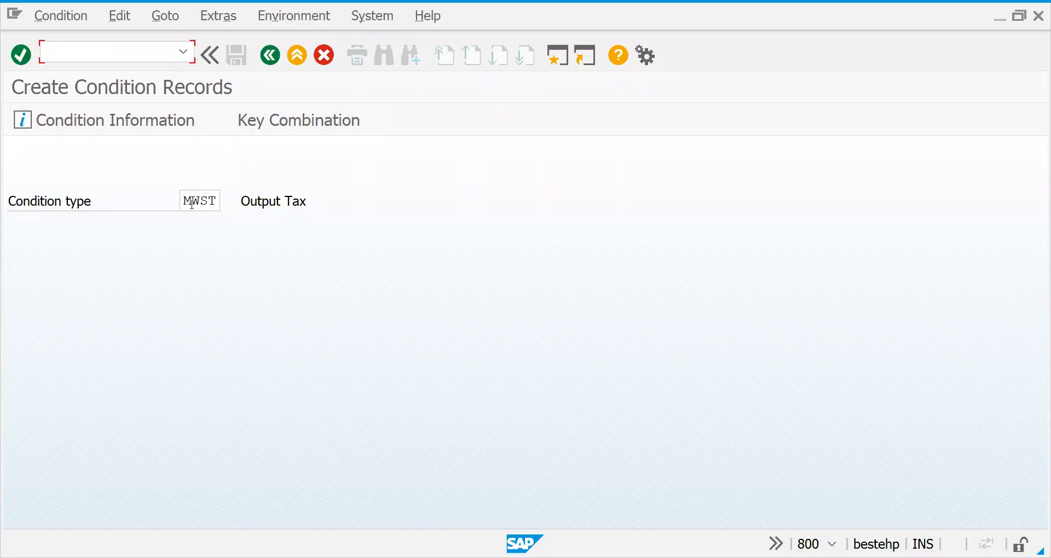
left_click_drag(182, 204, 225, 202)
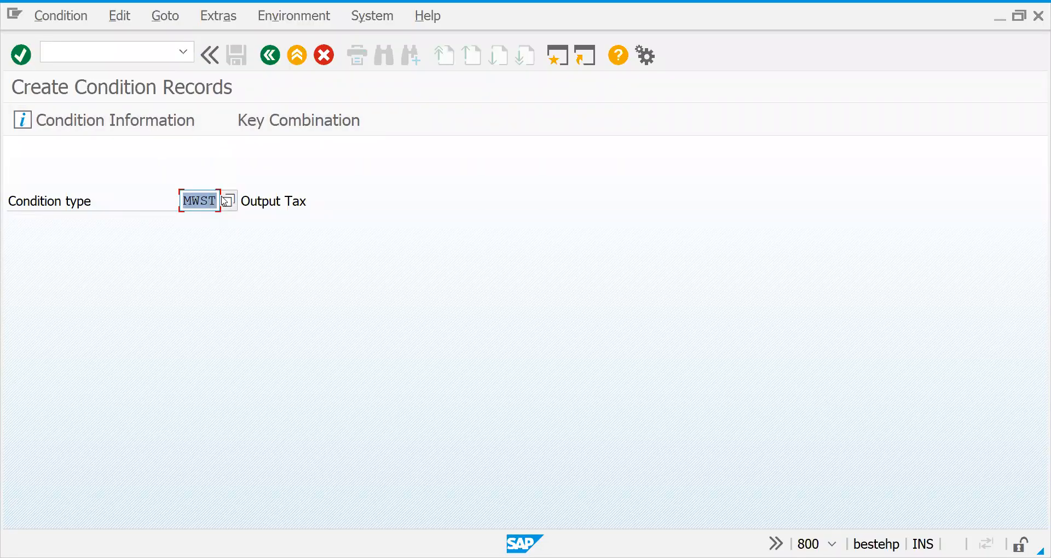
type("pr")
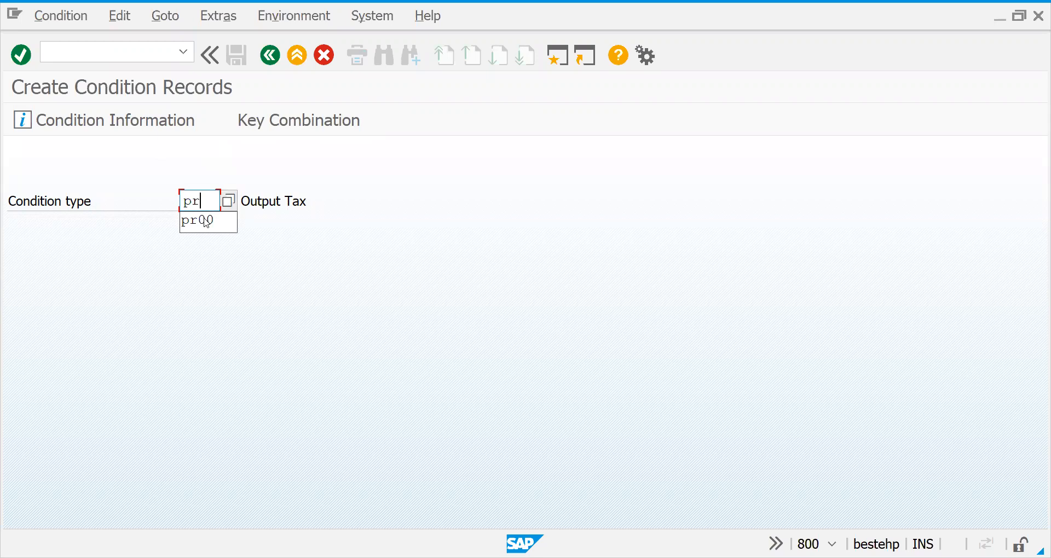
left_click(219, 222)
left_click(310, 127)
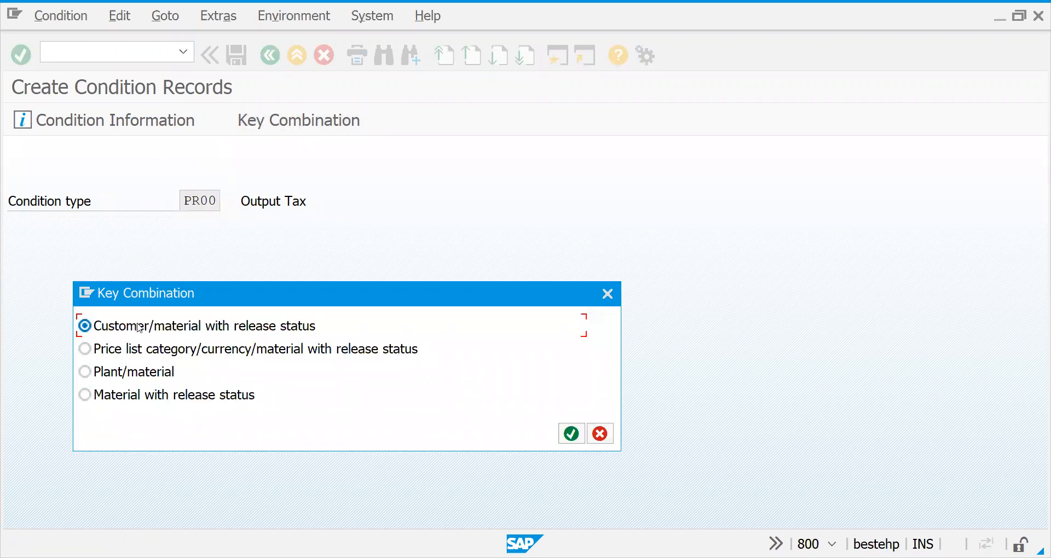
left_click(97, 402)
left_click(85, 371)
key("Return")
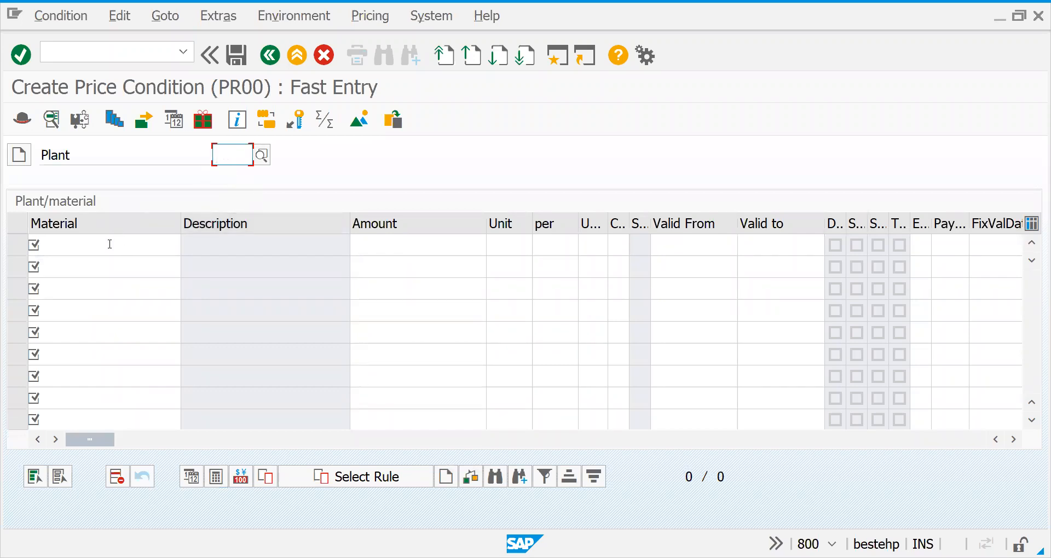
left_click(110, 244)
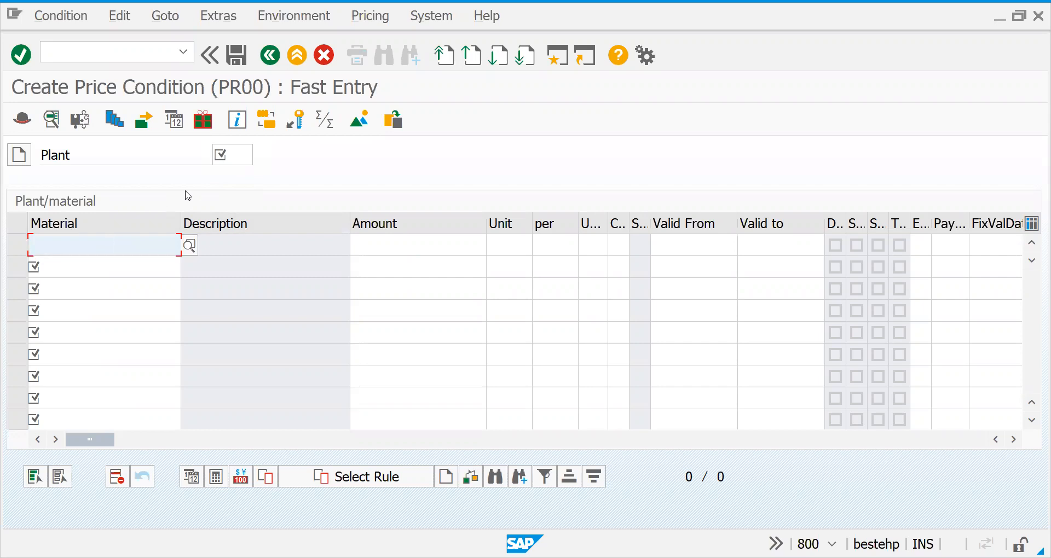
left_click(263, 62)
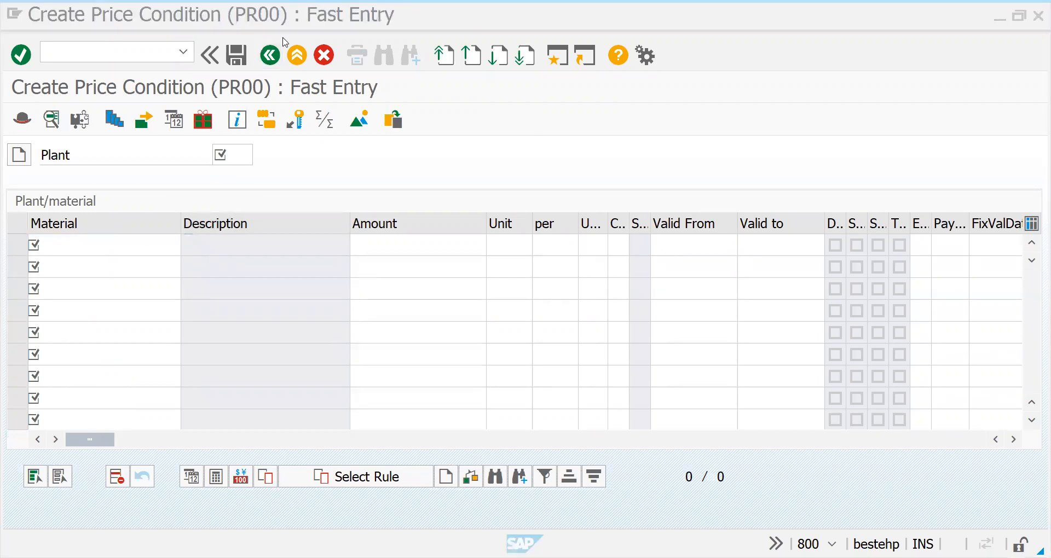
Step: Start transaction VA01 and open a new OR order for sales organization 2727, distribution channel 29, division 27
left_click(158, 49)
type("/nva01")
key("Return")
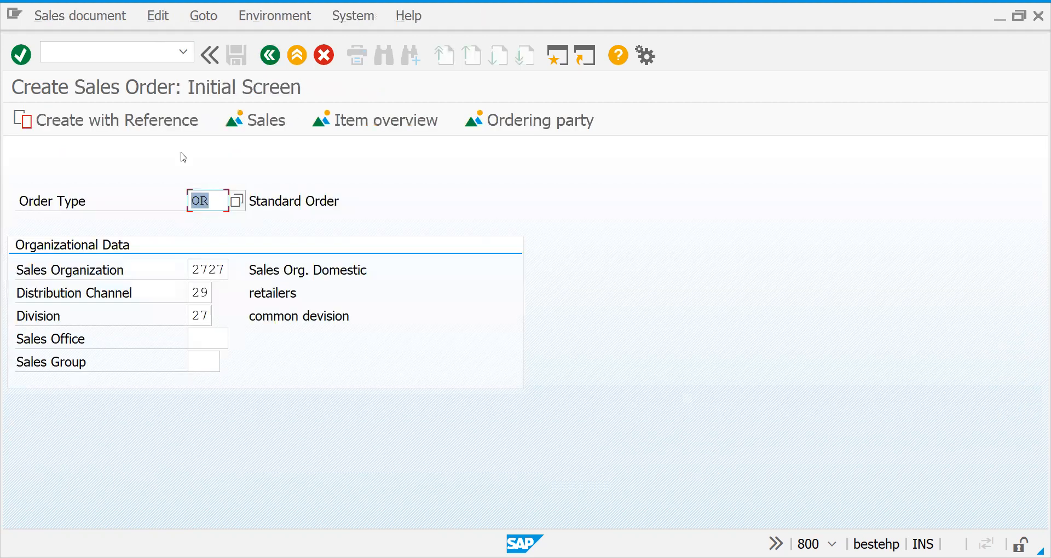
key("Return")
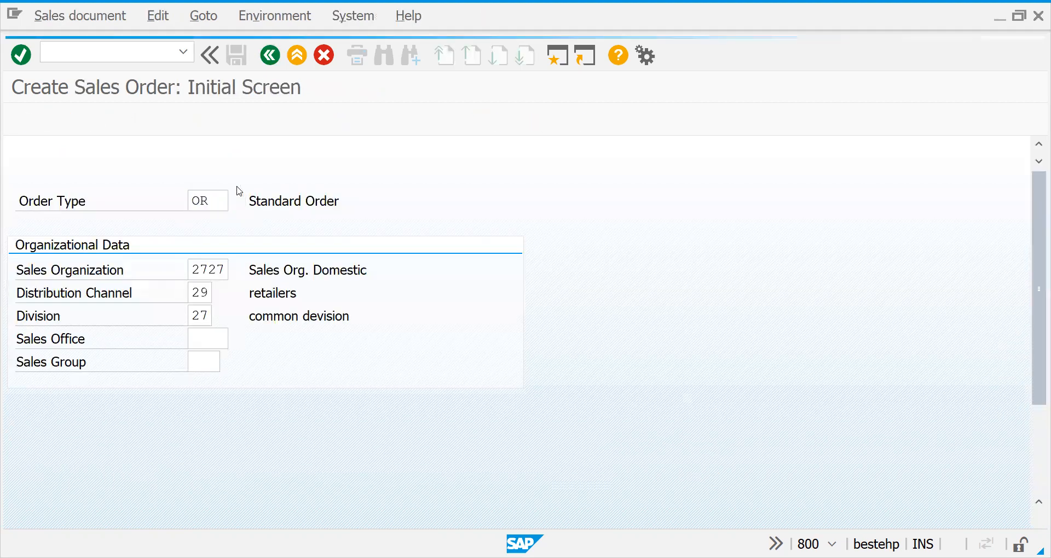
Step: Enter the customer number as sold-to party in the standard order and review the order header
left_click(239, 192)
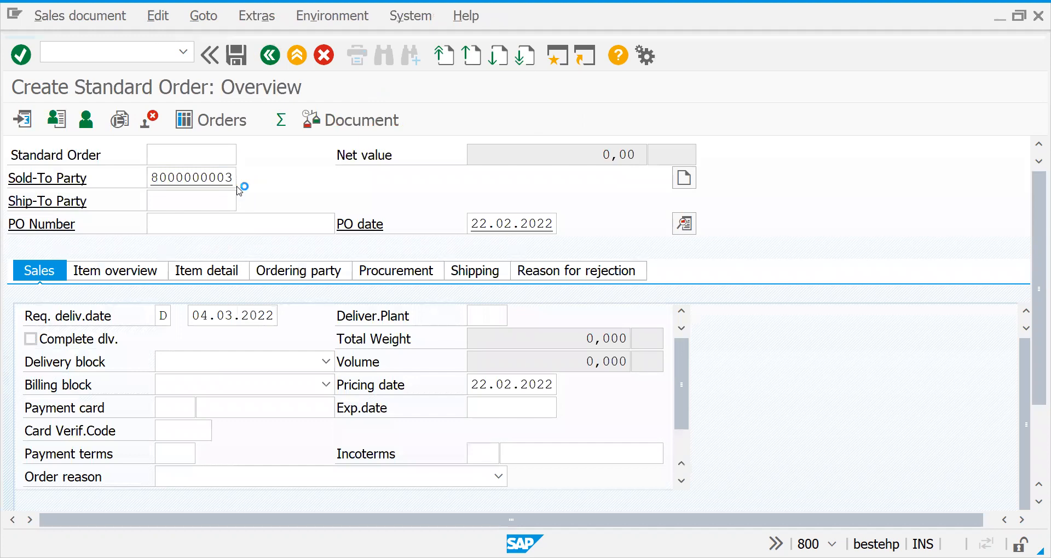
key("Return")
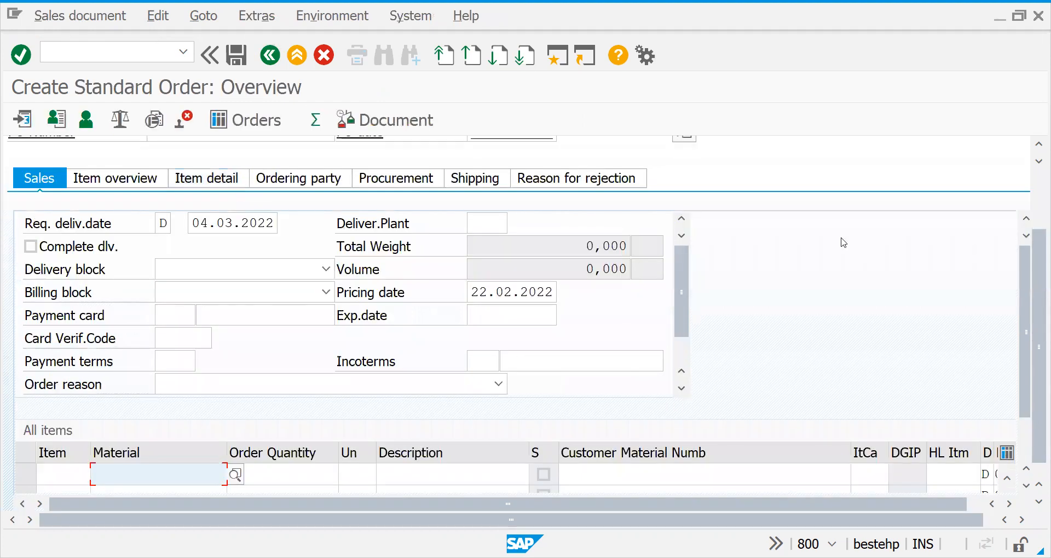
left_click(1037, 145)
scroll(1036, 151, "up", 1)
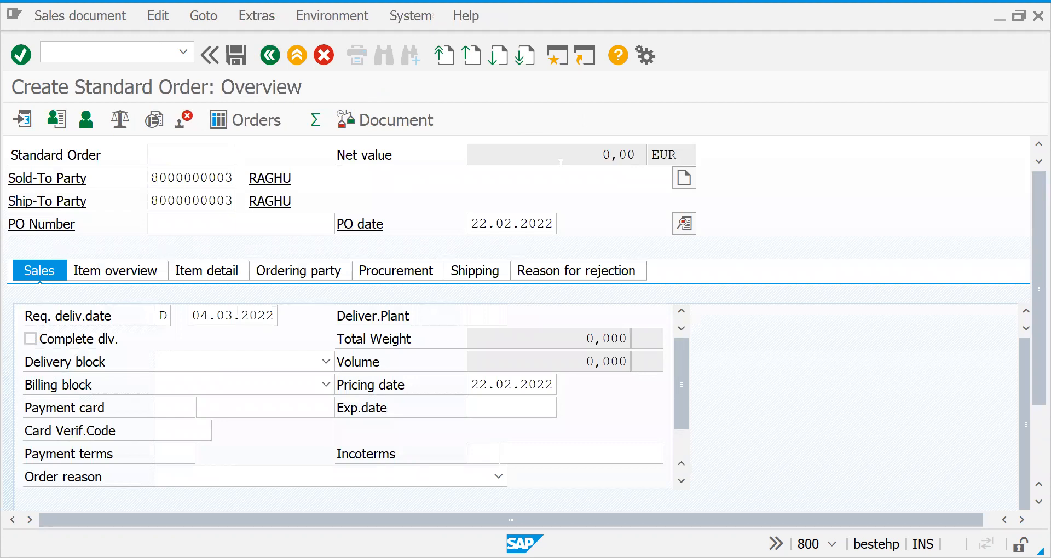
Step: Add an order item for material 50065591 with an order quantity of 1
left_click_drag(1037, 250, 1036, 367)
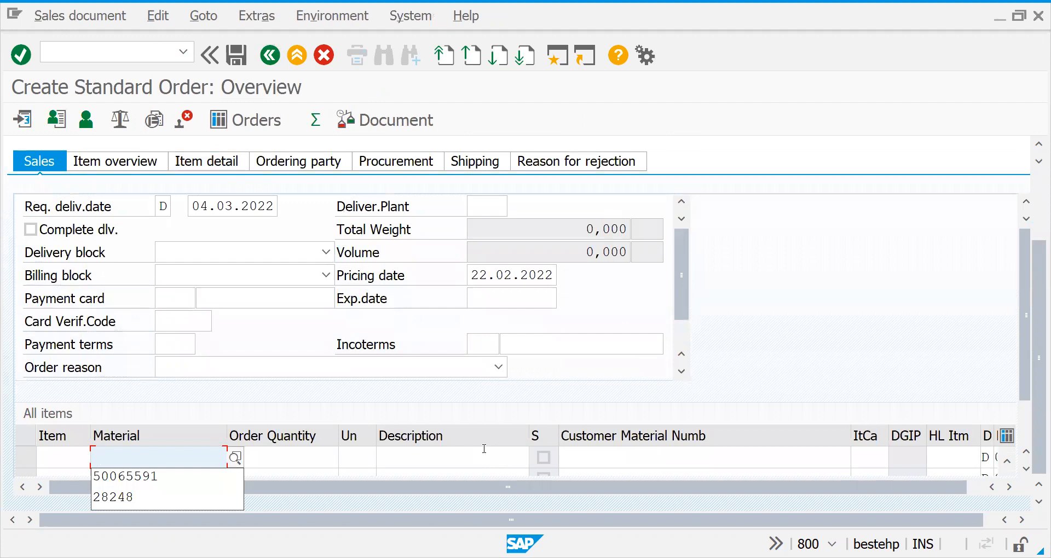
key("Down")
key("Return")
key("Tab")
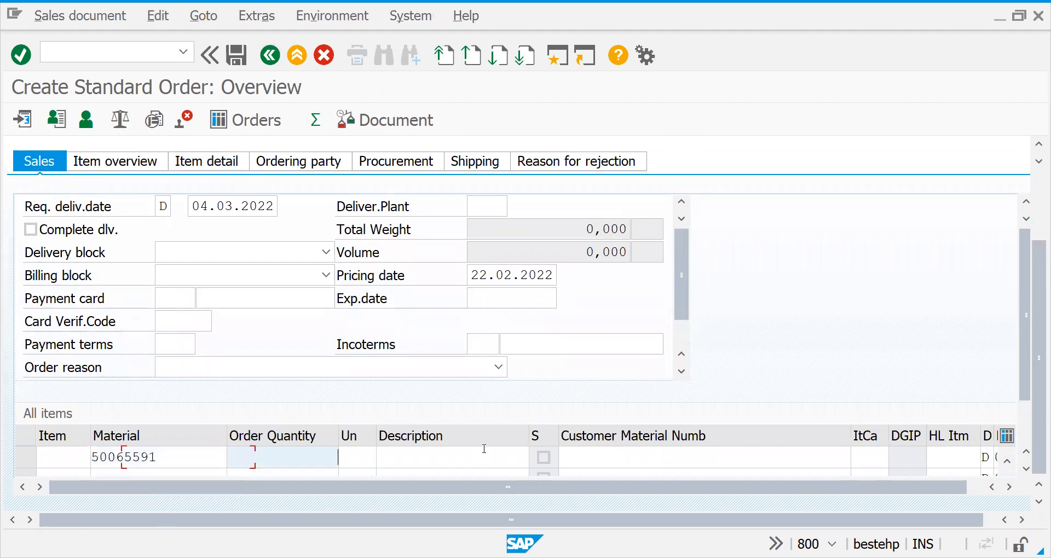
type("1")
key("Return")
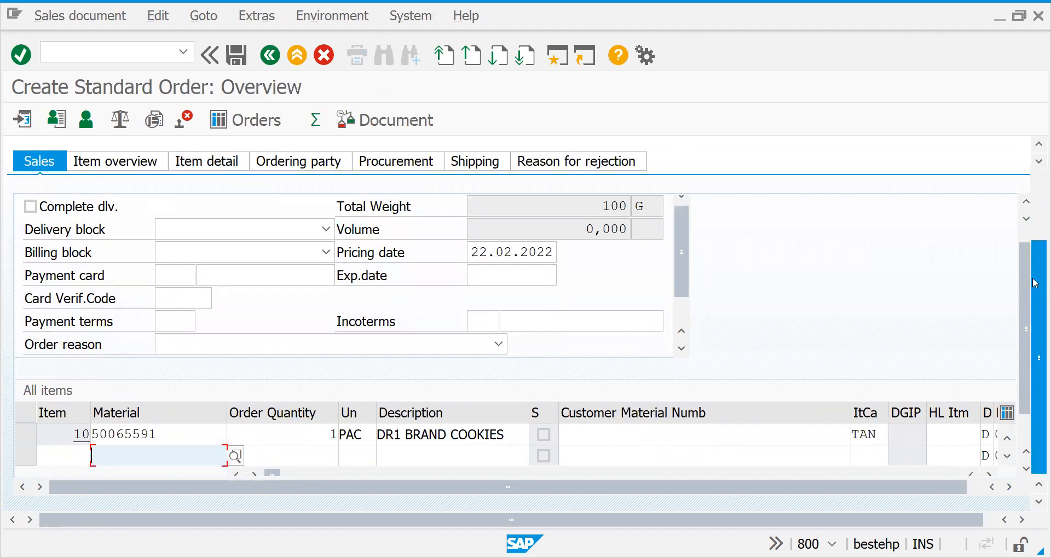
Step: Examine the pricing conditions of item 10, DR1 BRAND COOKIES, in its item data
mouse_move(1036, 255)
left_mouse_down()
mouse_move(1036, 182)
mouse_move(1037, 250)
left_mouse_up()
double_click(435, 435)
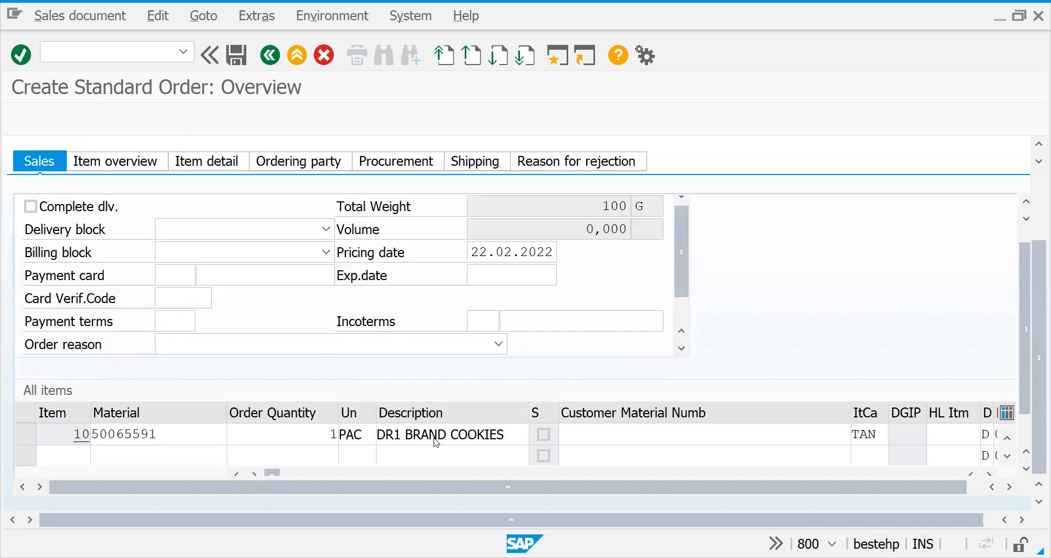
left_click(361, 229)
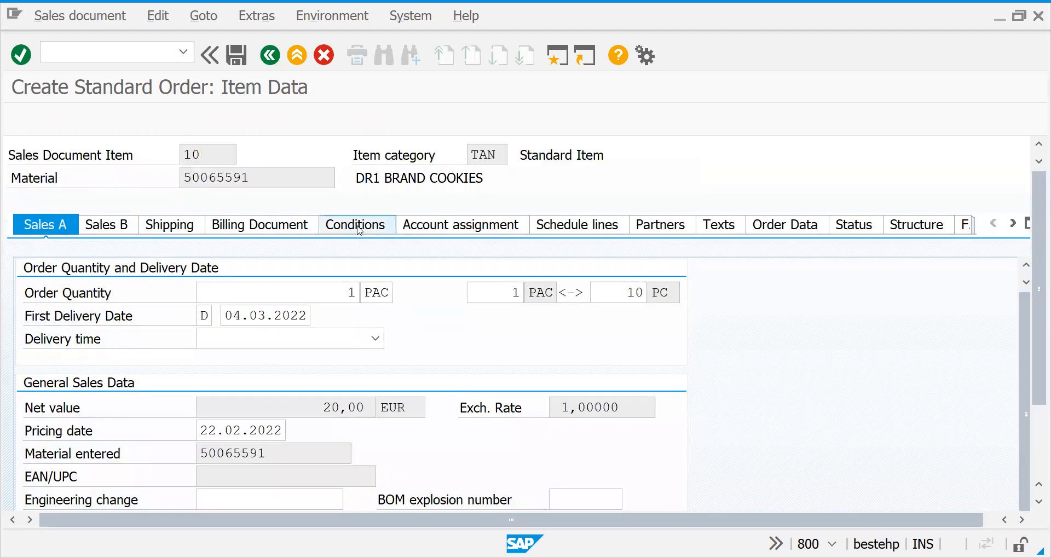
left_click(148, 382)
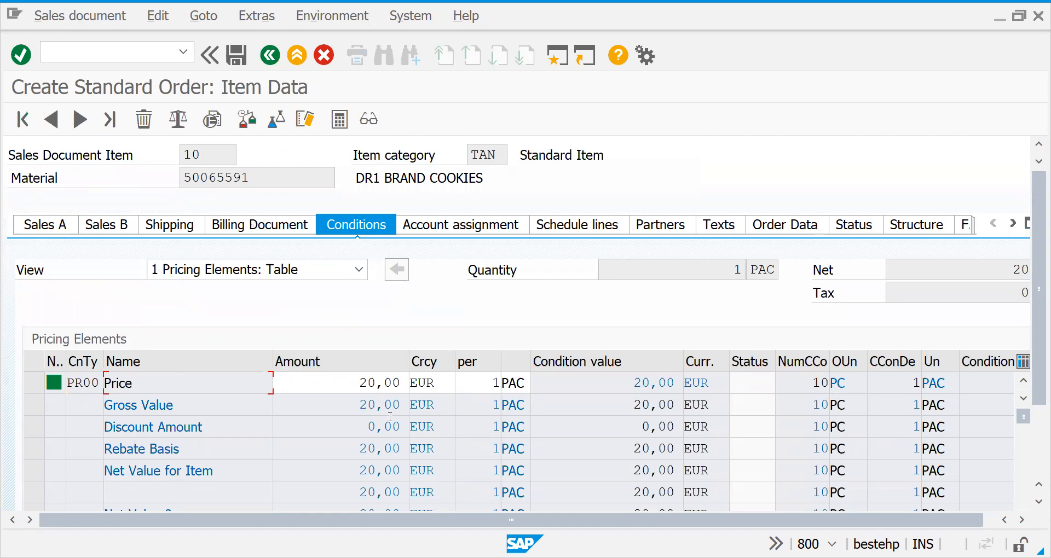
Step: Discard the sales order without saving and start transaction VK11 for creating condition records
left_click(270, 56)
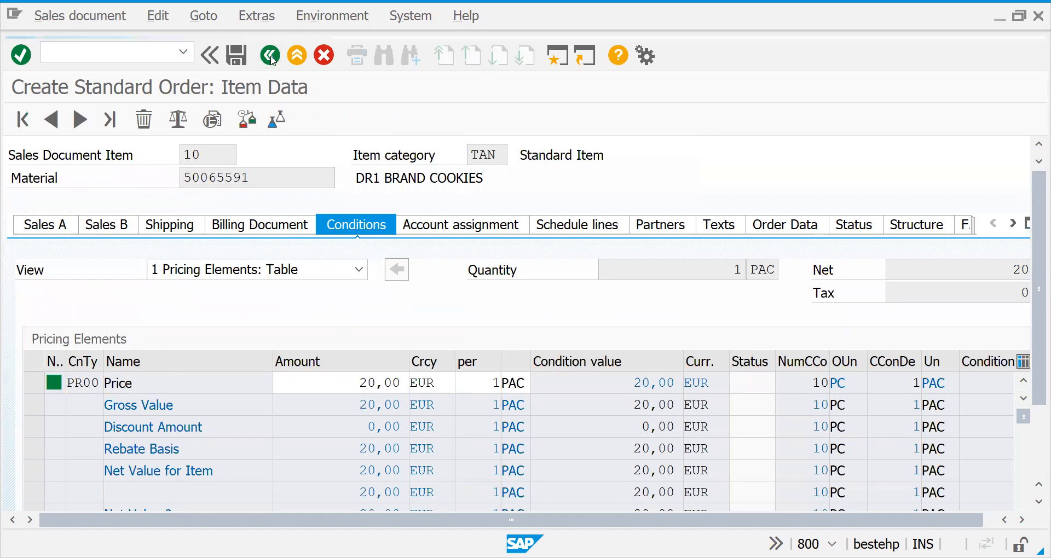
left_click(322, 64)
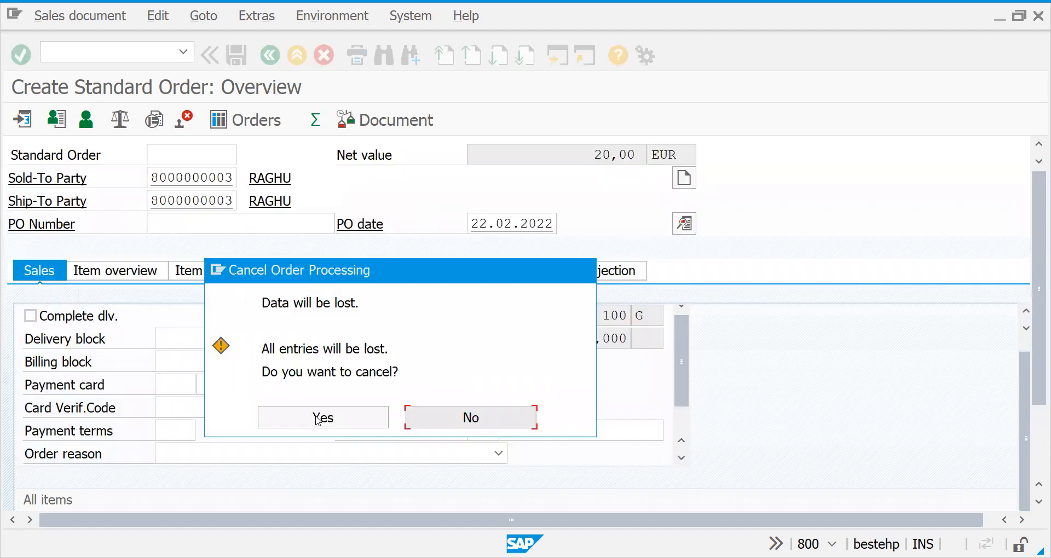
left_click(94, 45)
type("/nvk11")
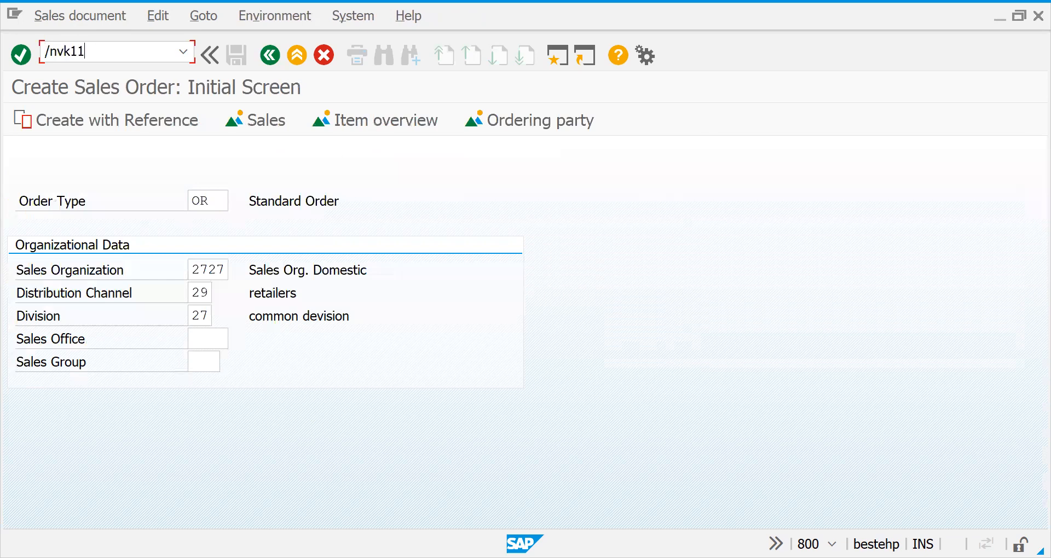
key("Return")
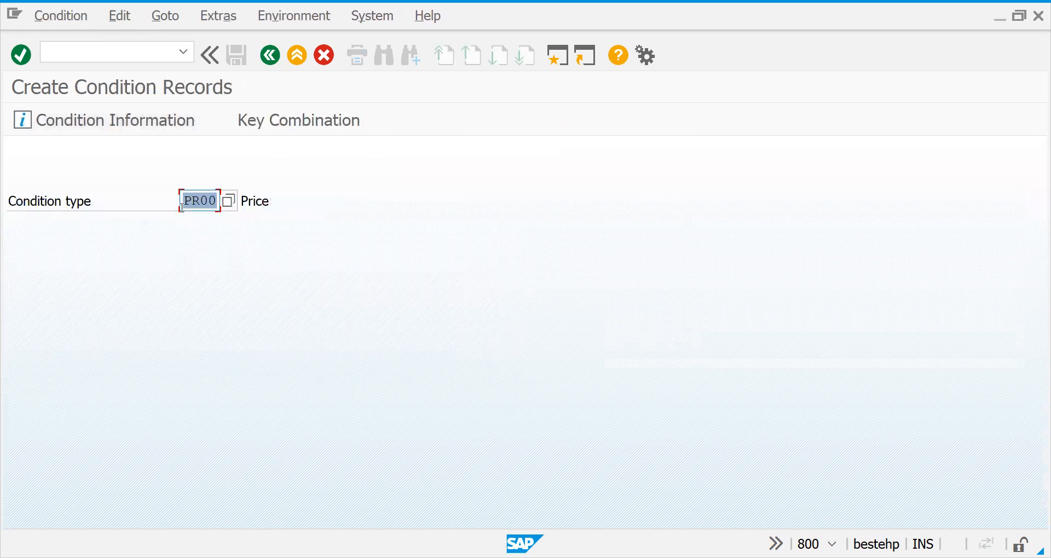
Step: Open fast entry for condition type K005 with the Customer/Material key combination
type("k005")
key("Return")
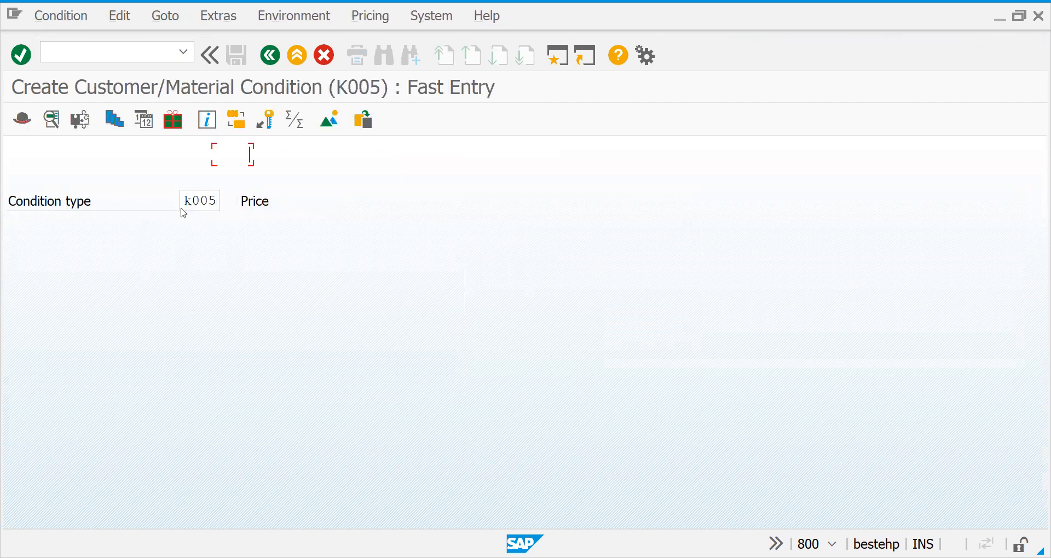
left_click(270, 57)
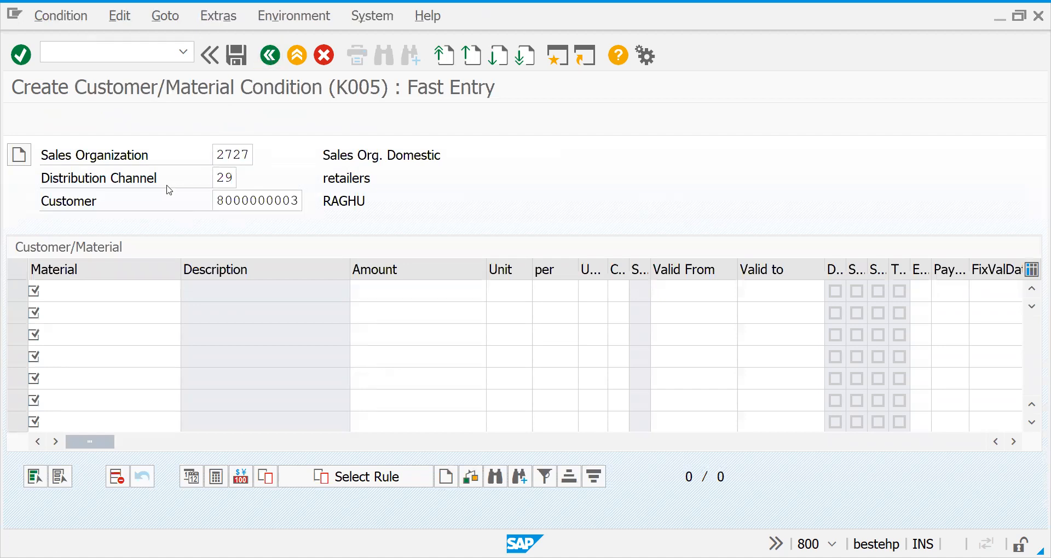
left_click(328, 125)
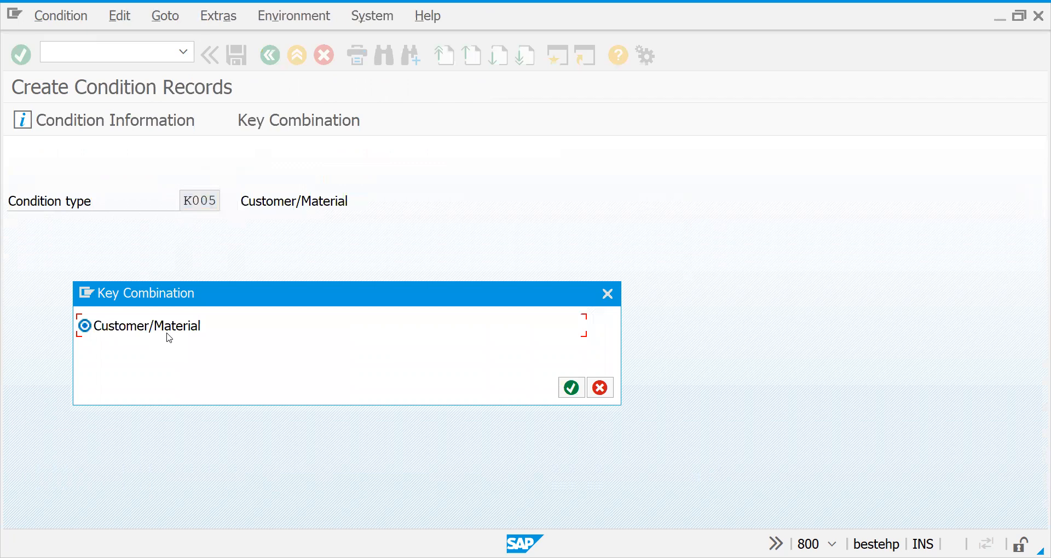
key("Return")
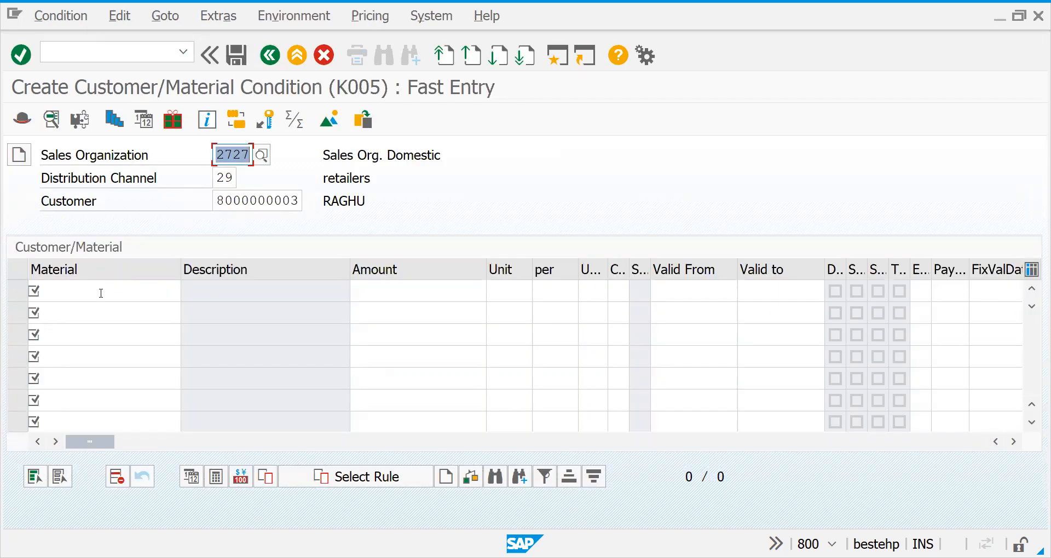
Step: Create and save a K005 discount of 1 EUR per PAC for material 50065591, and return to the condition type selection
left_click(95, 296)
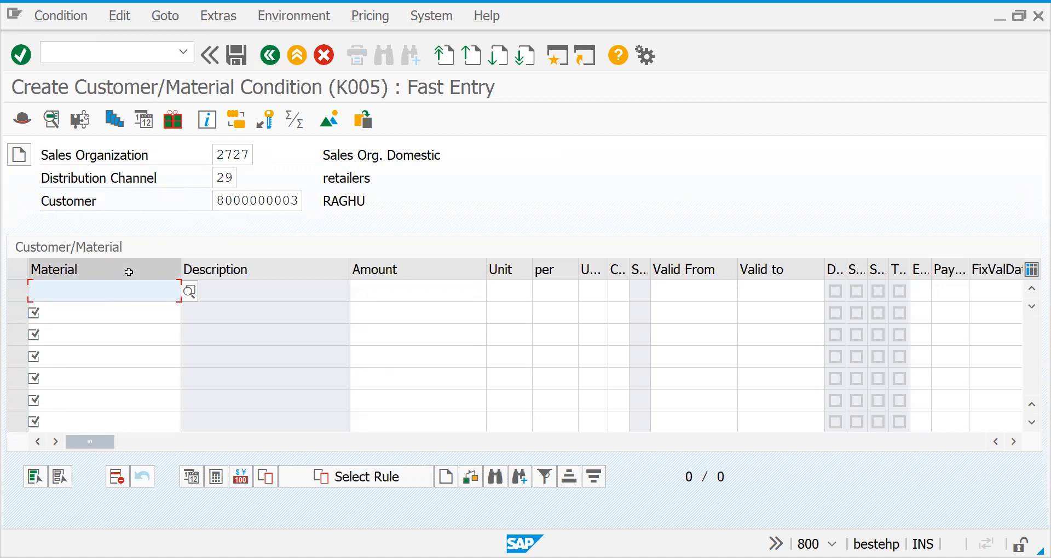
type("50065591")
key("Tab")
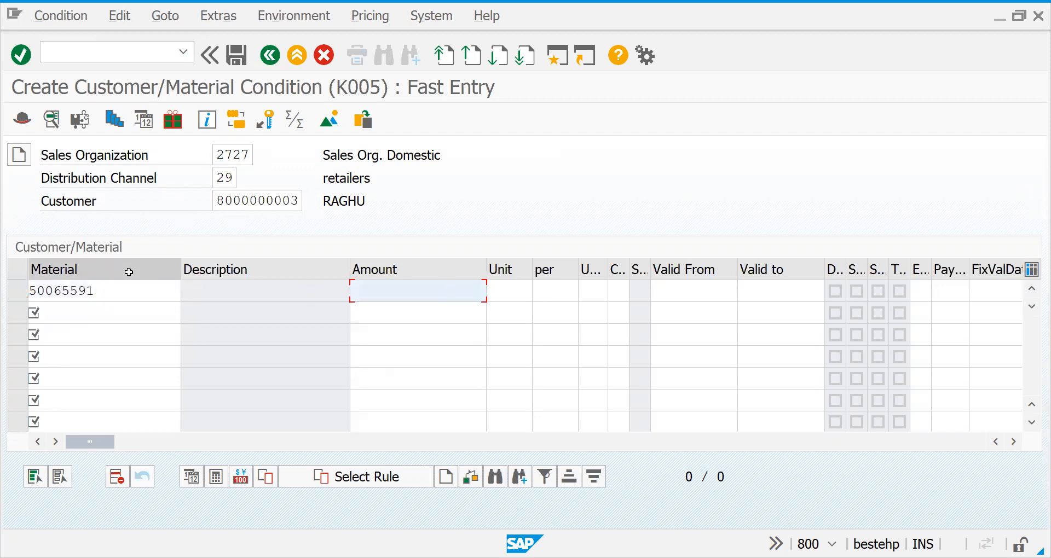
type("1")
key("Return")
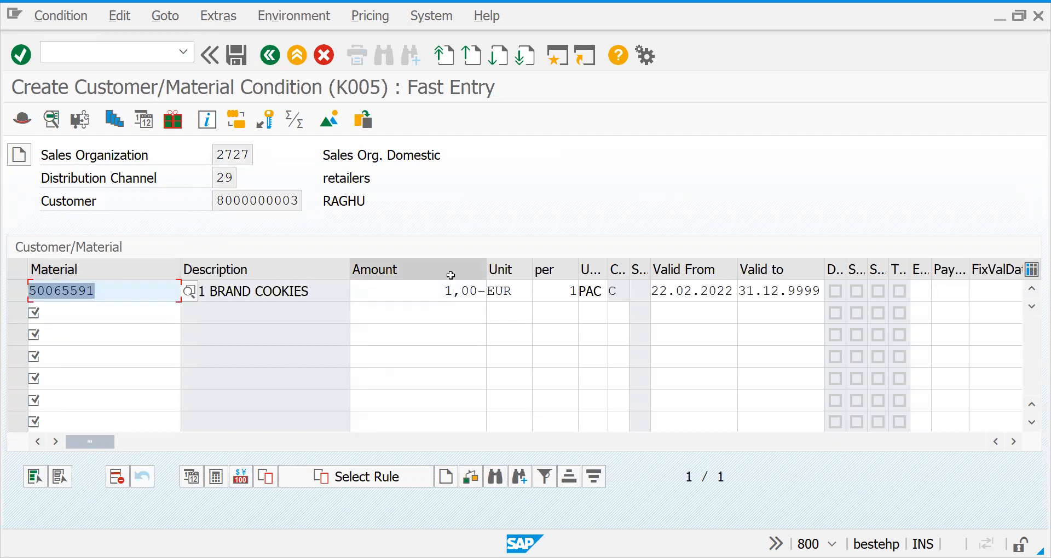
left_click(236, 55)
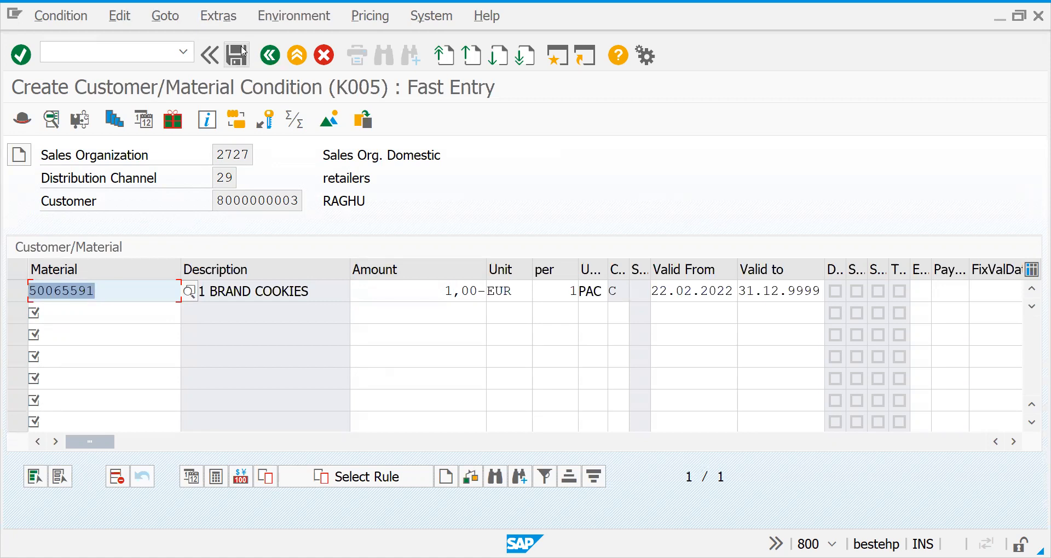
left_click(271, 56)
Step: Try to open condition record entry for condition type K003
left_click(209, 200)
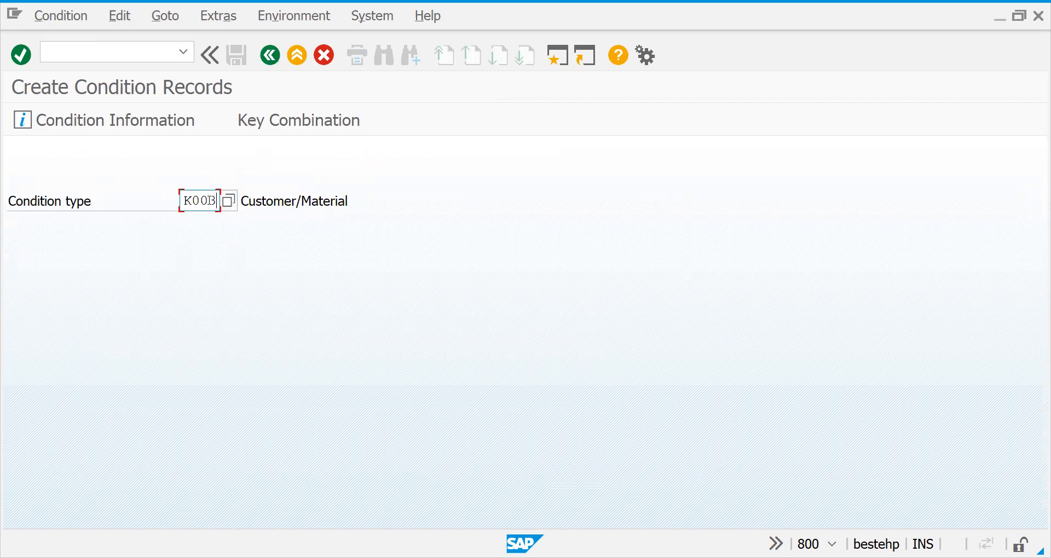
type("3")
key("Return")
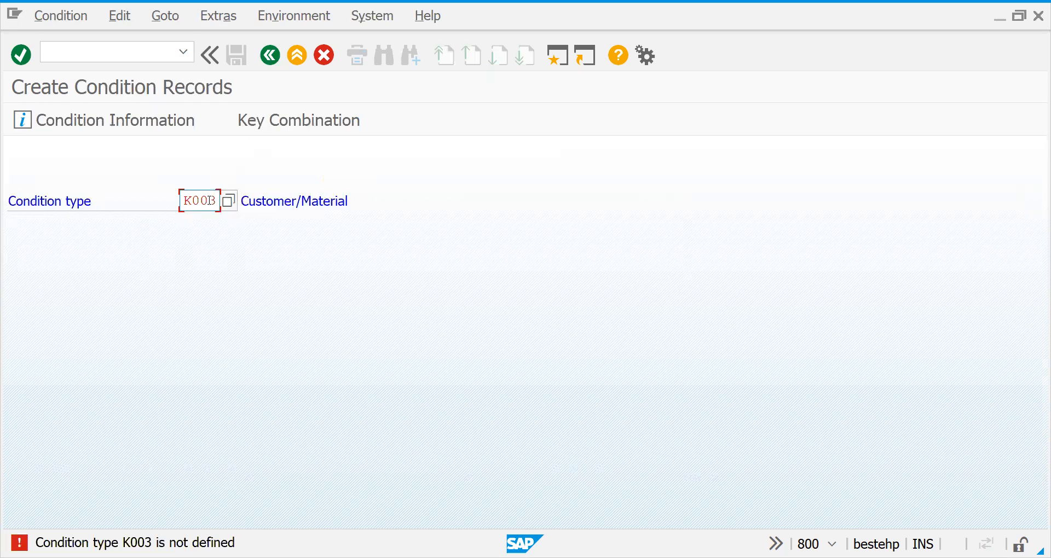
Step: Open fast entry for condition type K007 with the Customer with Release Status key combination
key("Return")
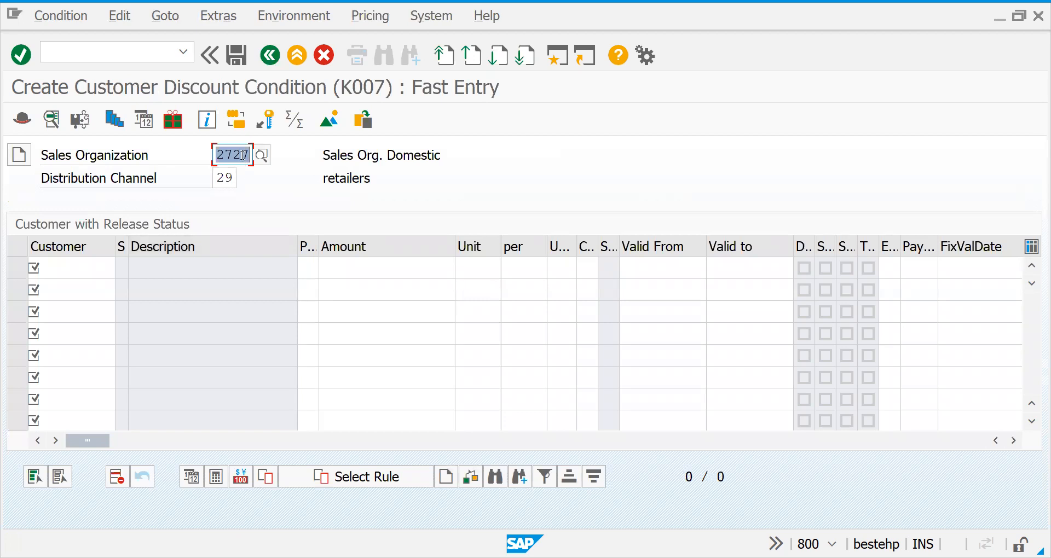
left_click(271, 55)
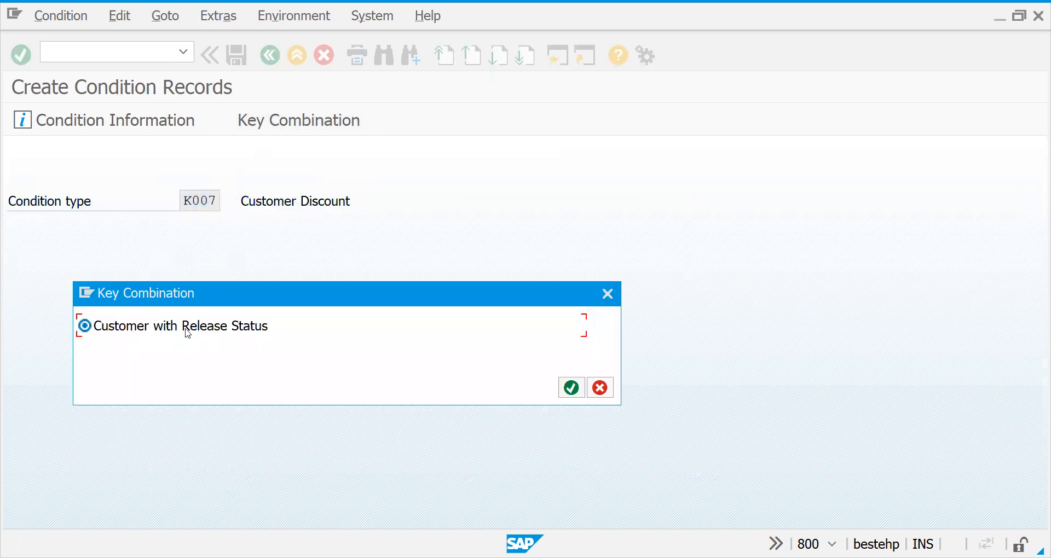
left_click(564, 389)
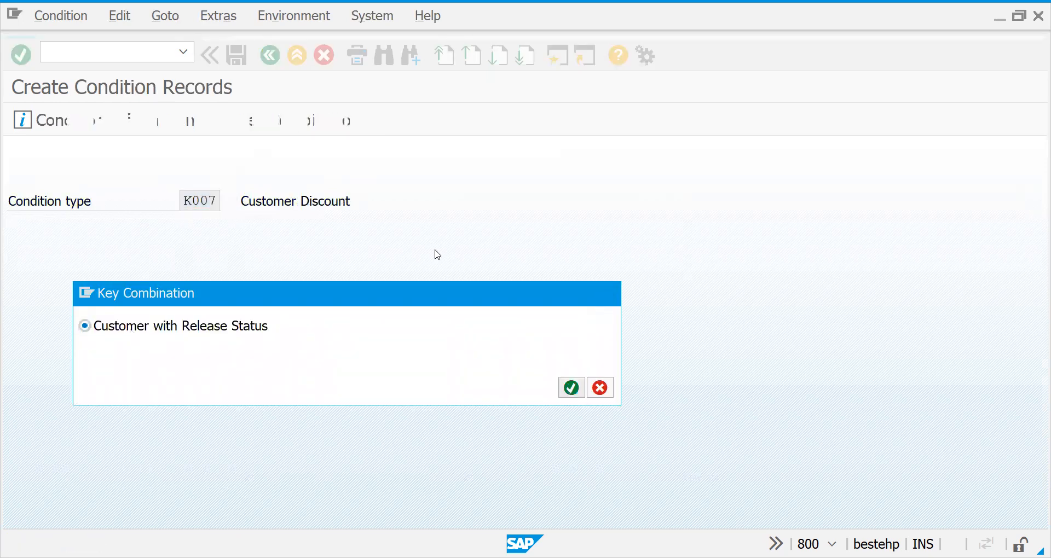
left_click(78, 267)
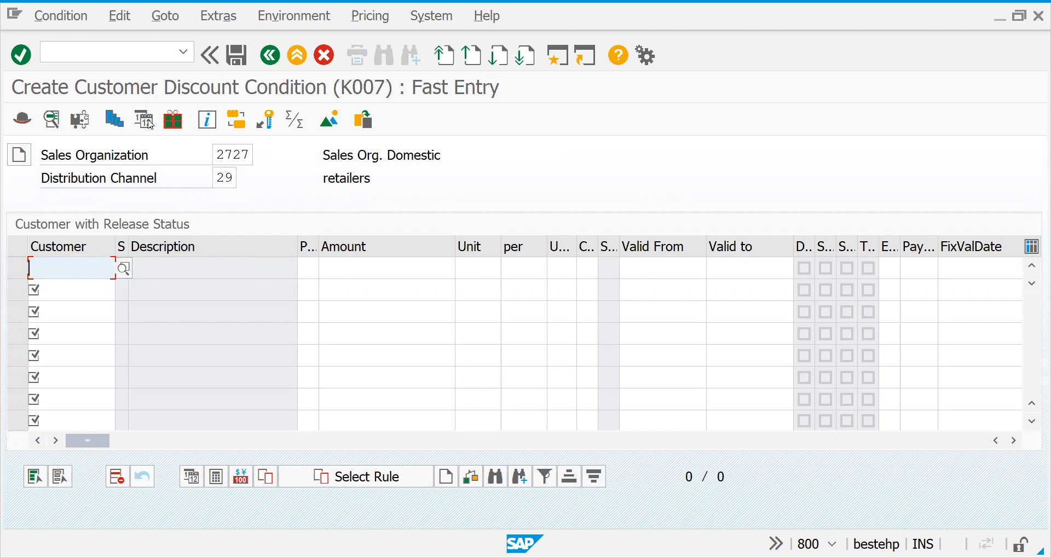
Step: Open a sales order transaction in a separate session and get the sold-to party's customer number
left_click(77, 56)
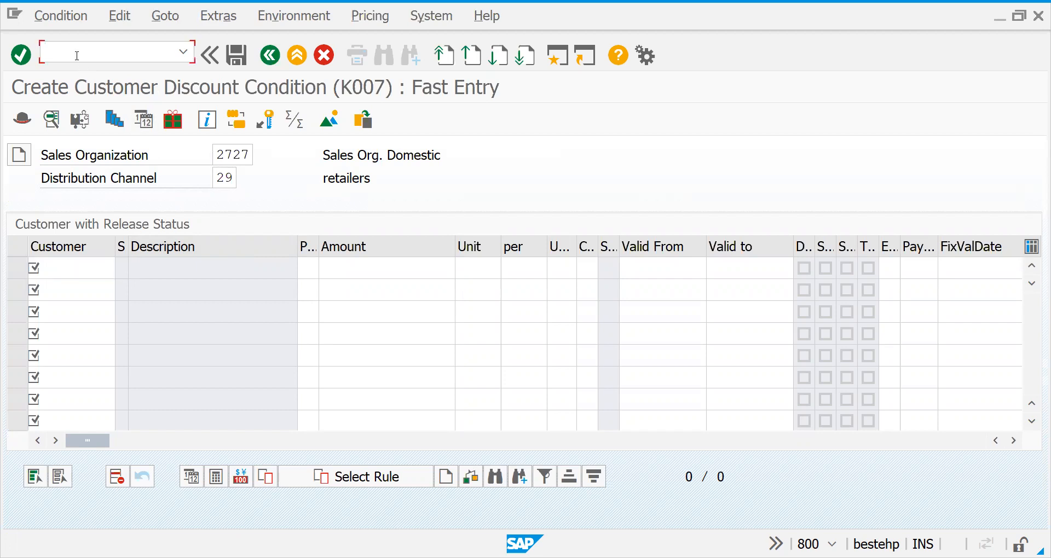
type("/ova03")
key("Return")
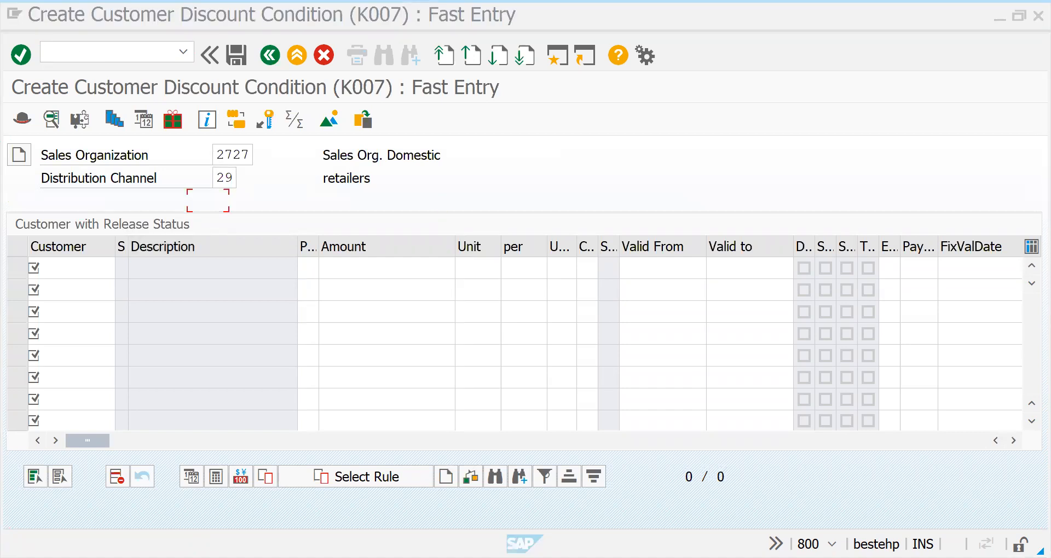
left_click(192, 178)
left_click(192, 199)
Step: Create a K007 record for the customer number with a 2 % discount, save it and leave fast entry
left_click(76, 269)
type("8000000003")
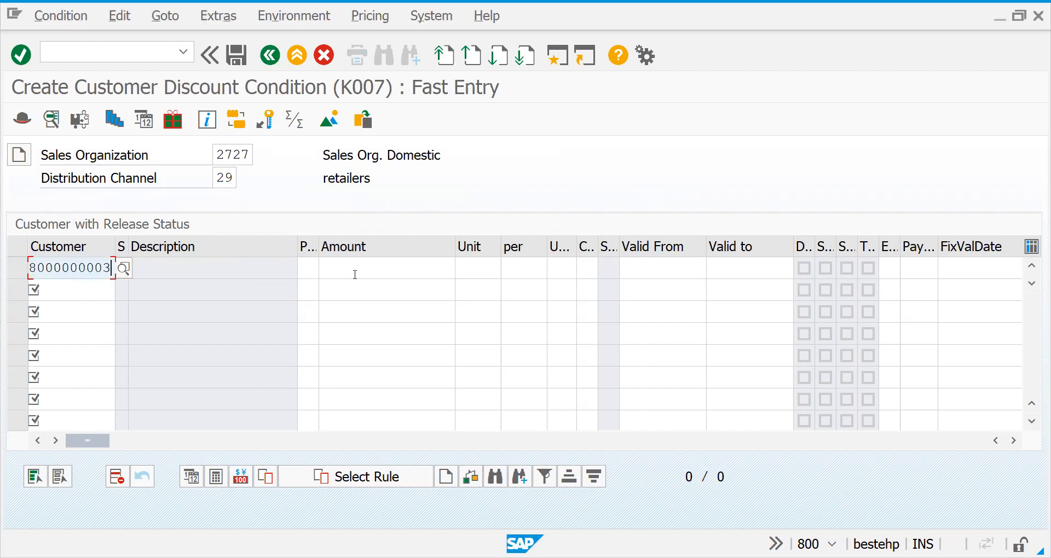
key("Return")
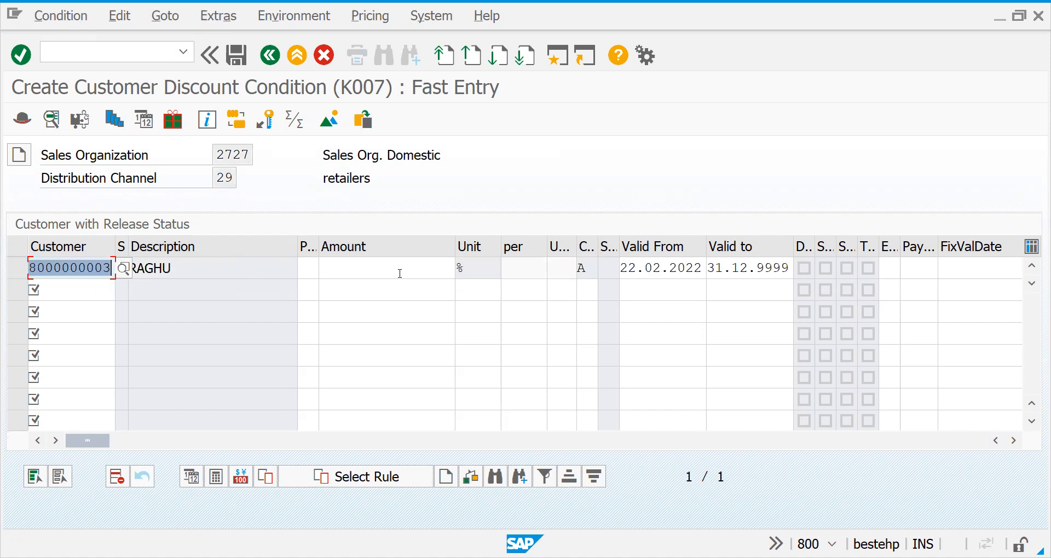
left_click(416, 272)
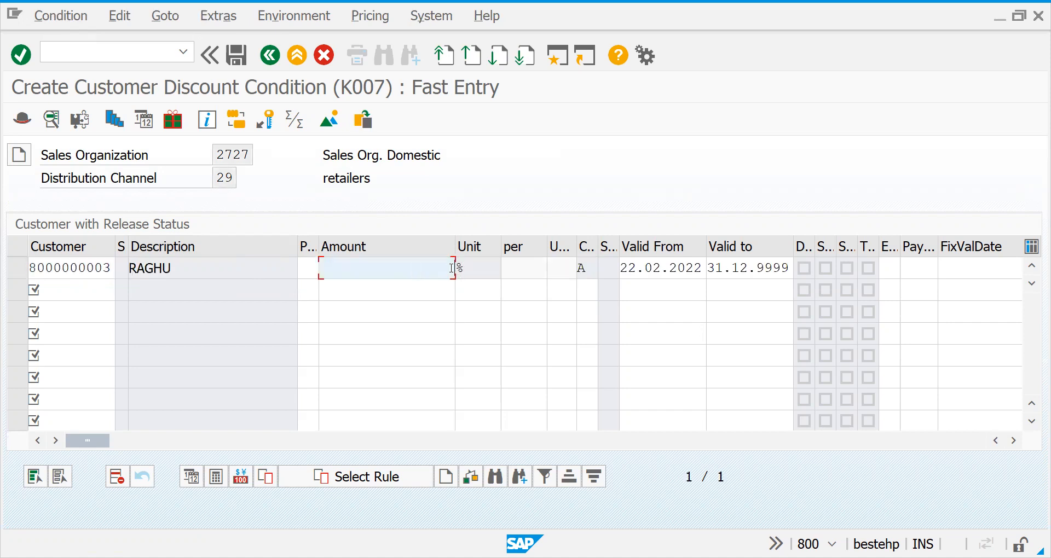
type("2000")
key("Return")
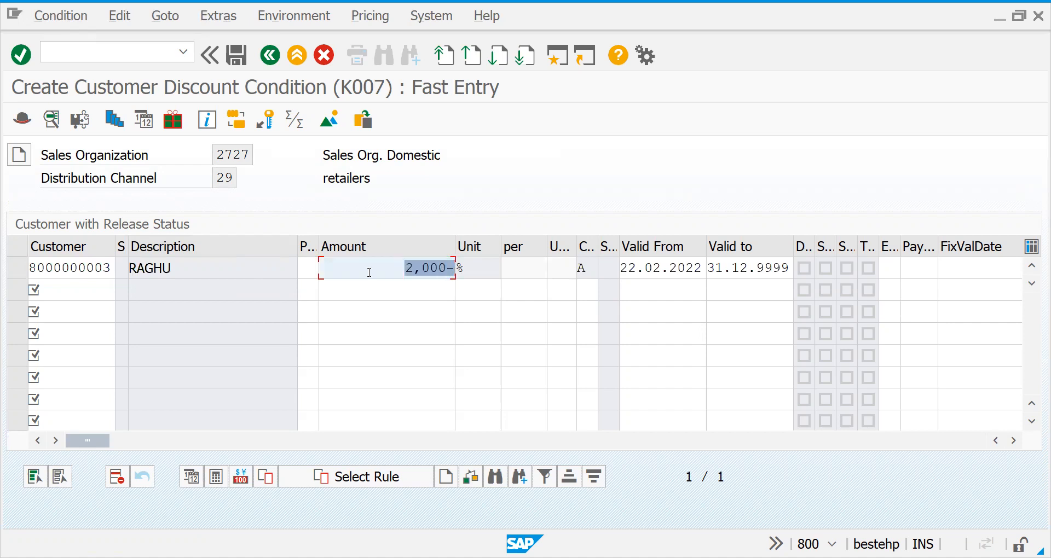
left_click(239, 61)
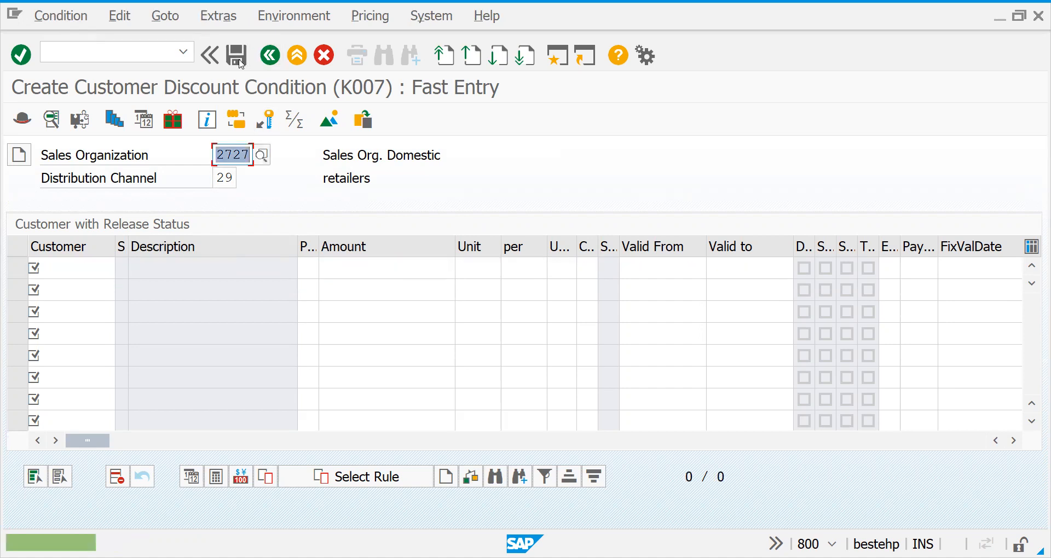
left_click(269, 57)
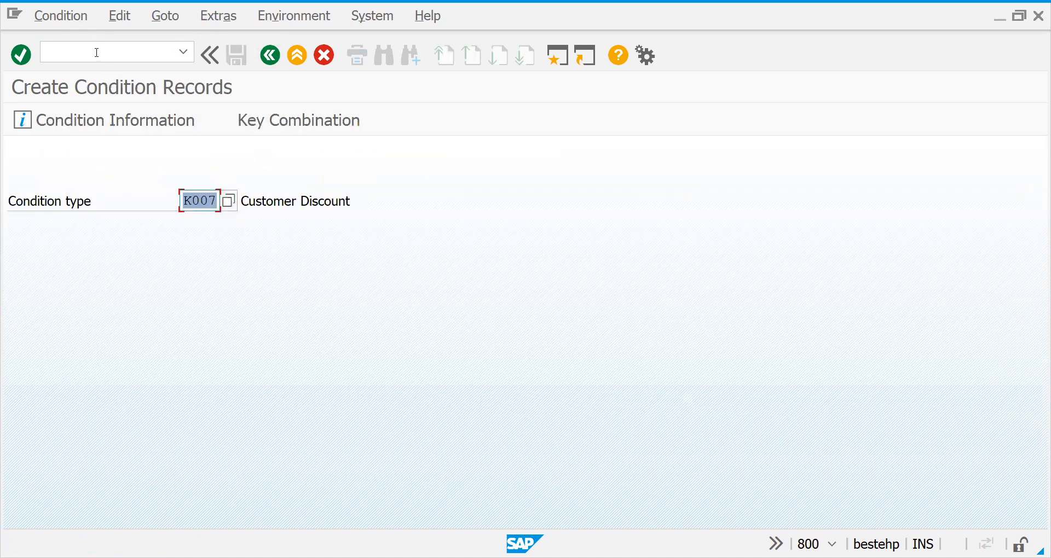
Step: Open the customer's K007 condition record for changing with transaction VK12 under sales organization 2727 and distribution channel 29
left_click(97, 53)
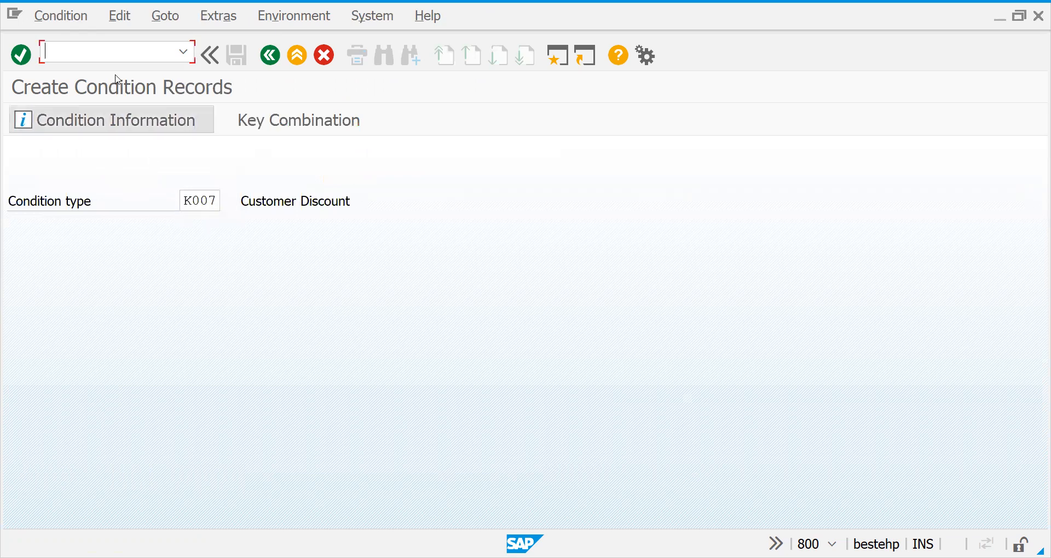
type("/n")
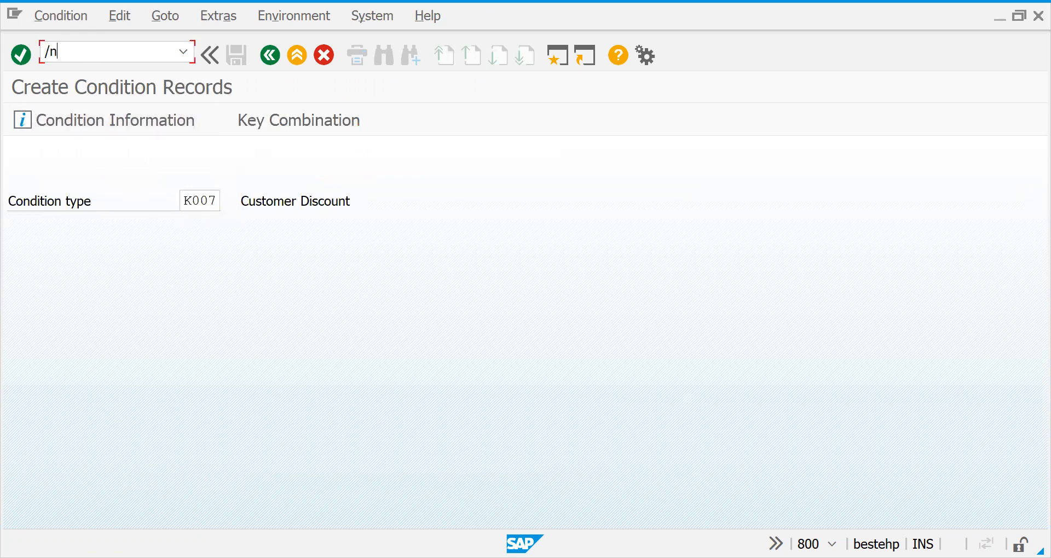
type("vk12")
key("Return")
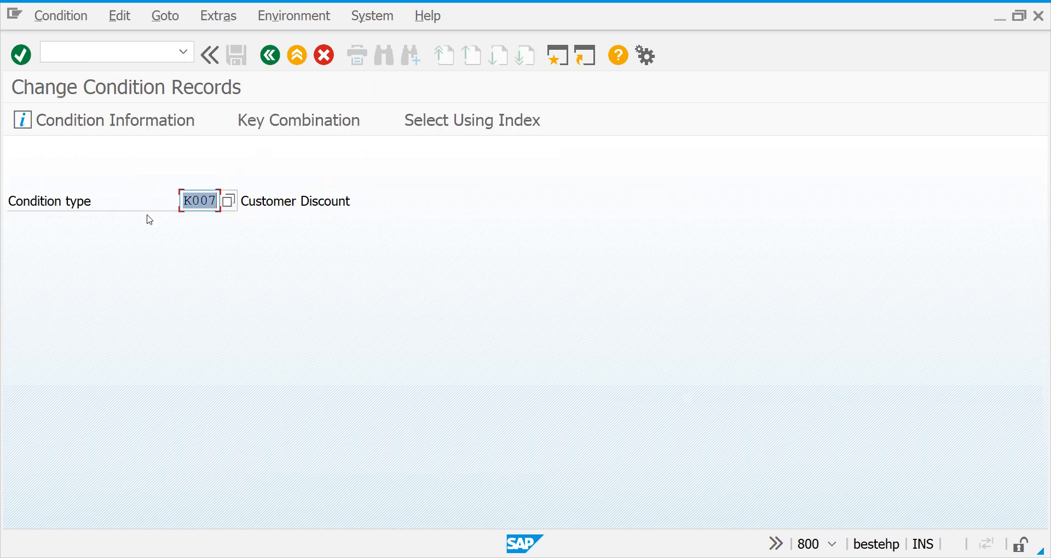
key("Return")
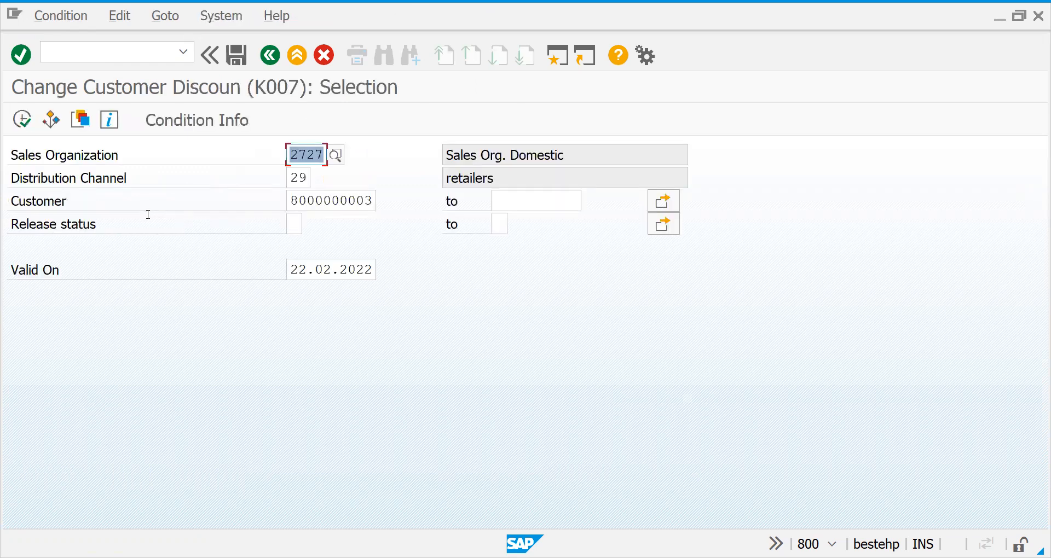
left_click(22, 119)
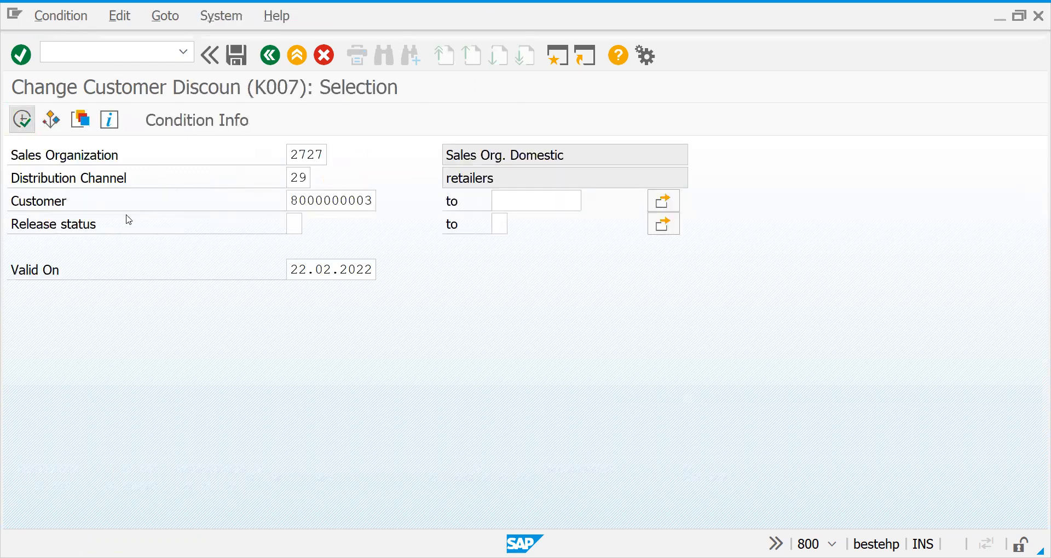
Step: Set the customer's K007 discount to 3 % with a valid-from date of 21.02.2022 and save the record
left_click_drag(406, 291, 520, 291)
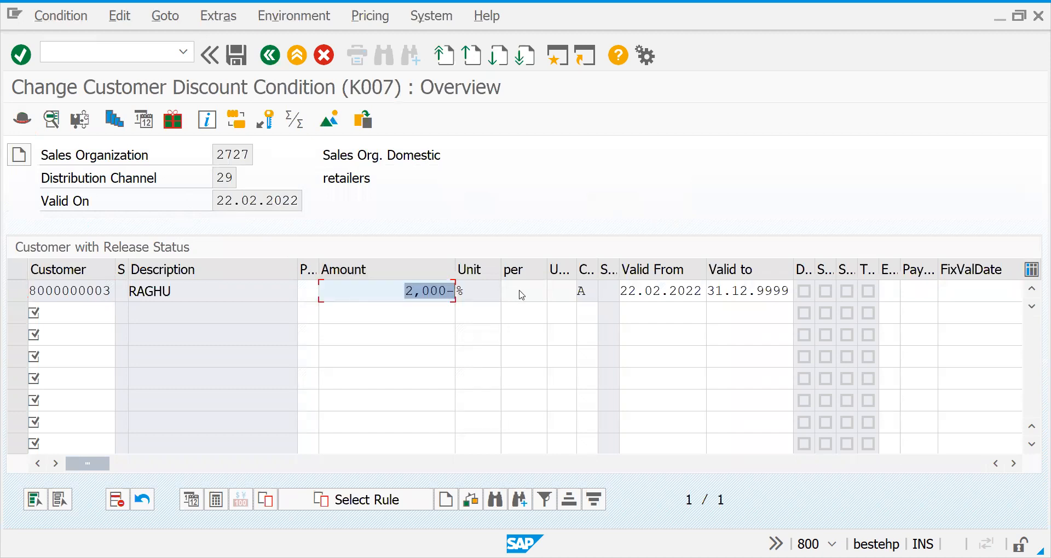
type("3")
key("Return")
left_click(634, 290)
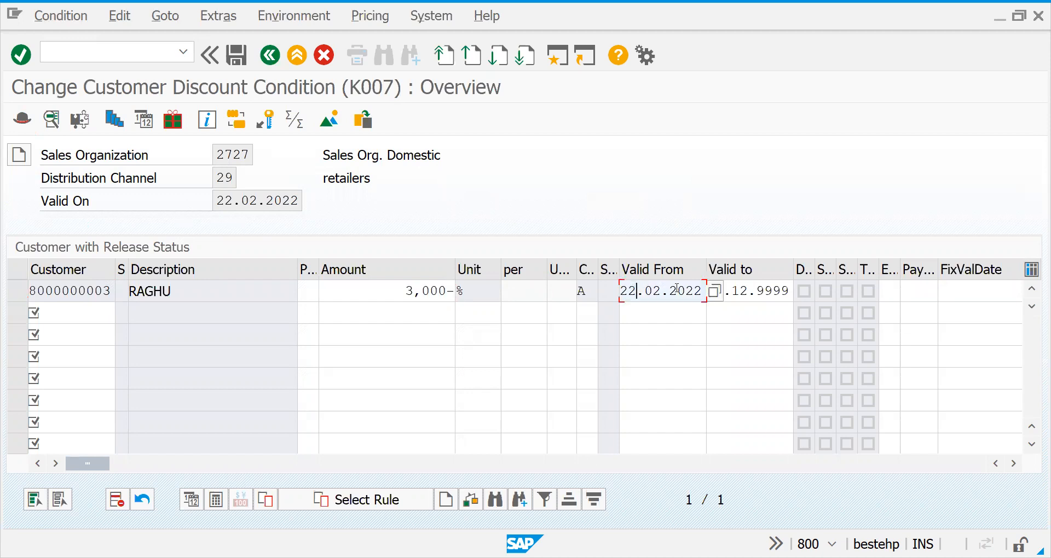
left_click(715, 293)
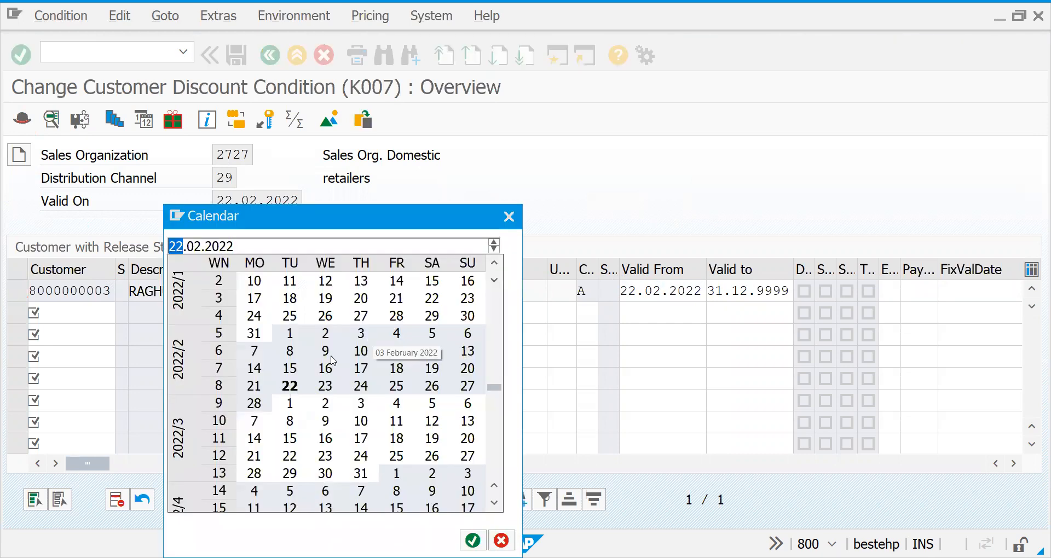
double_click(253, 384)
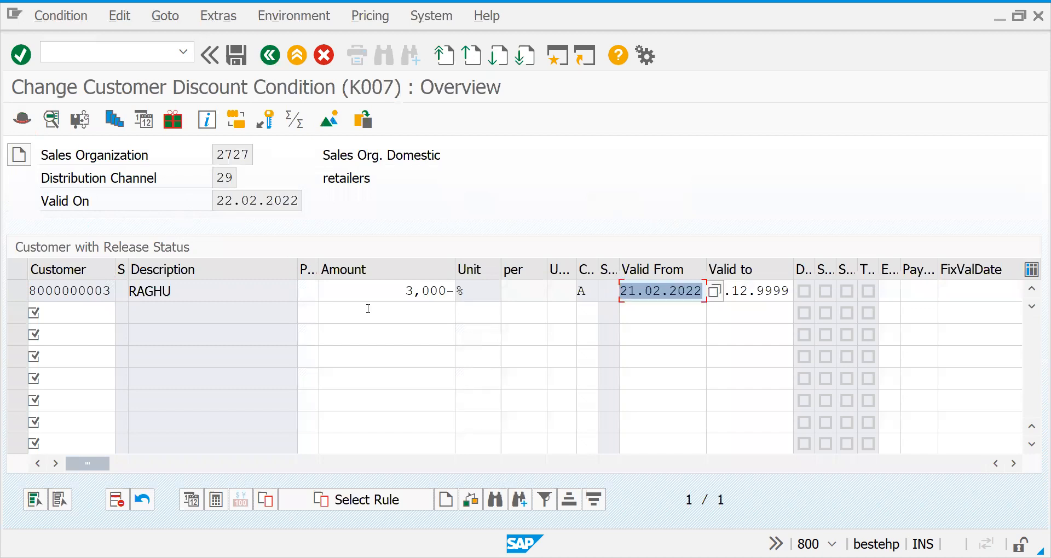
left_click(235, 56)
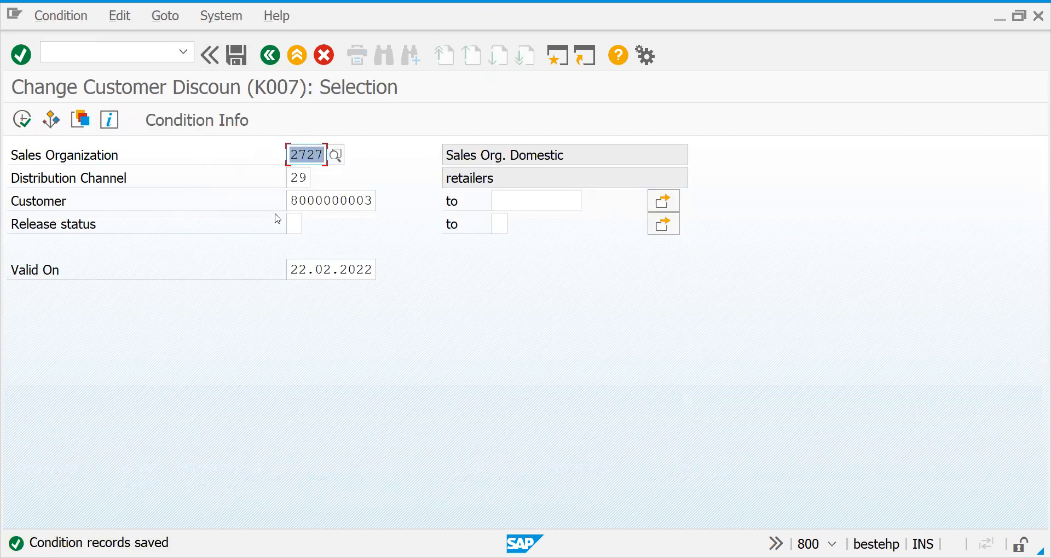
Step: Reopen the customer's K007 record to review its discount amount, and return to the condition type selection
left_click(21, 123)
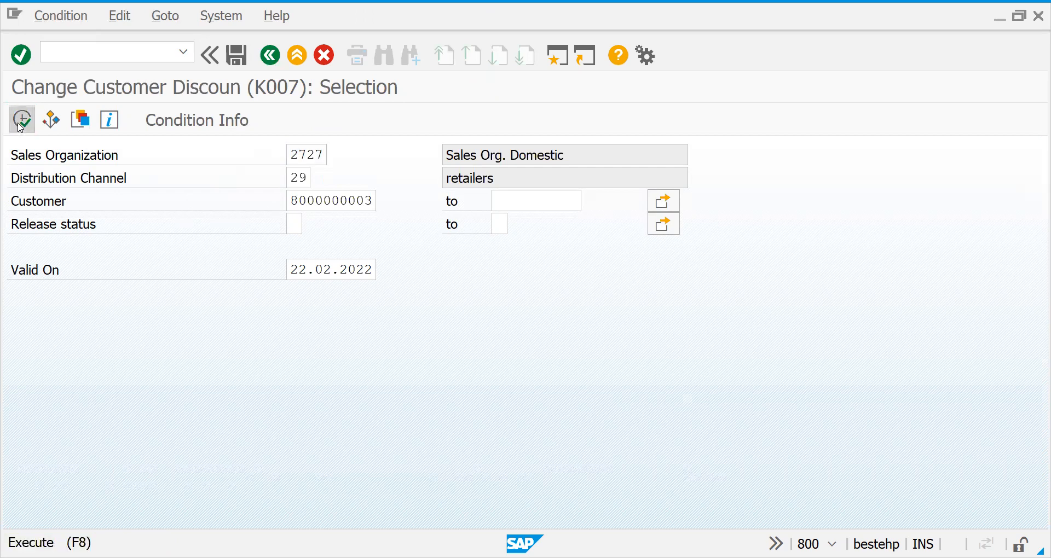
left_click(53, 293)
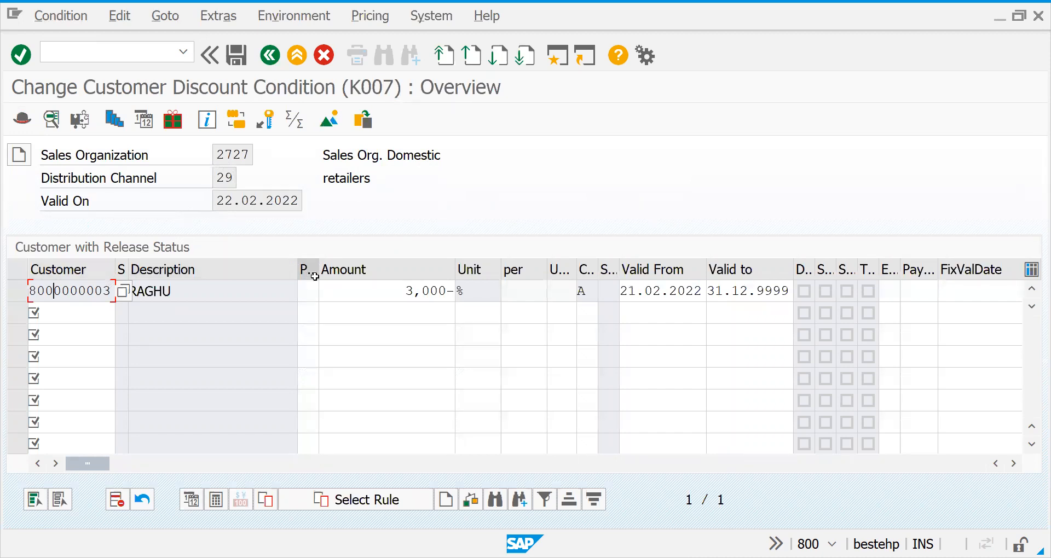
left_click(345, 292)
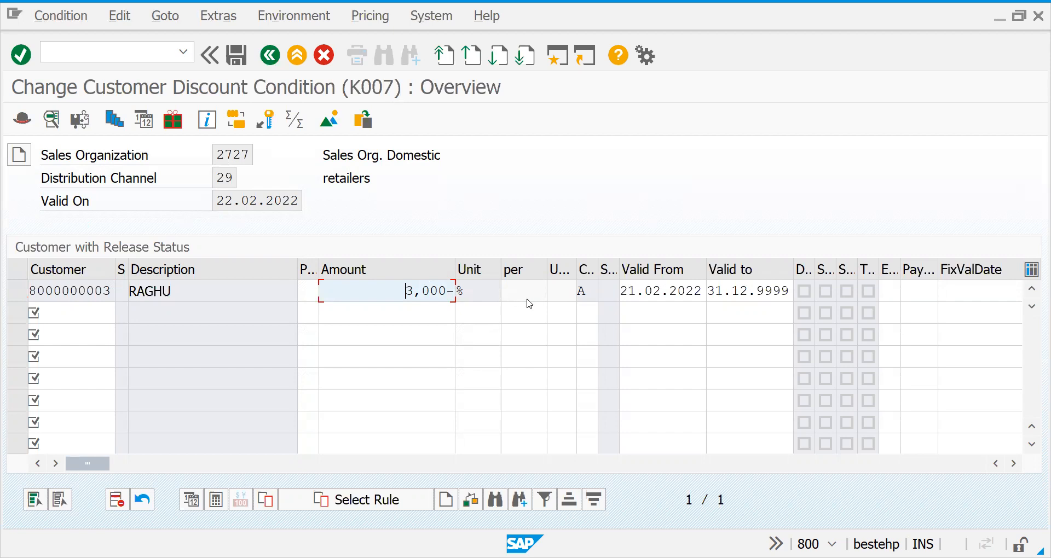
left_click(278, 63)
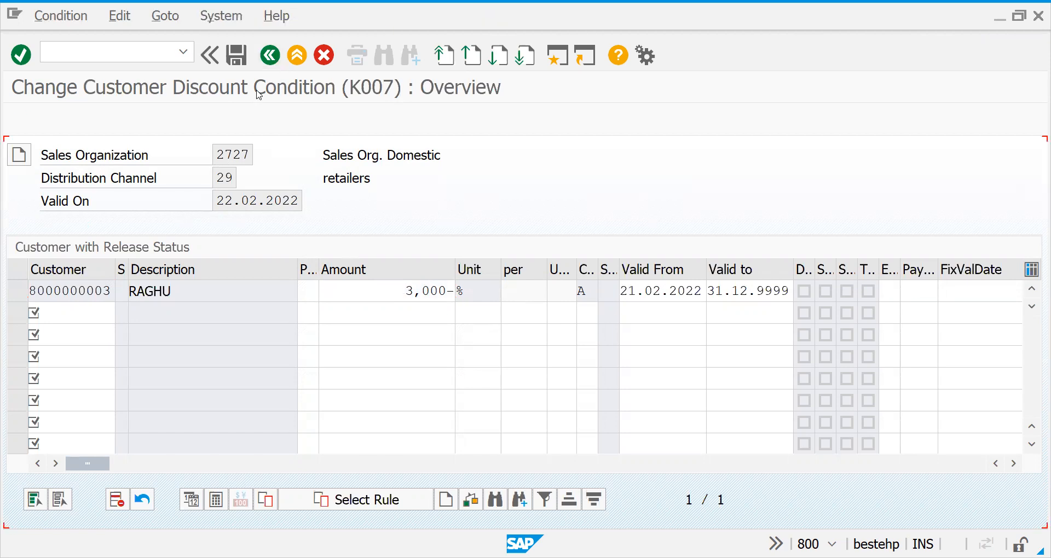
left_click(270, 55)
Step: Open the PR00 price record for material 50065591 using the Material with release status key combination
type("p")
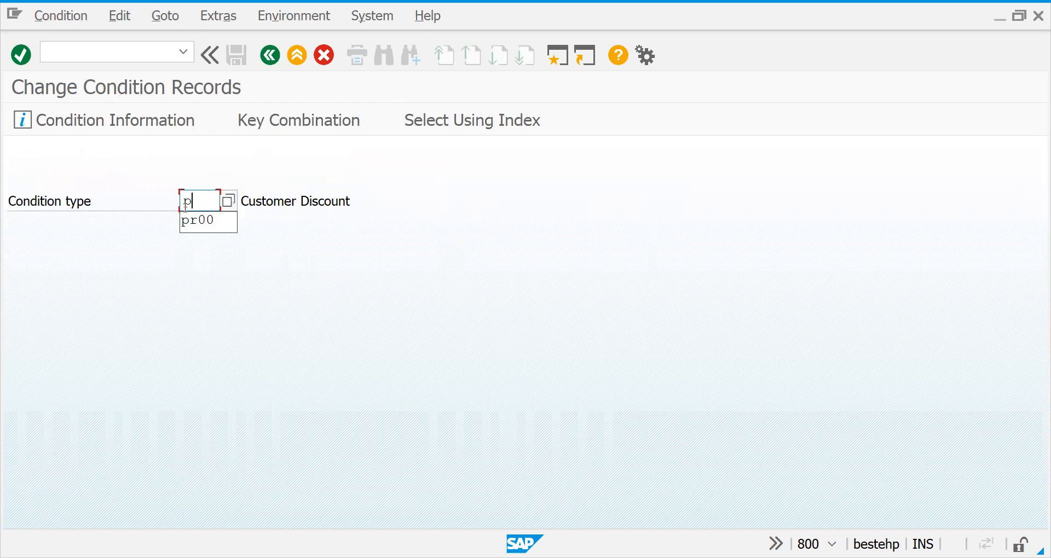
type("r00")
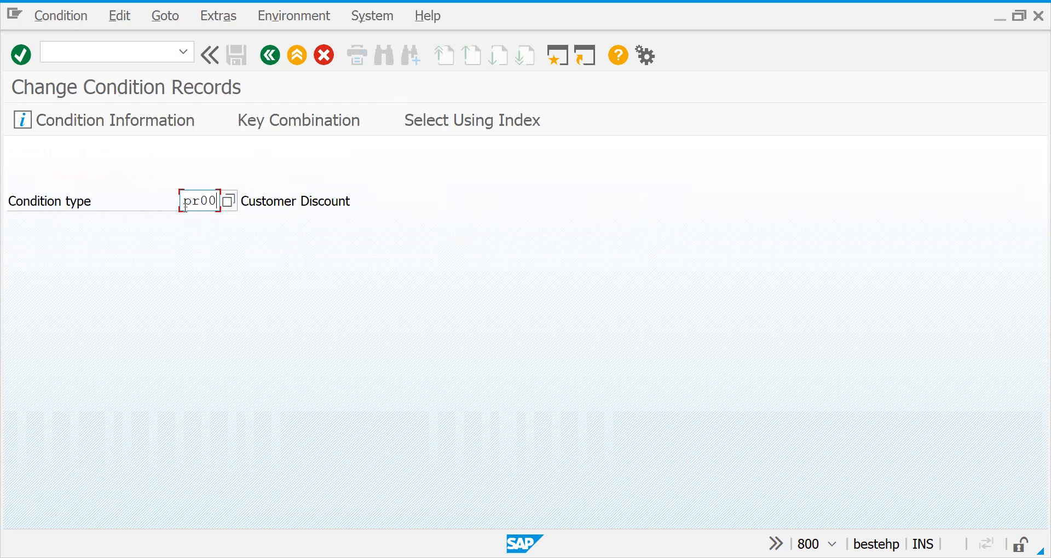
key("Return")
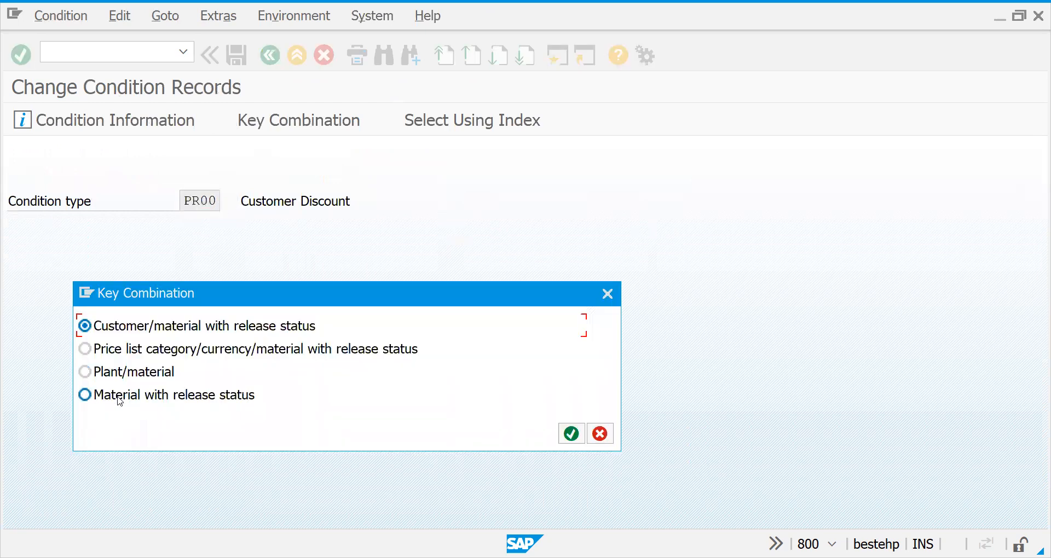
left_click(120, 396)
key("Return")
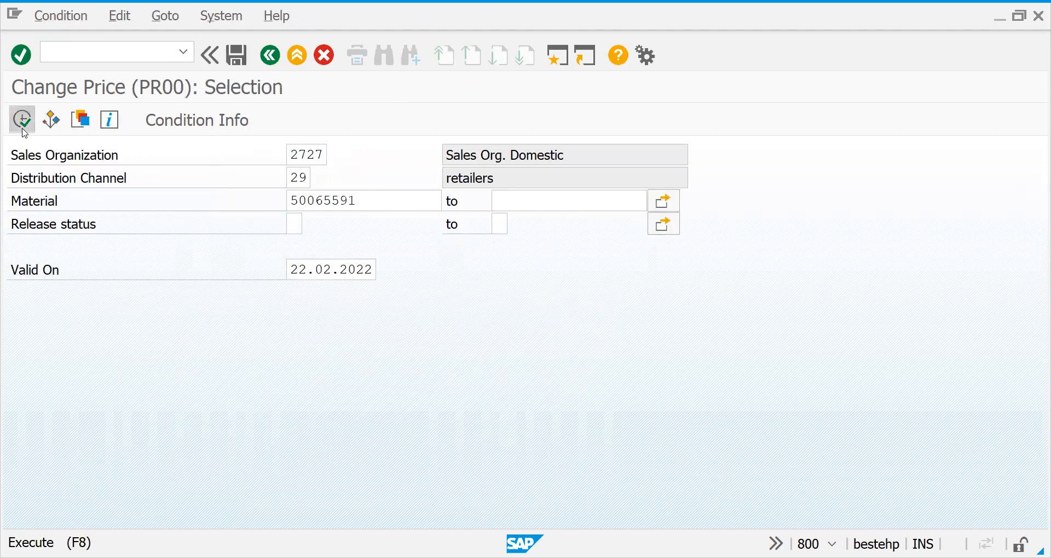
key("F8")
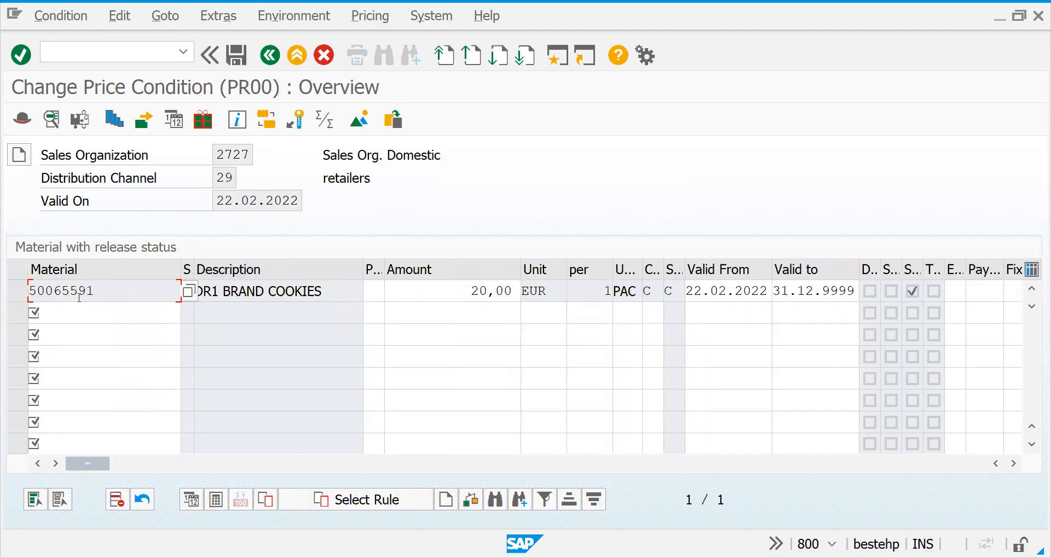
Step: Examine the amount, currency, pricing unit and calculation type of the PR00 record for material 50065591
left_click(183, 52)
left_click(520, 178)
left_click(402, 291)
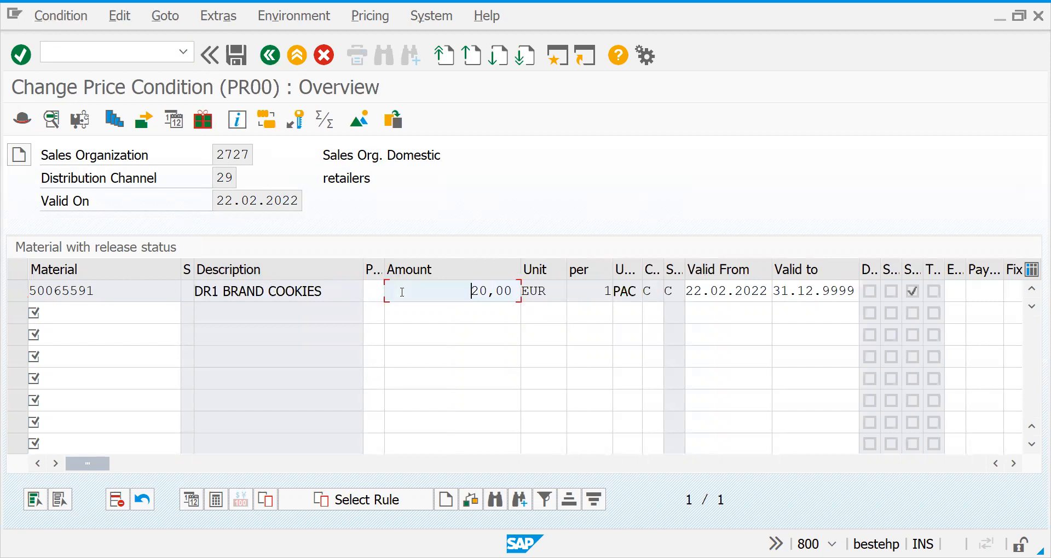
left_click(531, 291)
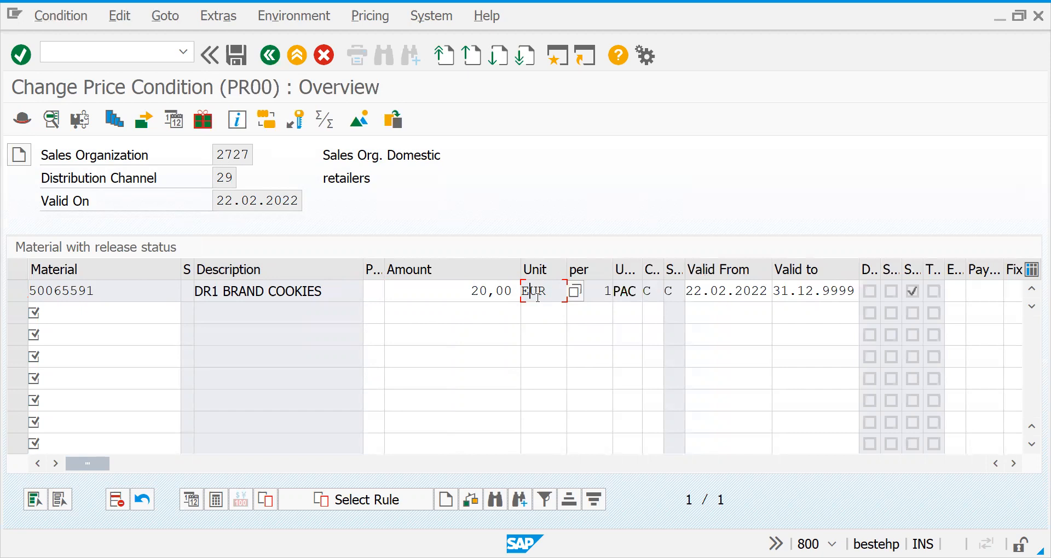
left_click(605, 290)
left_click(653, 291)
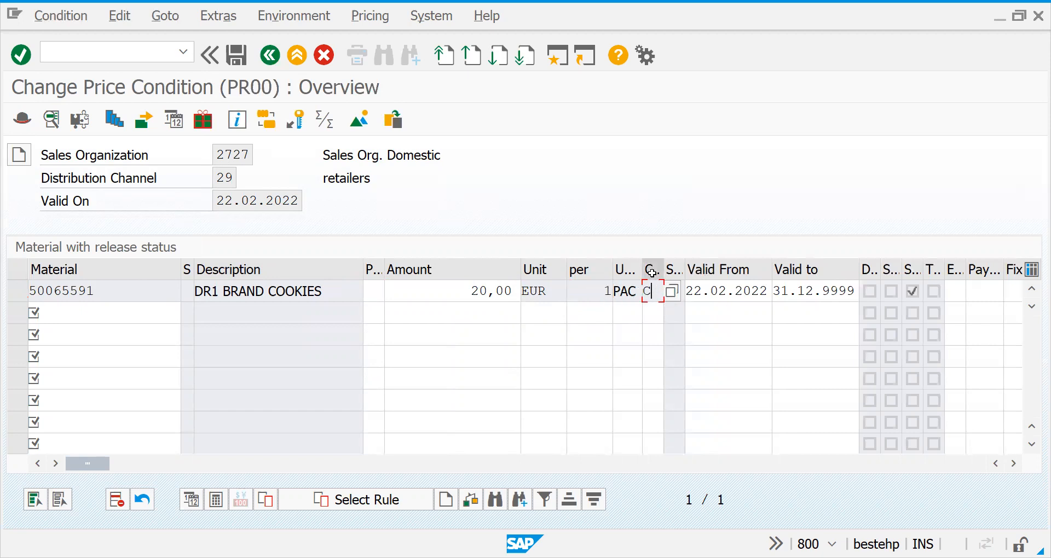
Step: Review the available calculation types for the PR00 record, including Percentage, Fixed amount and Quantity, and save the record without edits
left_click(672, 294)
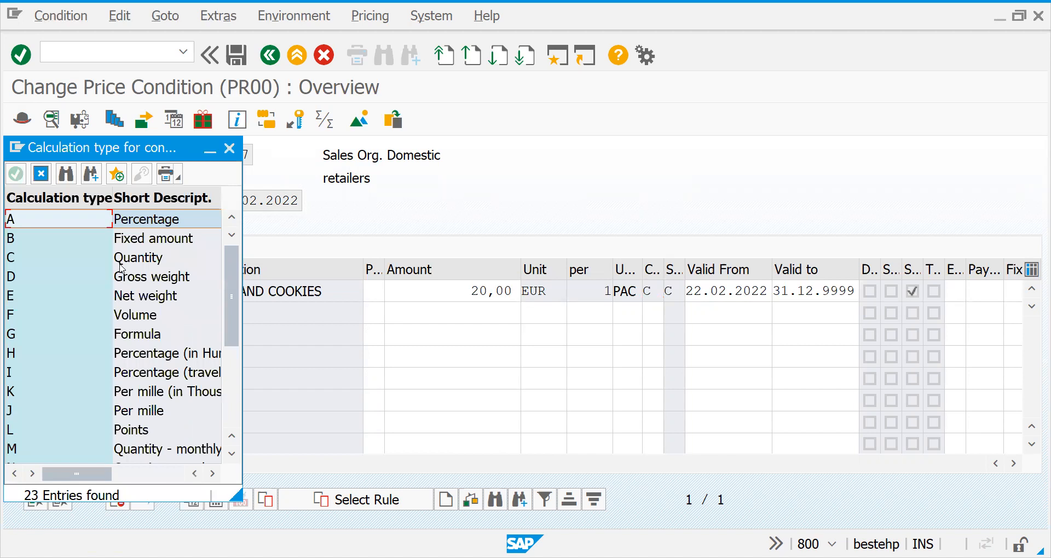
left_click(123, 264)
left_click(227, 150)
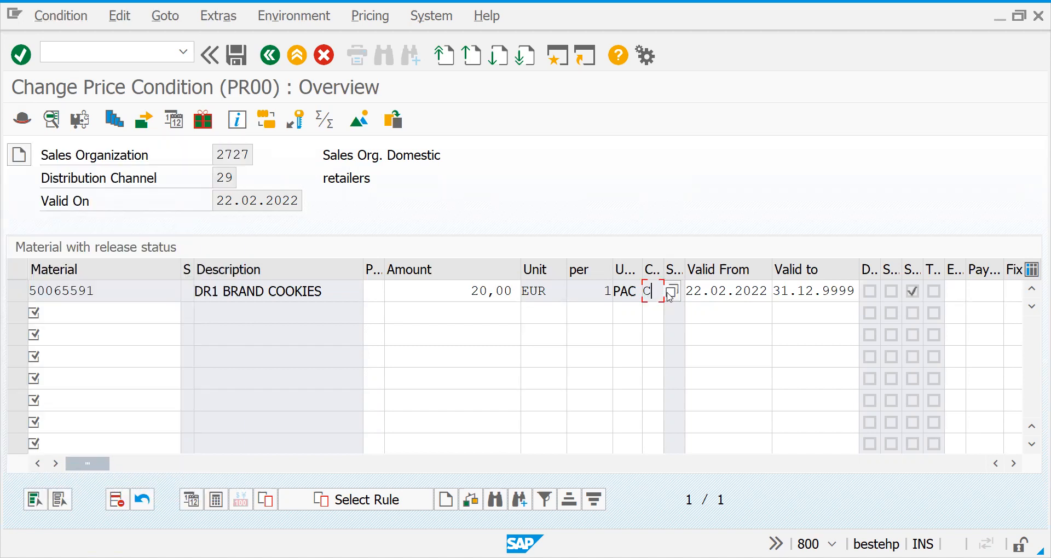
left_click(113, 244)
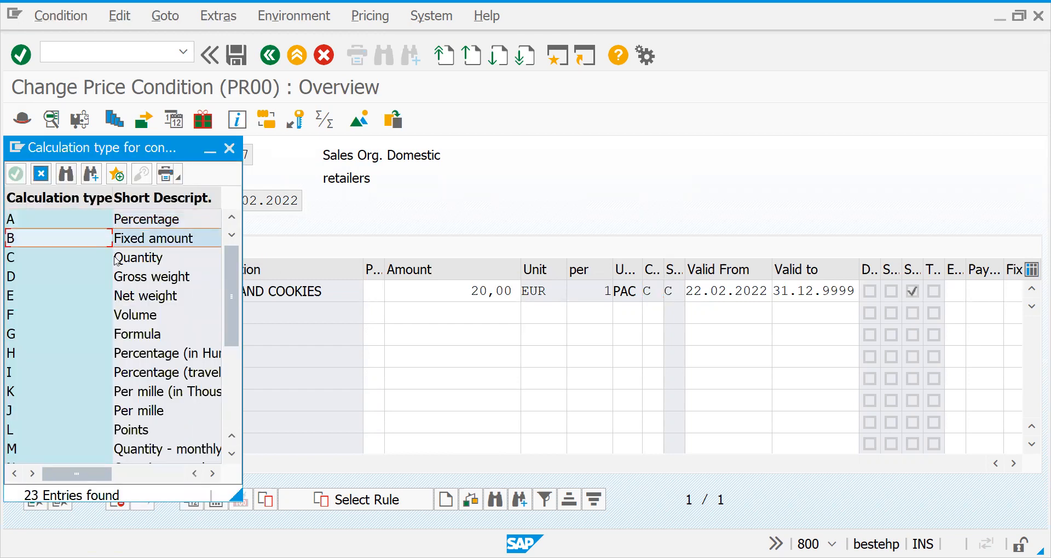
left_click(119, 263)
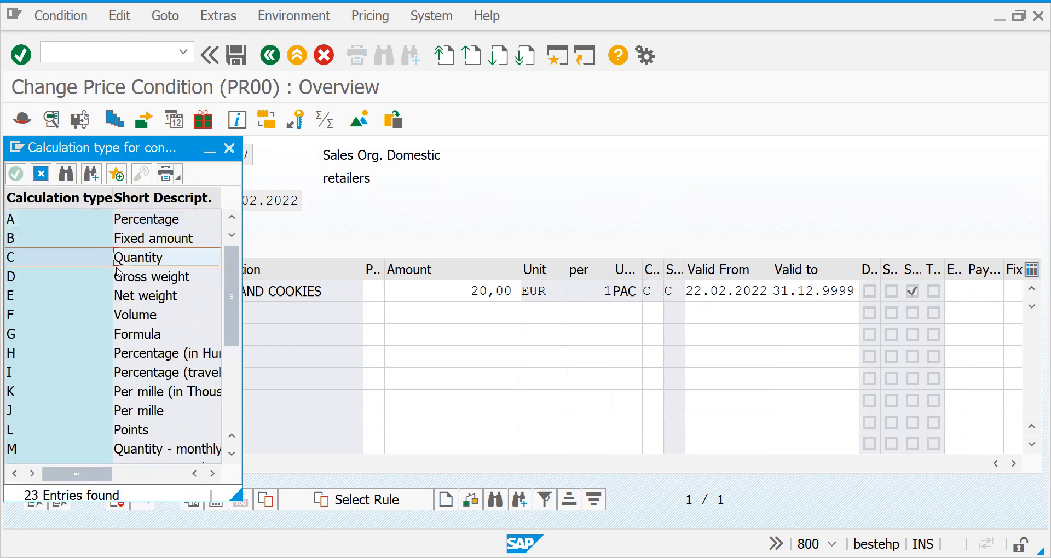
left_click(127, 224)
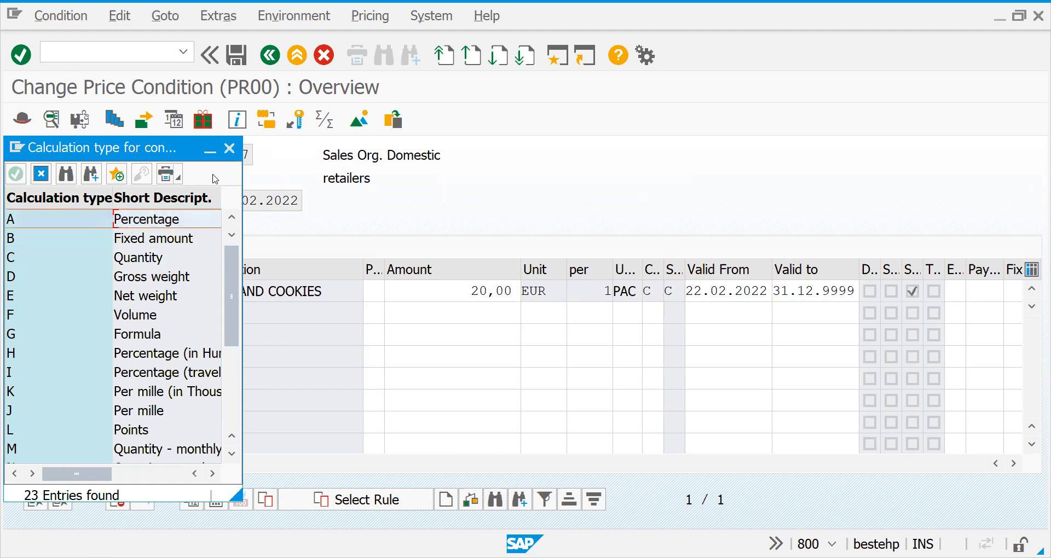
left_click(231, 150)
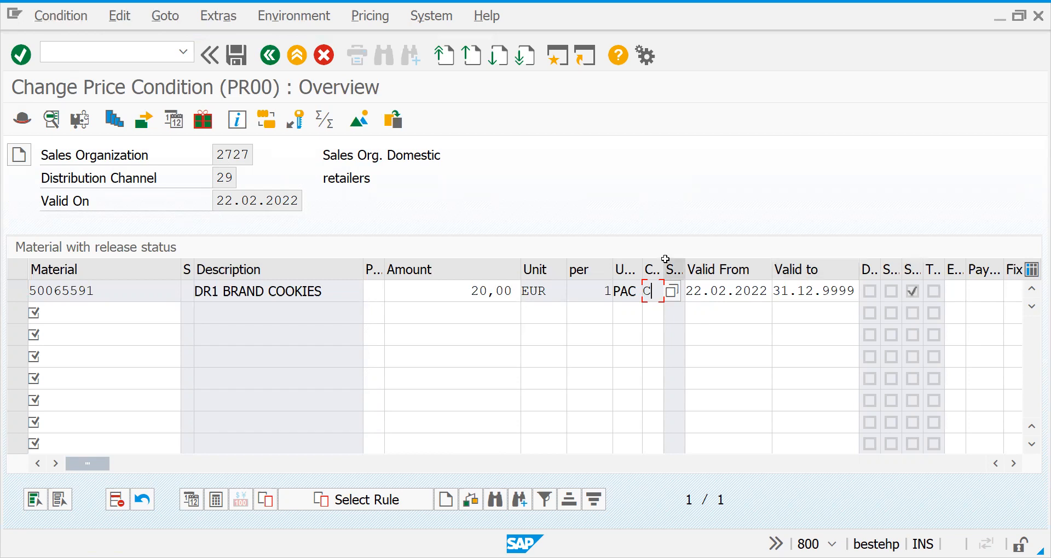
left_click(15, 299)
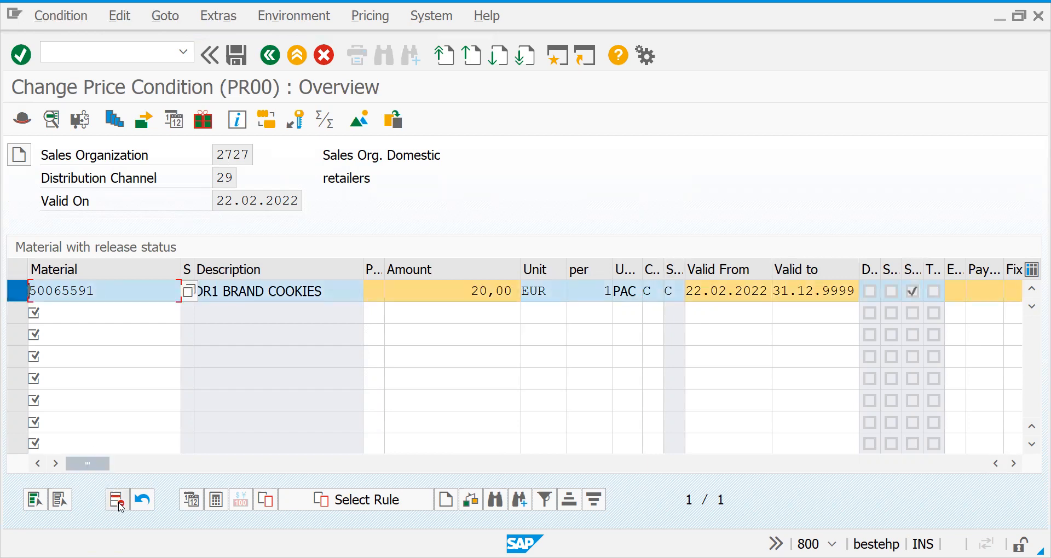
left_click(237, 55)
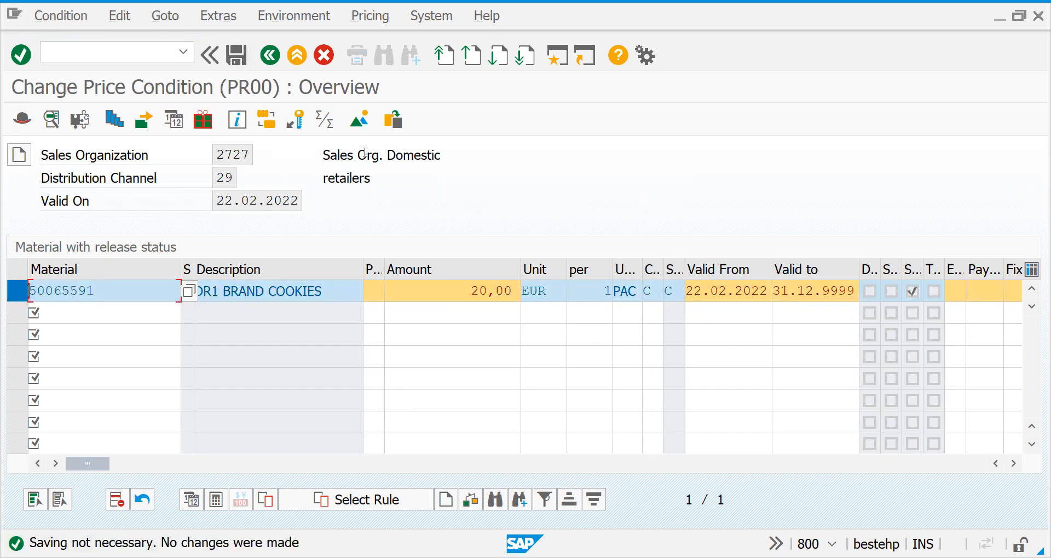
Step: Start a standard order (OR) with transaction VA01 and enter the customer's number as sold-to party
left_click(89, 57)
type("/nva01")
key("Return")
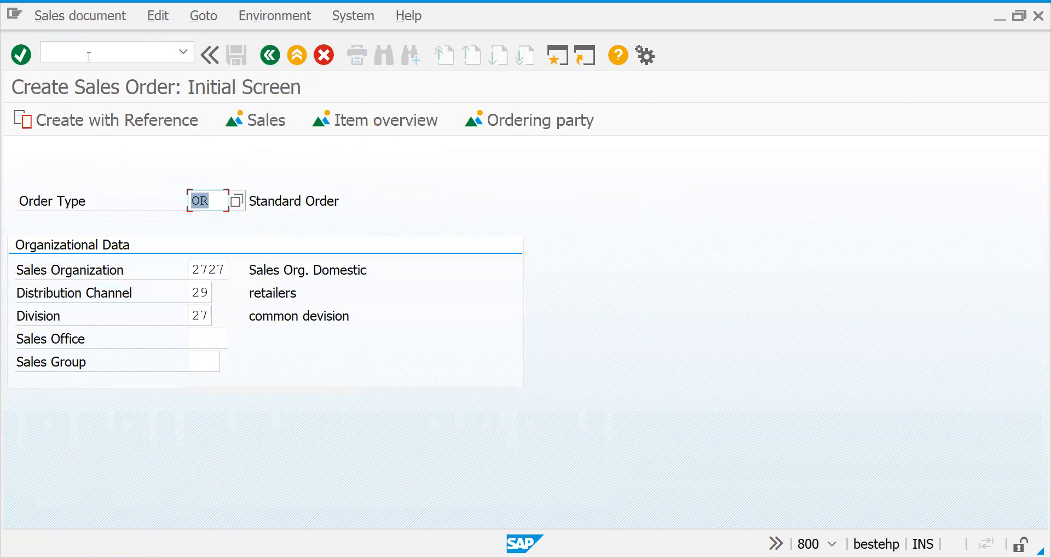
key("Return")
key("Down")
key("Return")
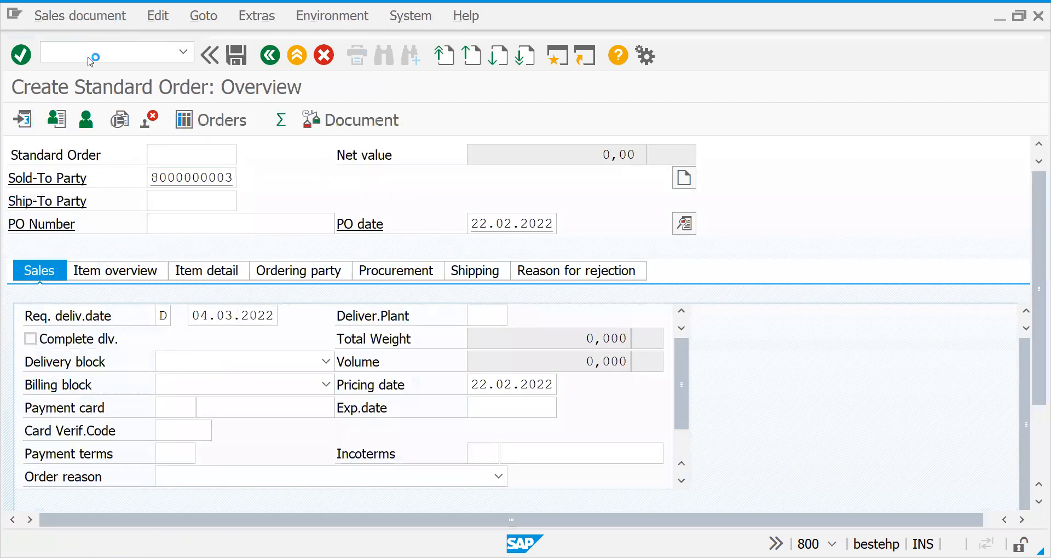
Step: Add material 50065591 to the order items with a quantity of 1
left_click_drag(1036, 250, 1036, 294)
key("Down")
key("Return")
key("Tab")
type("1")
key("Return")
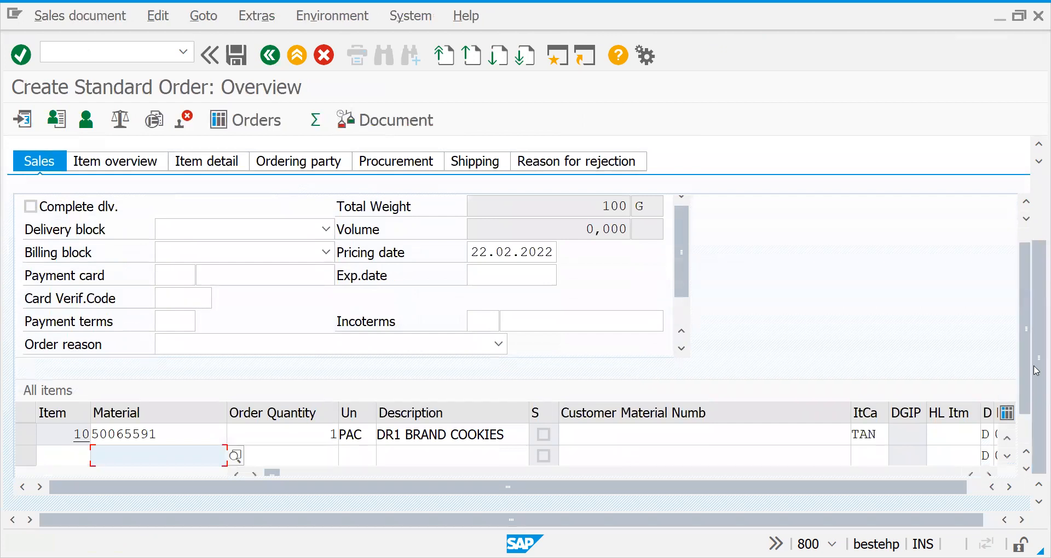
Step: Open the item data of order item 10 and display its pricing conditions
left_click_drag(1036, 351, 1037, 246)
left_click_drag(1037, 288, 1036, 320)
double_click(484, 482)
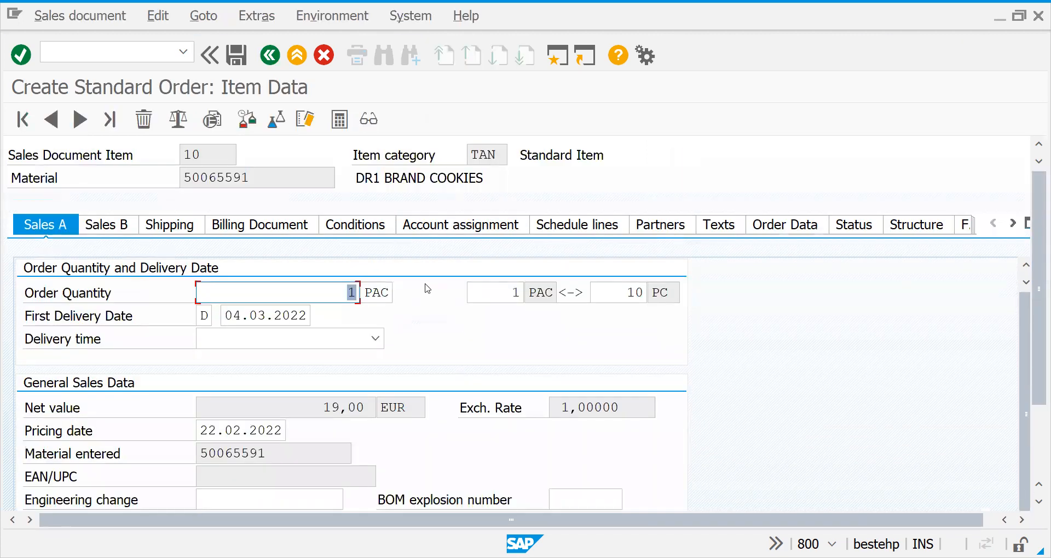
left_click(379, 224)
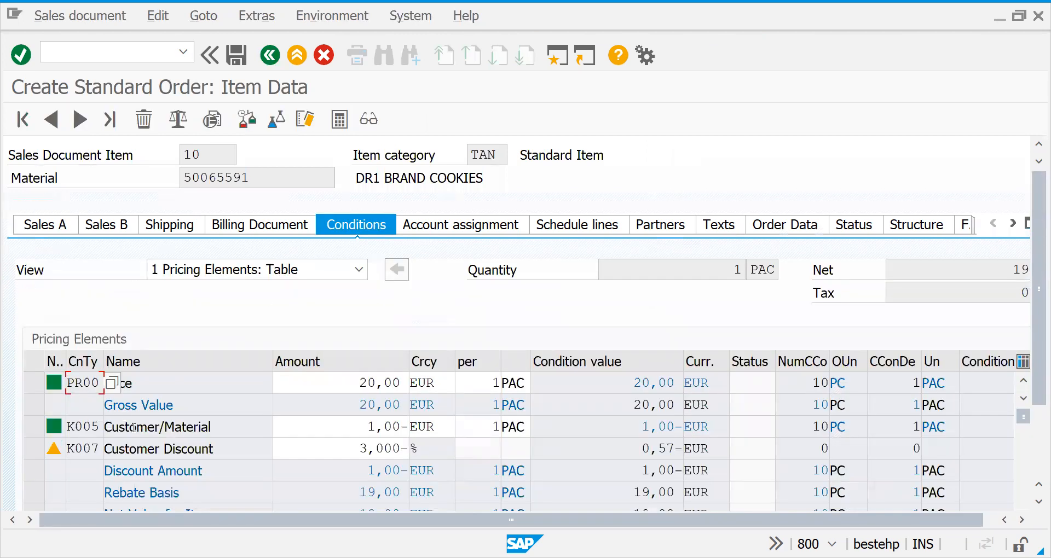
Step: Examine the pricing elements of item 10, from the PR00, K005 and K007 amounts down to the net values, total and cash discount
left_click(354, 428)
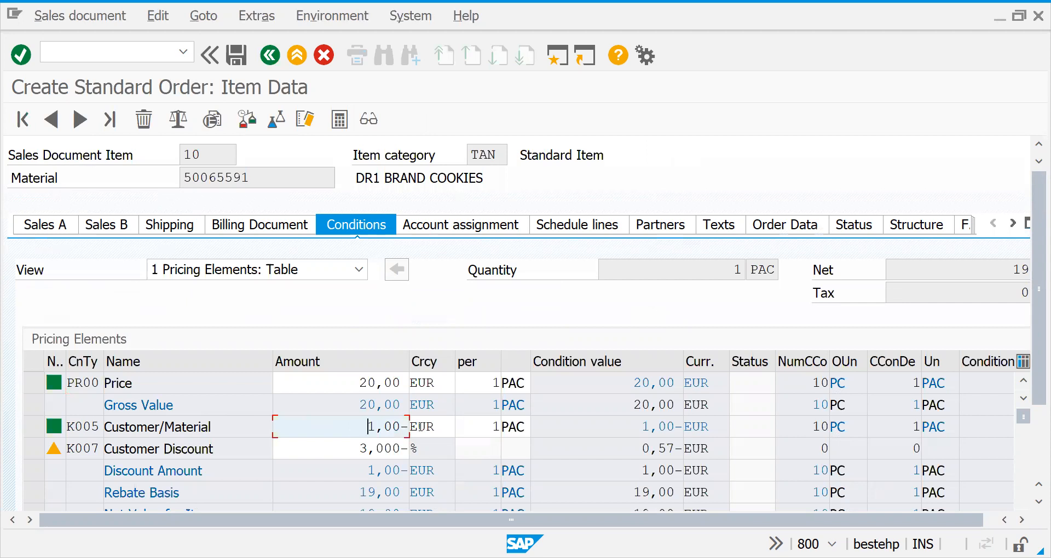
left_click(39, 453)
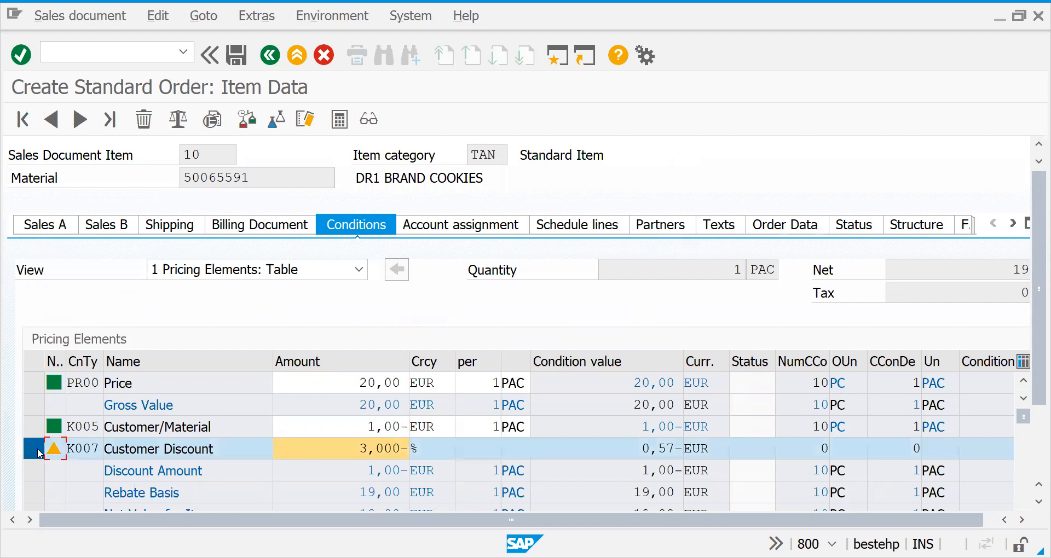
left_click(54, 450)
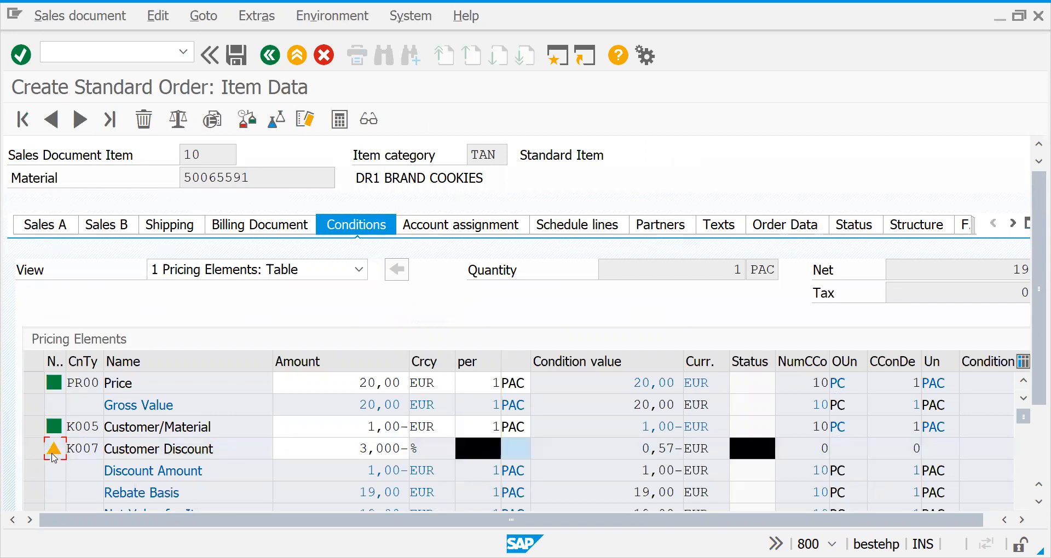
left_click(37, 451)
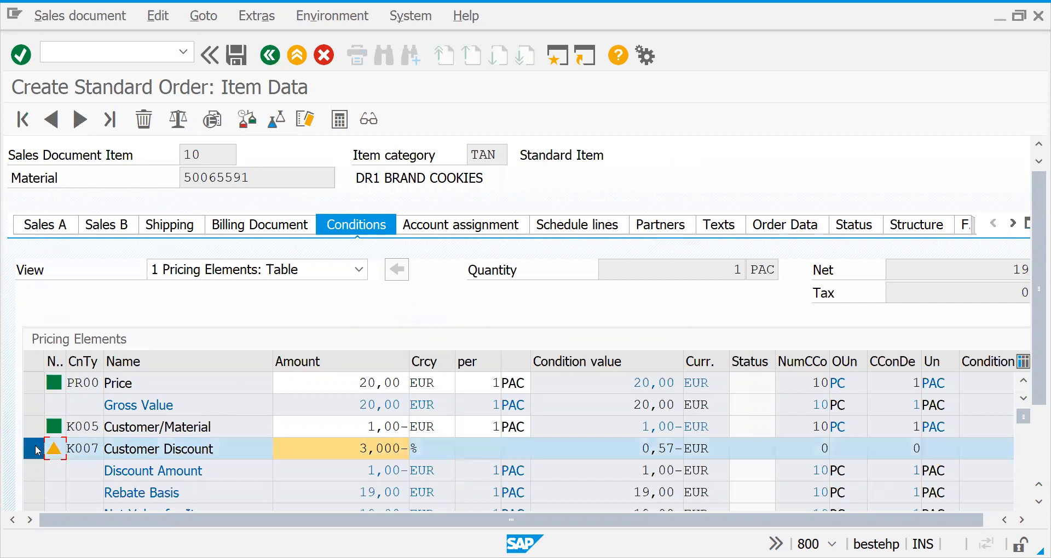
left_click(176, 447)
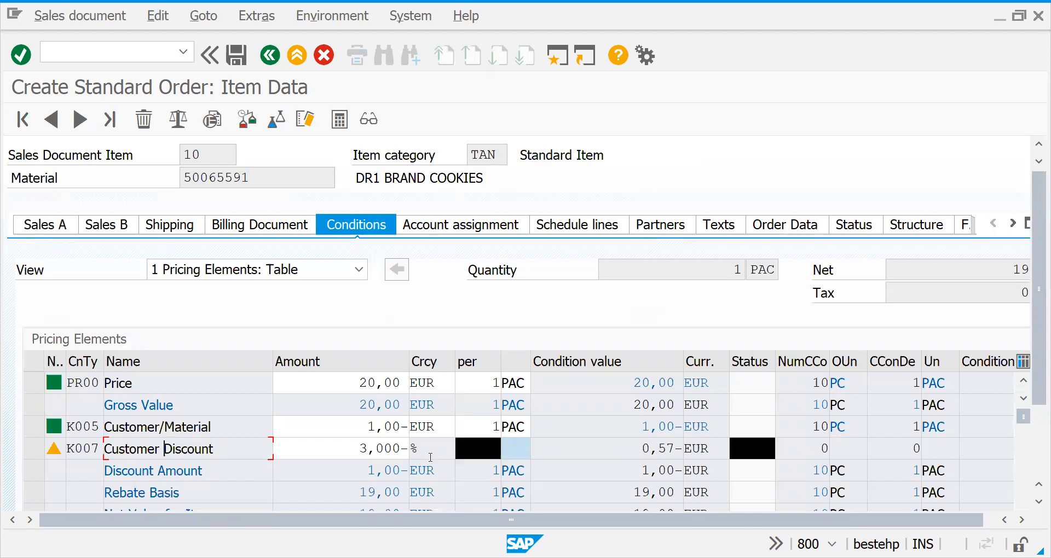
key("Up")
scroll(1036, 392, "down", 3)
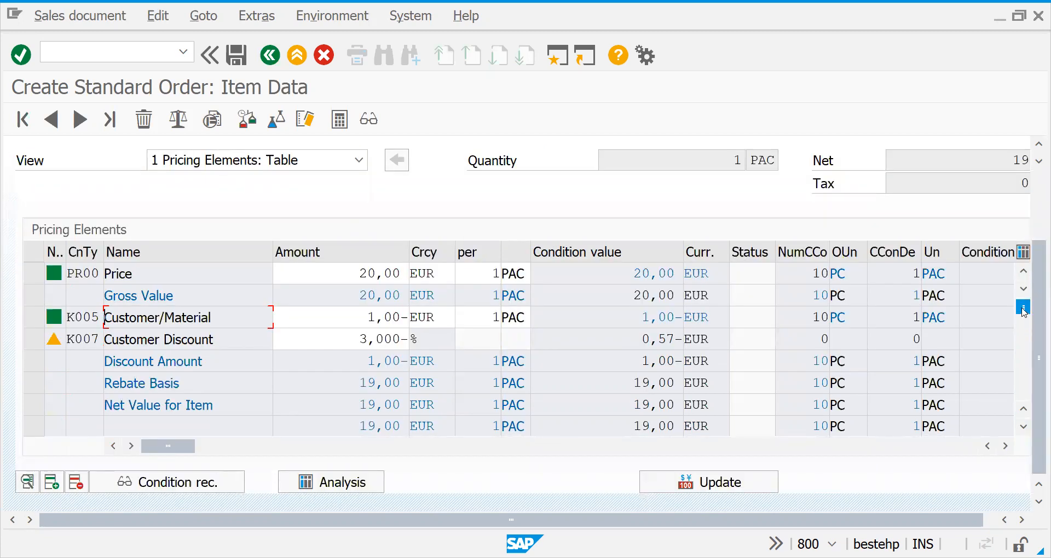
left_click_drag(1024, 310, 1025, 351)
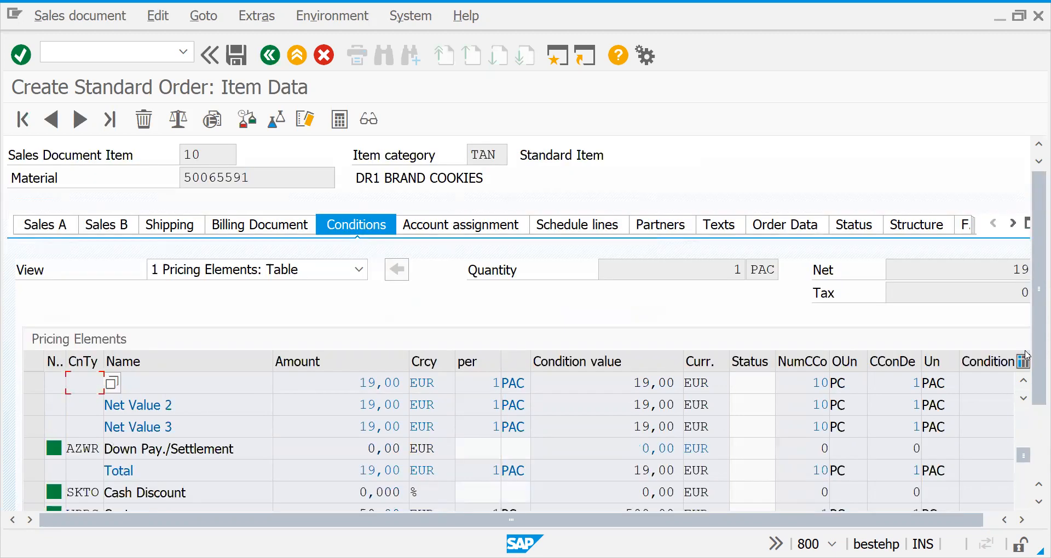
left_click_drag(1024, 454, 1023, 497)
left_click(1023, 411)
Step: Leave the item conditions and display the standard order's incompletion log to review the missing data
left_click(270, 55)
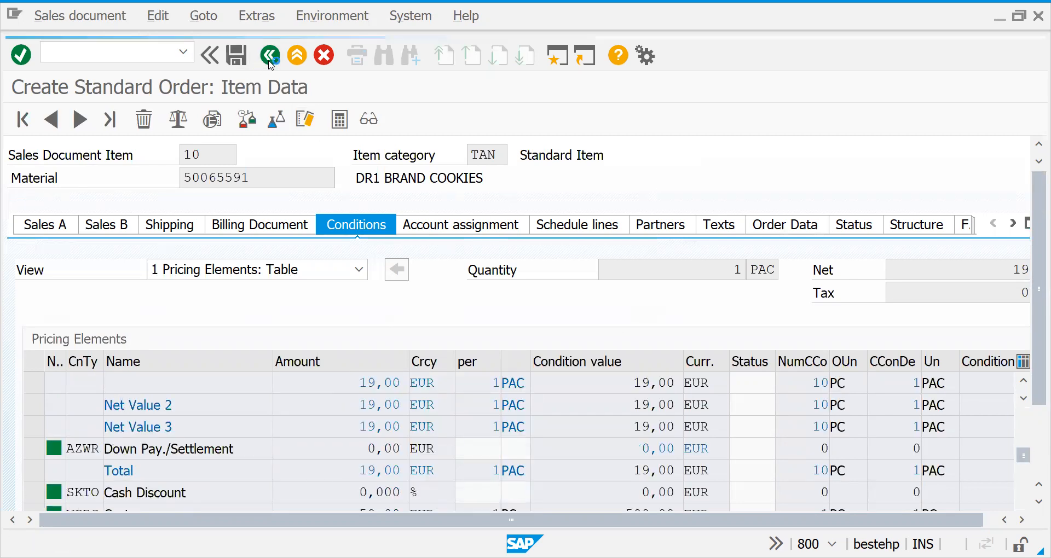
left_click(164, 16)
left_click(209, 265)
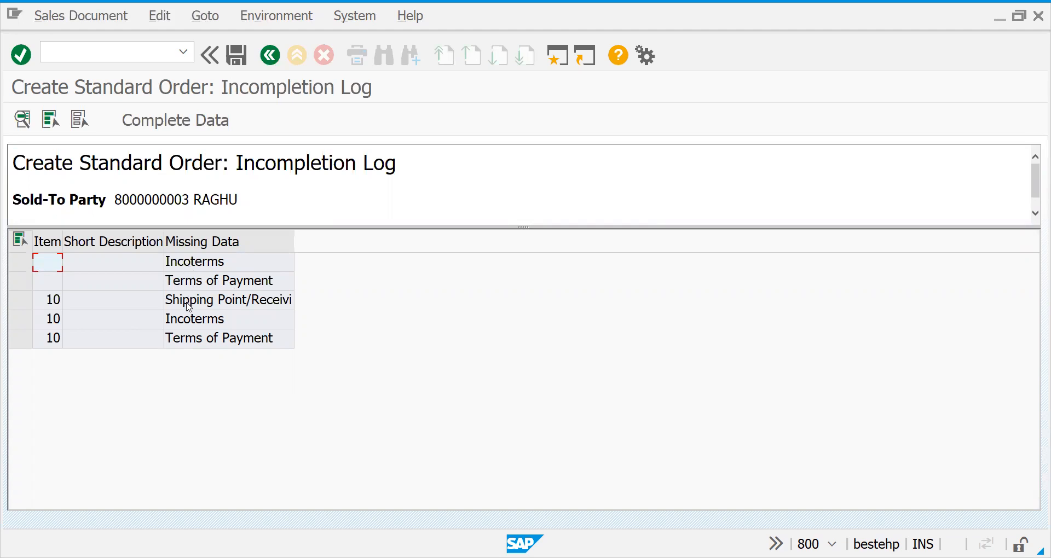
left_click(268, 62)
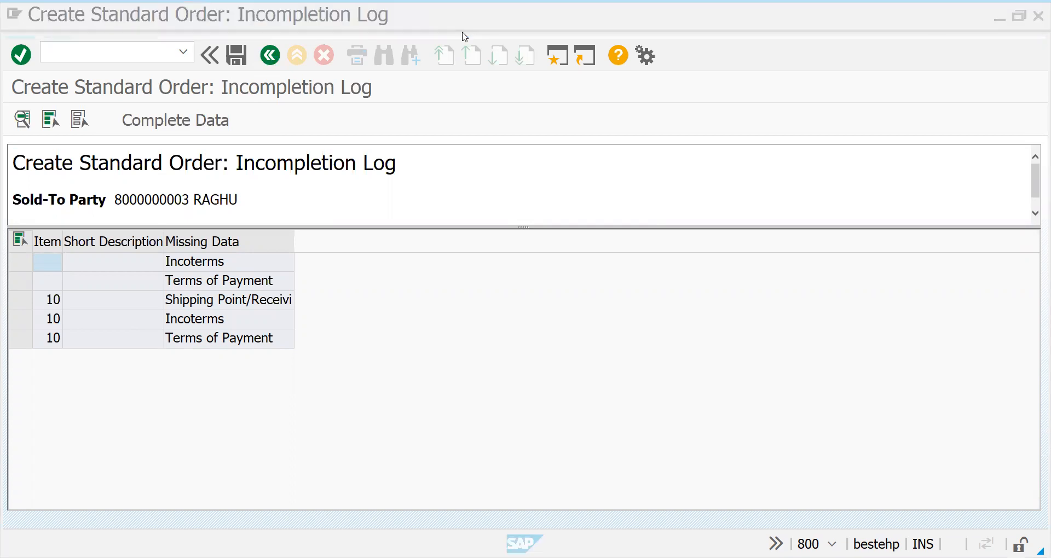
Step: Switch to the SD CLASS workbook in Excel and clear the MWST entry from the condition type list on the CONDITION MASTER DATA sheet
key("alt+Tab")
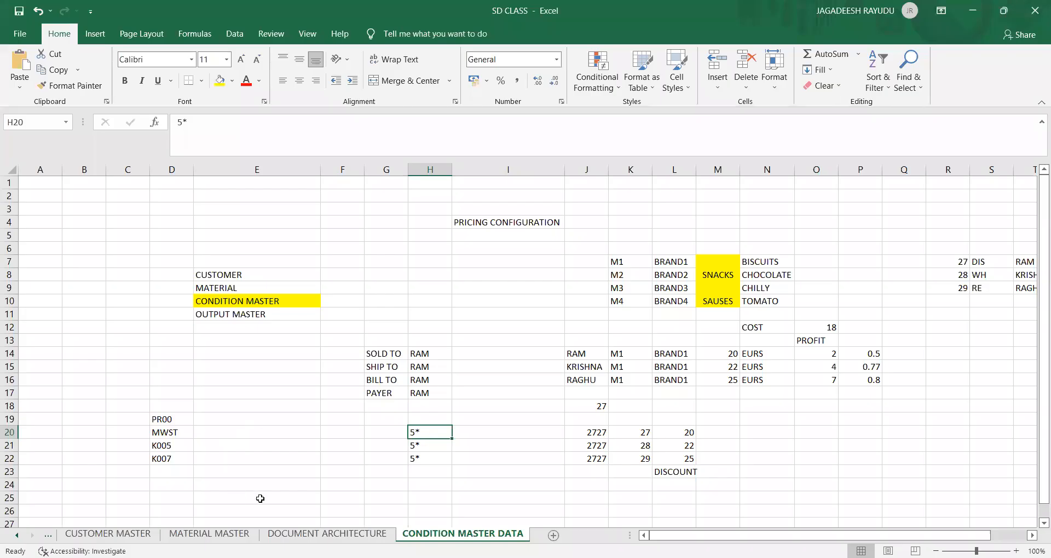
left_click(168, 432)
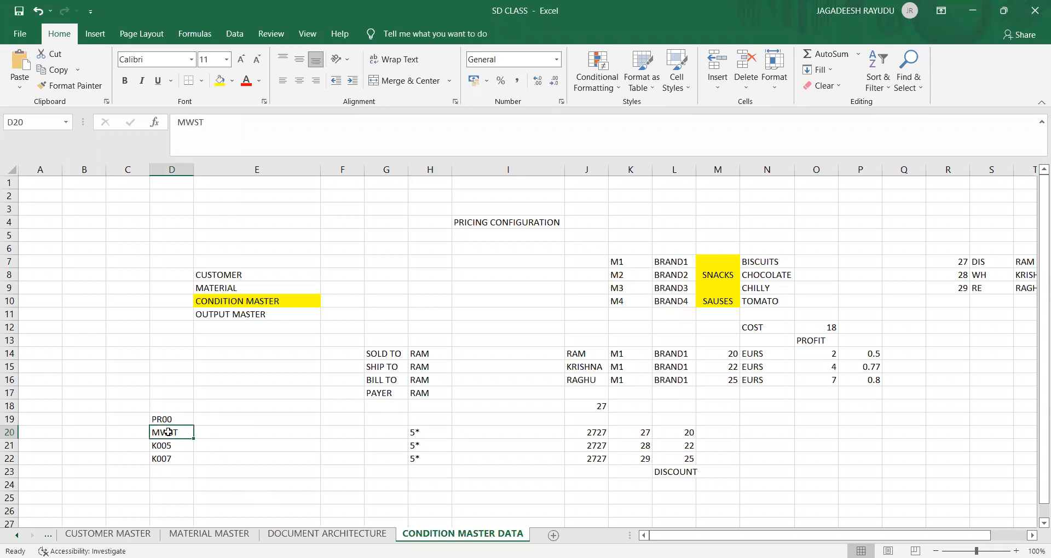
key("Delete")
left_click(166, 445)
left_click(166, 459)
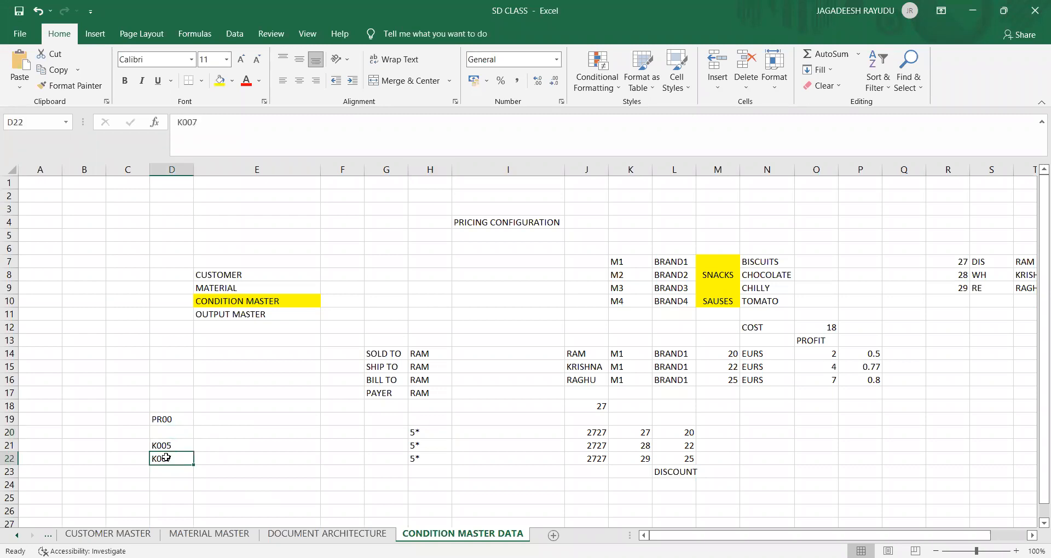
left_click(167, 446)
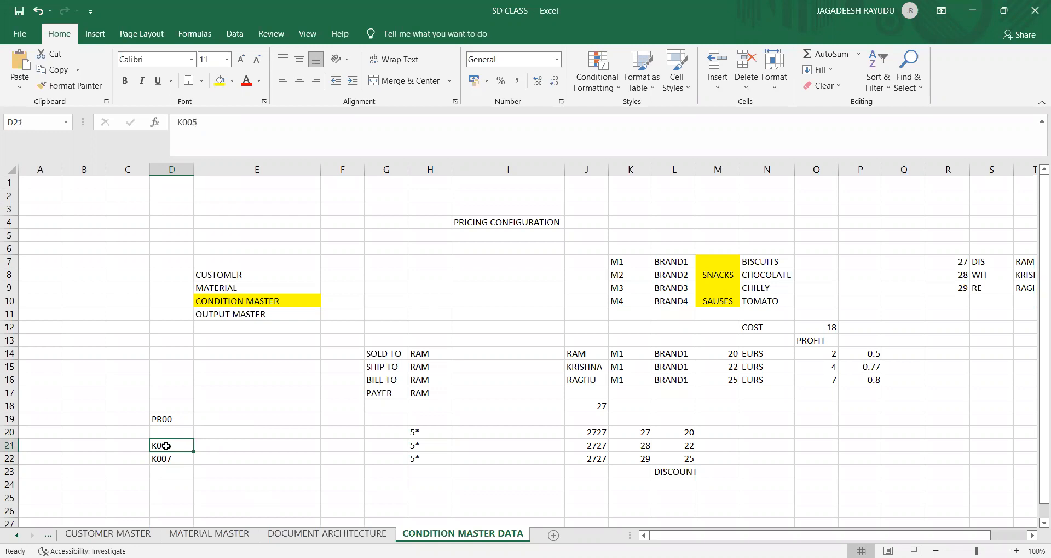
Step: Label condition type K005 as "fixed" in cell E21 and K007 as "%" in cell E22
left_click(211, 446)
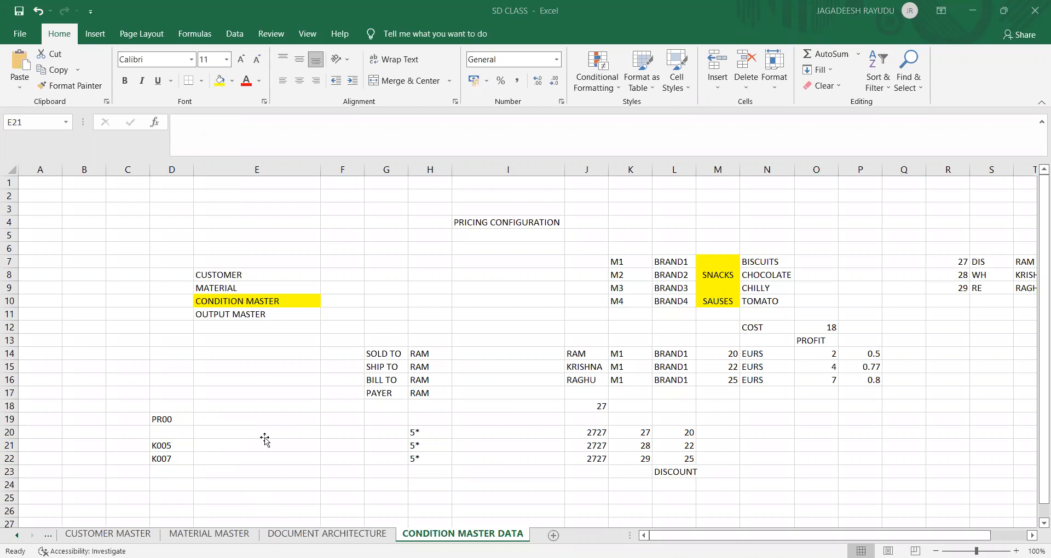
left_click(238, 446)
type("fixed")
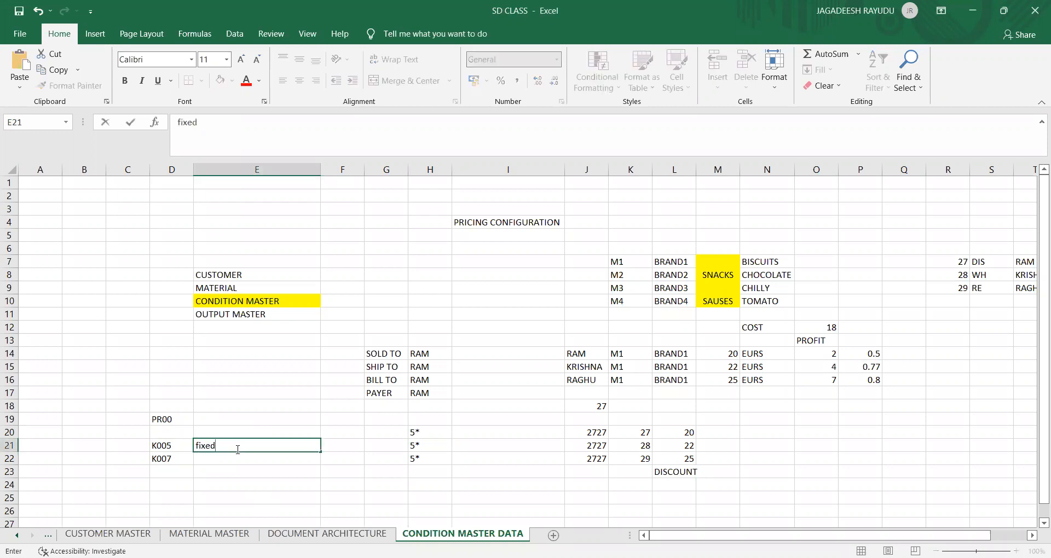
left_click(230, 459)
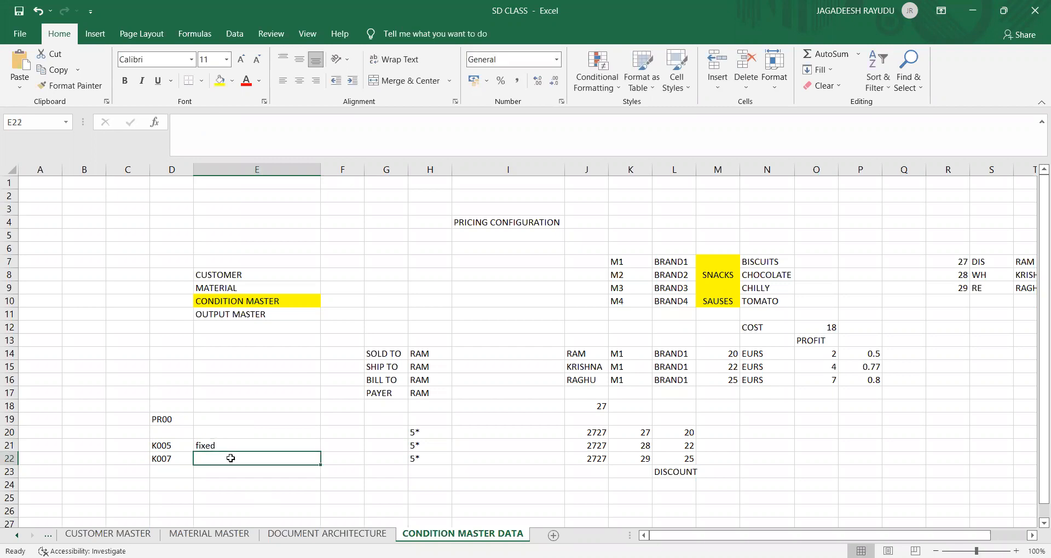
type("%")
left_click(169, 445)
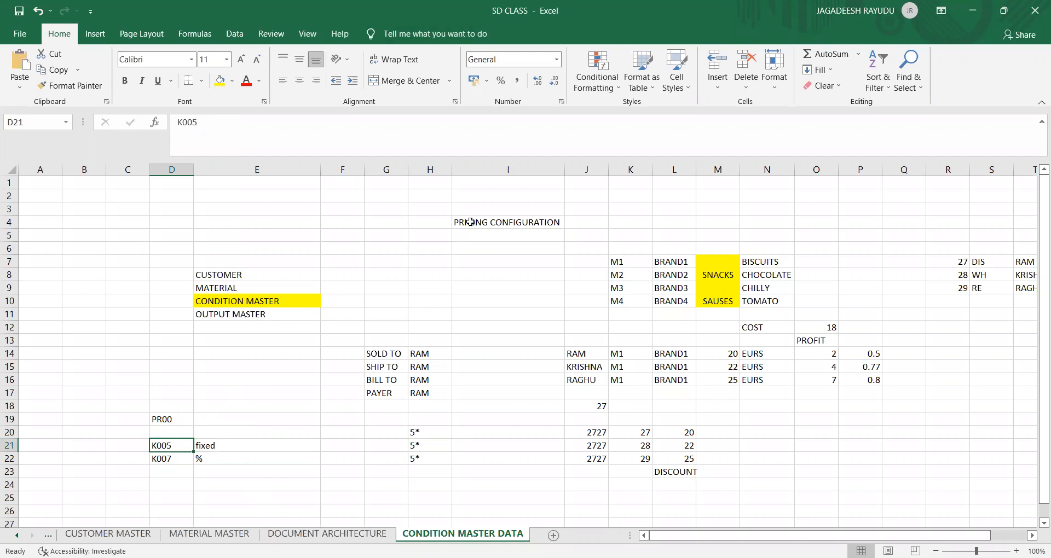
Step: Enter the pricing procedure name RVAA01 in cell E14, above the condition type list
left_click(245, 349)
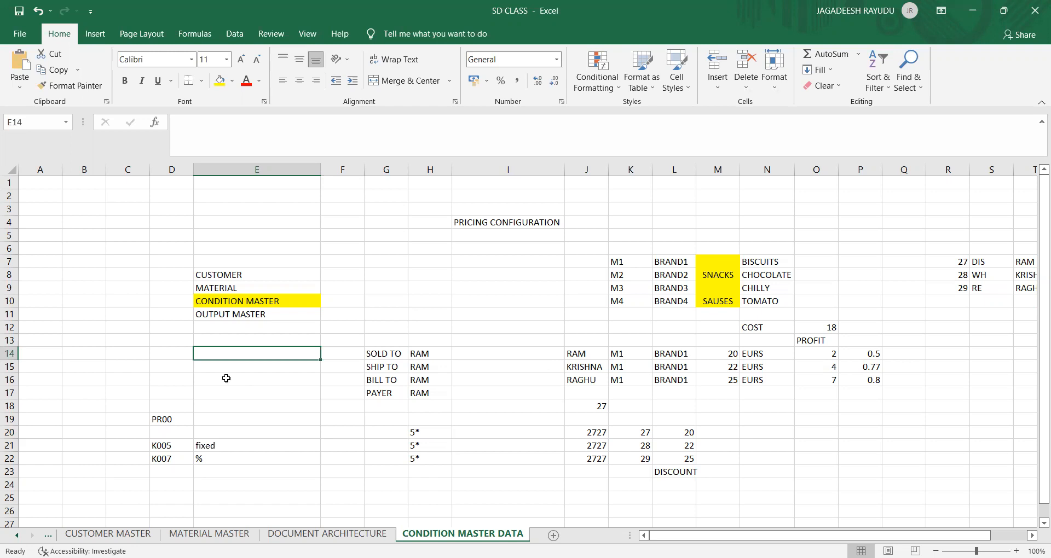
type("rv")
key("BackSpace")
key("BackSpace")
type("R")
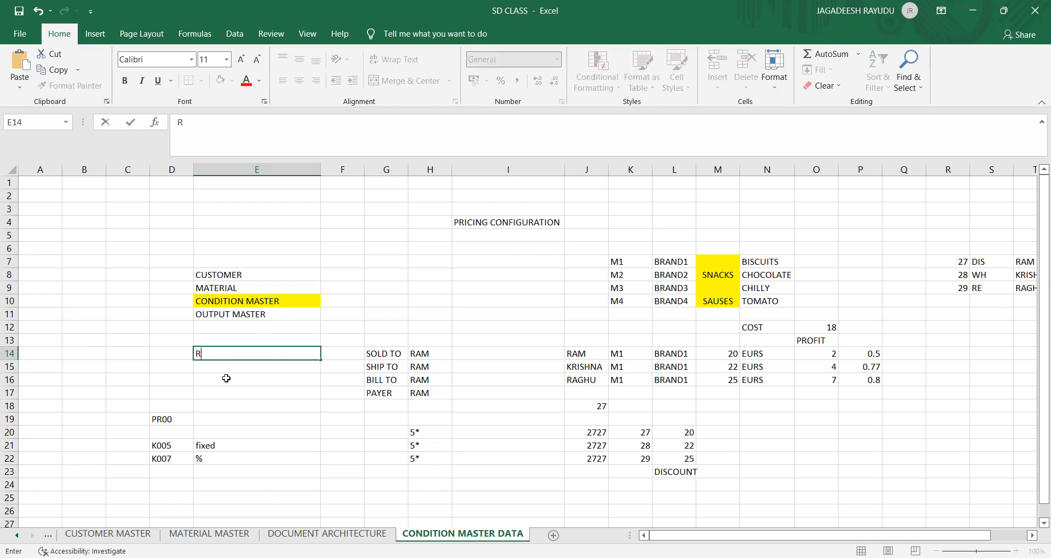
type("VAA01")
key("Return")
key("Up")
key("Left")
key("Down")
key("Down")
key("Down")
key("Down")
key("Down")
key("Down")
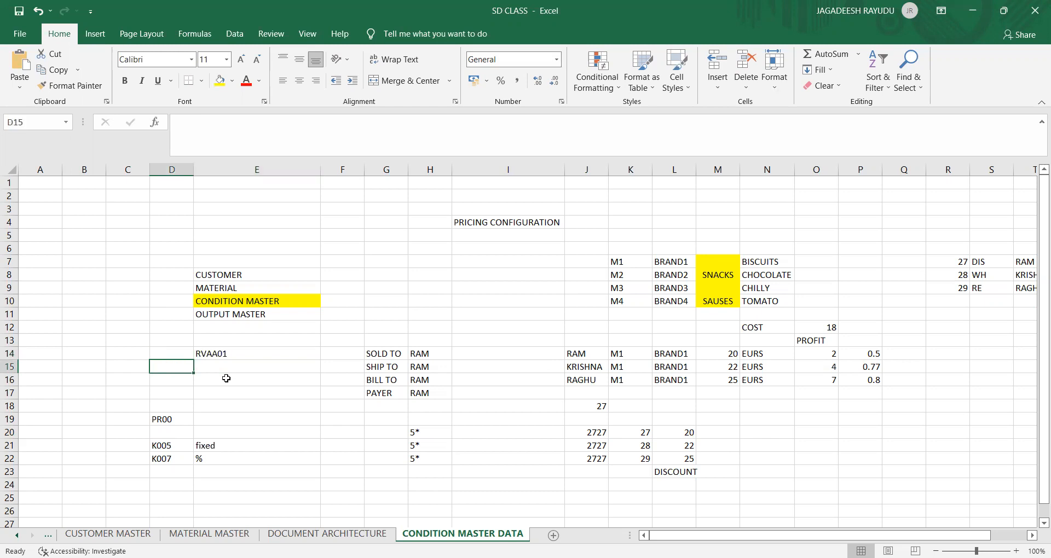
key("Up")
key("Up")
key("Up")
key("Up")
key("Up")
key("Up")
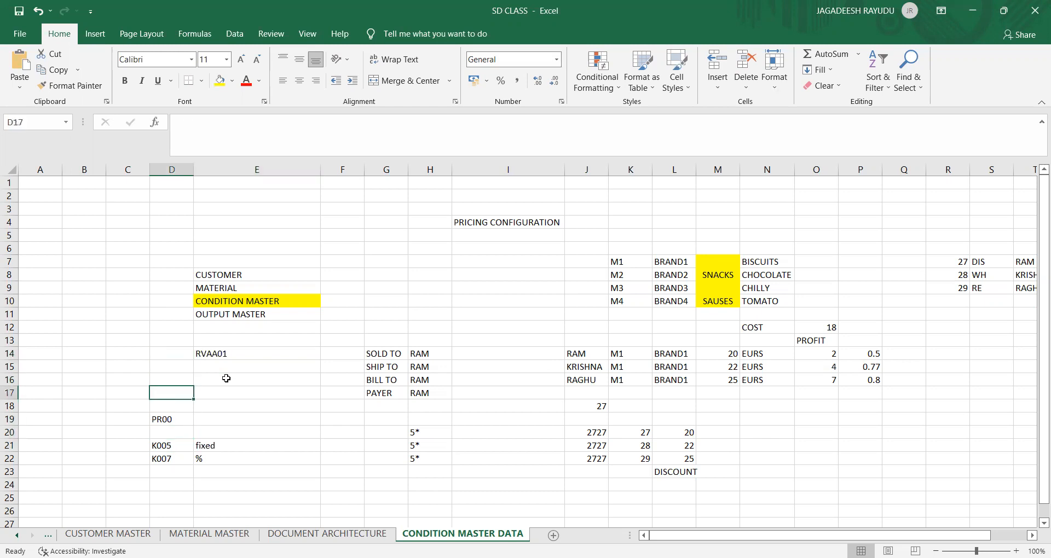
key("Right")
key("Left")
key("Right")
key("Left")
key("Left")
key("Left")
key("Left")
key("Right")
key("Right")
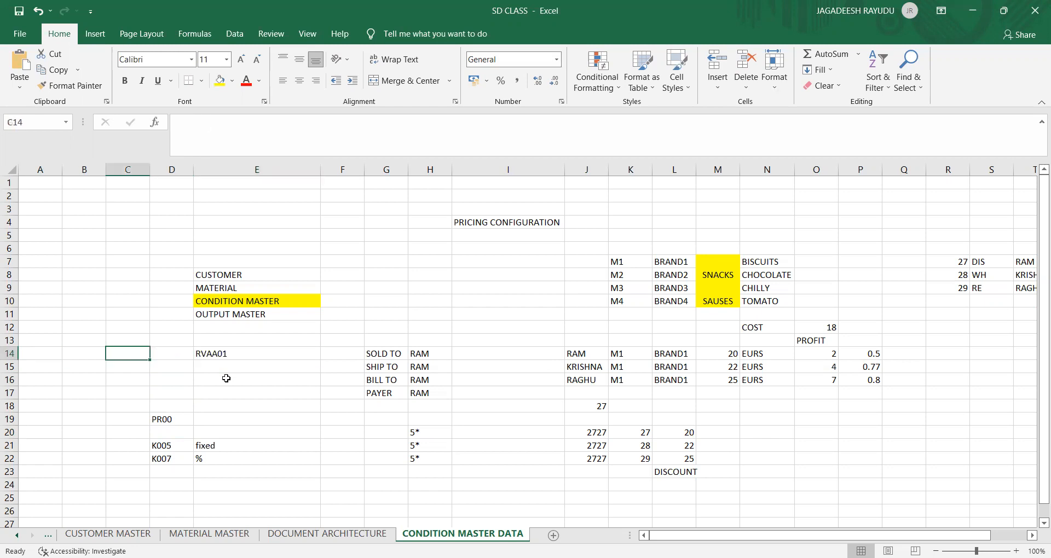
key("Right")
key("Right")
key("Down")
key("Down")
key("Down")
key("Down")
key("Down")
key("Down")
key("Down")
key("Down")
key("Down")
key("Down")
key("Down")
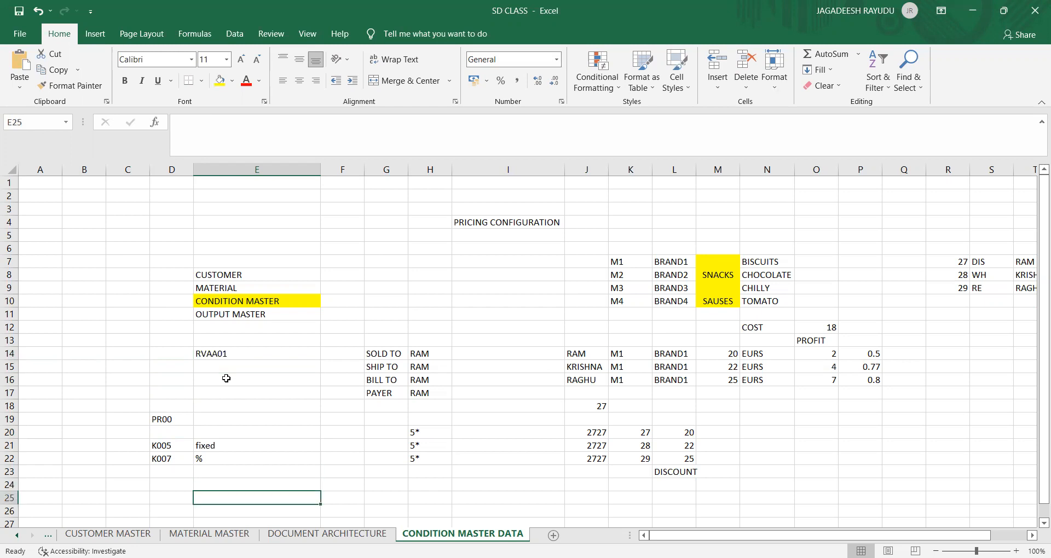
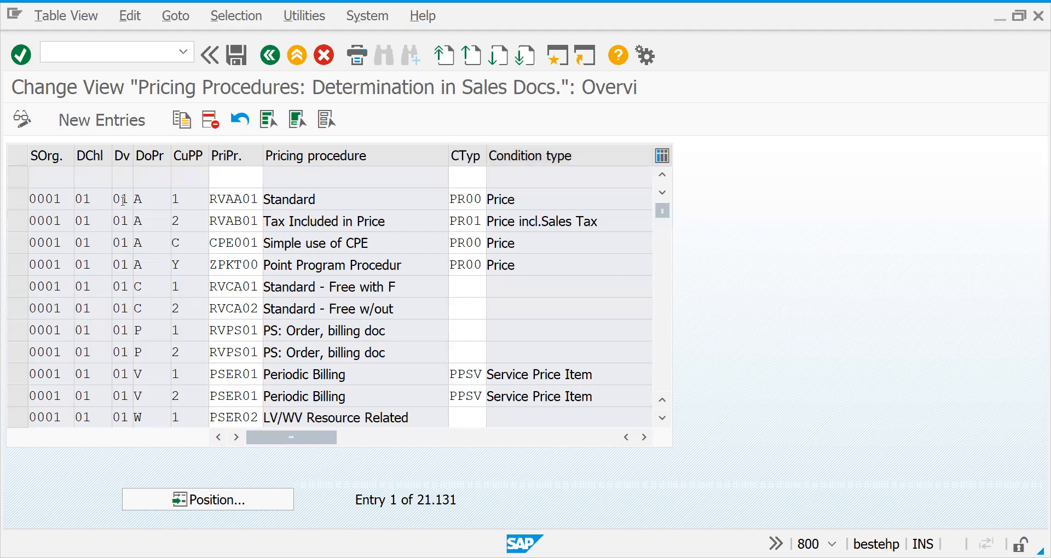
left_click(117, 205)
left_click(81, 221)
left_click(142, 199)
left_click(83, 201)
left_click(110, 49)
type("/n")
type("vk11")
key("Return")
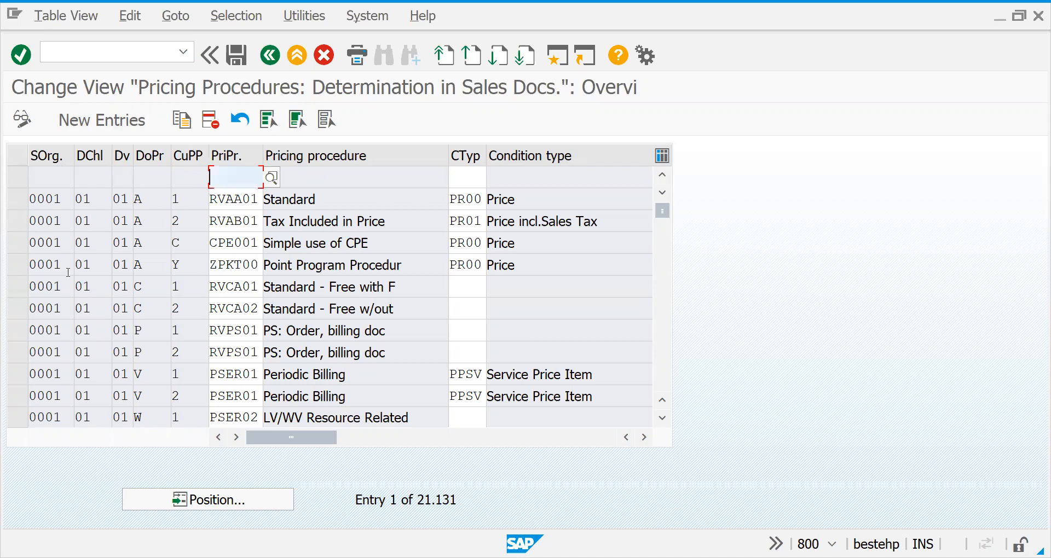
Step: Position the pricing procedure determination list at the entries for sales organization 2727
left_click(208, 500)
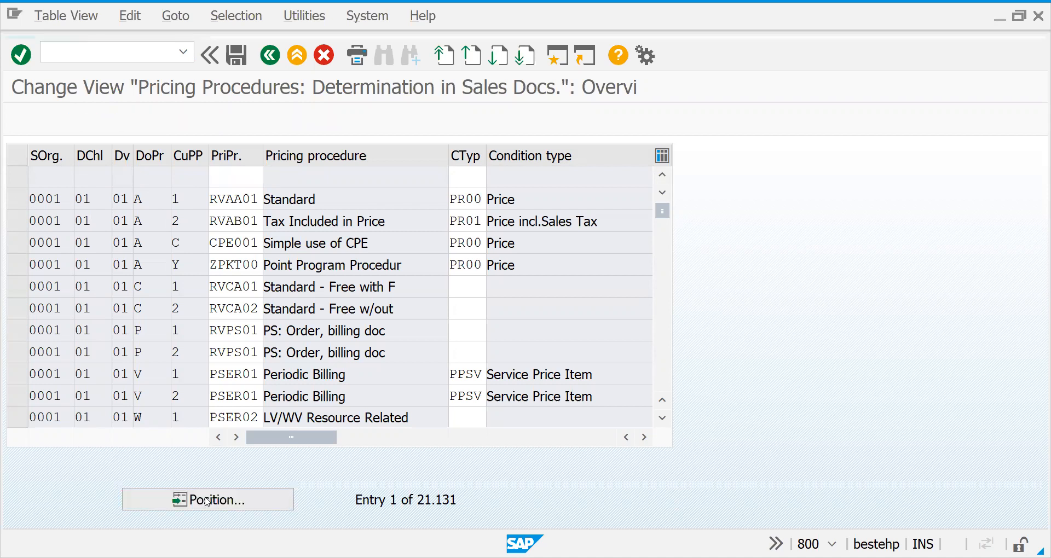
type("2727")
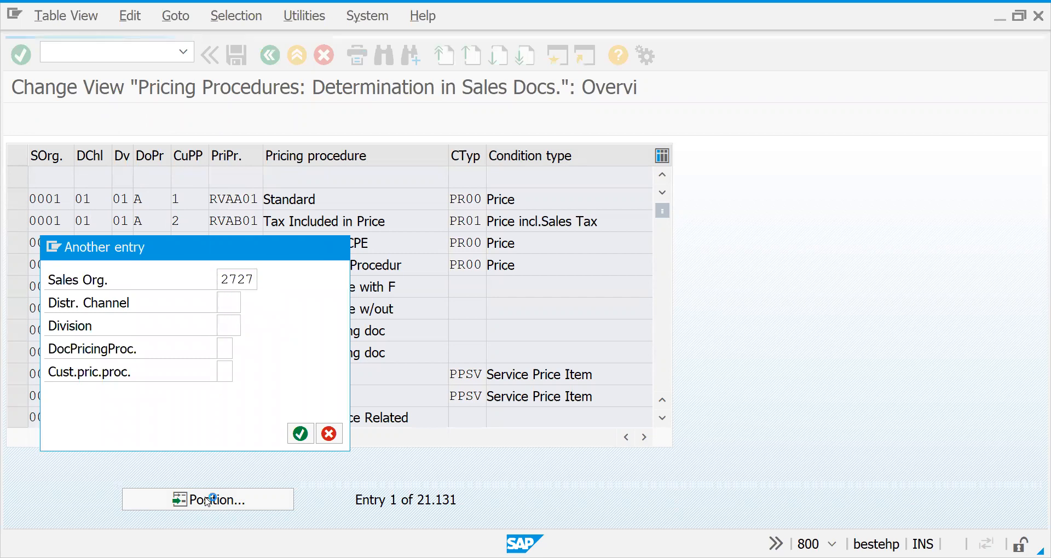
key("Return")
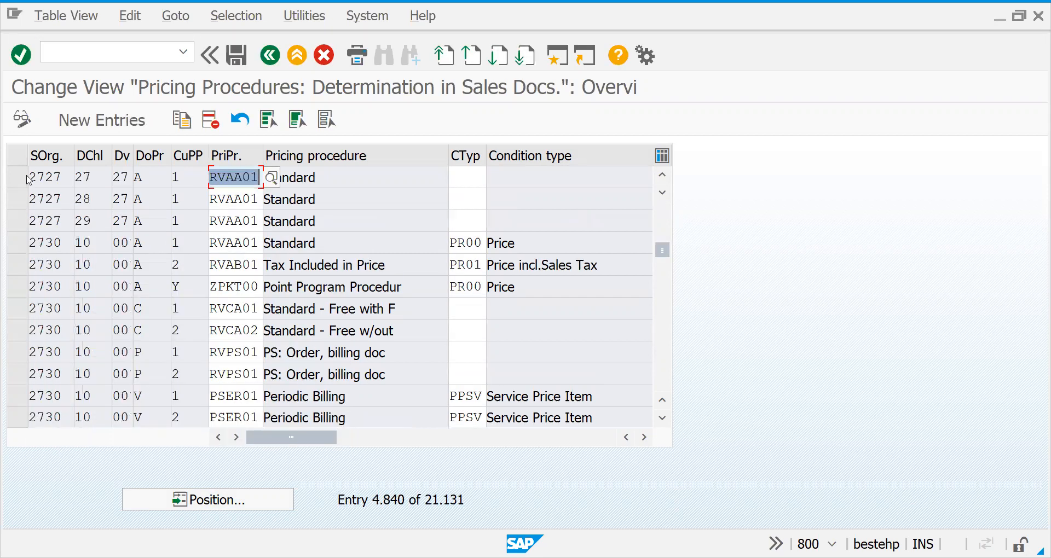
Step: Examine the document and customer pricing procedure keys of the sales organization 2727 entries for distribution channels 27, 28 and 29
left_click(140, 201)
left_click(183, 177)
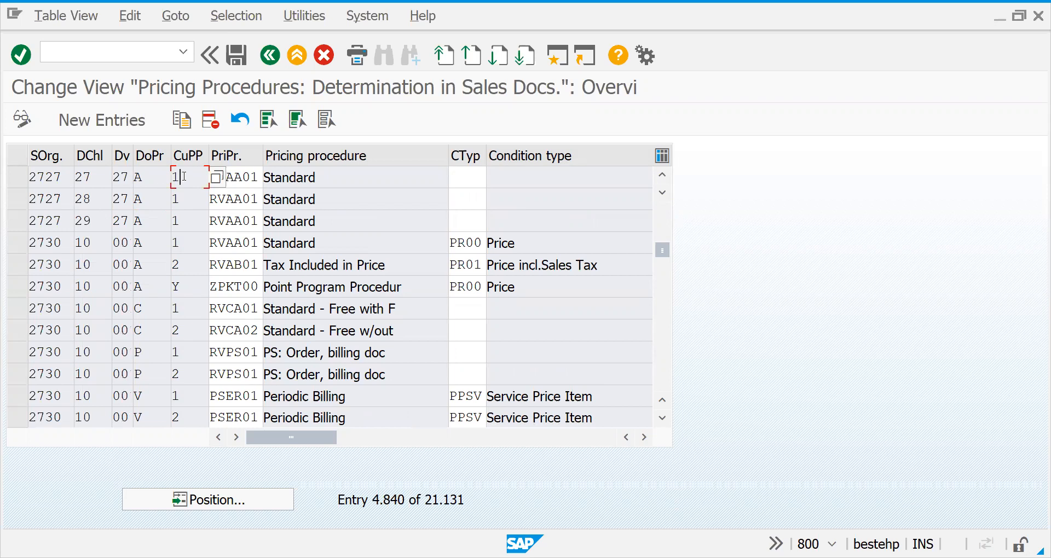
left_click(187, 208)
left_click(184, 222)
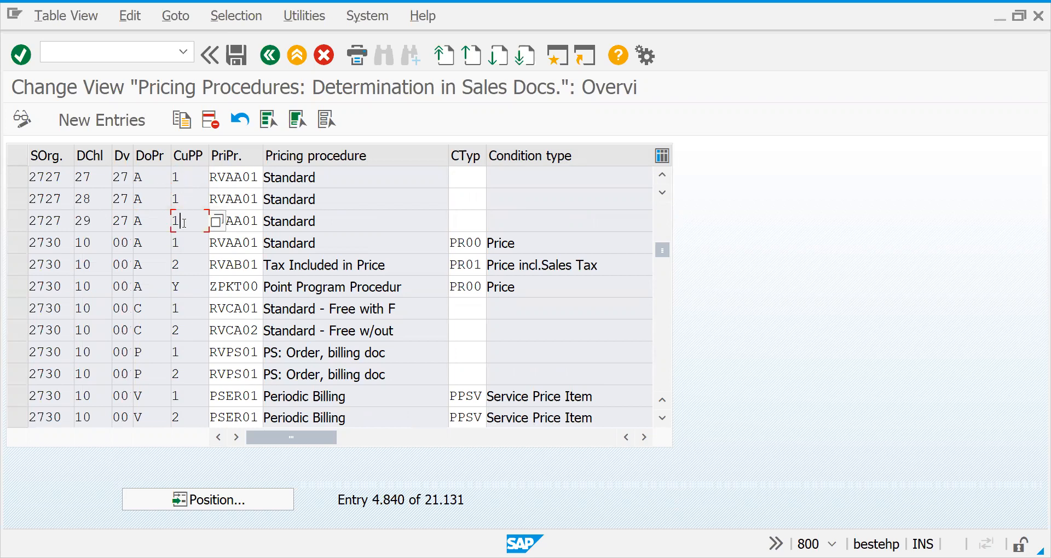
left_click(148, 181)
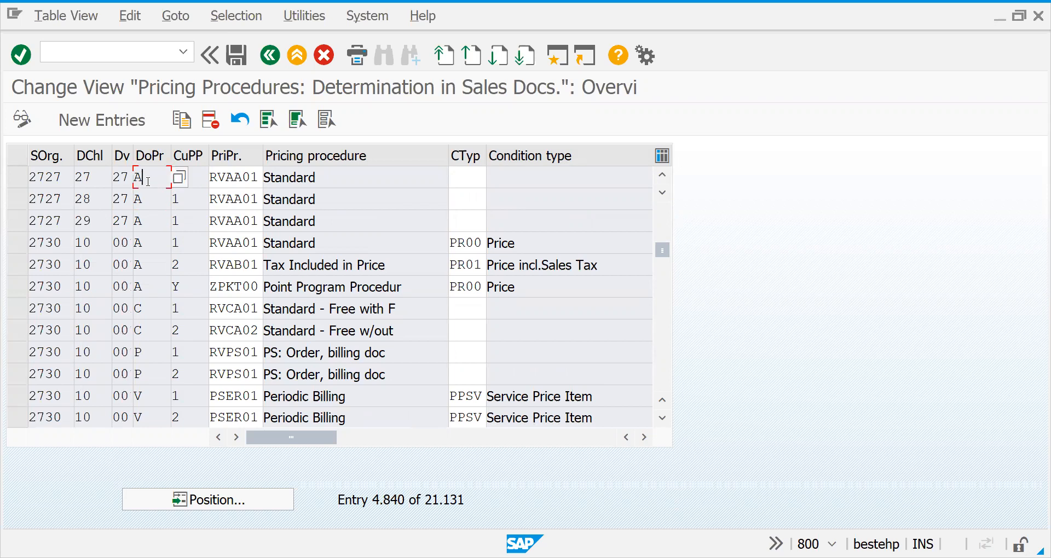
left_click(148, 220)
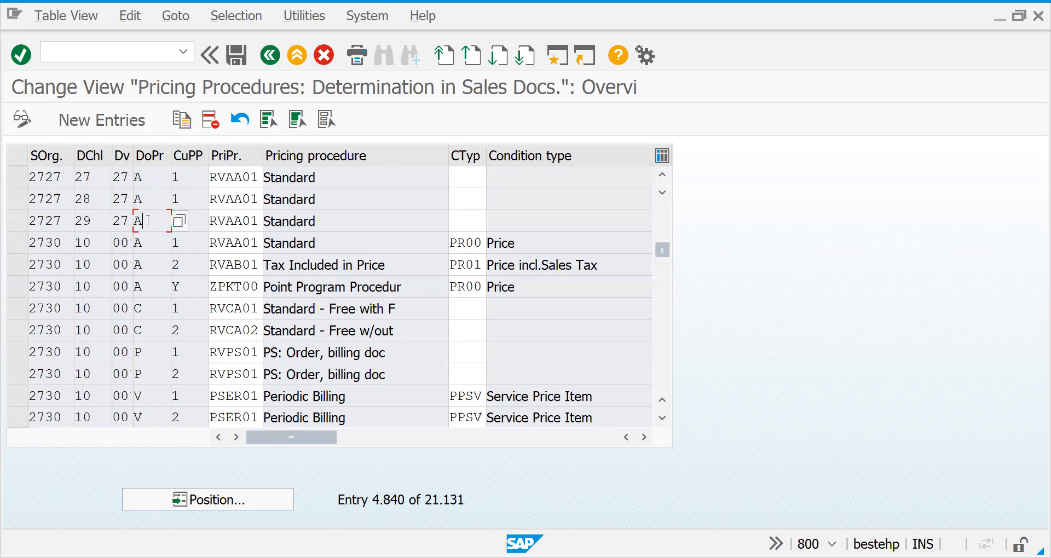
left_click(142, 184)
left_click(143, 216)
left_click(147, 181)
left_click(146, 219)
left_click(141, 176)
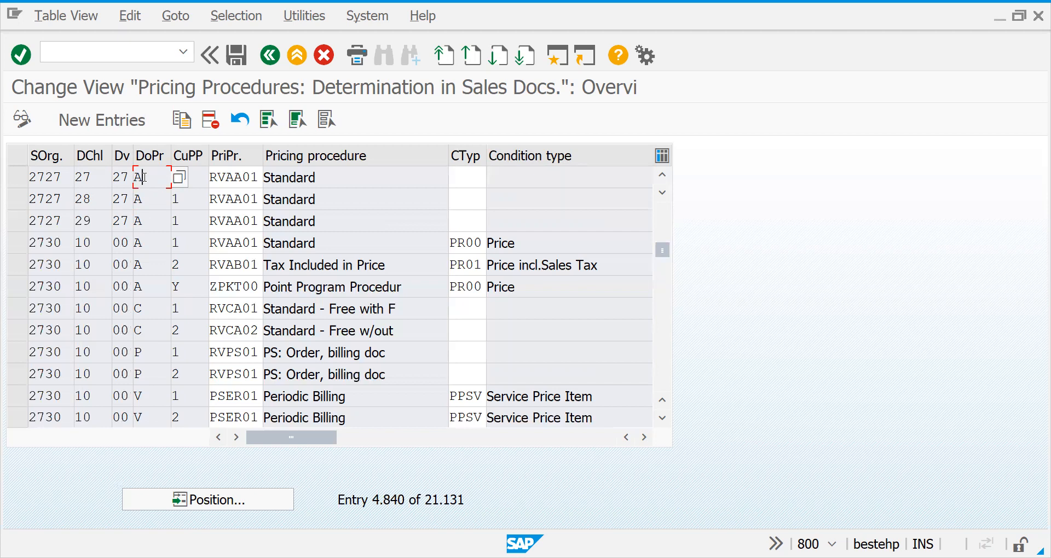
left_click(205, 176)
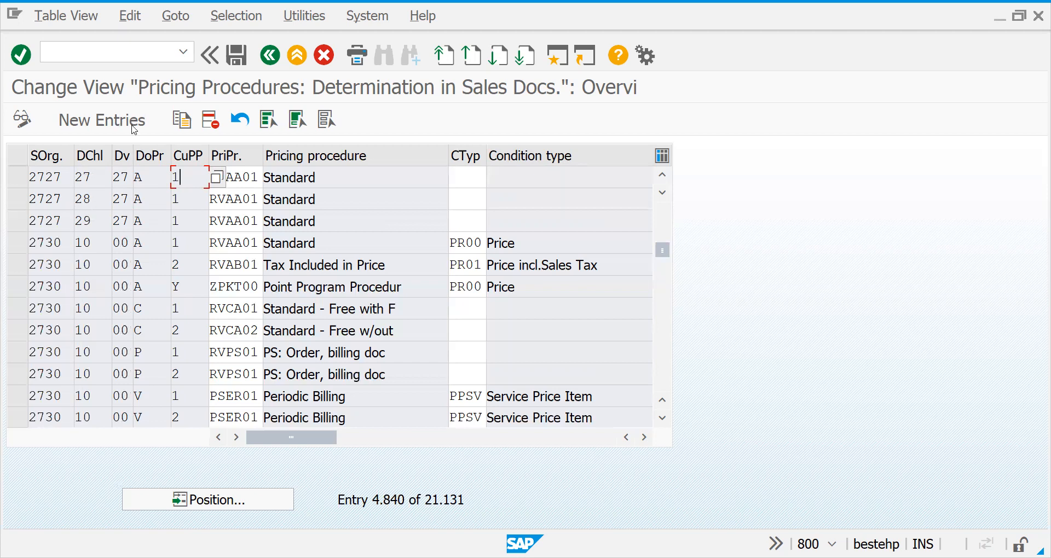
Step: Open the customer's master record for change with XD02 in sales area 2727, distribution channel 28, division 27
left_click(100, 53)
type("/nc")
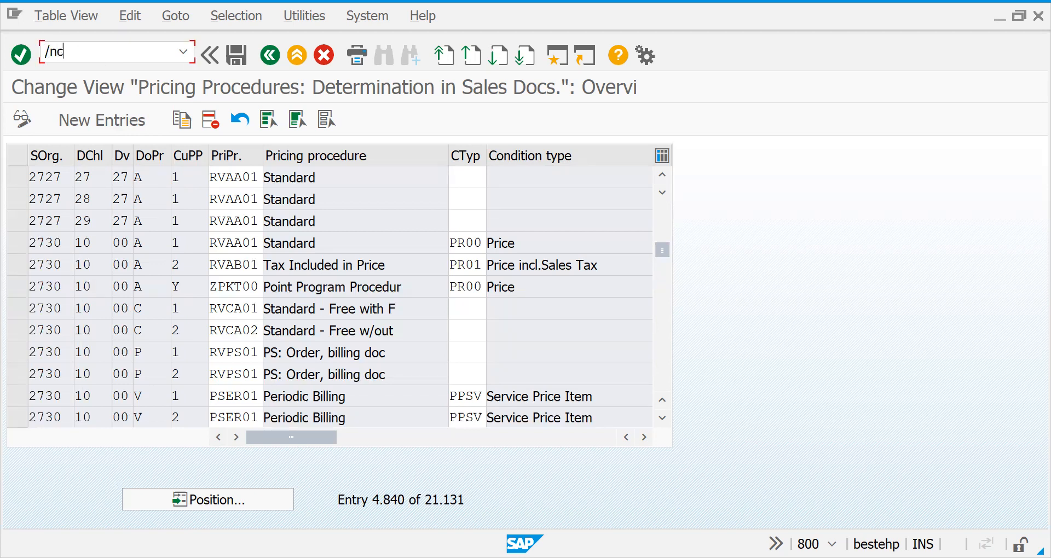
key("BackSpace")
type("xd03")
key("Return")
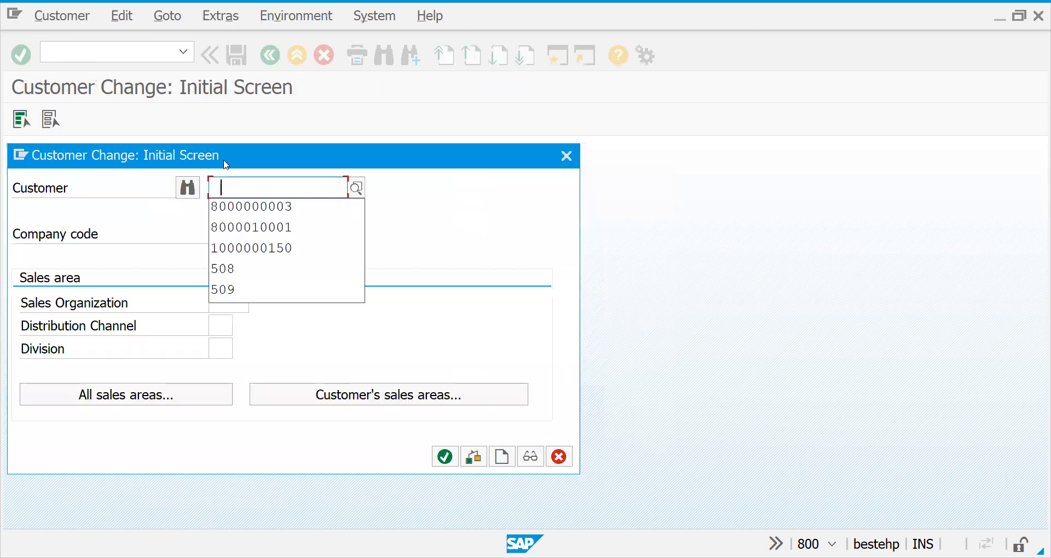
key("Down")
key("Return")
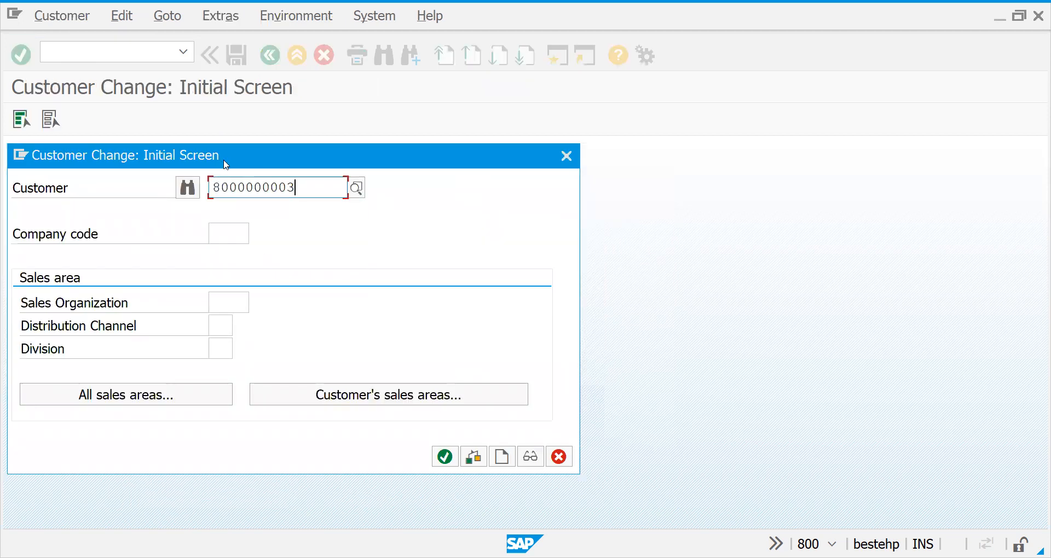
left_click(304, 394)
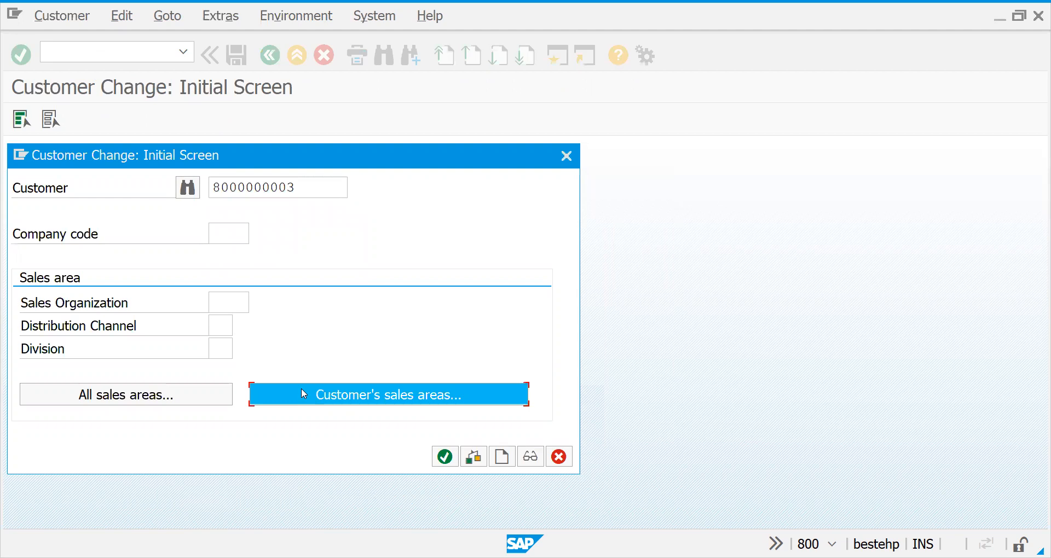
double_click(135, 246)
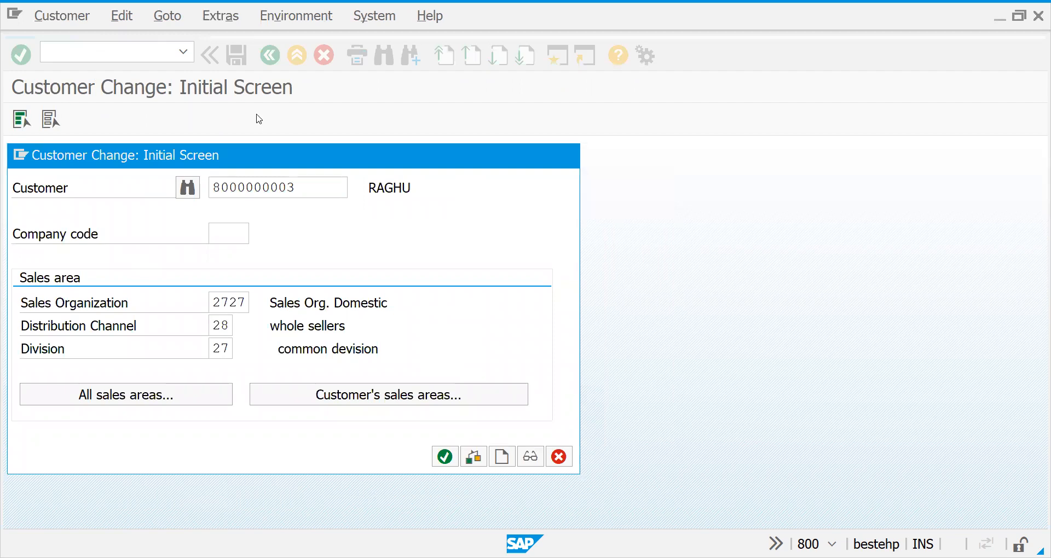
key("Return")
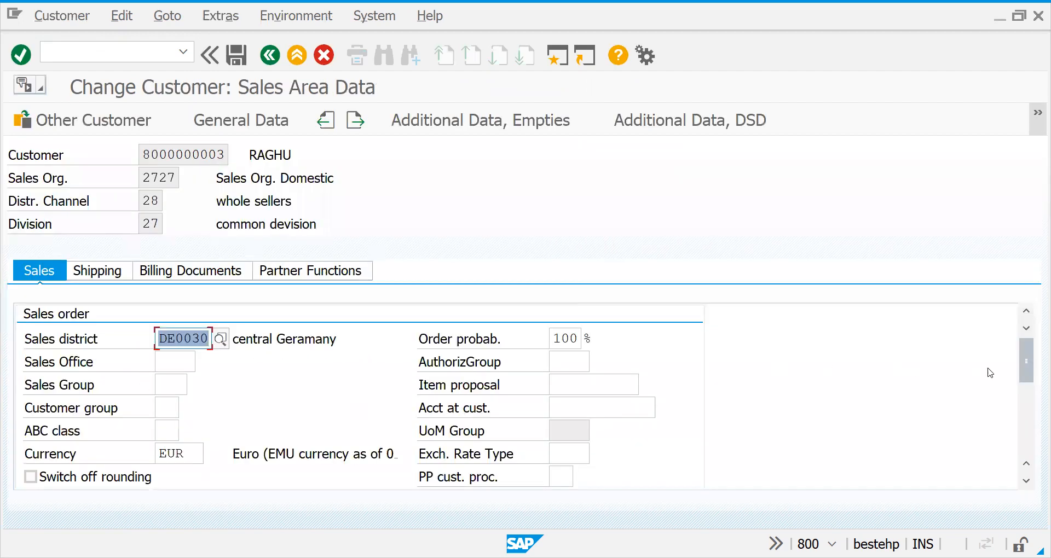
Step: Examine the customer pricing procedure in the customer's sales data and display its possible values
left_click_drag(1022, 378, 1025, 447)
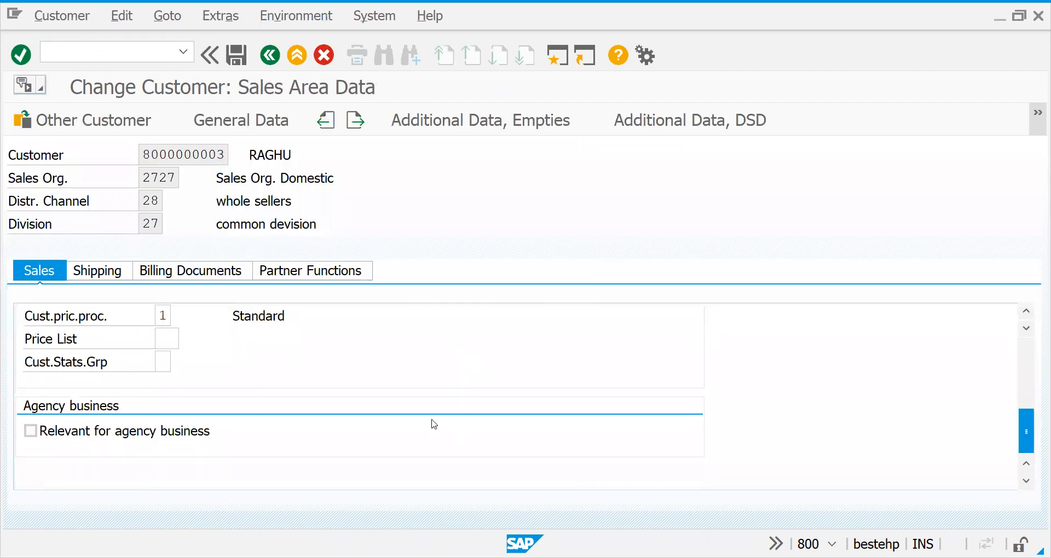
left_click(161, 316)
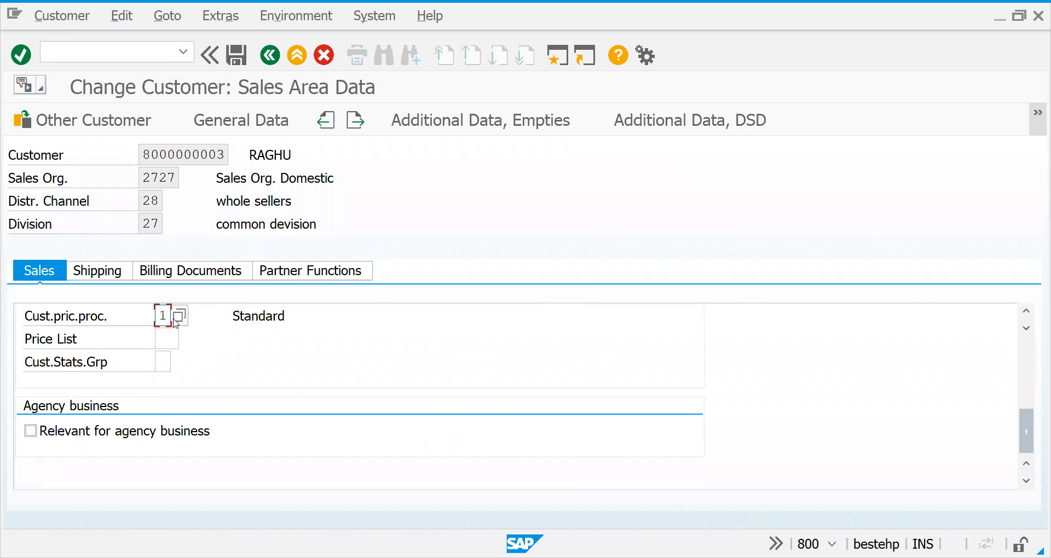
left_click(179, 317)
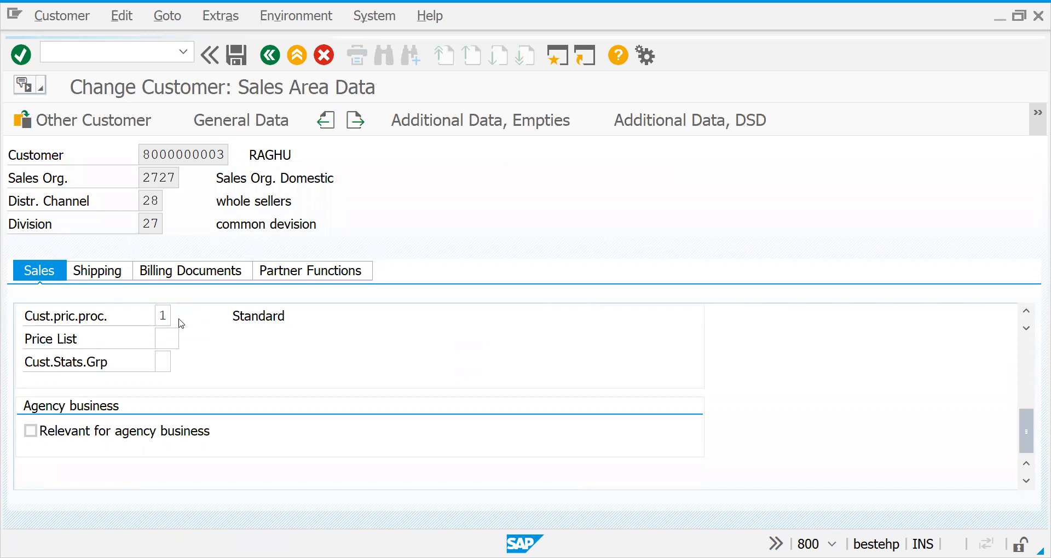
key("Escape")
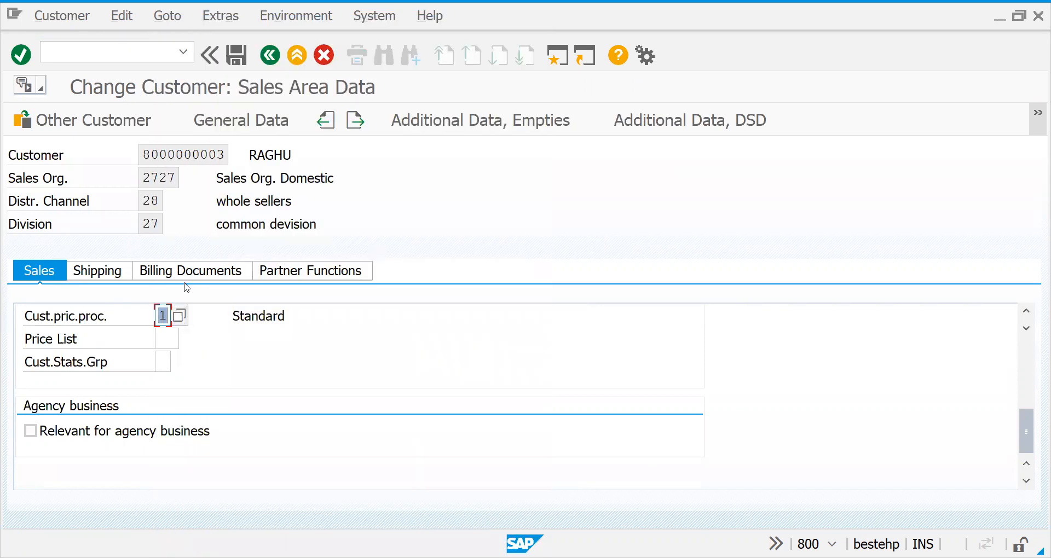
Step: Start transaction VOV8 and position the sales order type list at OR
left_click(109, 55)
type("/nvo8")
key("BackSpace")
type("v8")
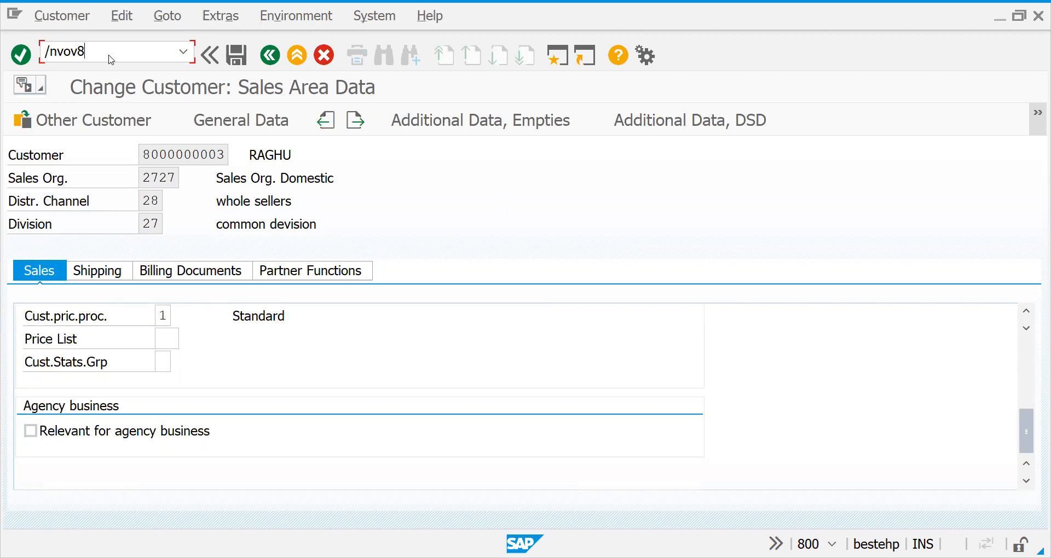
key("Return")
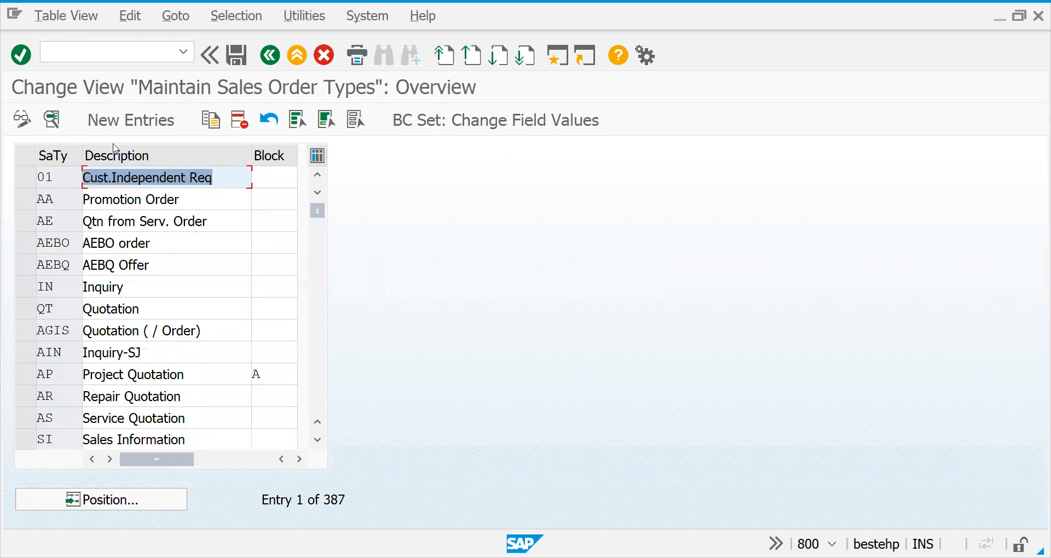
left_click(153, 500)
type("or")
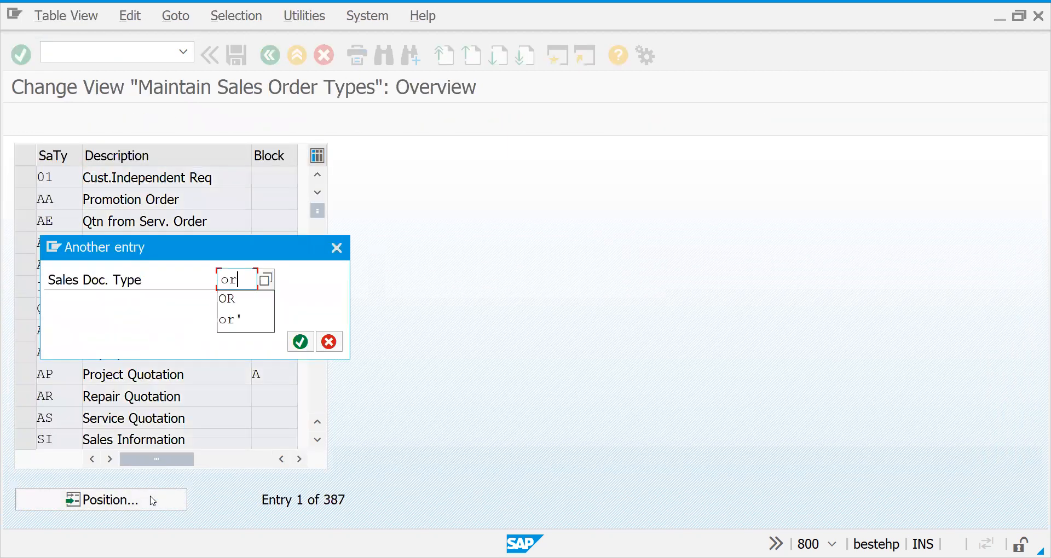
key("Return")
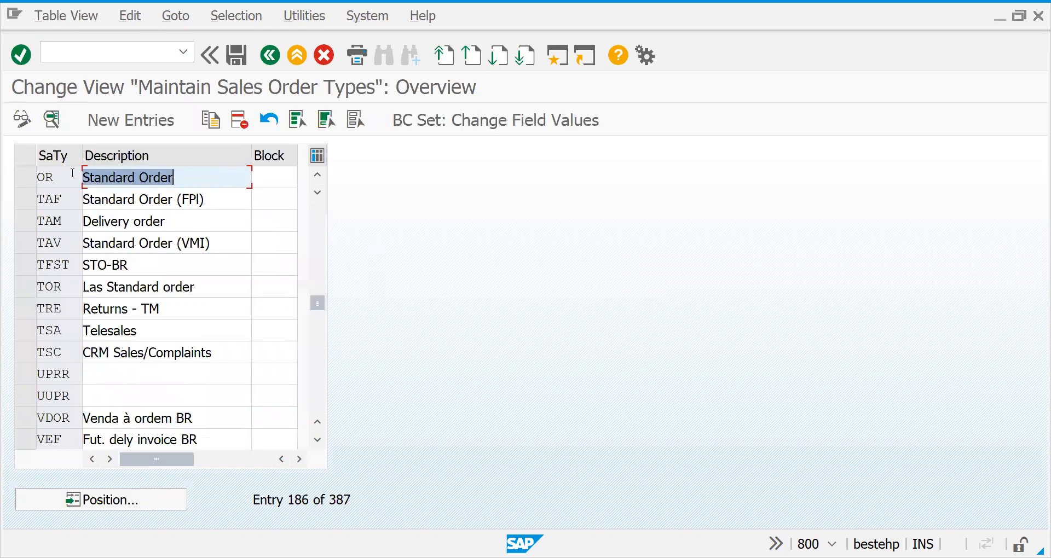
Step: Open the details of sales document type OR and examine its document pricing procedure in the transaction flow settings
double_click(67, 179)
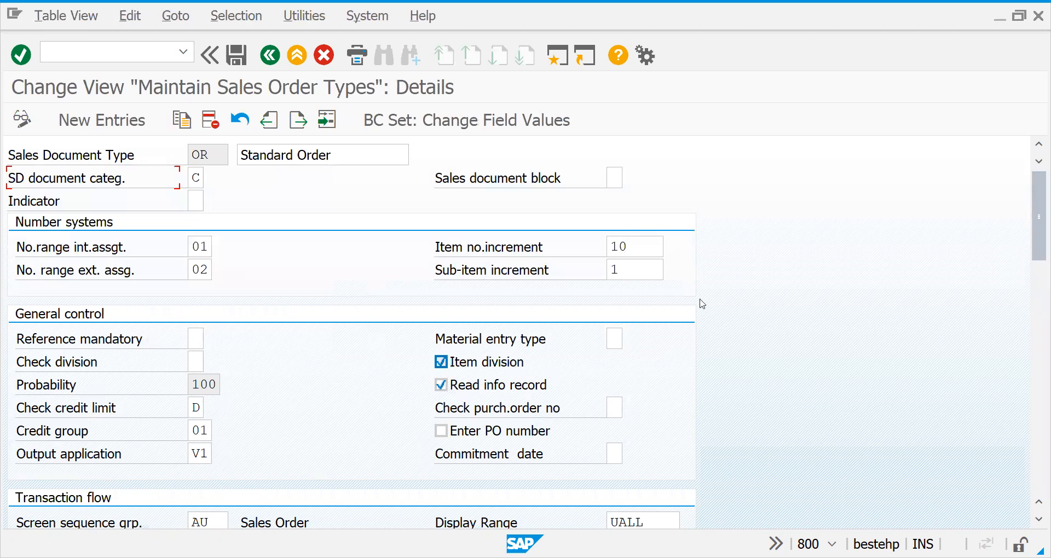
left_click_drag(1037, 230, 1037, 270)
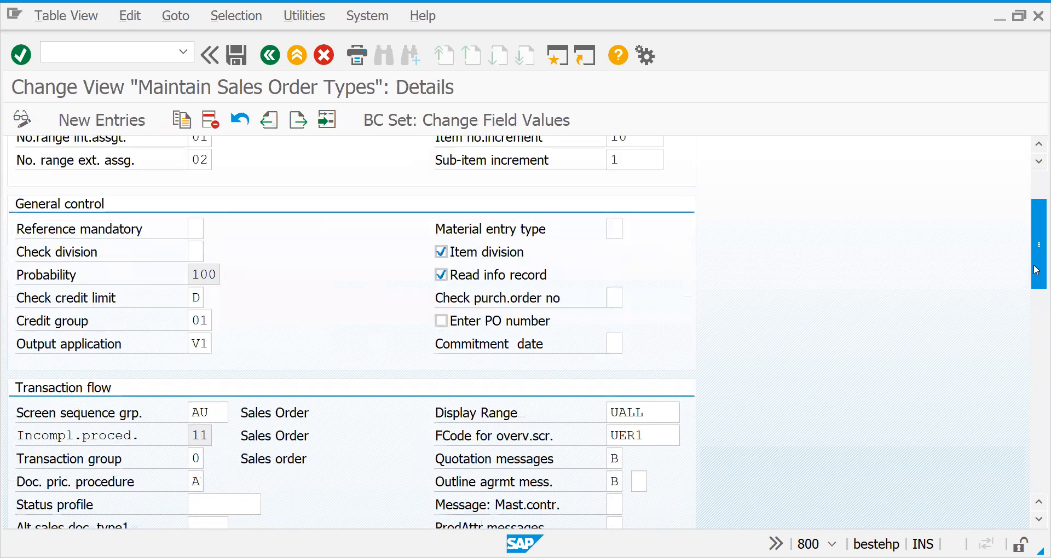
double_click(198, 423)
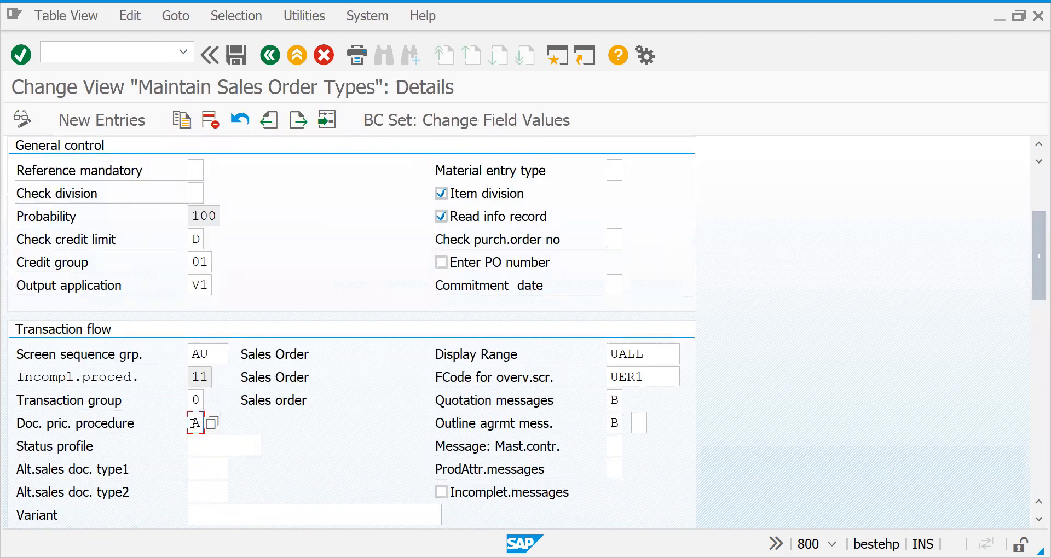
Step: Return to the customer's sales area data and recheck the customer pricing procedure
left_click(144, 59)
type("/n")
type("xd03")
key("Return")
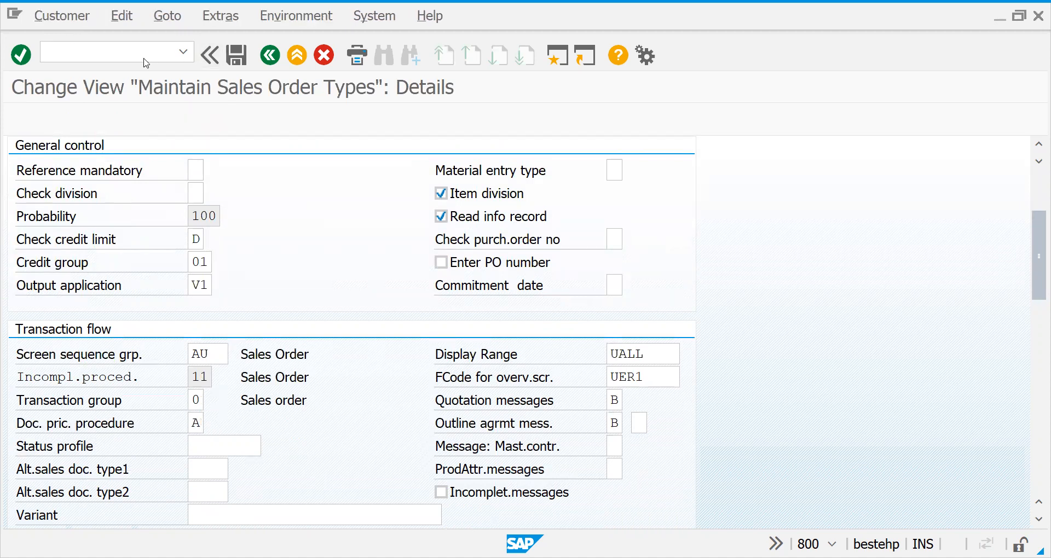
key("Return")
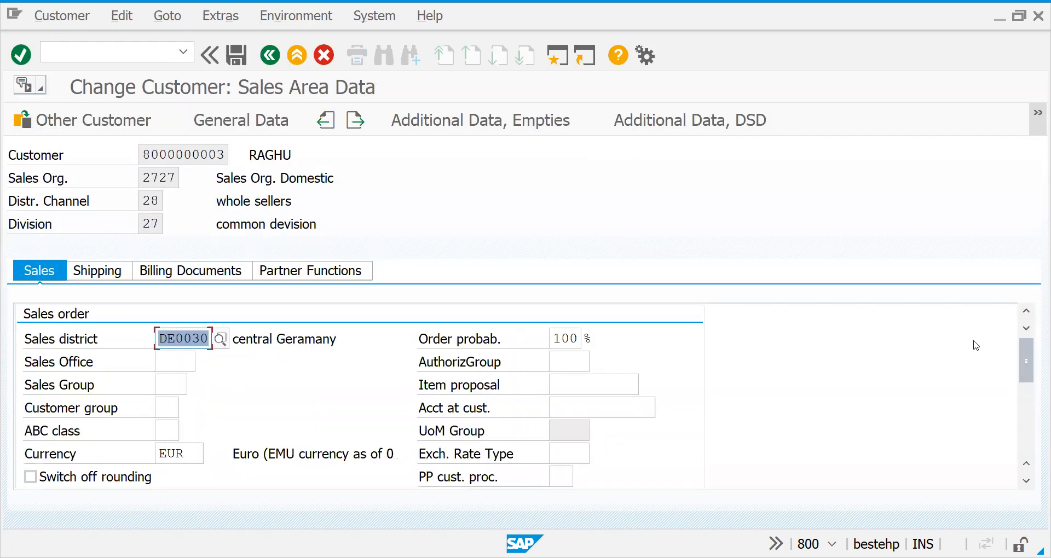
scroll(1011, 410, "down", 5)
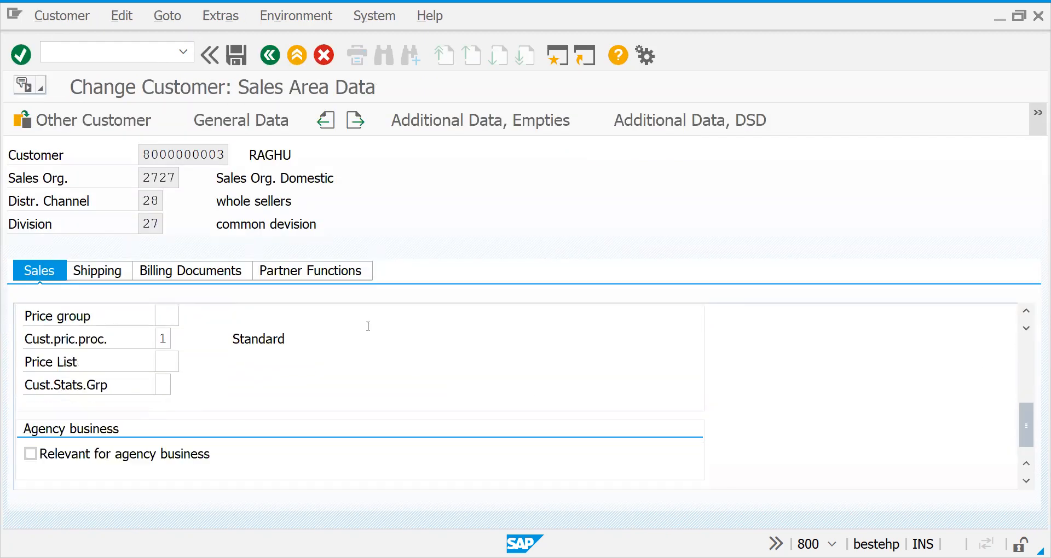
Step: Start transaction OVKK and position the pricing procedure determination list at sales organization 2727
type("/novkk")
key("Return")
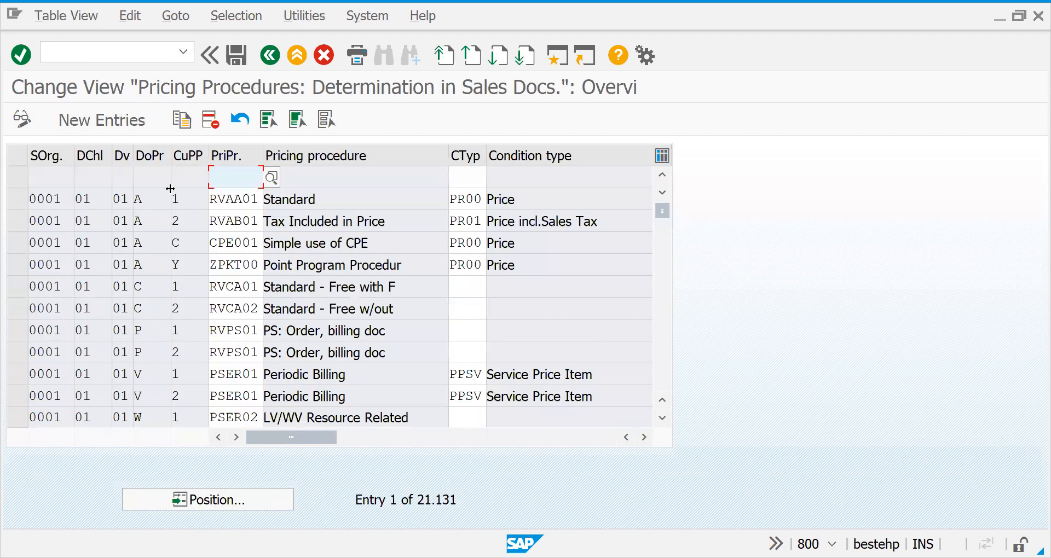
left_click(220, 498)
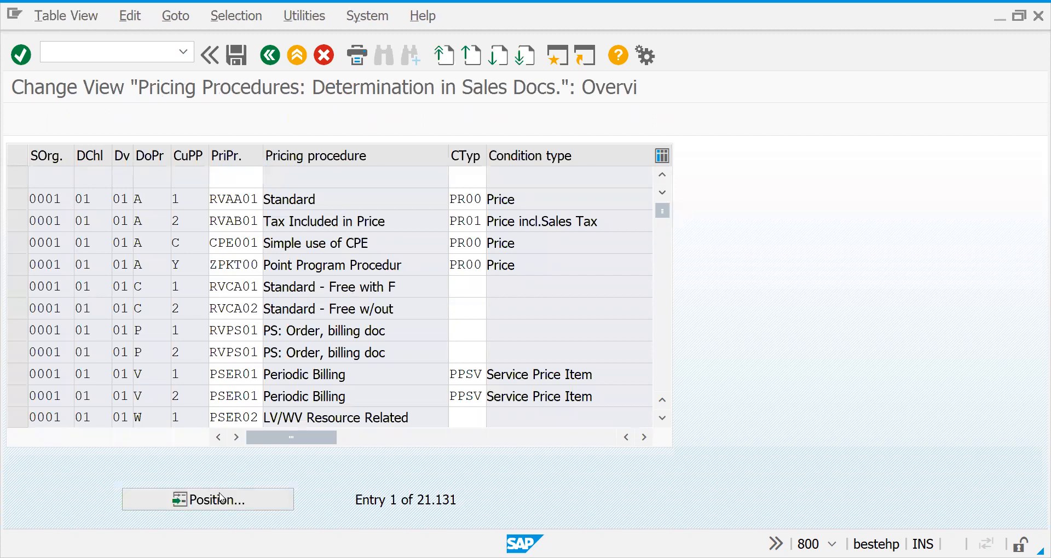
type("2727")
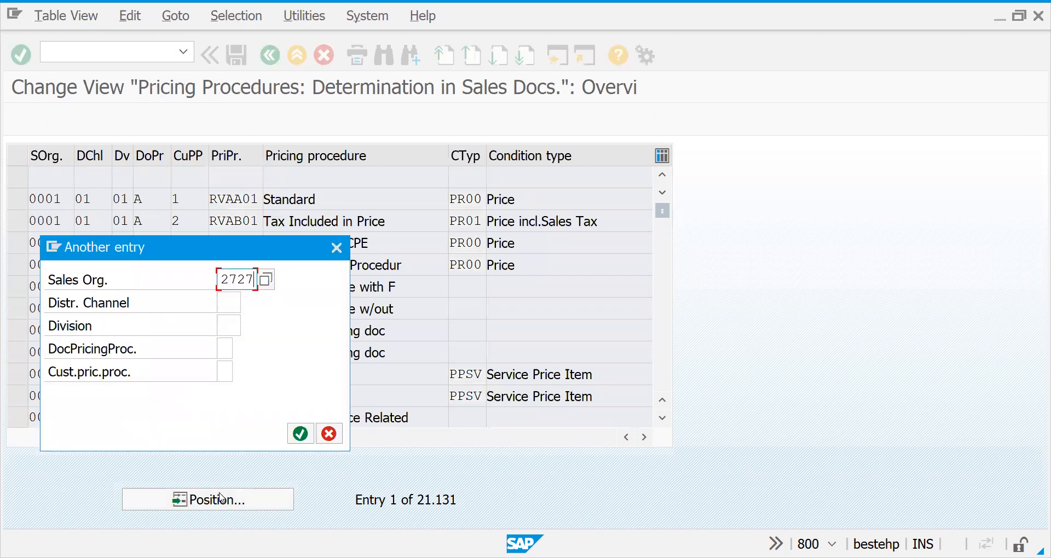
key("Return")
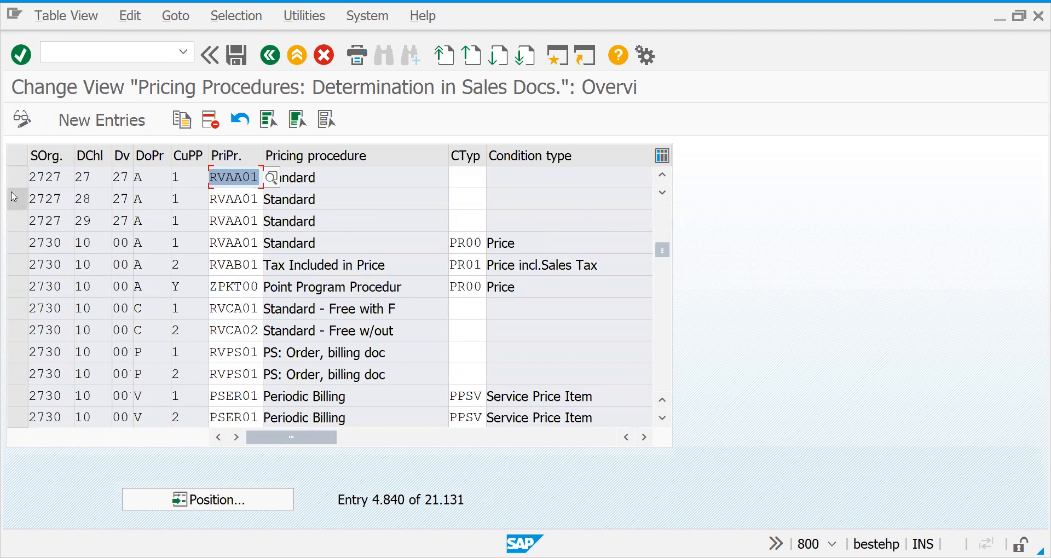
Step: Select the three sales organization 2727 entries for distribution channels 29, 28 and 27 to compare their assigned pricing procedures
left_click(15, 221)
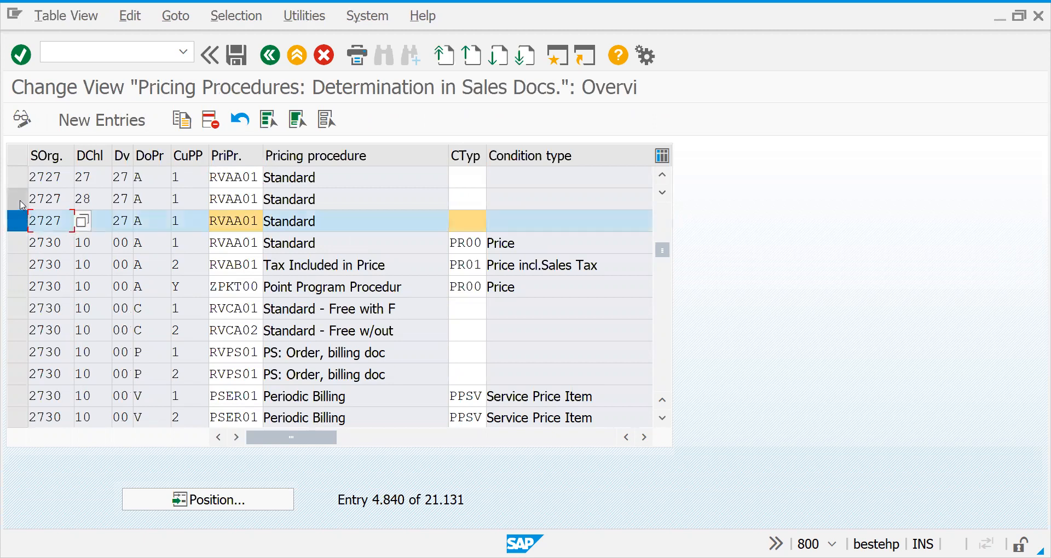
left_click(18, 199)
left_click(18, 178)
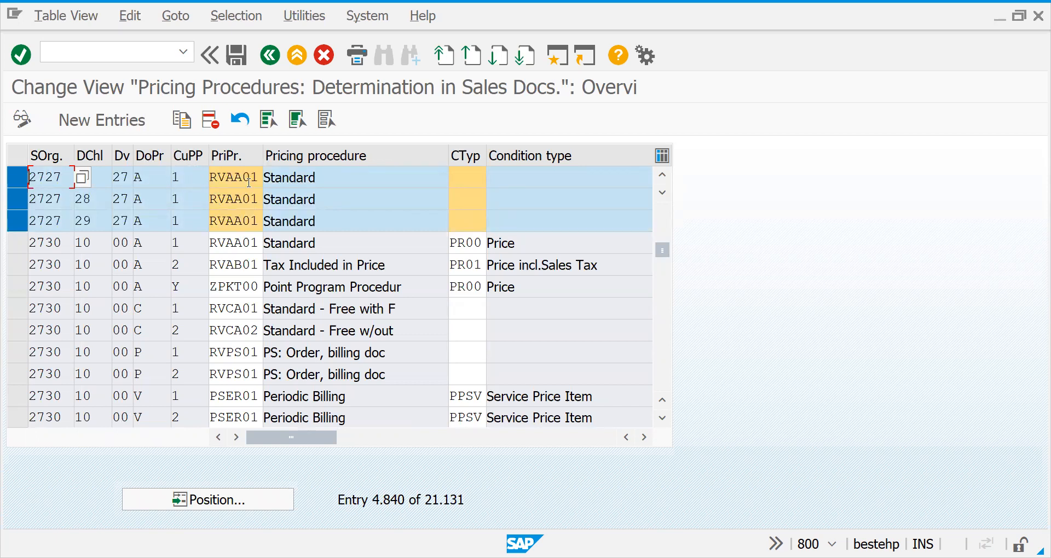
left_click(93, 55)
type("/nxd02")
key("BackSpace")
key("BackSpace")
key("BackSpace")
key("BackSpace")
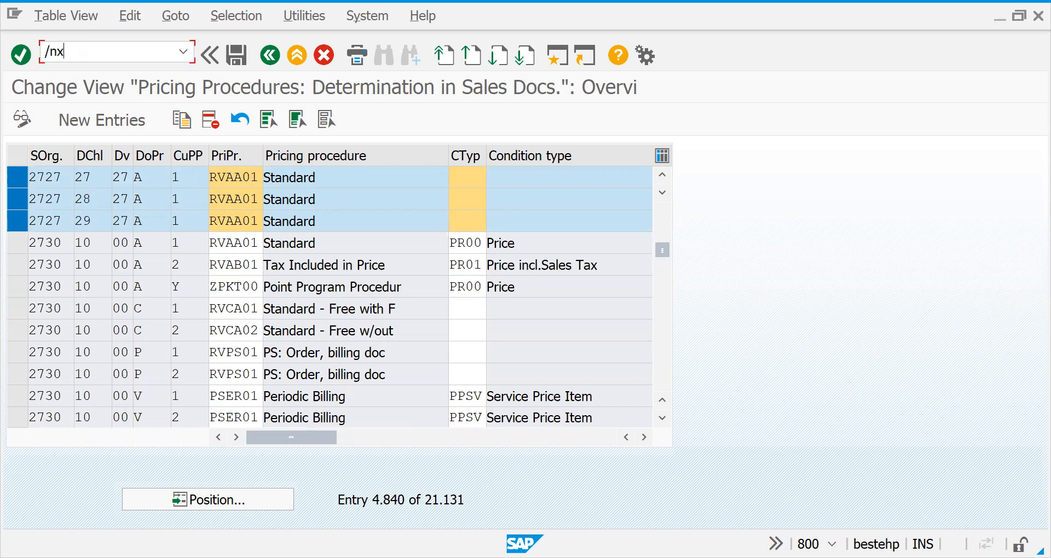
type("va02")
key("Return")
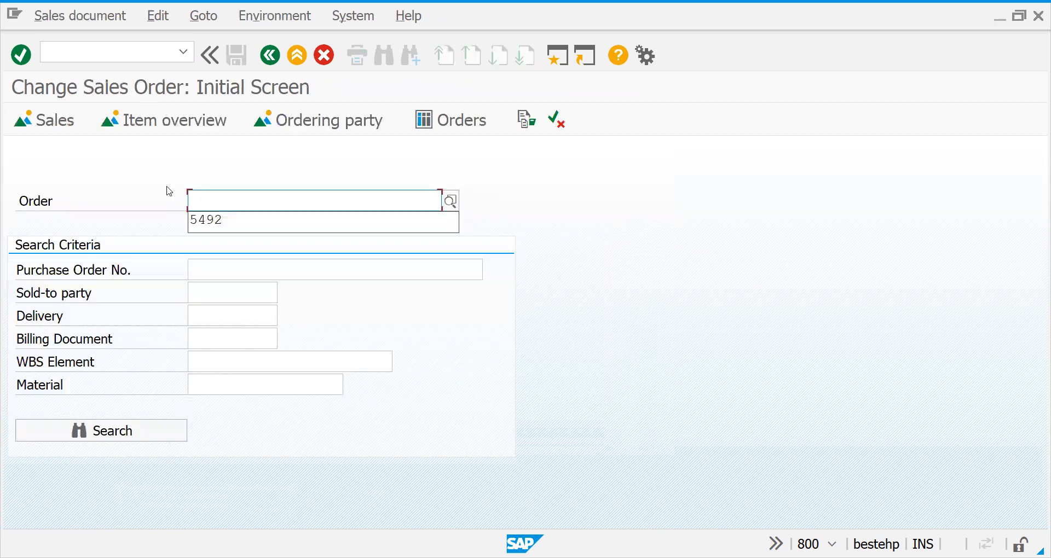
Step: Start a new sales order with VA01, using order type OR in sales area 2727, 28, 27
left_click(75, 58)
type("/nva01")
key("Return")
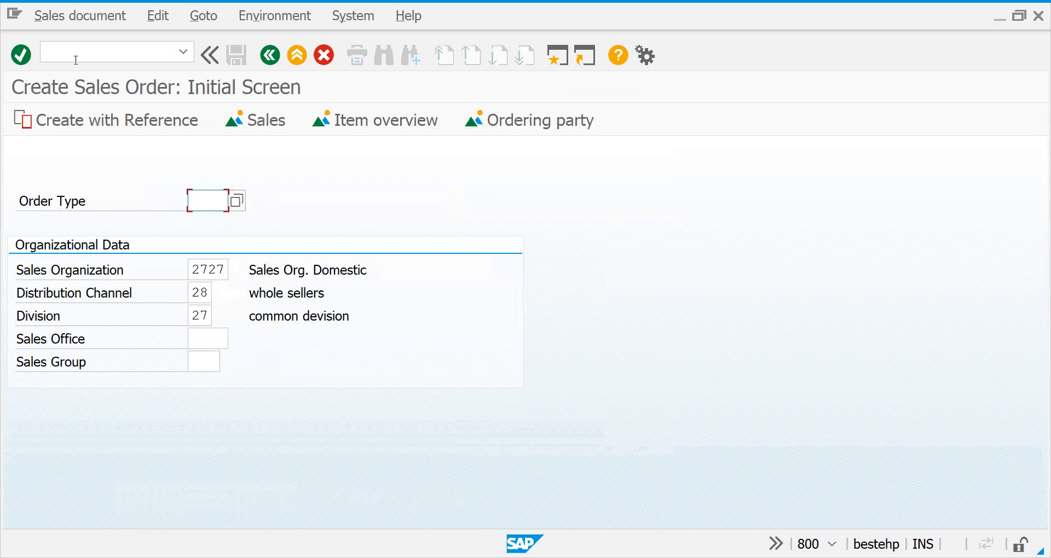
type("or")
key("Return")
key("space")
key("Down")
key("Return")
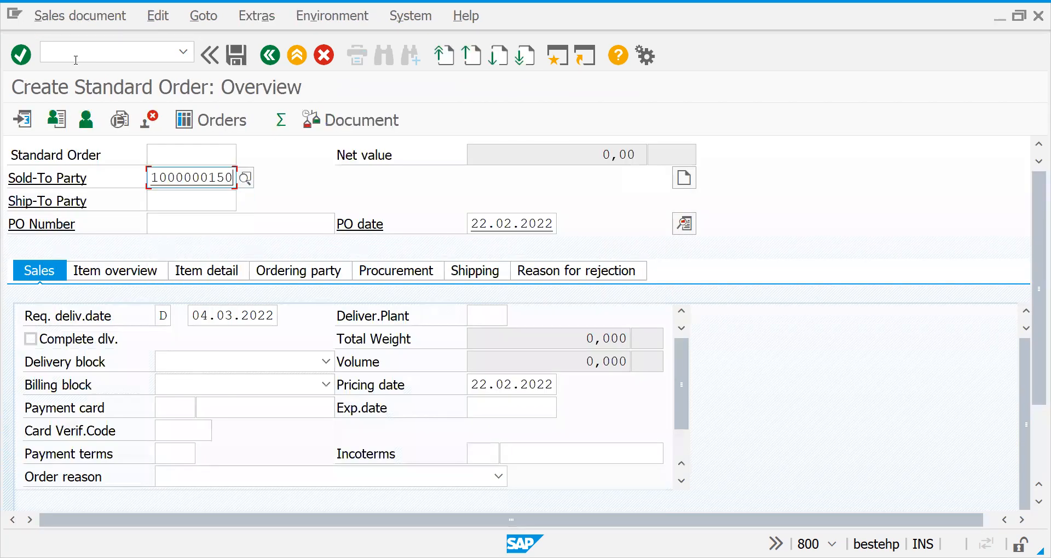
key("BackSpace")
key("BackSpace")
key("BackSpace")
key("BackSpace")
key("BackSpace")
key("BackSpace")
key("BackSpace")
key("BackSpace")
key("BackSpace")
key("BackSpace")
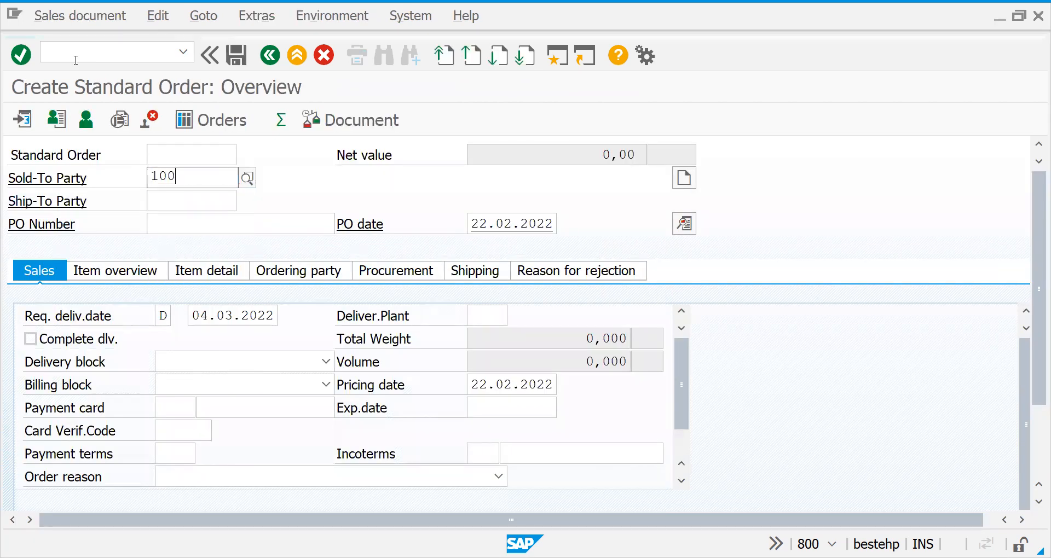
Step: Enter the customer whose master record was checked as sold-to party and accept the preselected bill-to and ship-to partners
key("Down")
key("Down")
key("Return")
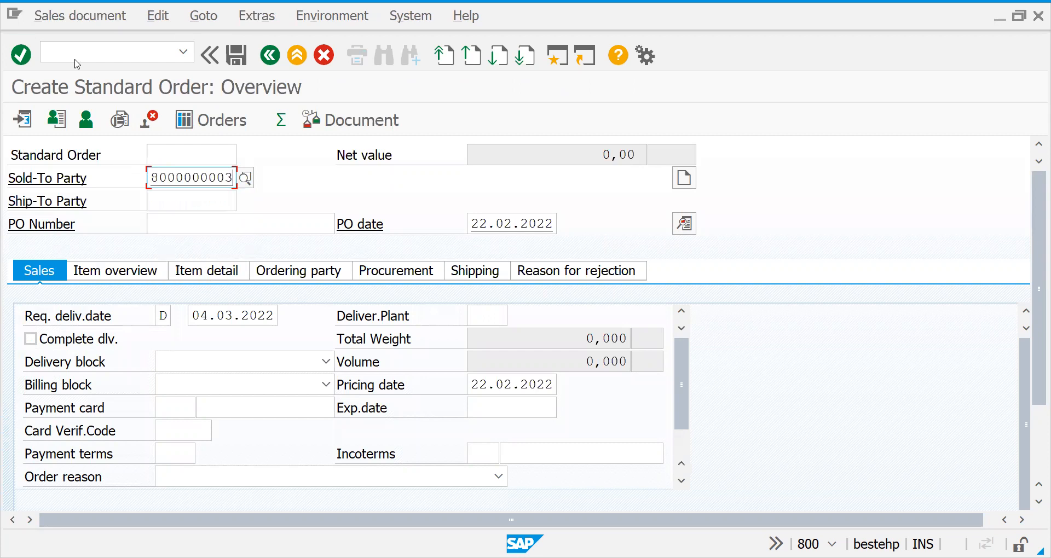
key("Return")
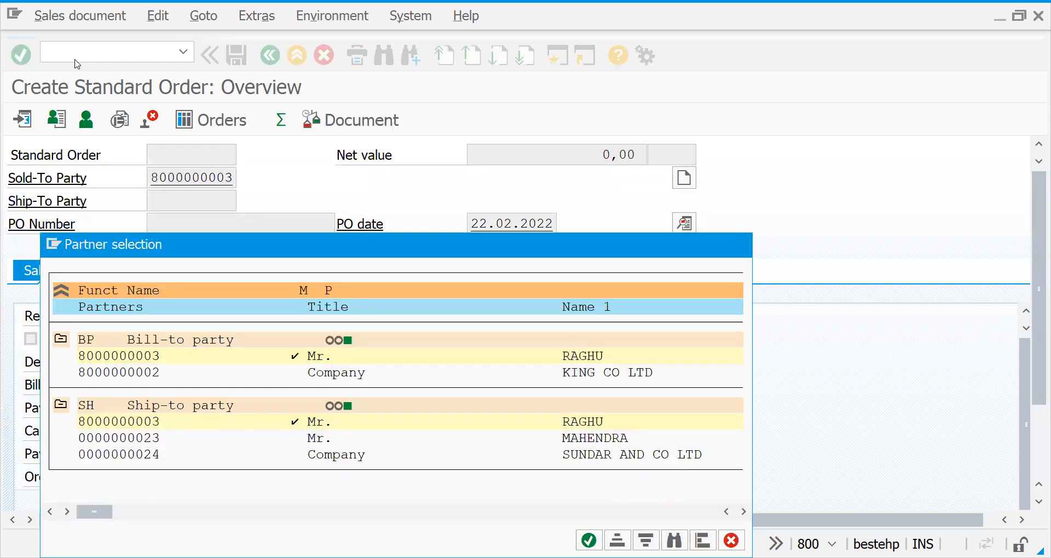
key("Return")
Step: Try to add material 50065591 with order quantity 1 as the first order item
key("Down")
key("Return")
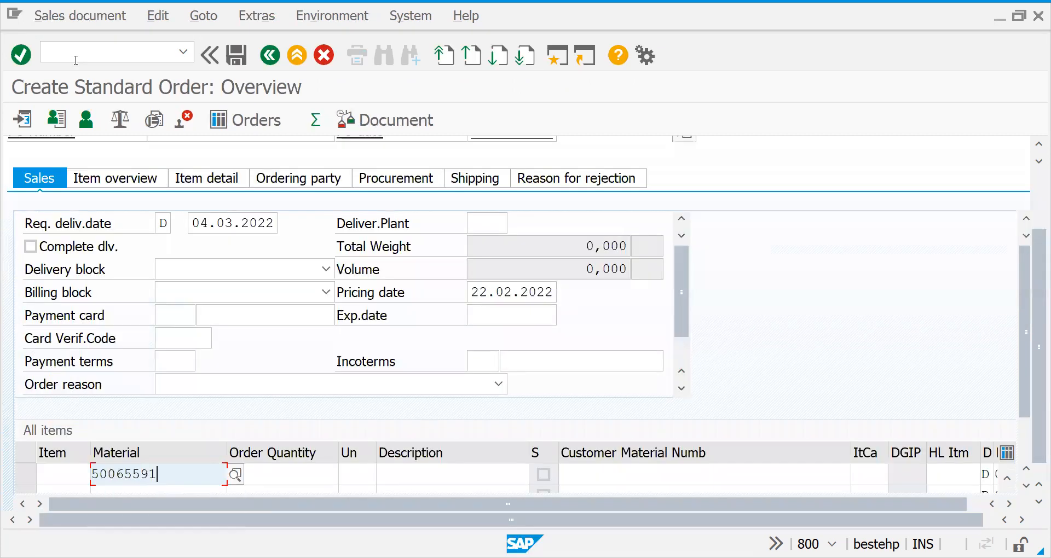
key("Tab")
type("1")
key("Return")
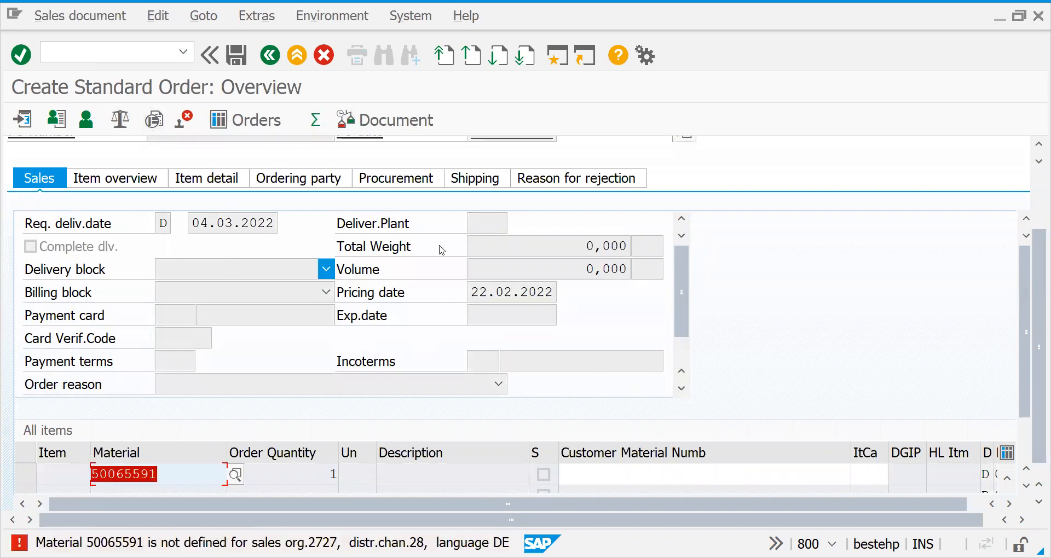
Step: Restart VA01 for a standard order in sales area 2727, 28, 27 with the most recently used customer as sold-to party
left_click_drag(1035, 267, 1023, 123)
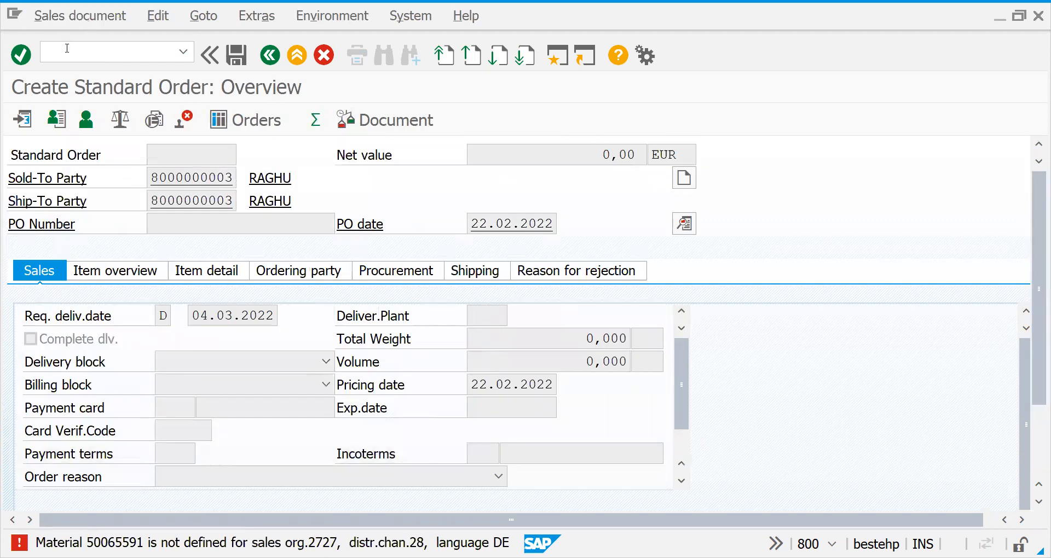
type("/nva01")
key("Return")
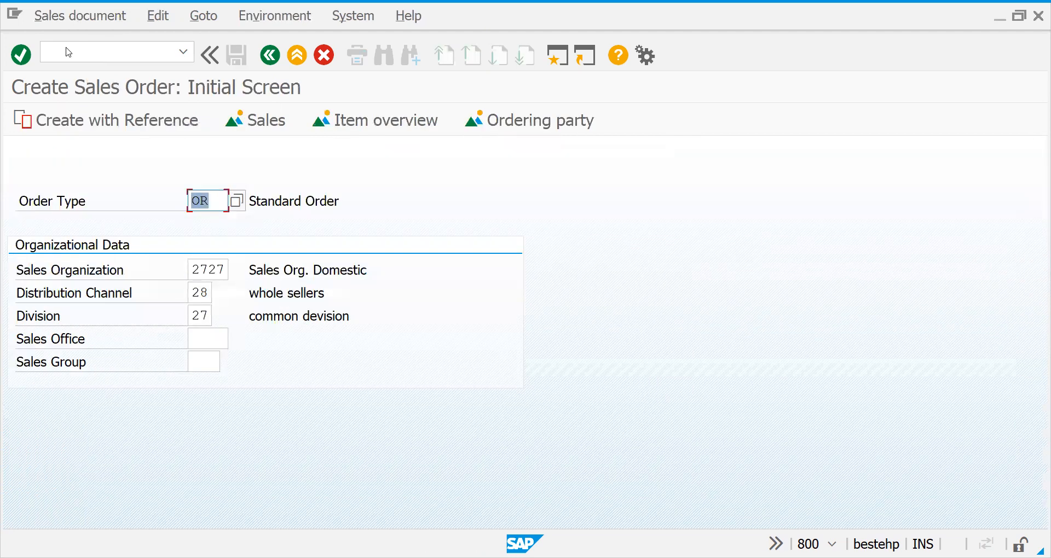
key("Return")
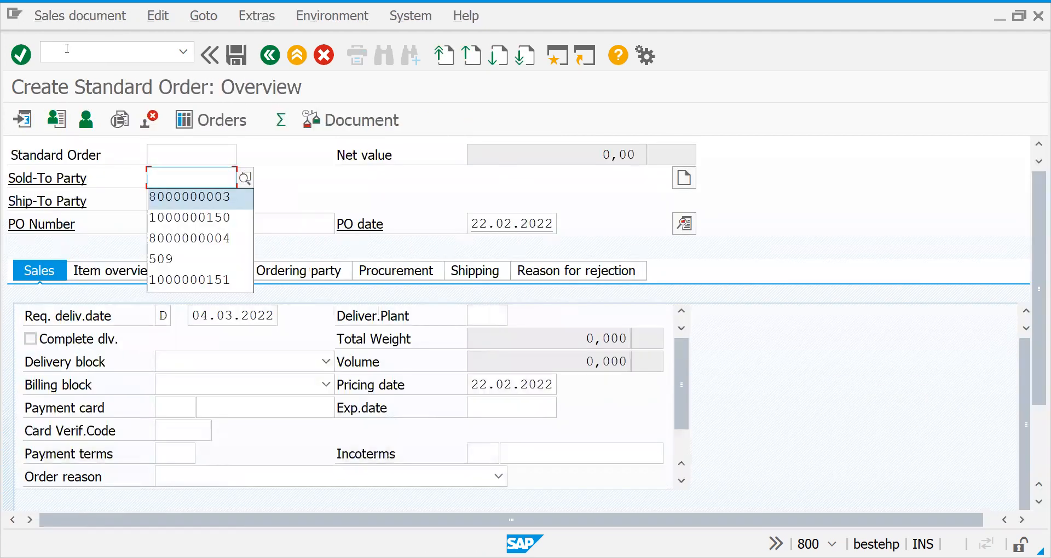
key("Return")
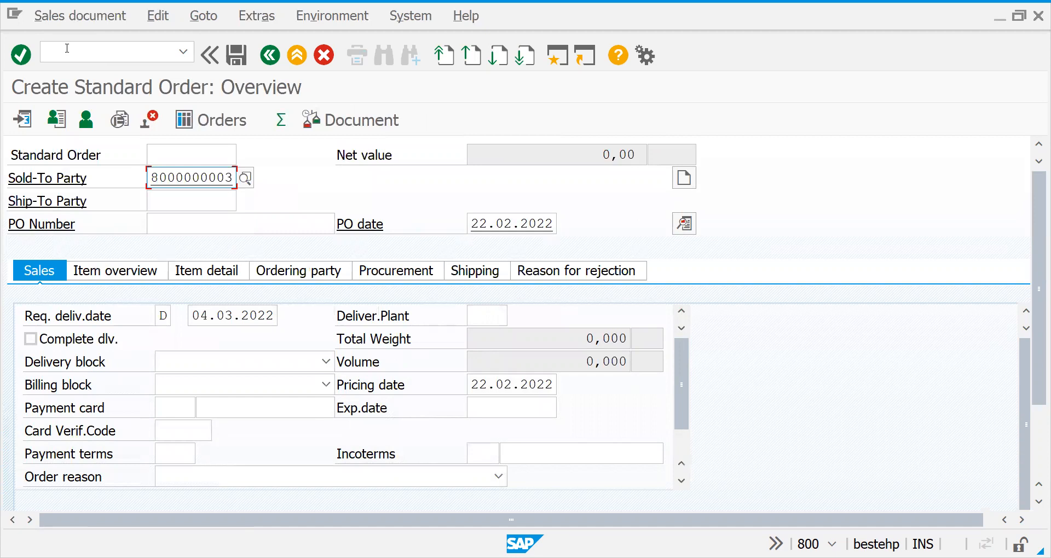
key("Return")
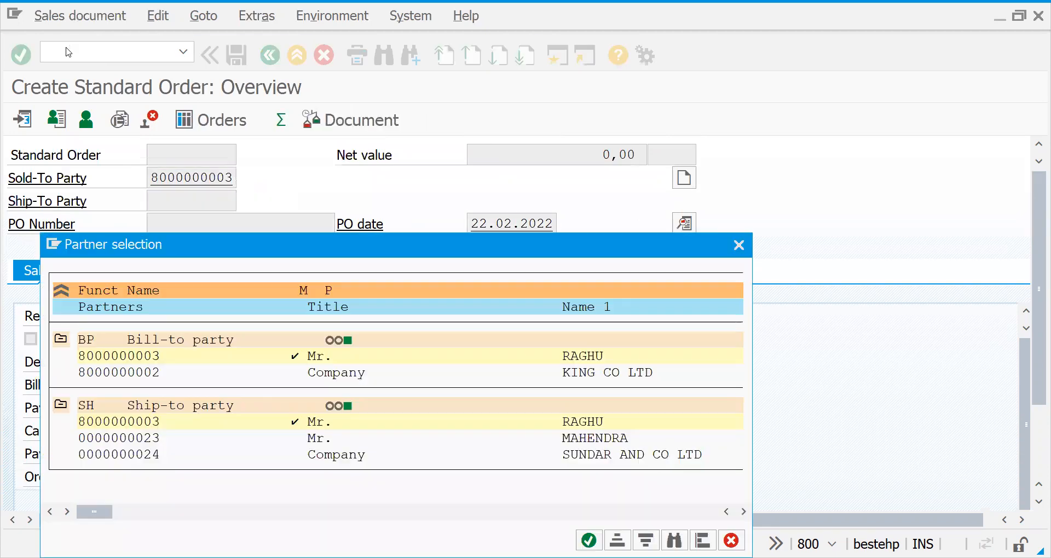
Step: Deselect the preselected bill-to party and leave the partner selection anyway
left_click(137, 361)
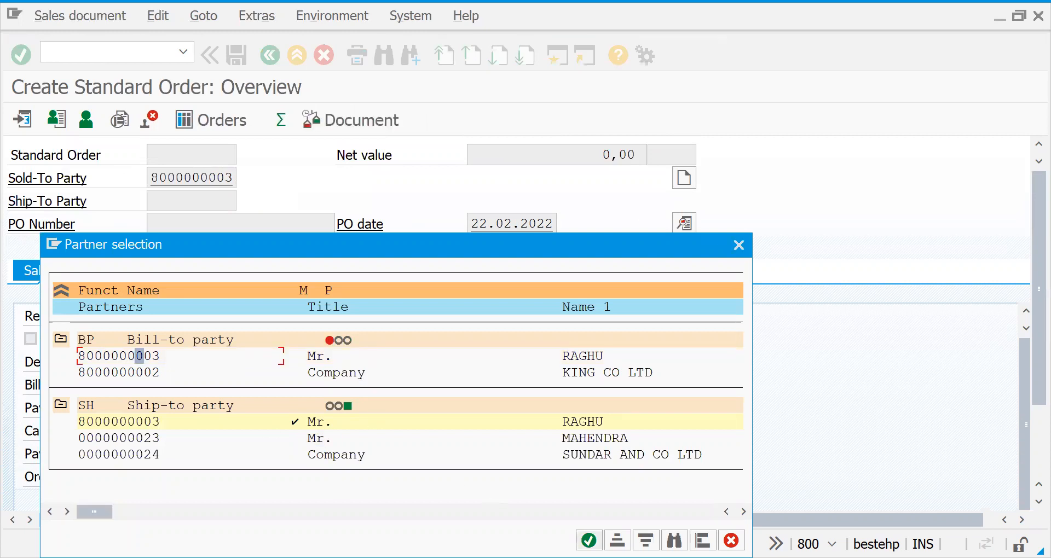
left_click(589, 541)
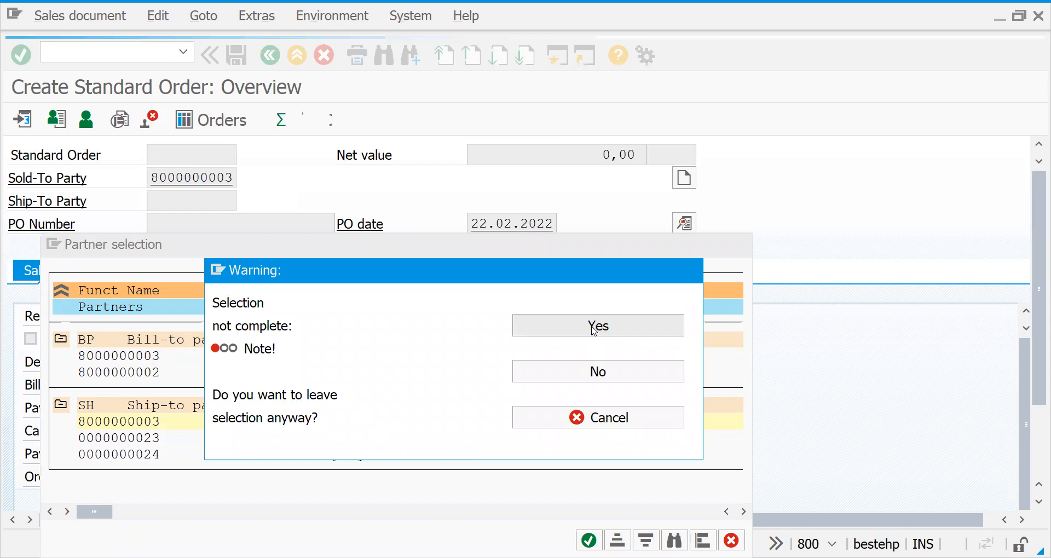
left_click(594, 327)
Step: Try again to add material 50065591 with order quantity 1, and check the sales area in the order's sales data
key("Tab")
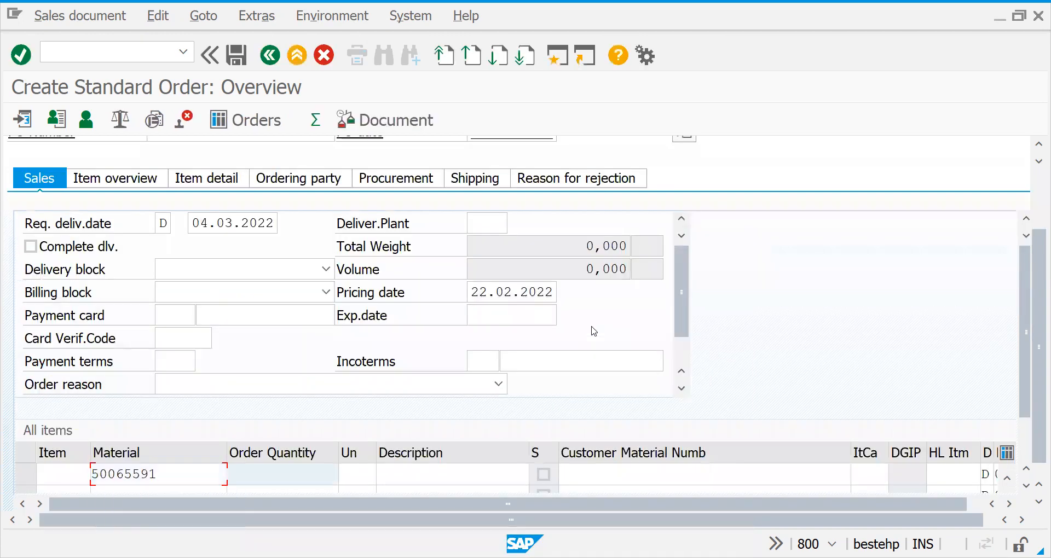
type("1")
left_click(942, 348)
key("Return")
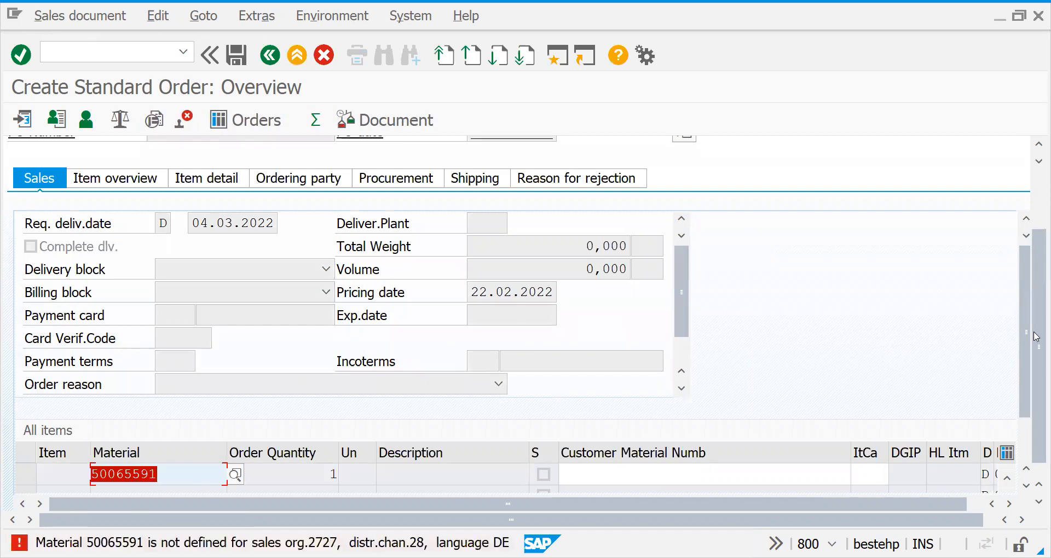
left_click_drag(1037, 338, 1037, 229)
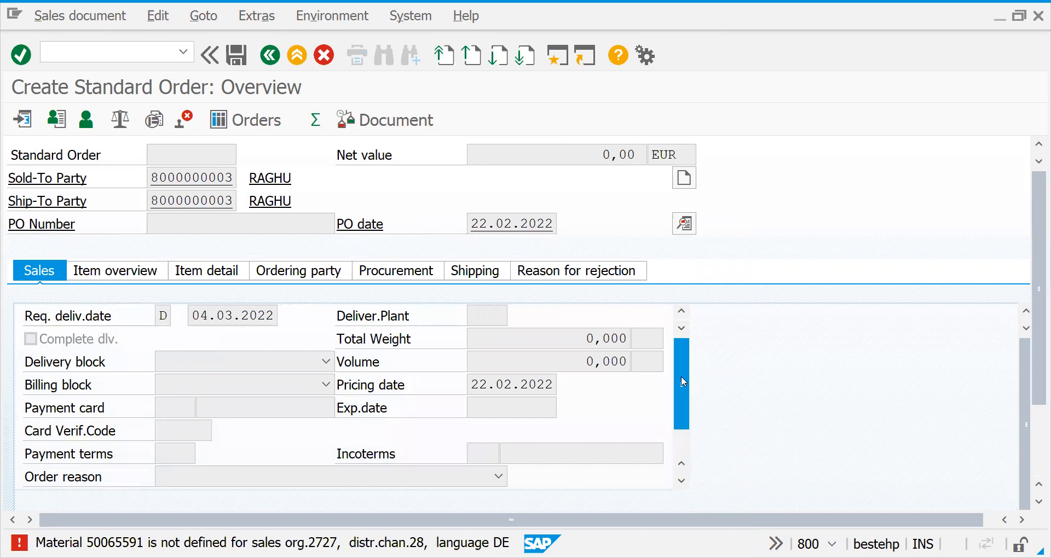
left_click_drag(681, 376, 685, 433)
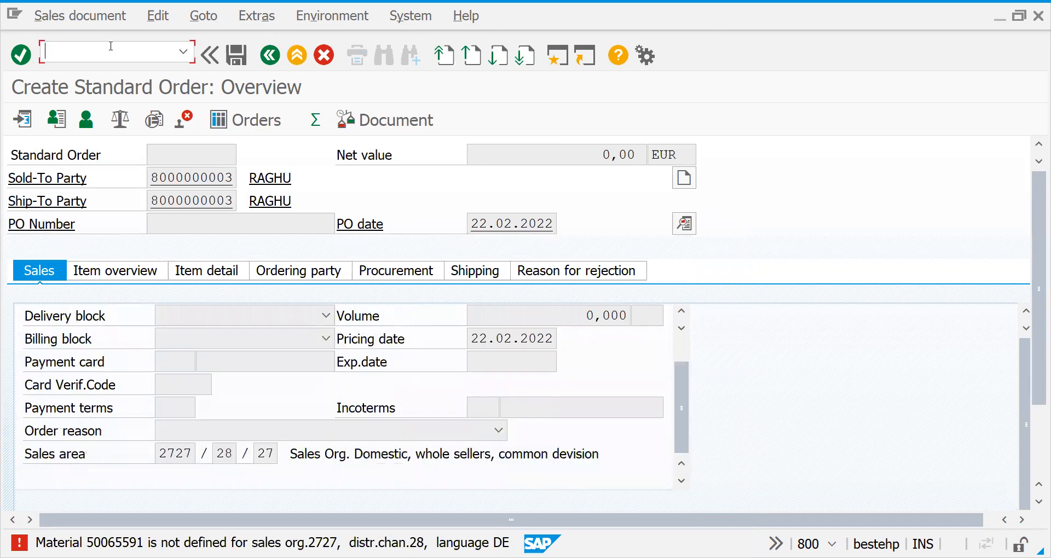
Step: Start a new VA01 order of type OR for sales organization 2727, distribution channel 29 (retailers) and division 27
type("/nva01")
key("Return")
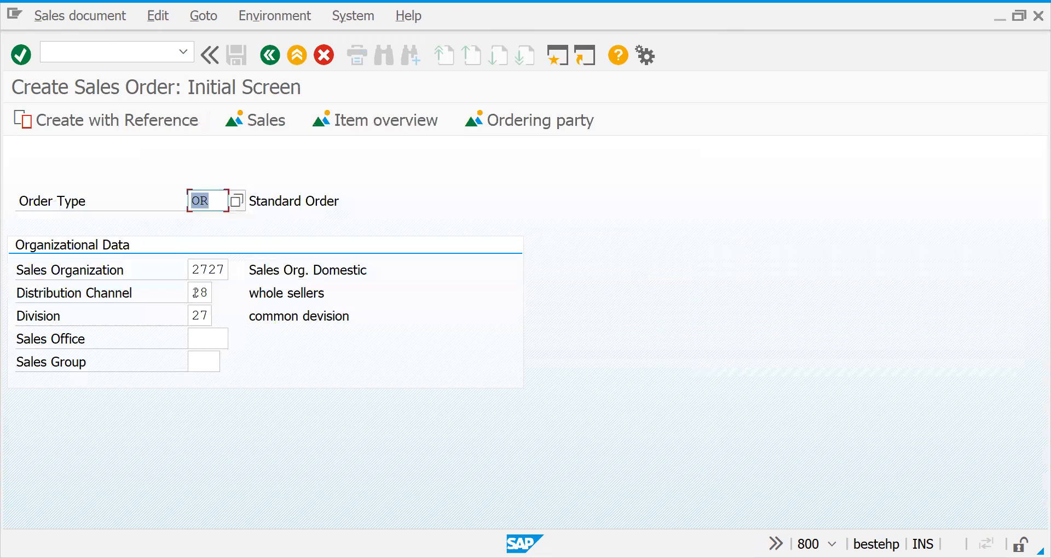
left_click(196, 293)
double_click(196, 293)
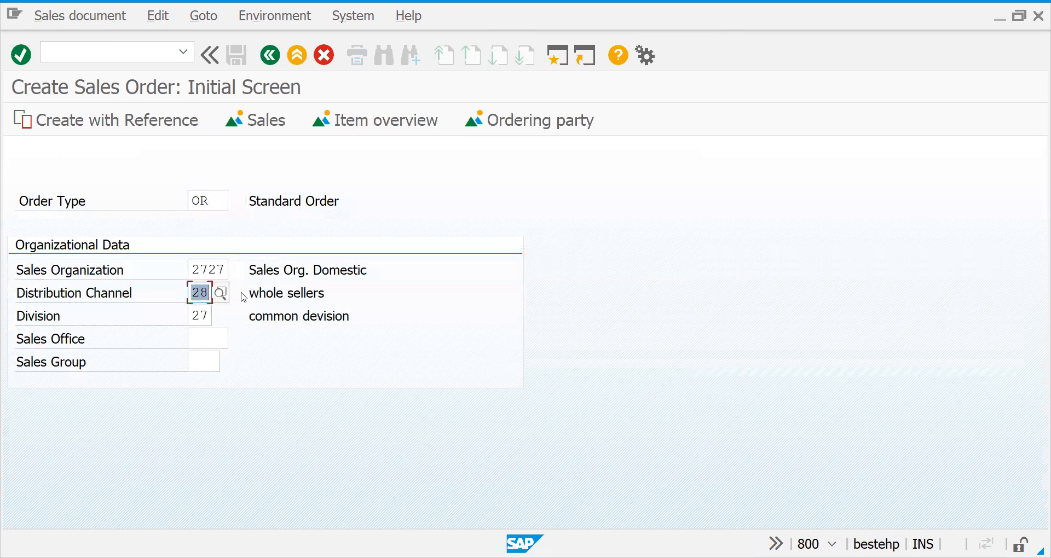
type("29")
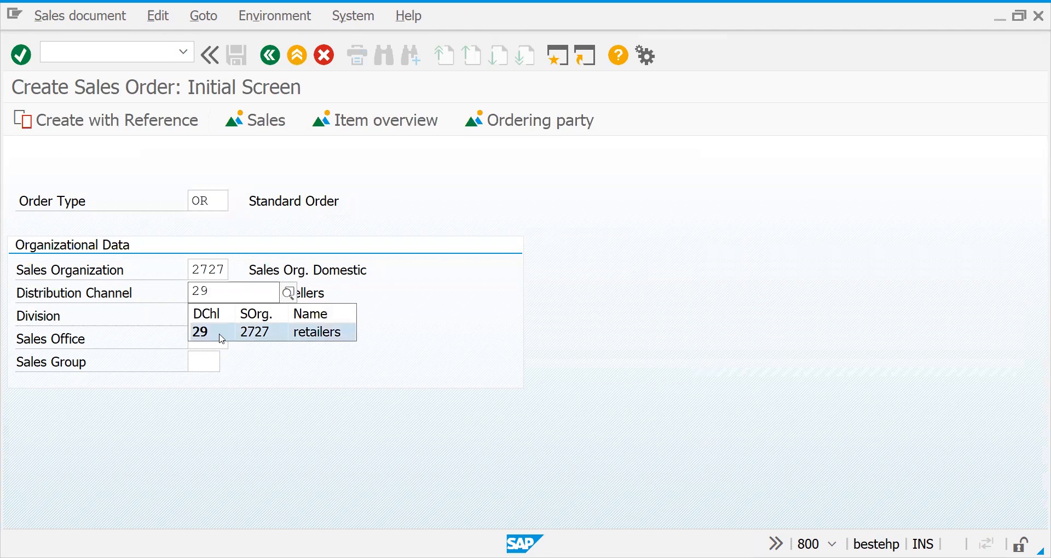
left_click(222, 339)
key("Return")
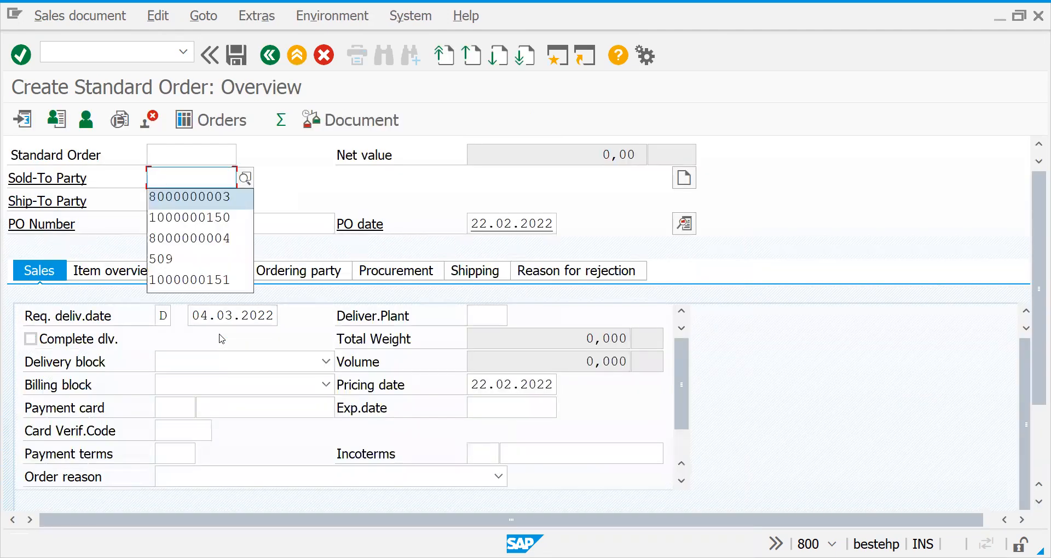
Step: Enter the same customer as sold-to party and accept the preselected partners
key("Return")
key("Return")
key("Return")
Step: Add material 50065591 as the first order item with order quantity 1
key("Tab")
type("1")
key("Return")
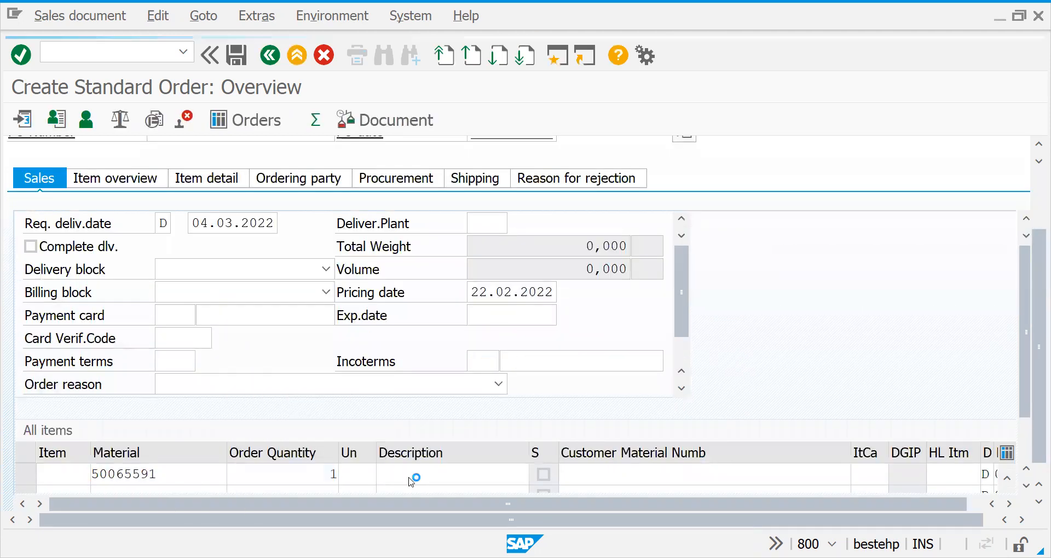
Step: Open the order's header data and check its pricing procedure and the PR00, K005 and K007 pricing conditions
left_click_drag(1036, 314, 1037, 181)
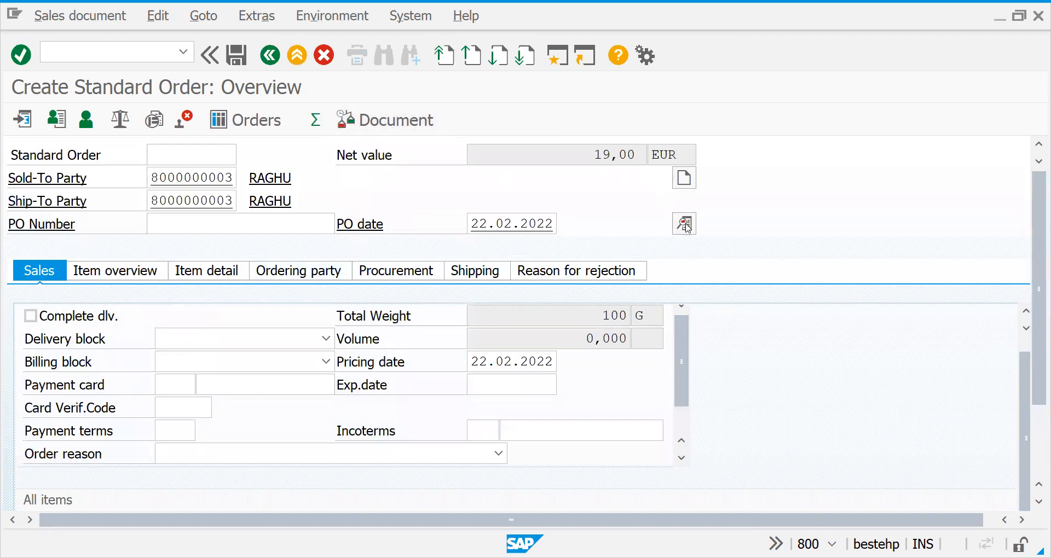
left_click(685, 230)
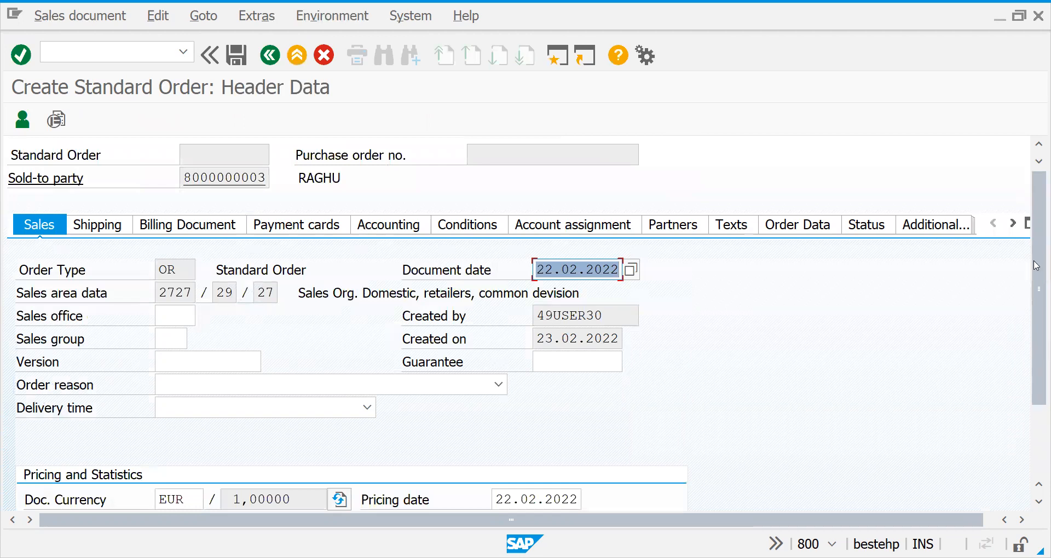
left_click_drag(1036, 268, 1036, 331)
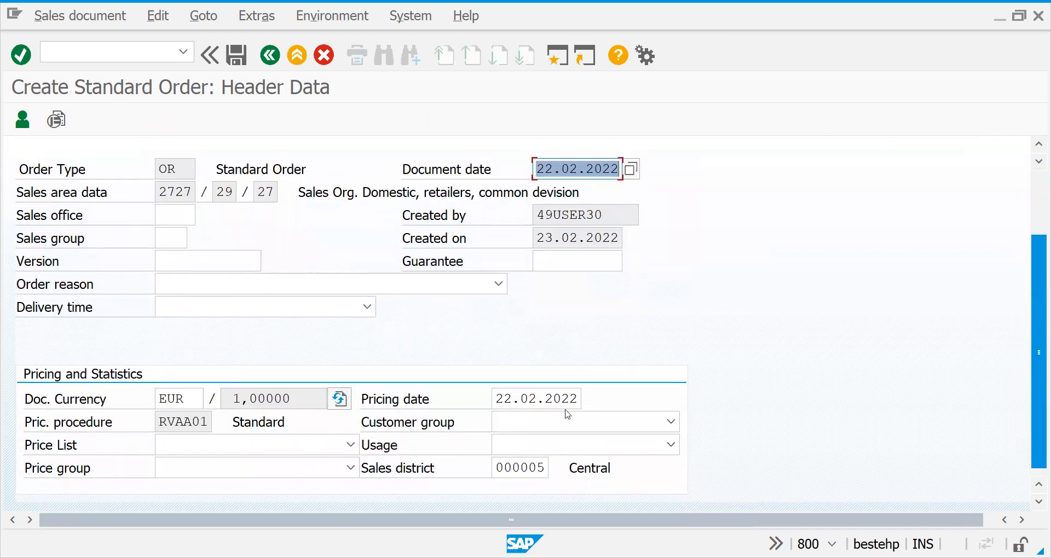
left_click_drag(167, 422, 209, 422)
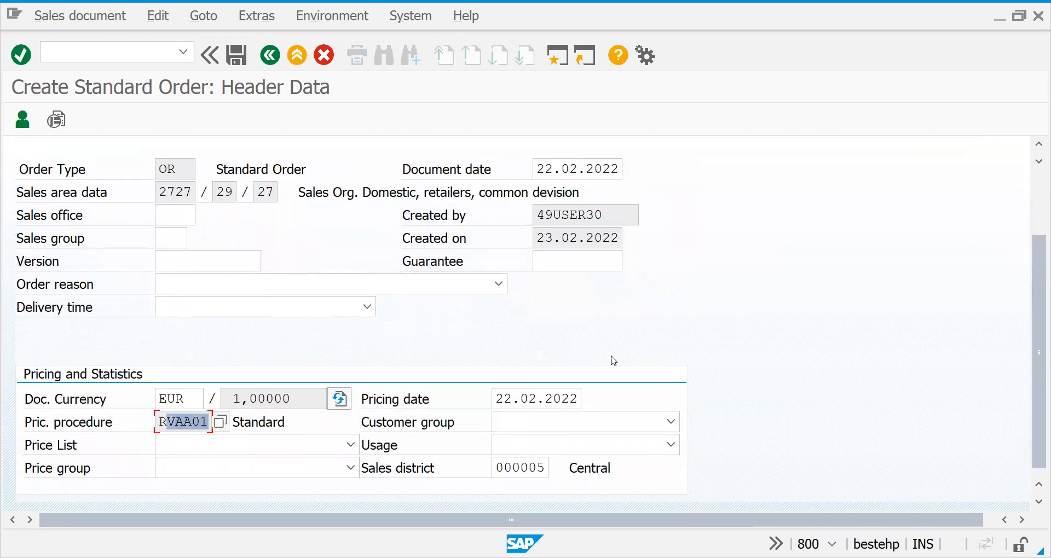
left_click_drag(1037, 316, 1036, 252)
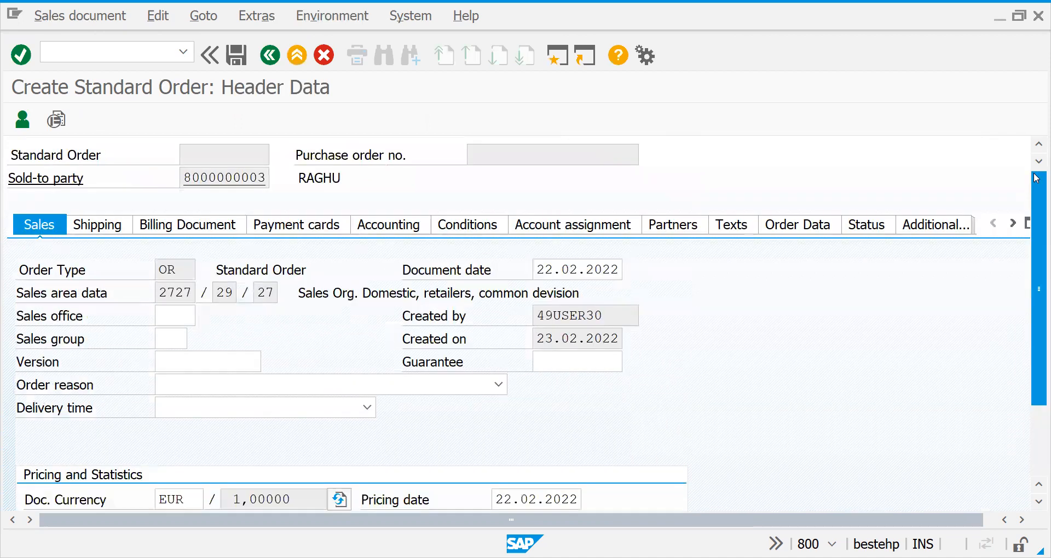
left_click(474, 227)
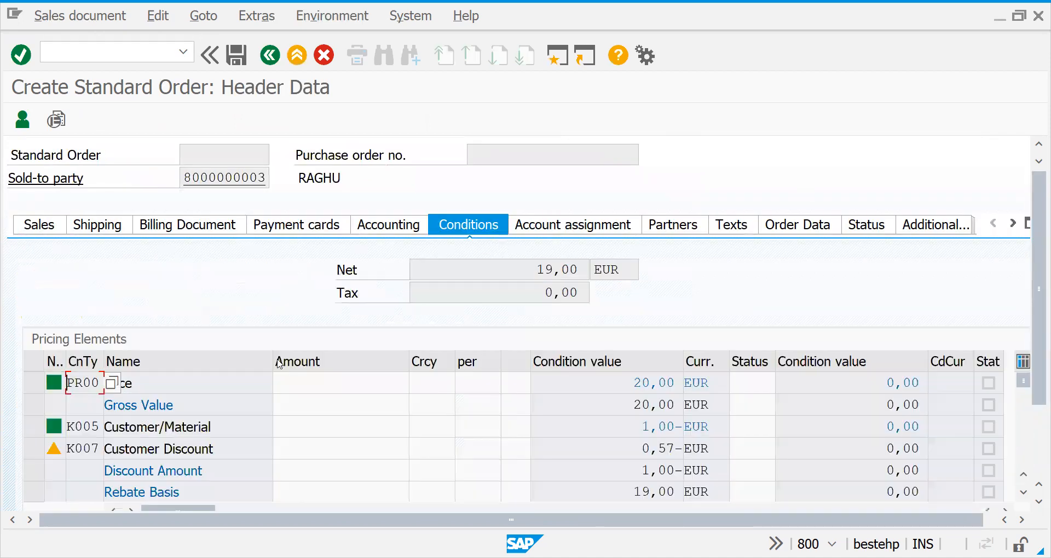
left_click(142, 386)
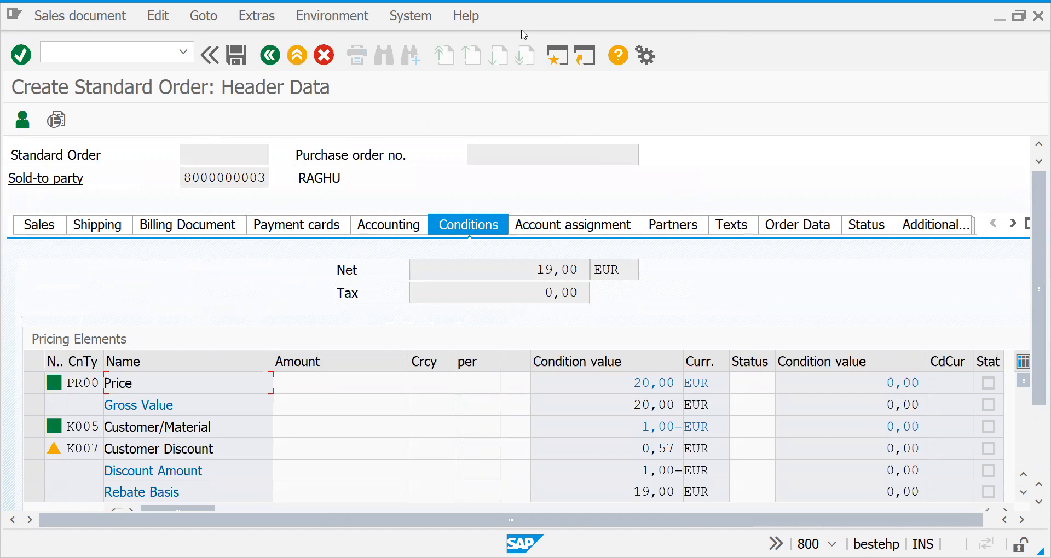
Step: Switch to the SD CLASS workbook in Excel and list VK11, VK12 and VK13 in cells J9 to J11 of CONDITION MASTER DATA
key("alt+Tab")
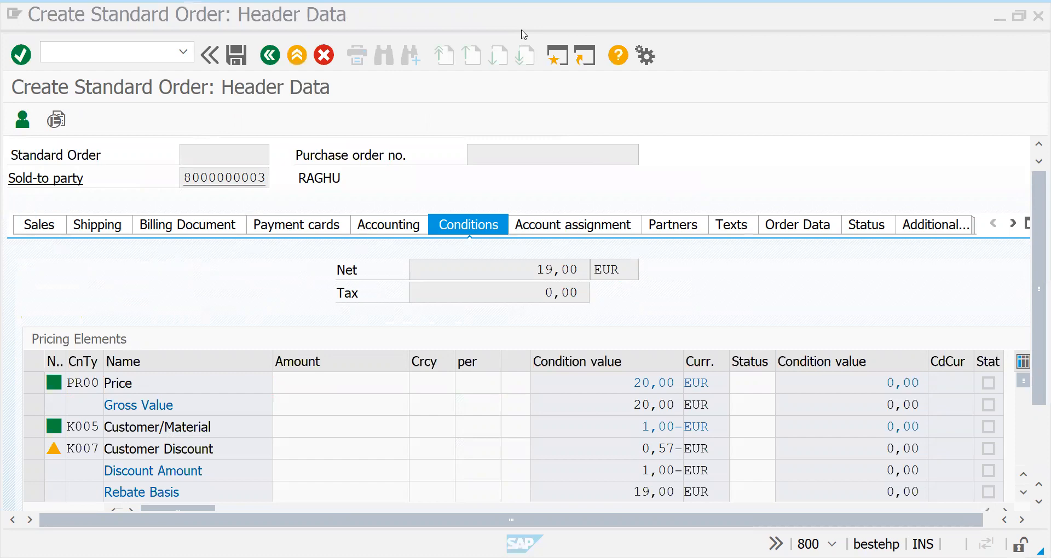
key("alt+Tab")
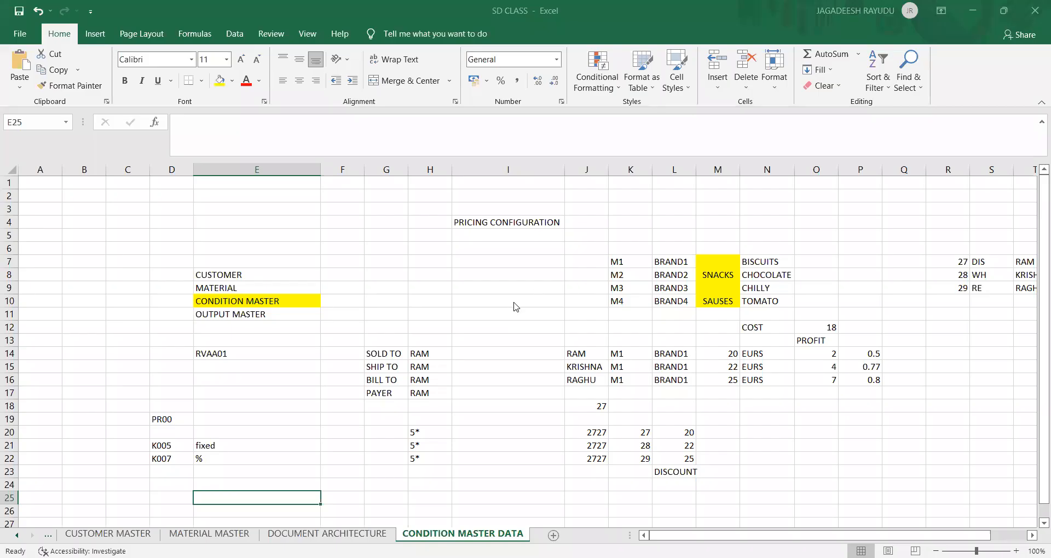
left_click(587, 289)
type("VK11")
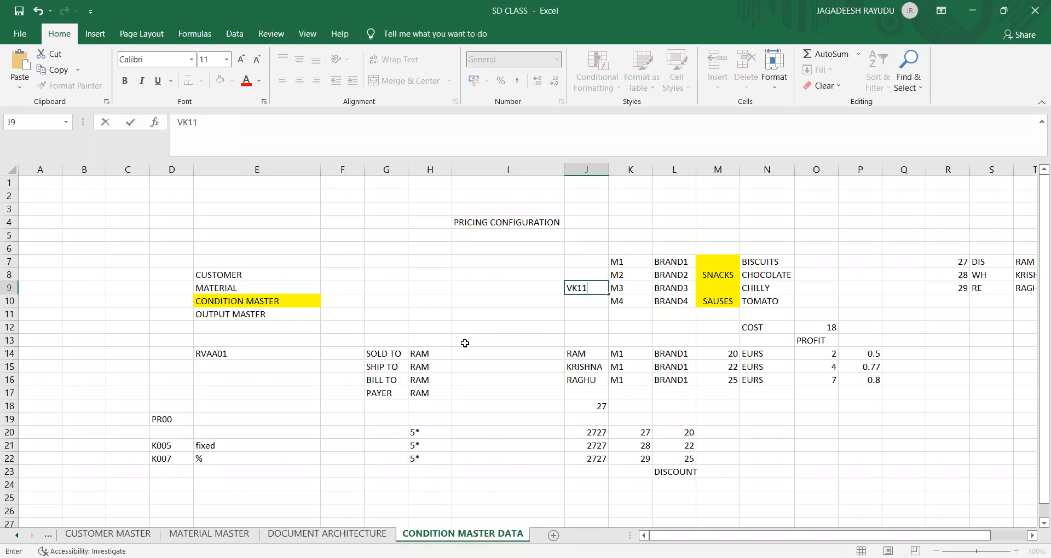
key("Return")
type("V")
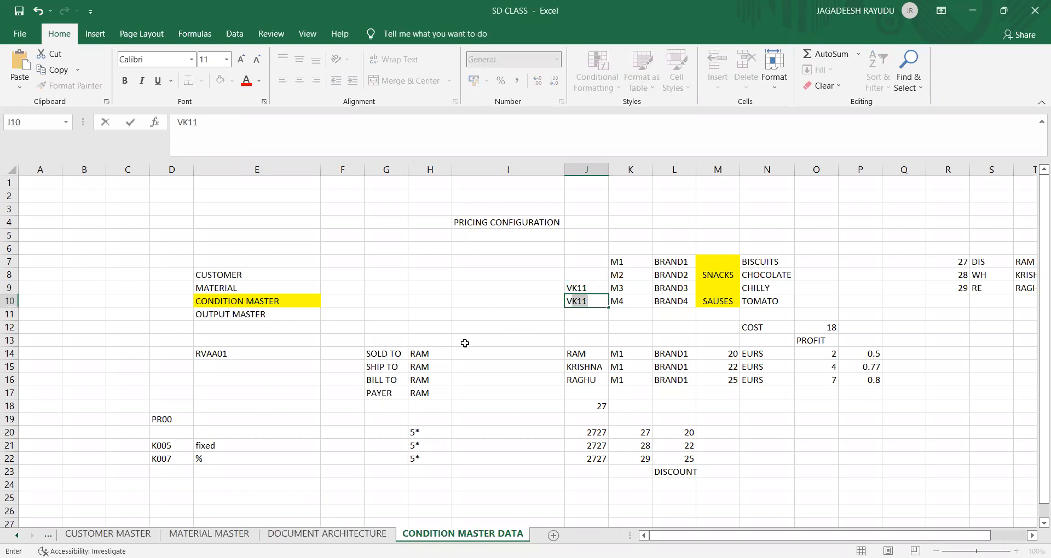
type("K12")
key("Return")
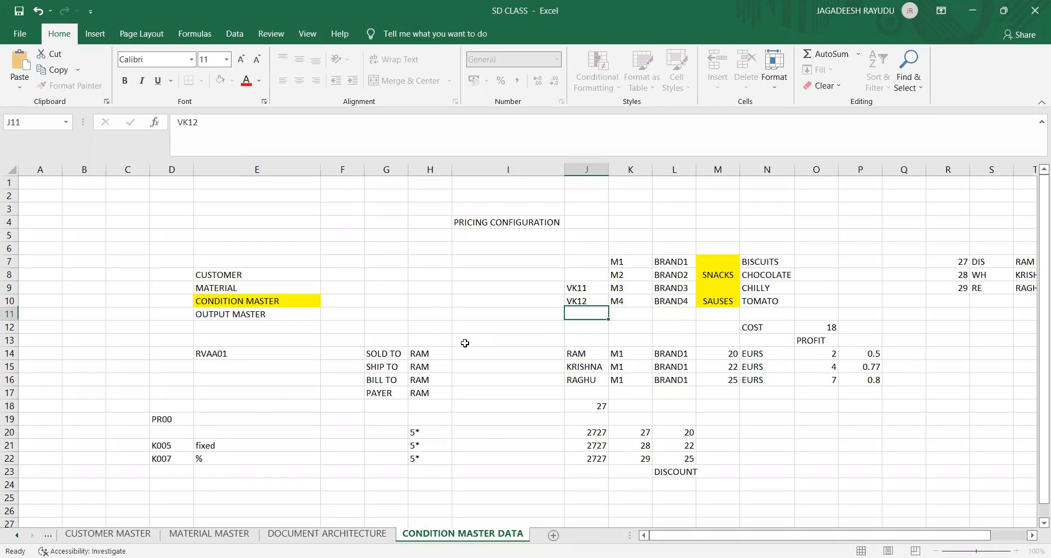
type("VK13")
key("Return")
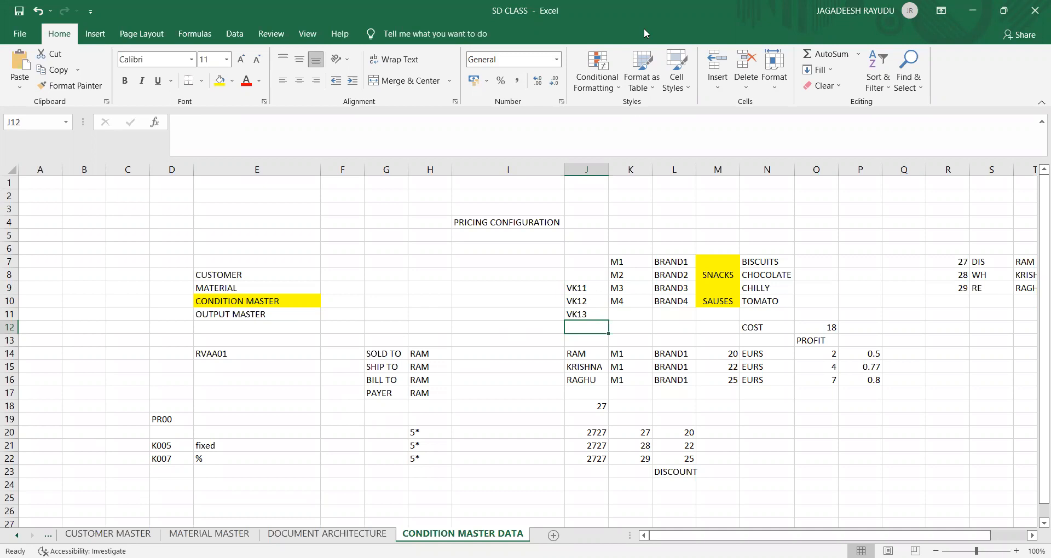
key("alt+Tab")
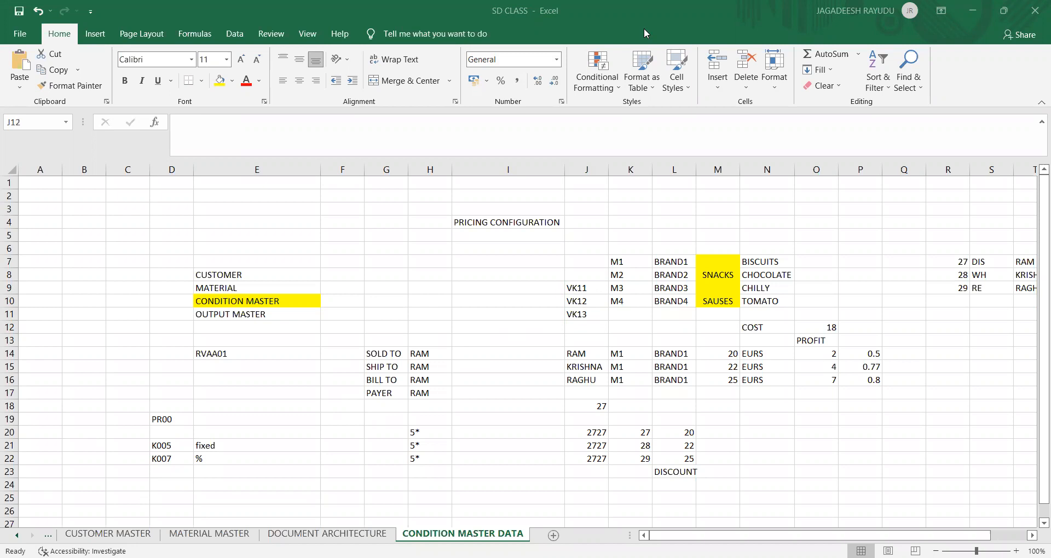